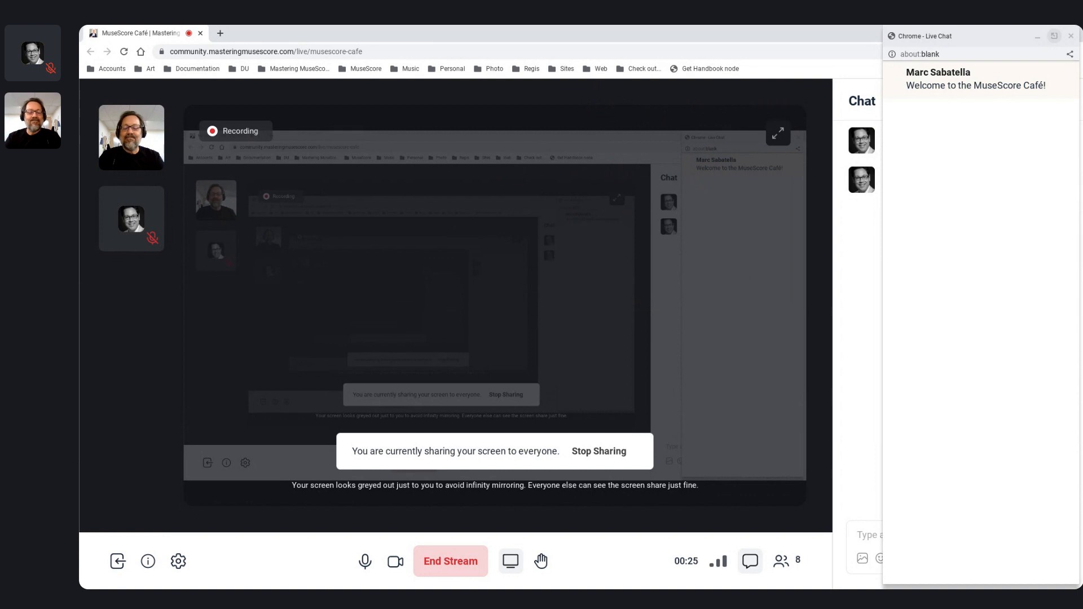
# Switch to the MuseScore Cafe score in MuseScore and play the theme music from its beginning.
pyautogui.hotkey('alt', 'Tab')
pyautogui.hotkey('alt', 'Tab')
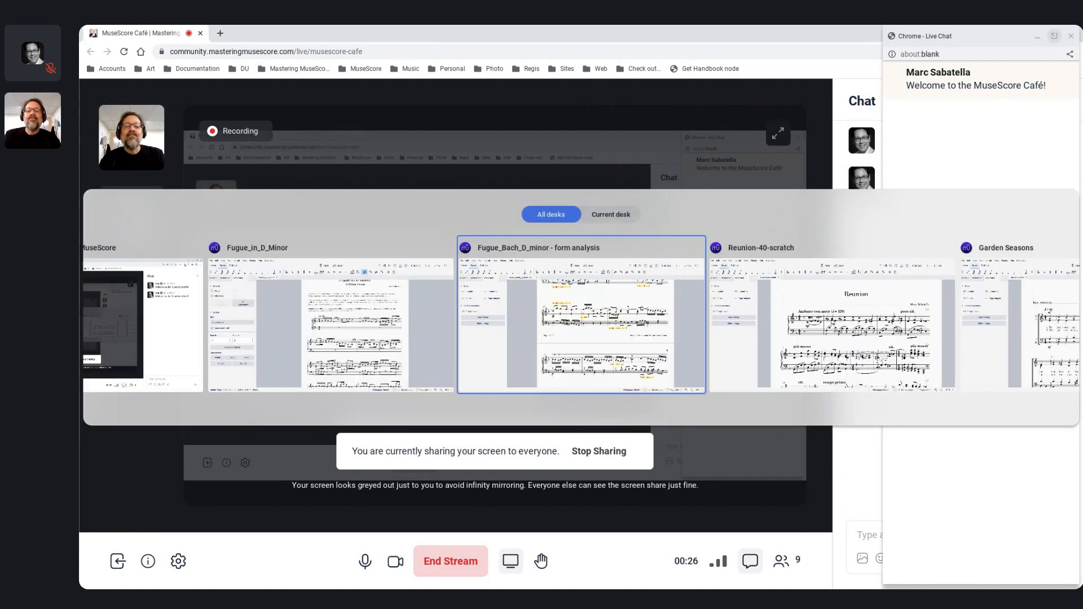
pyautogui.hotkey('alt', 'Tab')
pyautogui.hotkey('alt', 'Tab')
pyautogui.hotkey('alt', 'Tab')
pyautogui.hotkey('ctrl', 'Home')
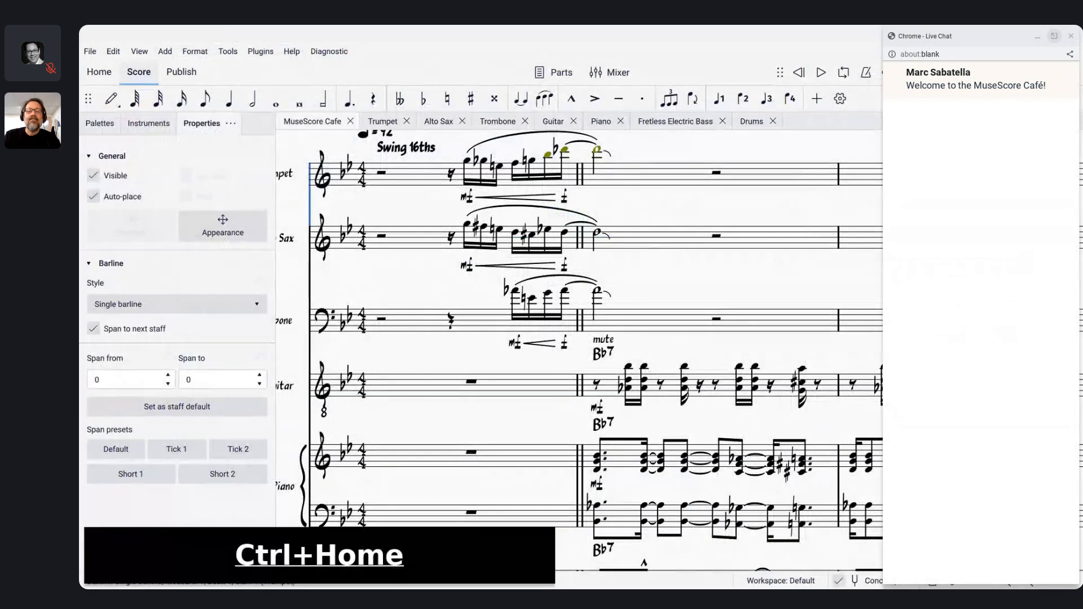
pyautogui.hotkey('ctrl', 'Home')
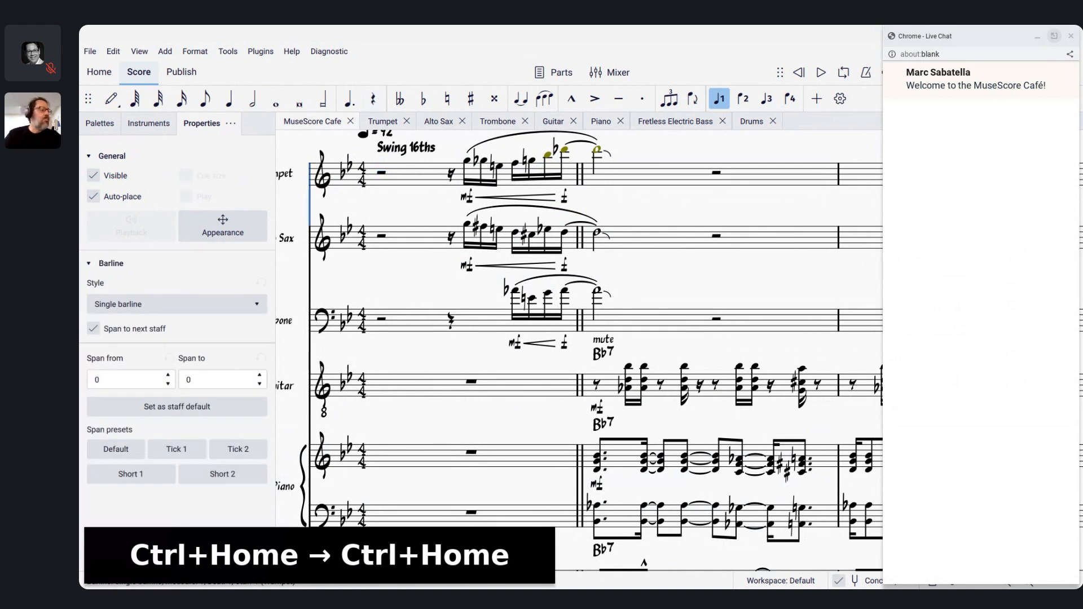
pyautogui.press('space')
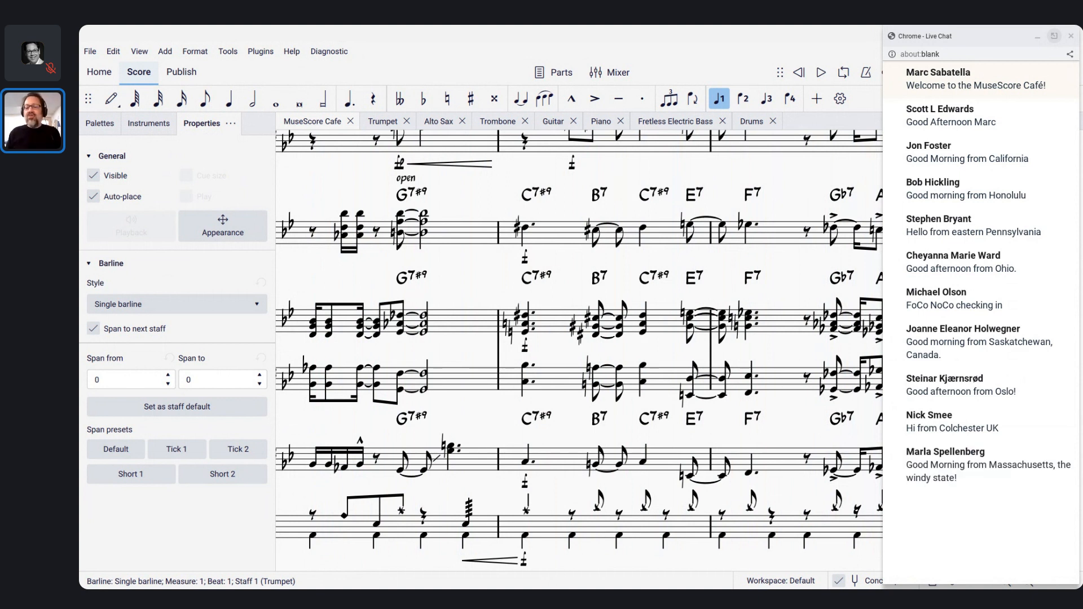
pyautogui.press('XF86AudioRaiseVolume')
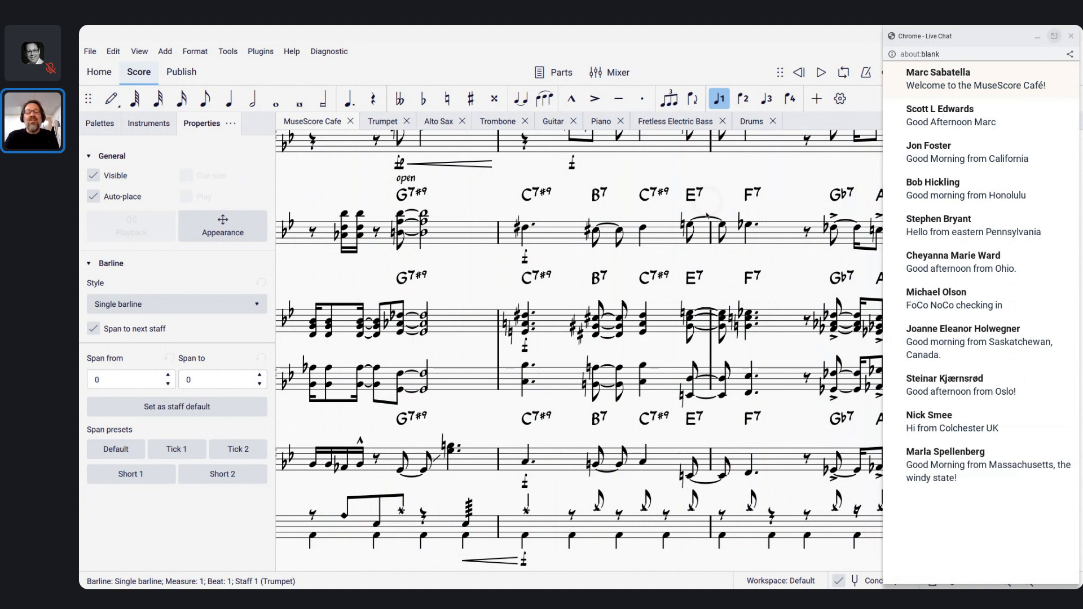
# Examine the notation of all instrument staves across the pages of the full MuseScore Cafe score.
pyautogui.scroll(-3, 532, 215)
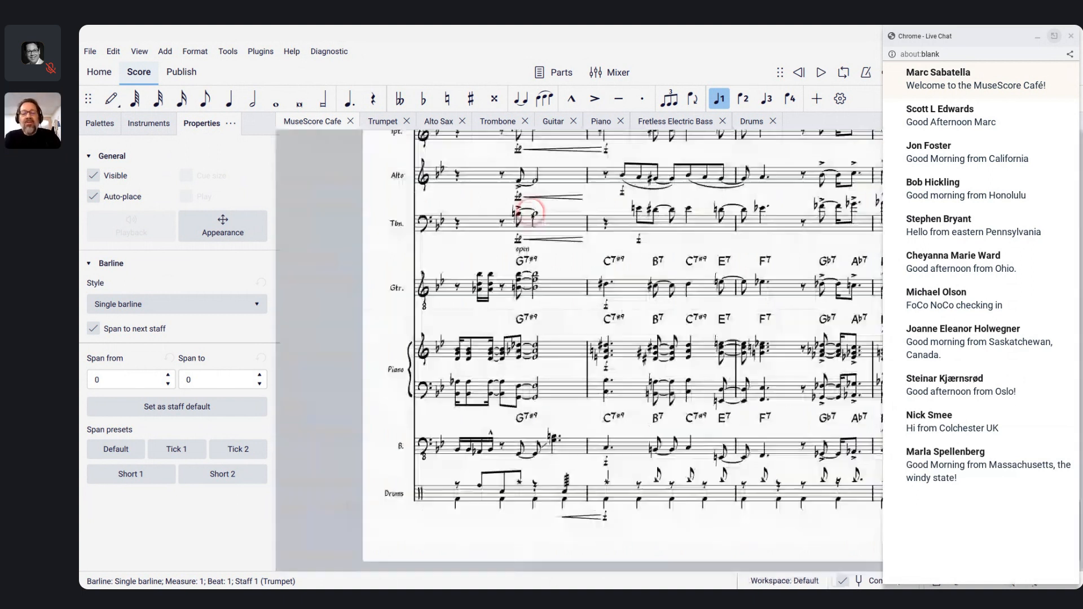
pyautogui.scroll(-1, 532, 215)
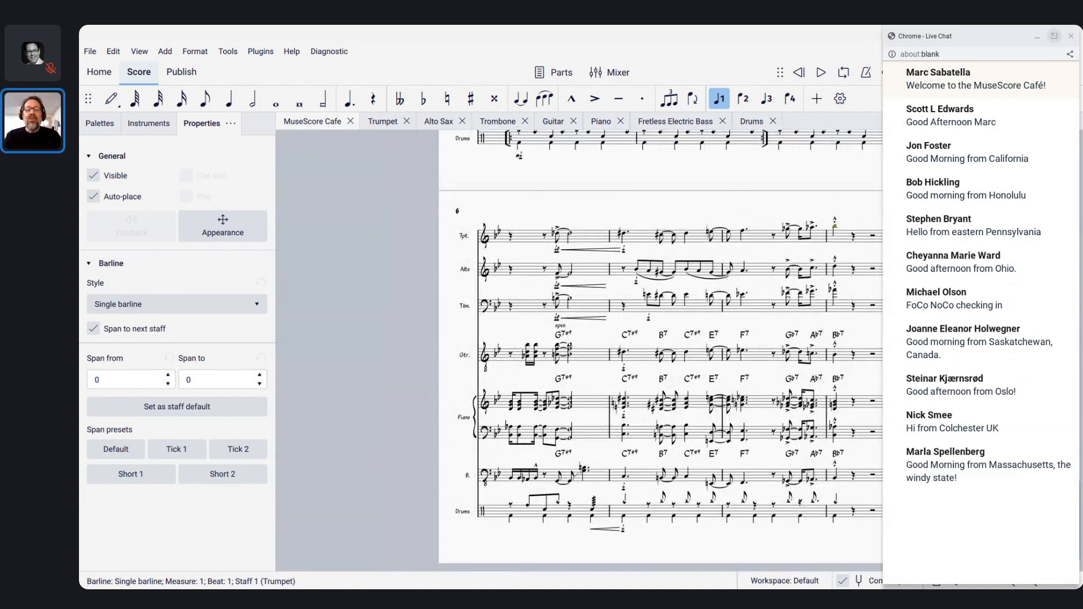
pyautogui.scroll(1, 531, 214)
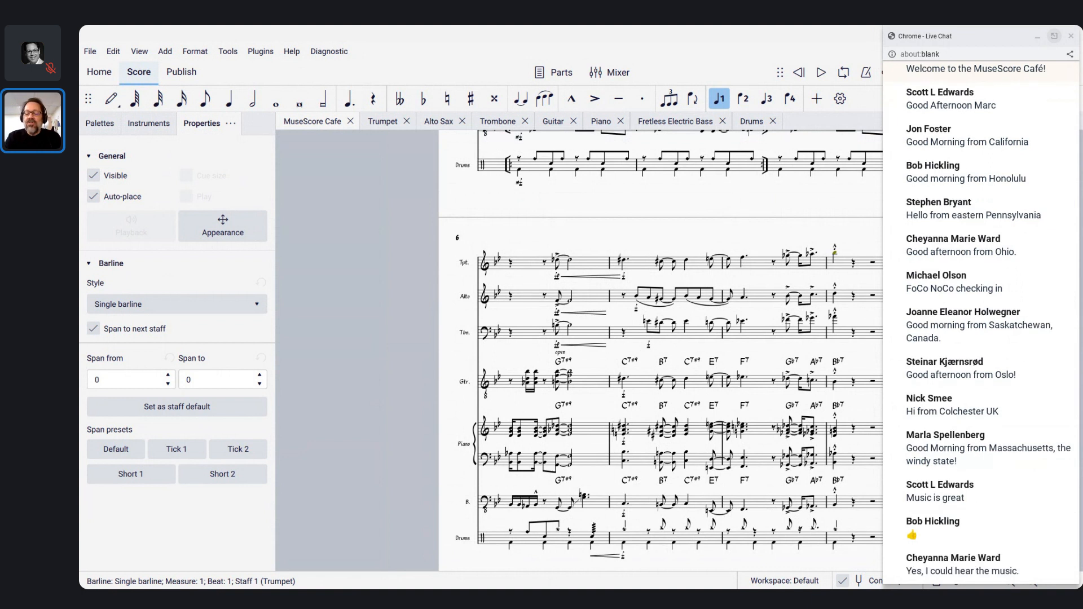
pyautogui.scroll(5, 525, 214)
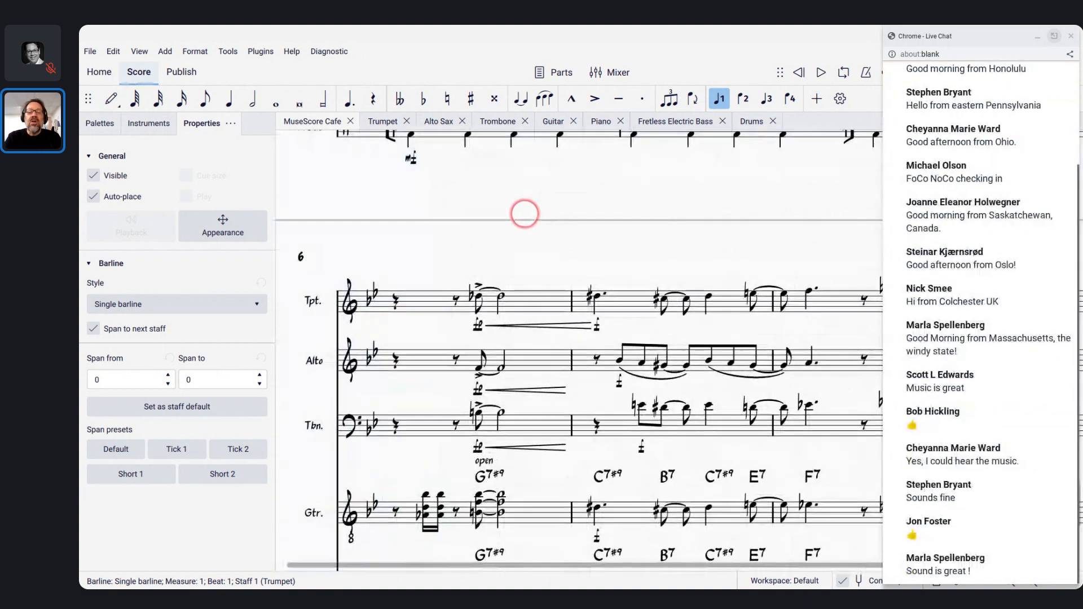
pyautogui.scroll(-1, 525, 214)
pyautogui.scroll(10, 580, 350)
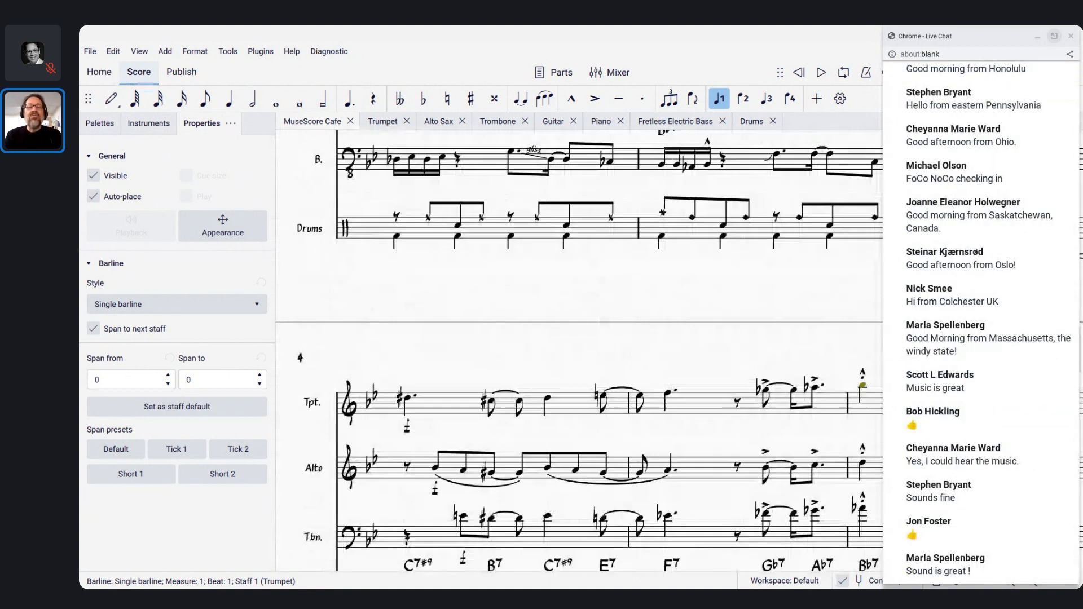
pyautogui.scroll(15, 580, 350)
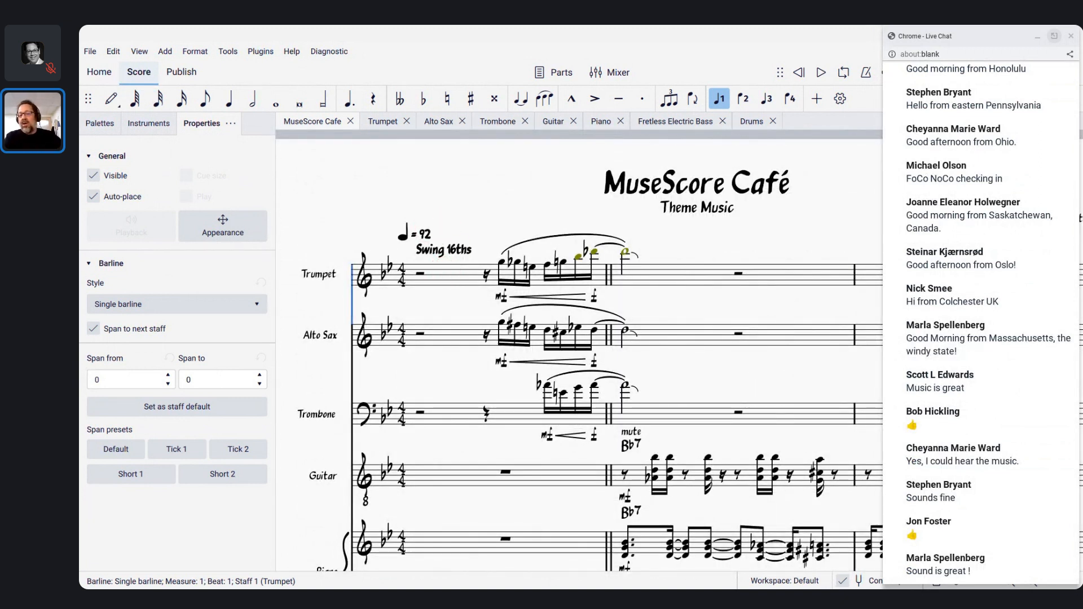
pyautogui.scroll(-1, 438, 309)
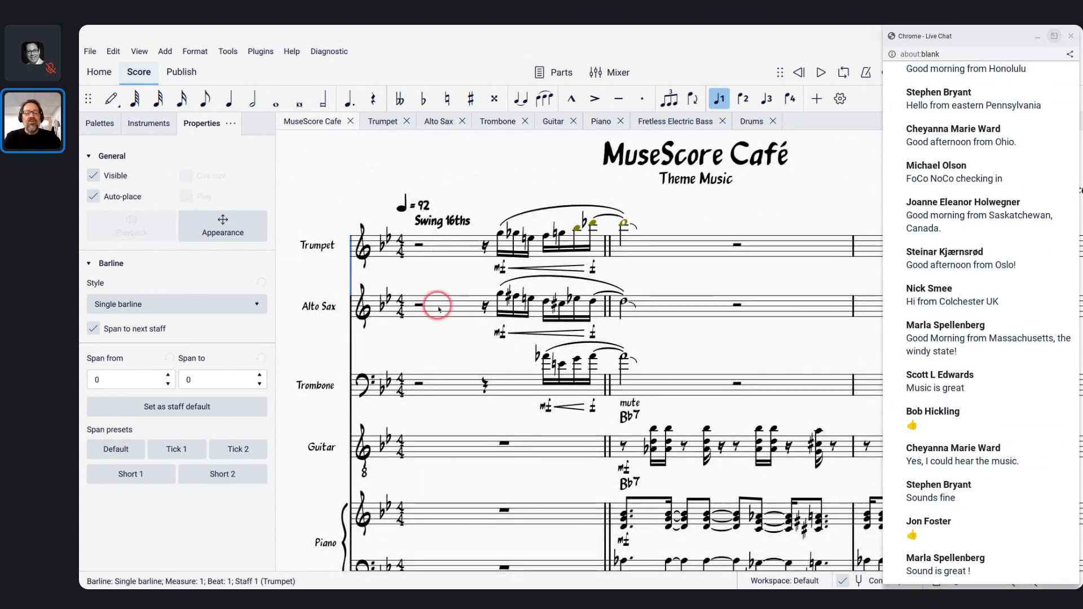
pyautogui.scroll(-1, 439, 309)
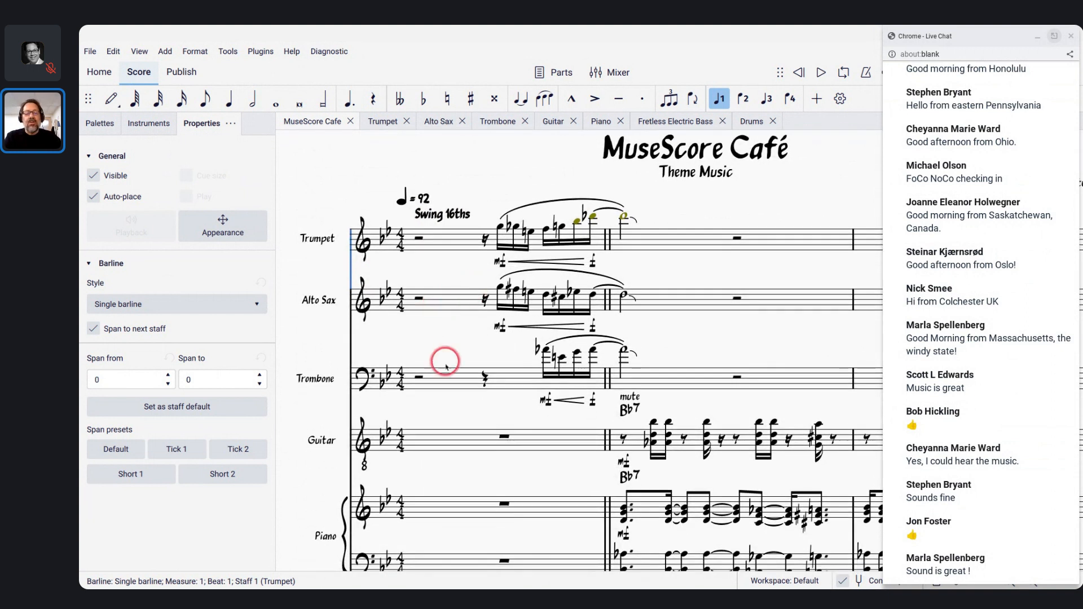
pyautogui.scroll(-5, 444, 375)
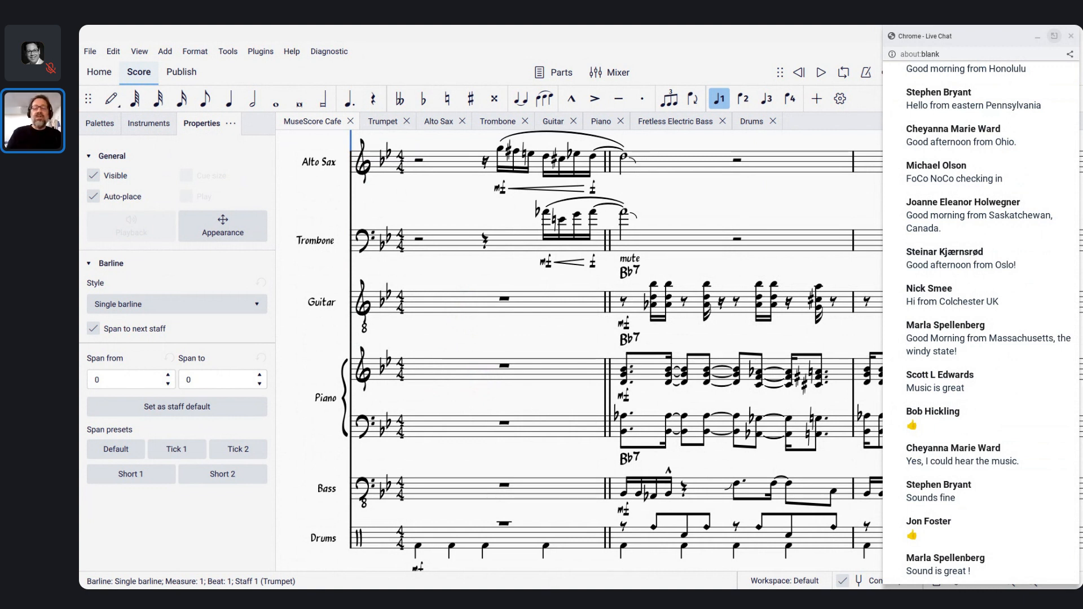
pyautogui.scroll(-12, 580, 350)
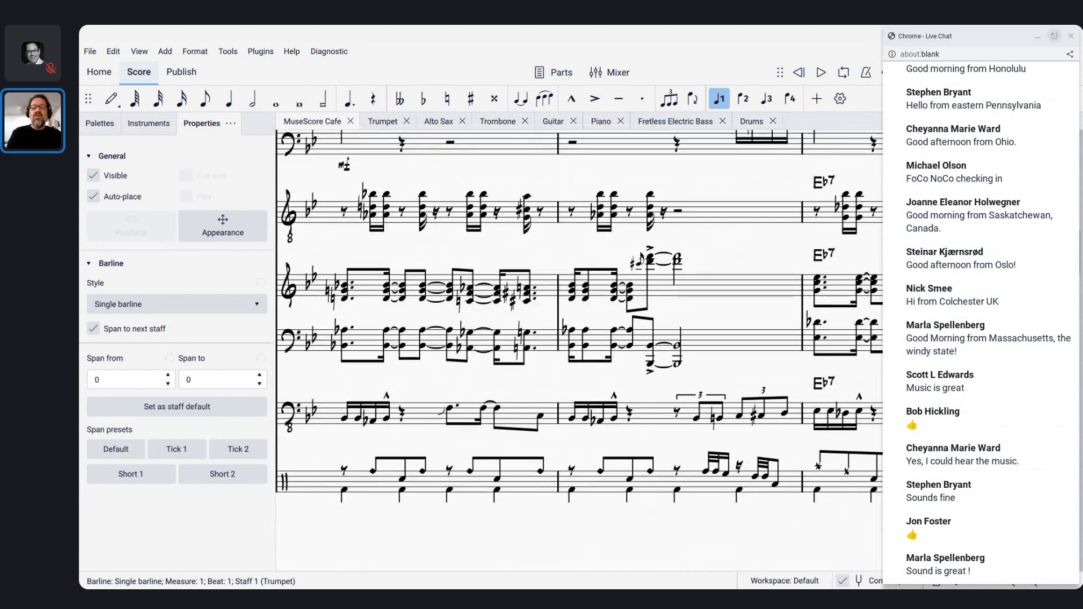
pyautogui.scroll(-10, 580, 350)
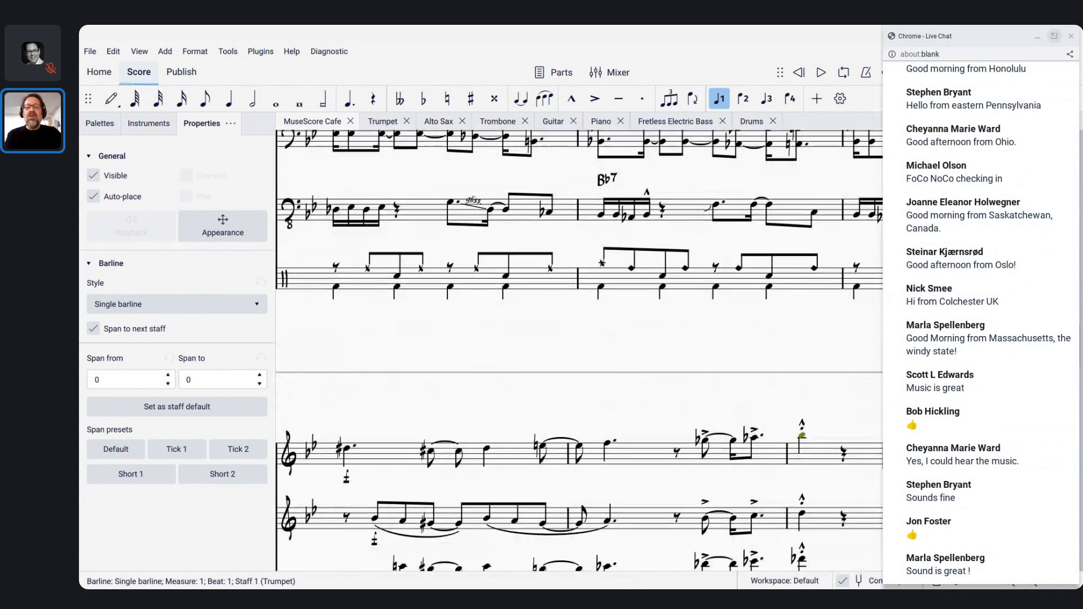
pyautogui.scroll(-12, 579, 351)
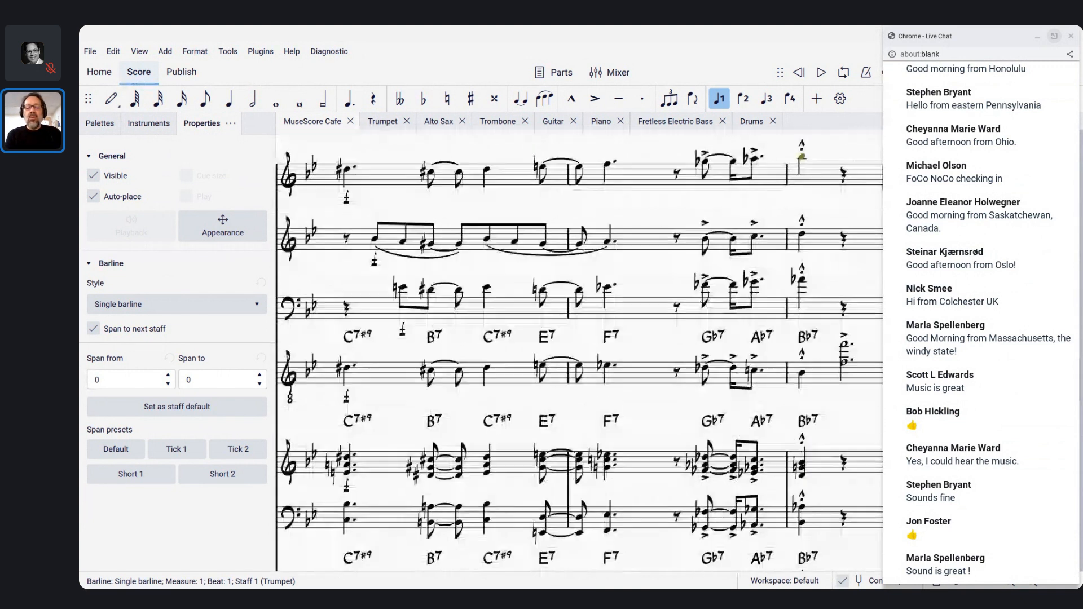
pyautogui.scroll(-8, 579, 350)
pyautogui.scroll(-12, 579, 351)
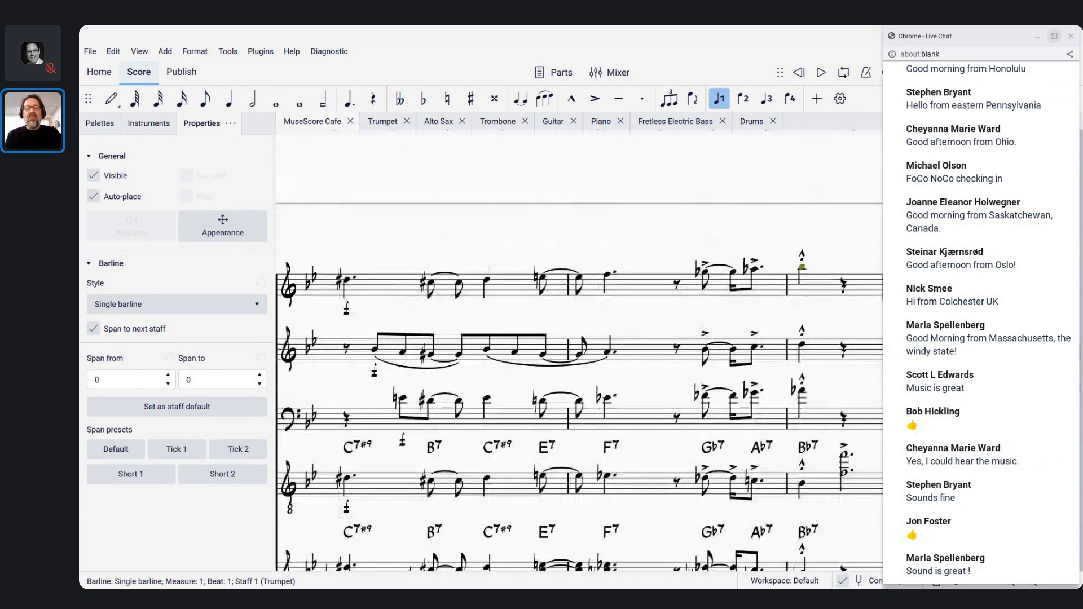
pyautogui.scroll(-12, 579, 350)
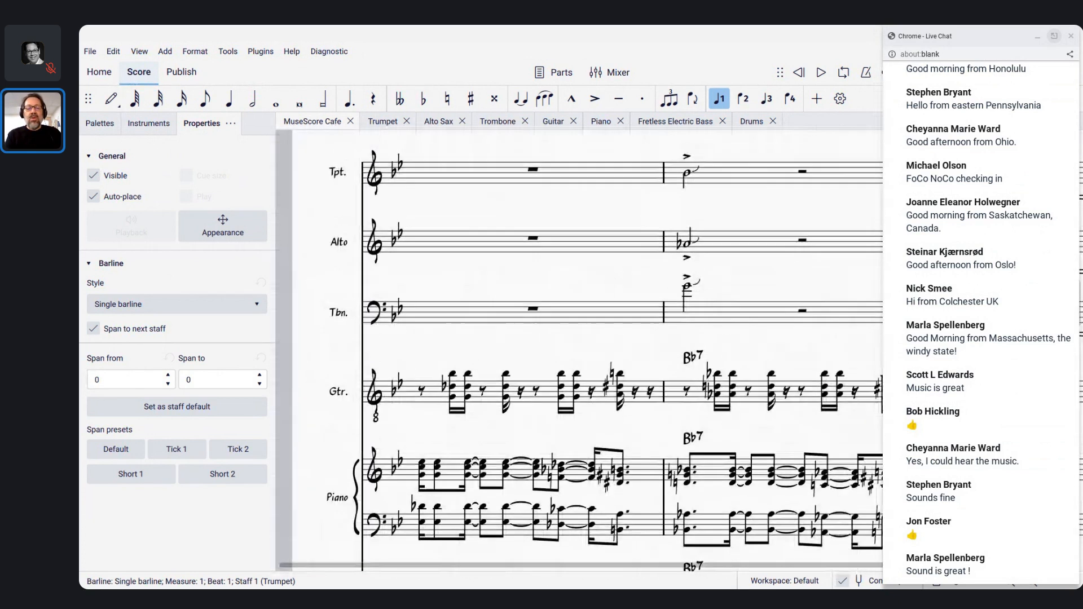
pyautogui.scroll(-4, 579, 351)
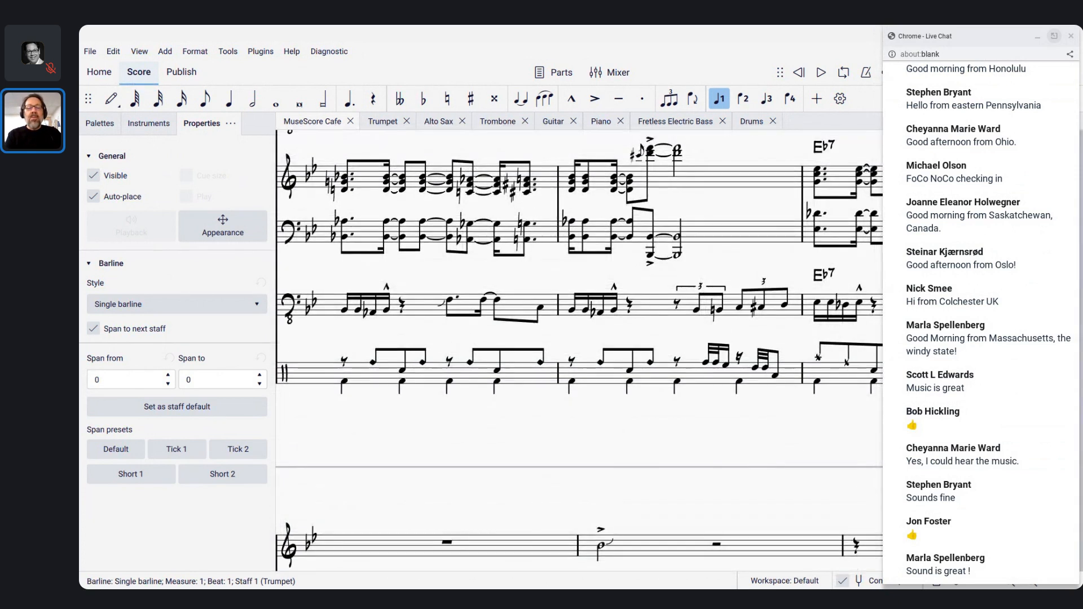
# Select measure 4 in the drum staff of the full score and open the Drums part.
pyautogui.click(438, 373)
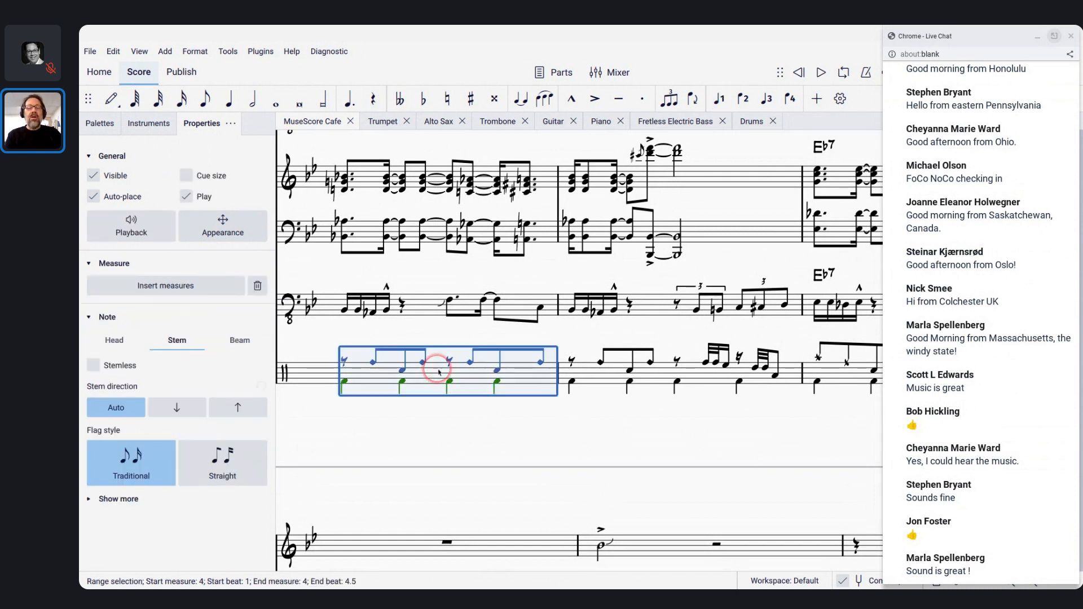
pyautogui.scroll(10, 439, 373)
pyautogui.scroll(4, 762, 146)
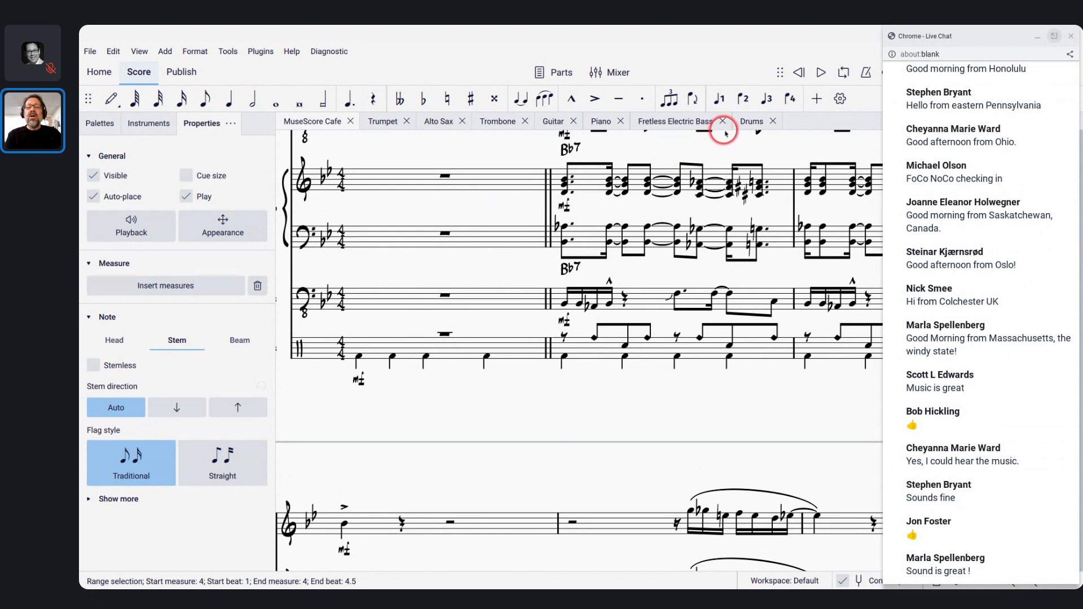
pyautogui.click(752, 121)
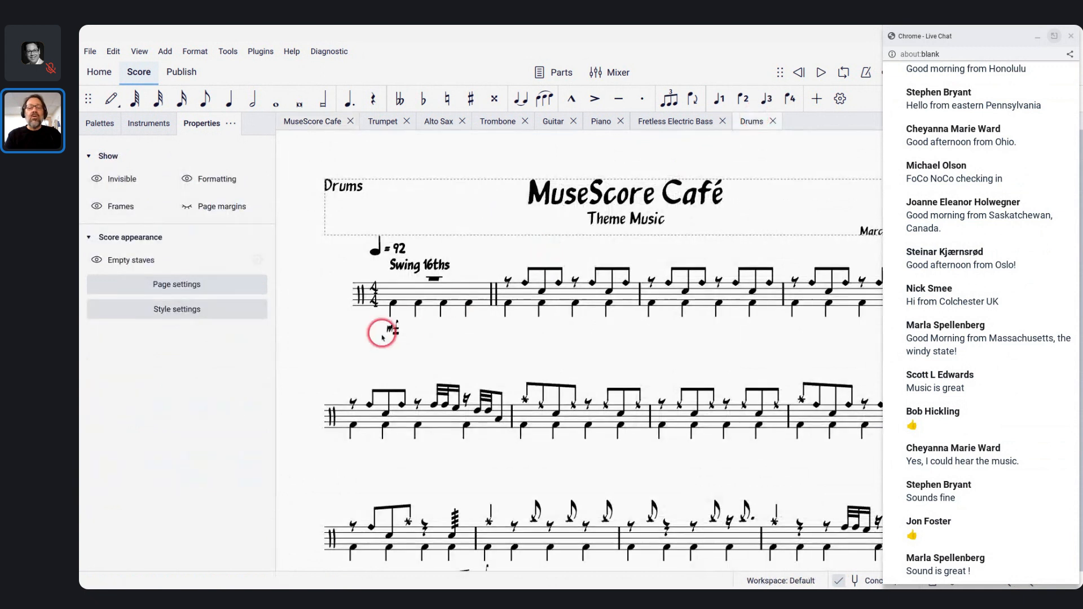
# Play back the Drums part starting from measure 1.
pyautogui.click(405, 299)
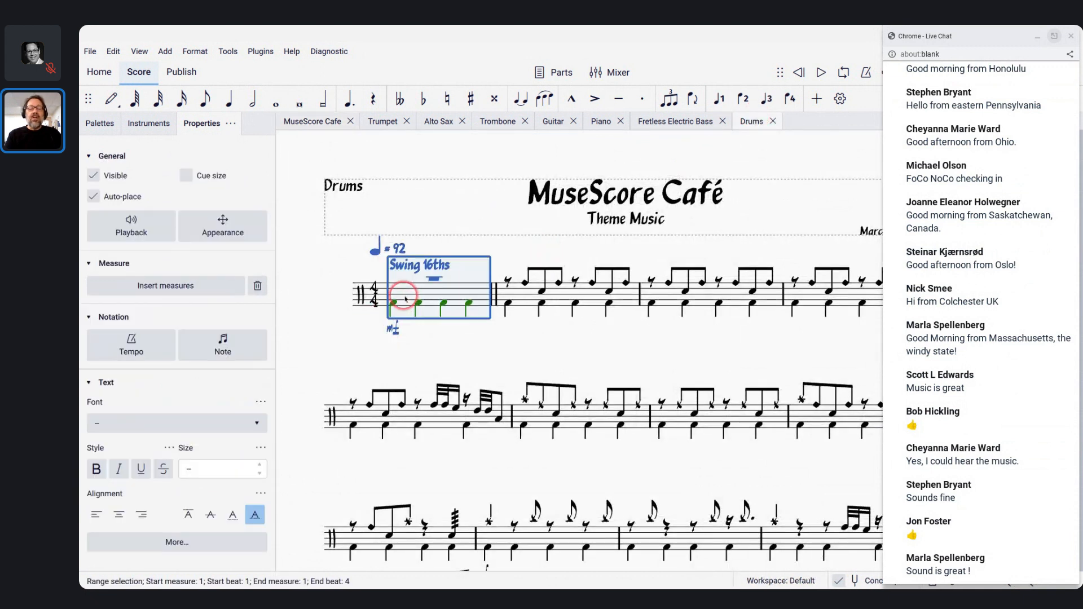
pyautogui.press('space')
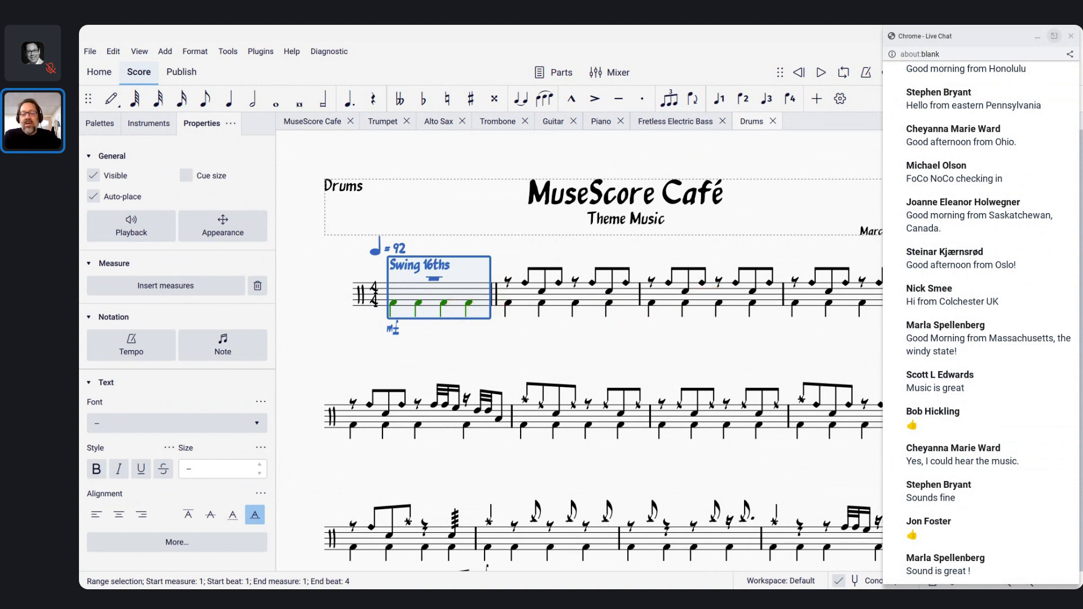
pyautogui.press('Escape')
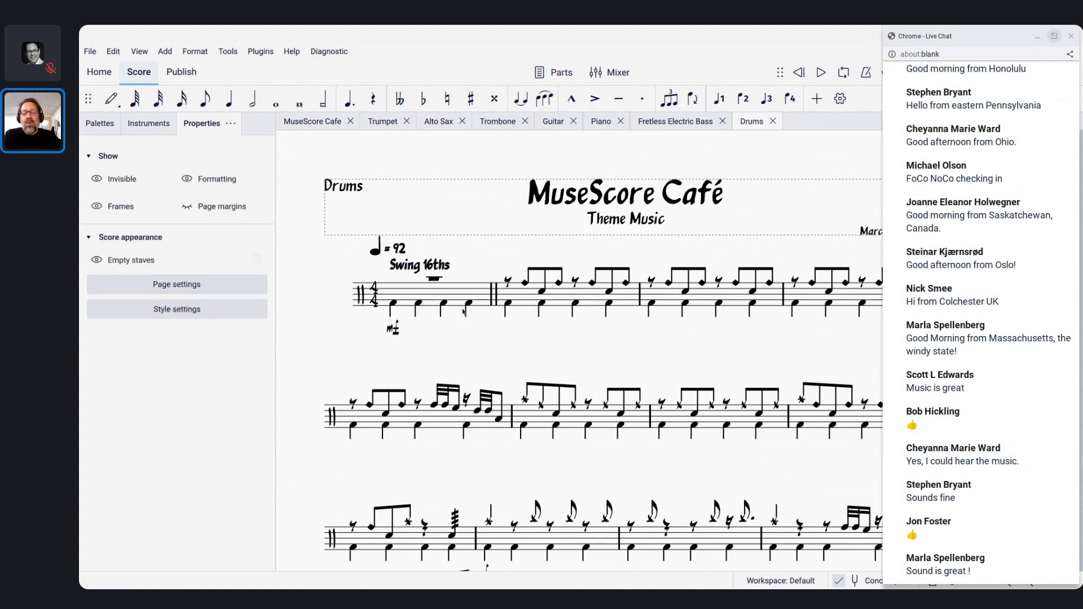
pyautogui.click(437, 295)
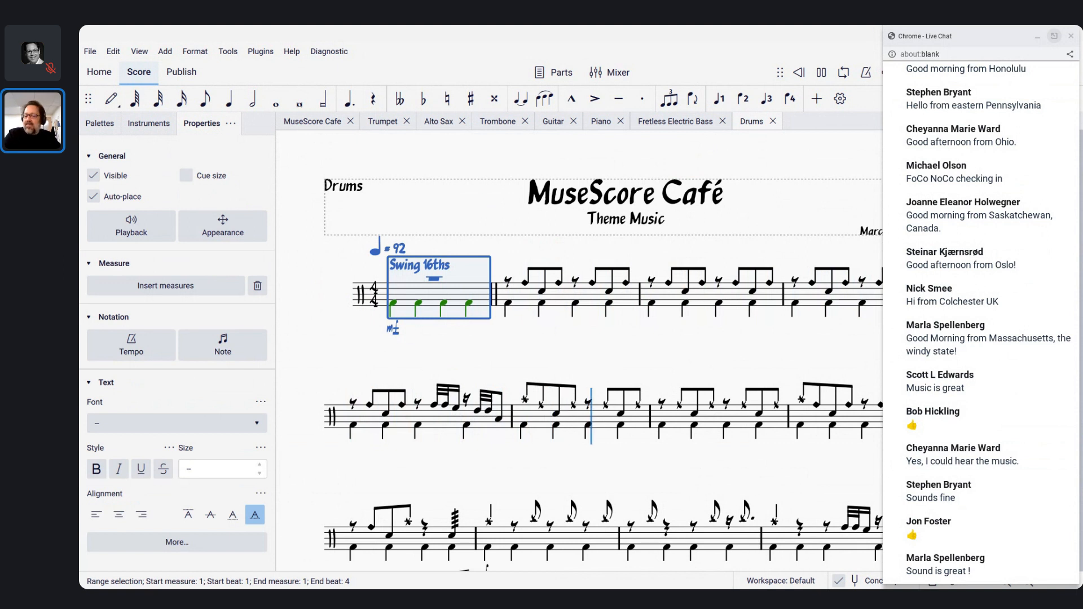
pyautogui.press('space')
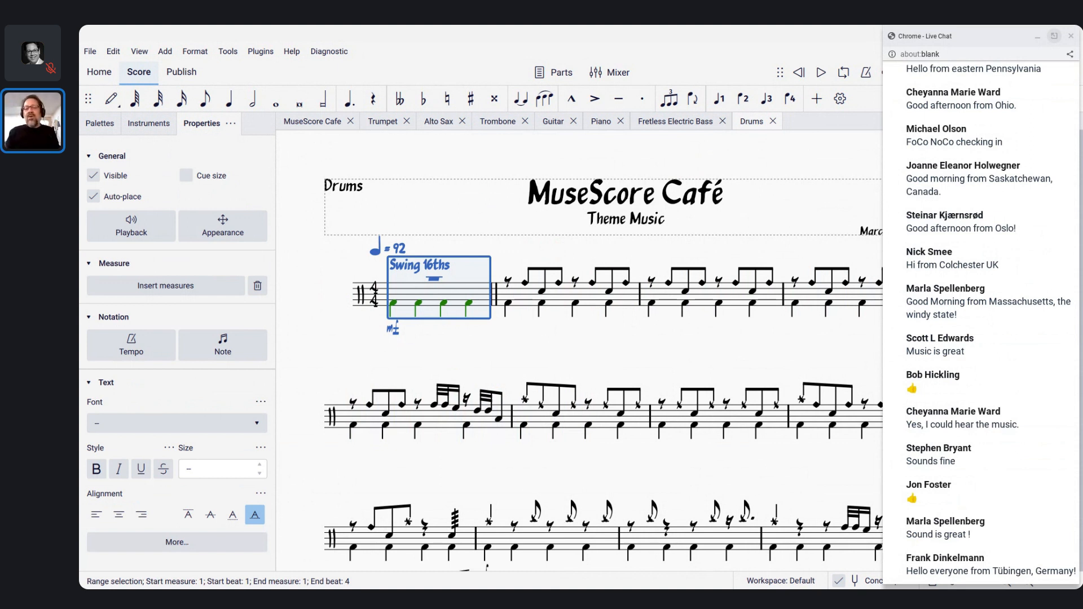
# Inspect the snare notes on beats 2 and 4 and the ride bell note on beat 1.5 in measure 2.
pyautogui.click(541, 291)
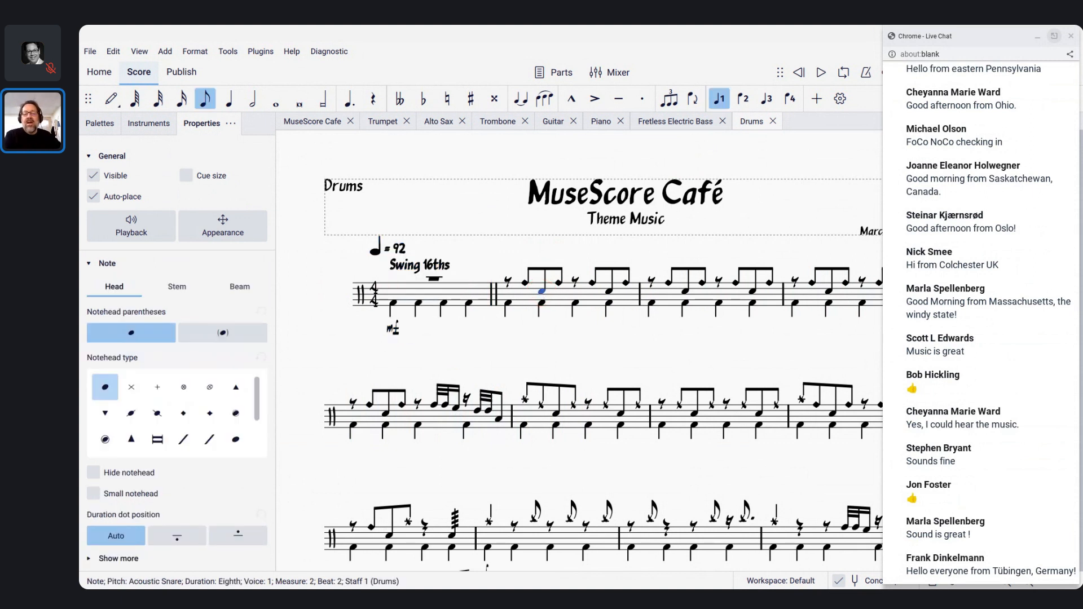
pyautogui.click(608, 293)
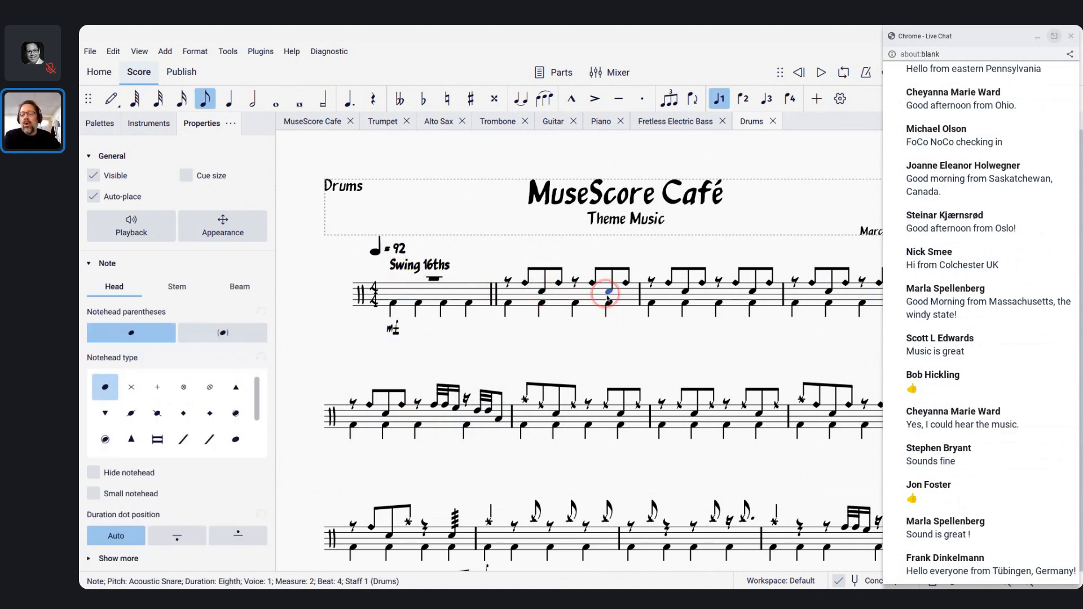
pyautogui.click(541, 292)
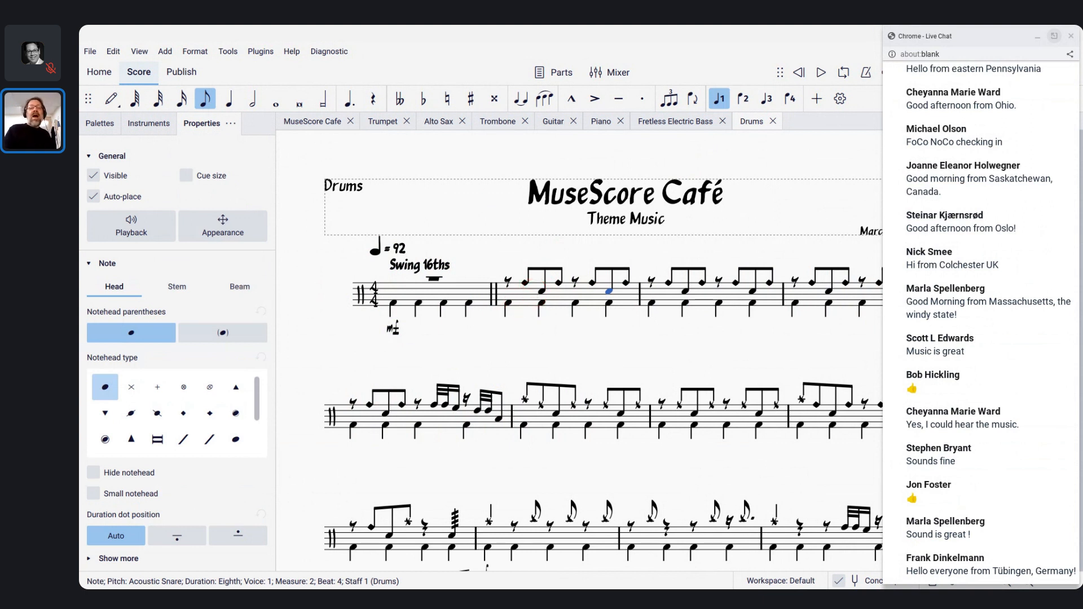
pyautogui.click(525, 283)
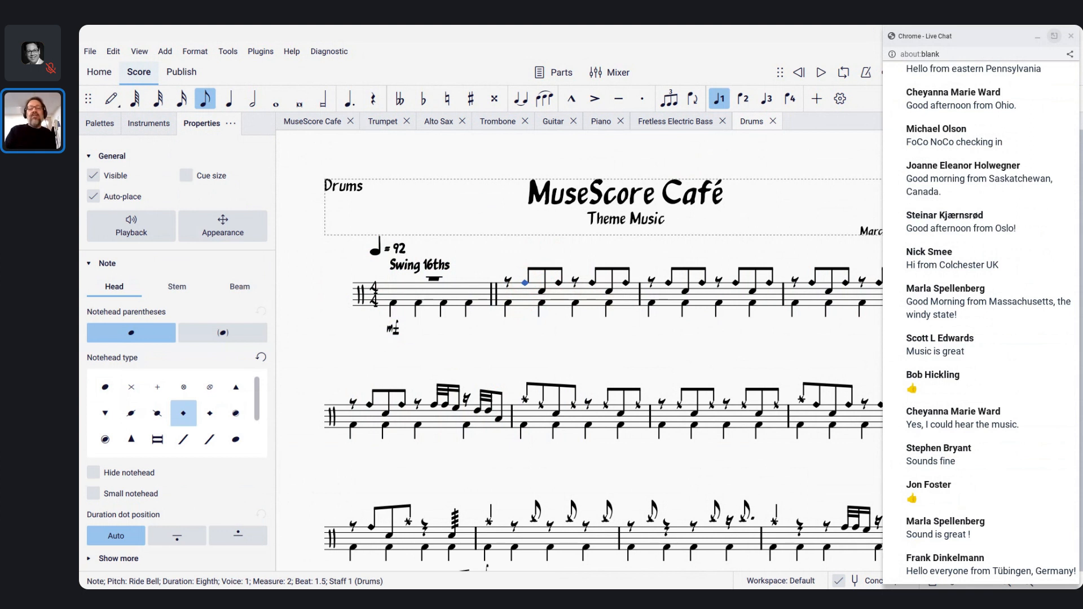
pyautogui.click(524, 282)
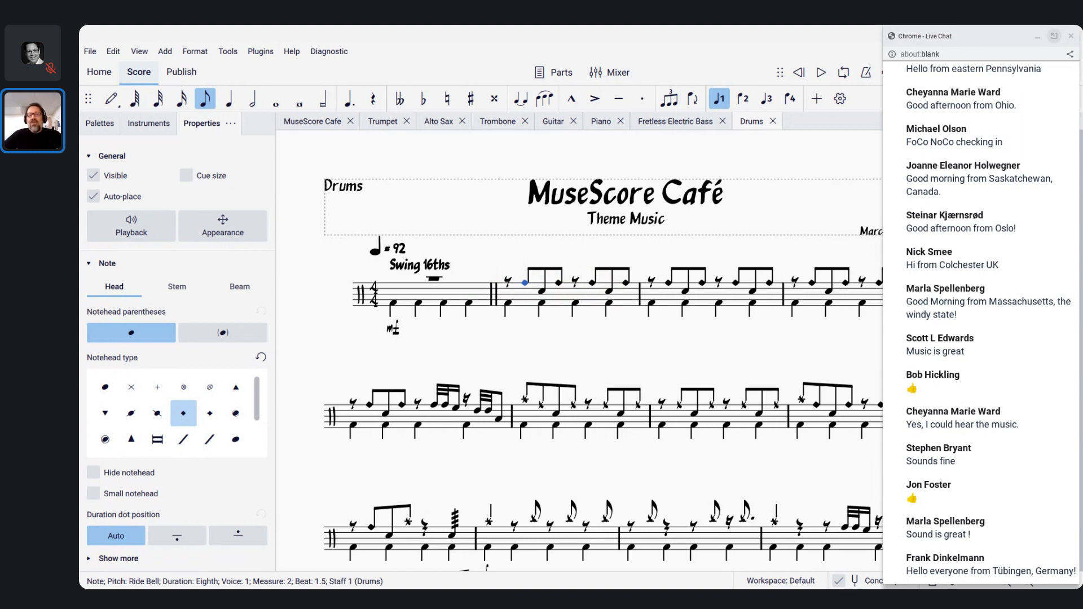
pyautogui.click(542, 292)
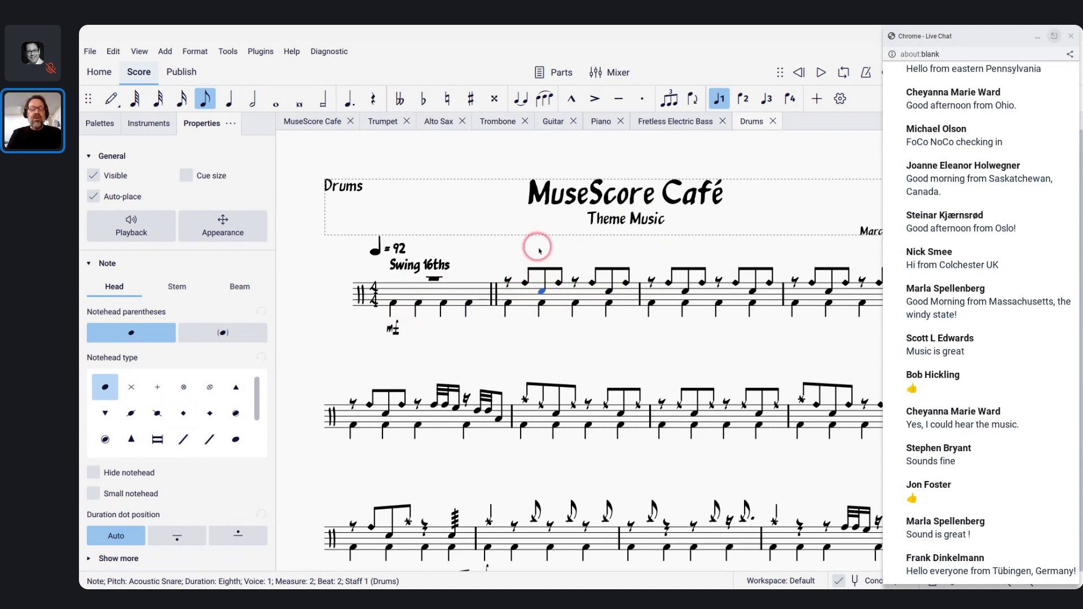
# Switch from the Drums part to the Fugue_Bach_D_minor form analysis score, passing through the Fugue_in_D_Minor score.
pyautogui.hotkey('alt', 'Tab')
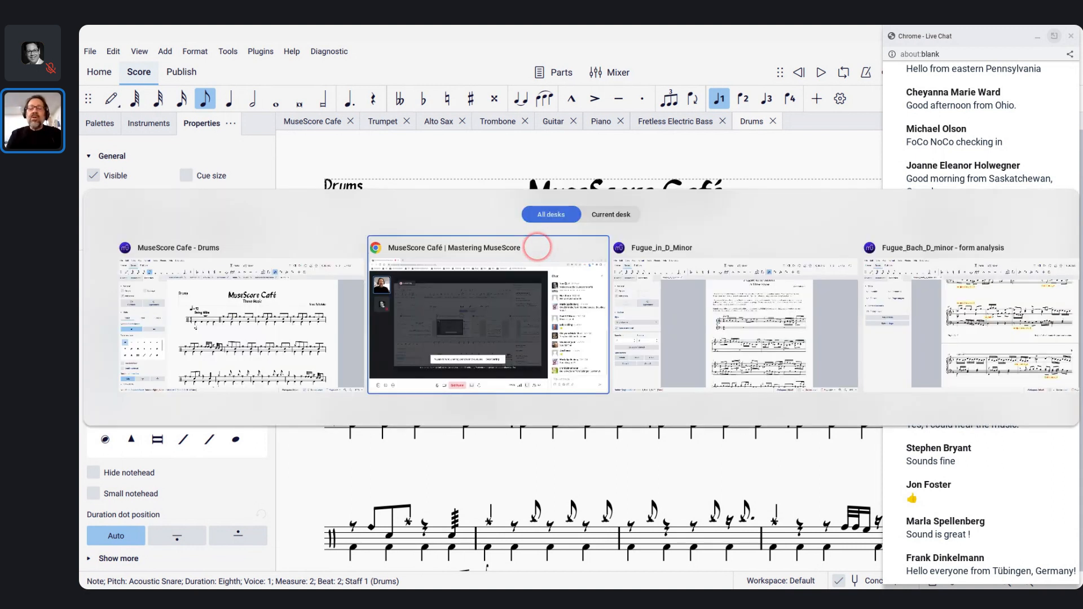
pyautogui.hotkey('alt', 'Tab')
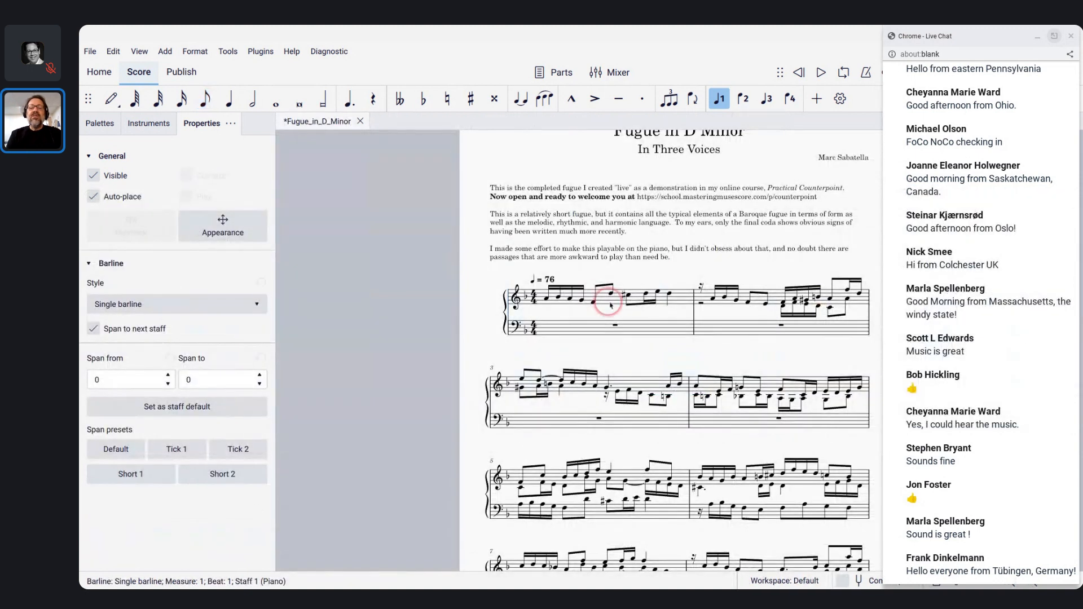
pyautogui.hotkey('alt', 'Tab')
pyautogui.hotkey('alt', 'Tab')
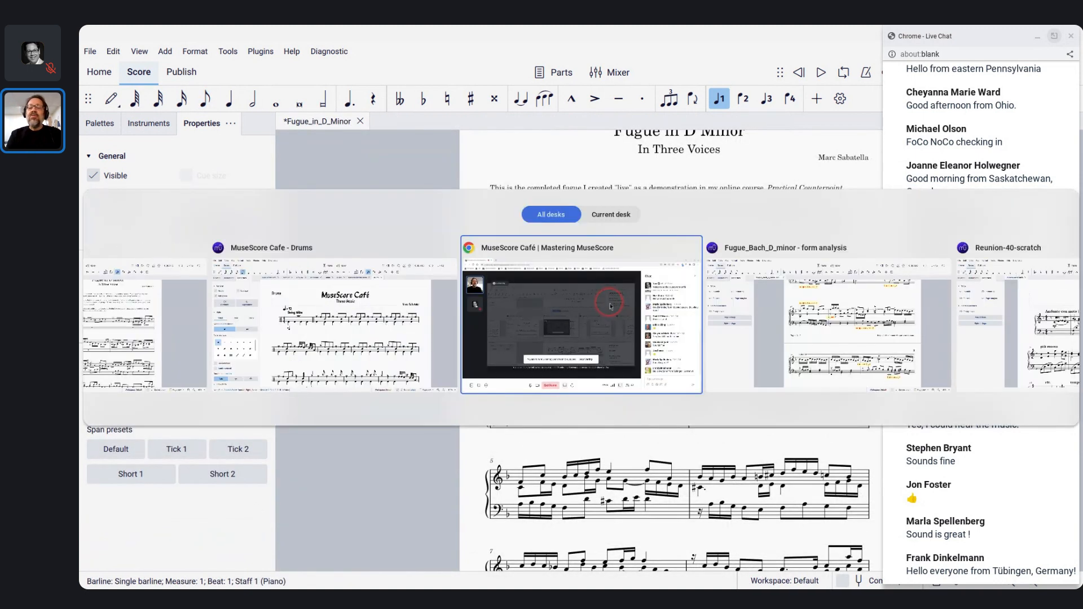
pyautogui.hotkey('alt', 'Tab')
pyautogui.scroll(2, 614, 350)
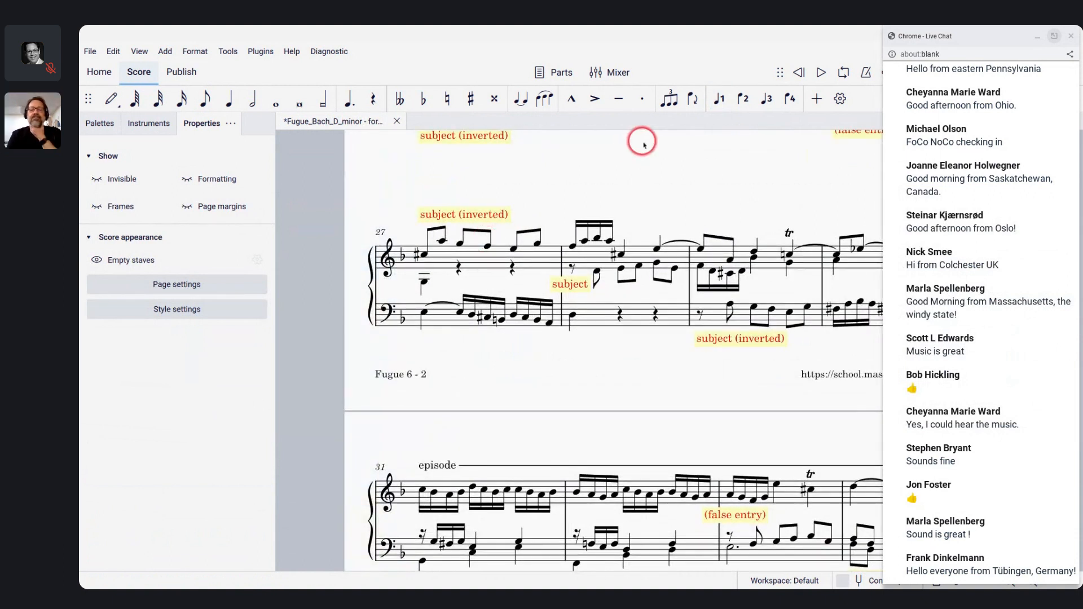
pyautogui.scroll(1, 558, 178)
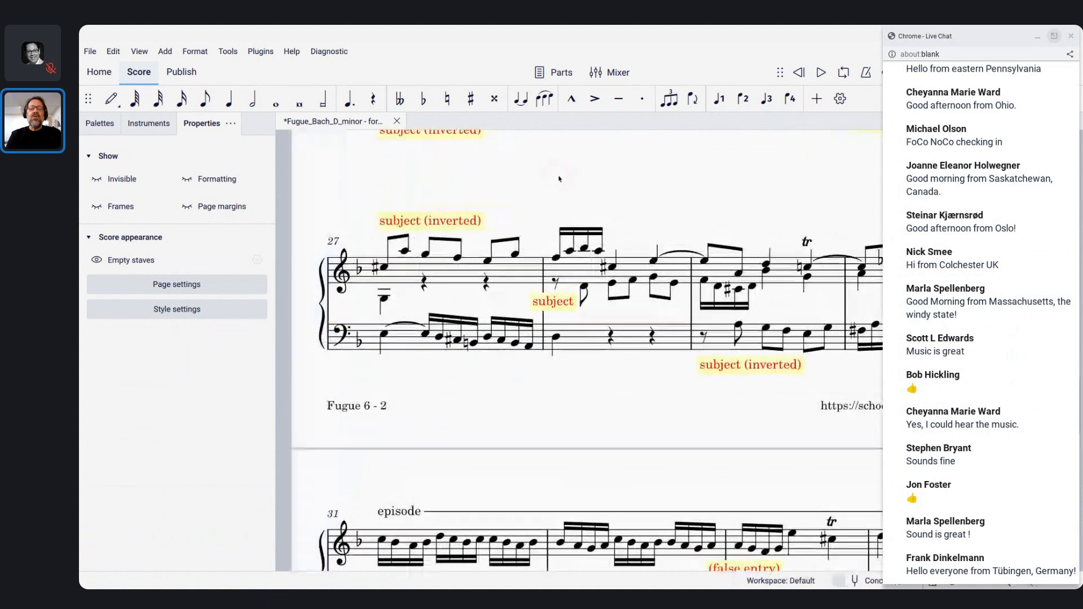
pyautogui.scroll(3, 559, 178)
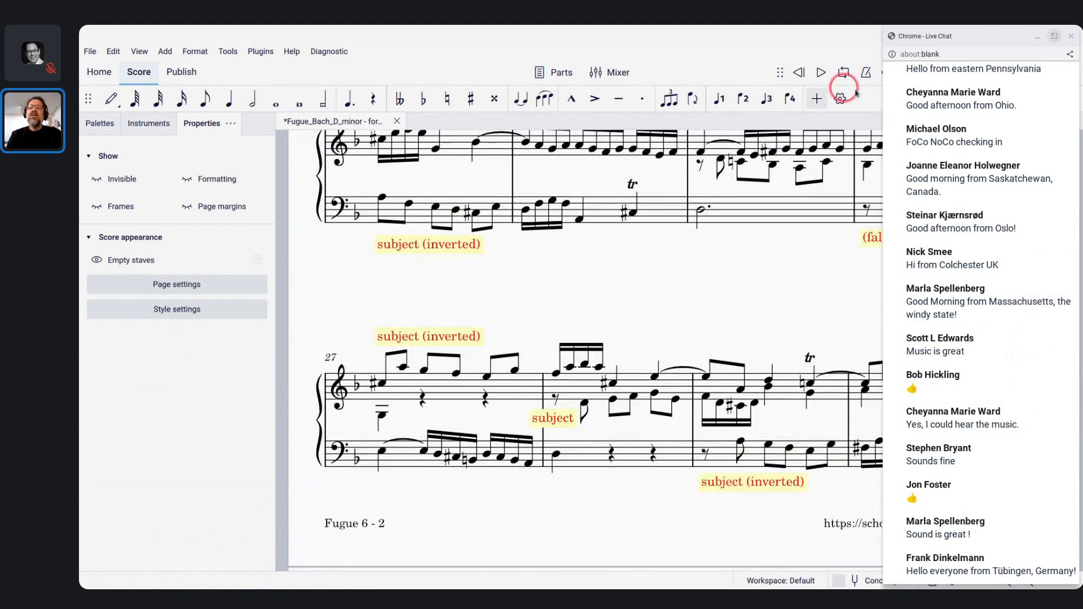
# Narrow the live chat window to uncover more of the score, and show its newest messages.
pyautogui.moveTo(879, 97); pyautogui.dragTo(943, 102)
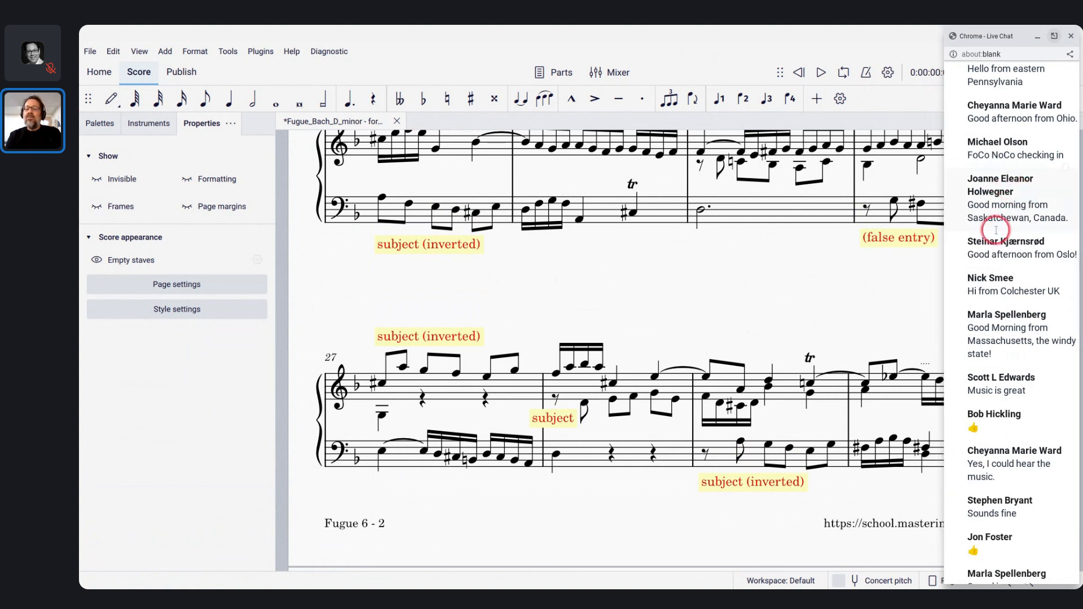
pyautogui.scroll(-1, 991, 237)
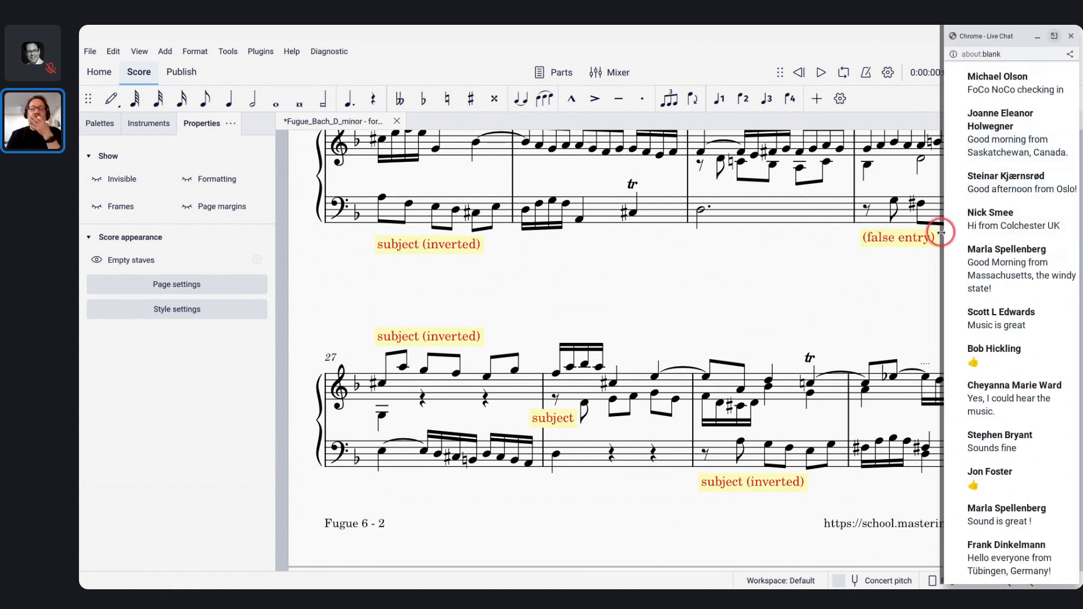
pyautogui.click(1018, 272)
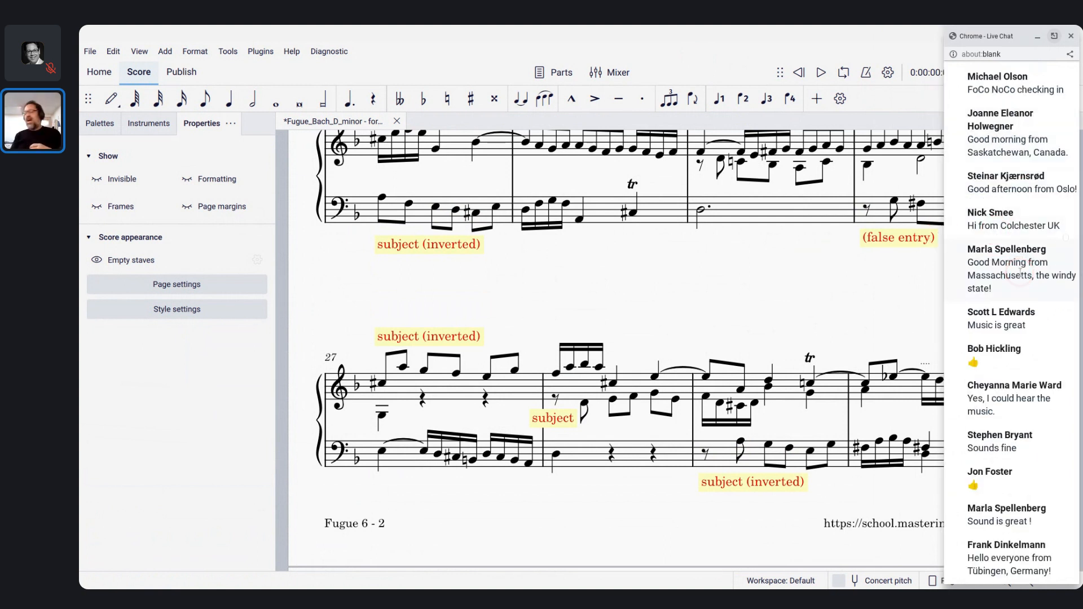
# Play back Fugue 6 from the opening rest of the Exposition in measure 1, and stop after measure 5.
pyautogui.click(689, 380)
pyautogui.scroll(10, 689, 381)
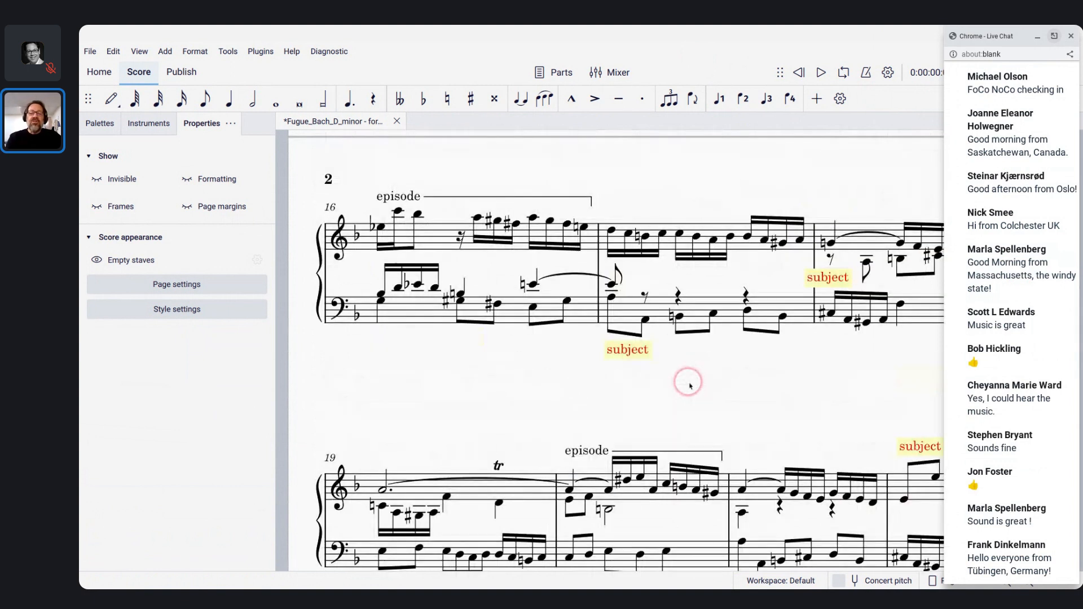
pyautogui.scroll(5, 690, 387)
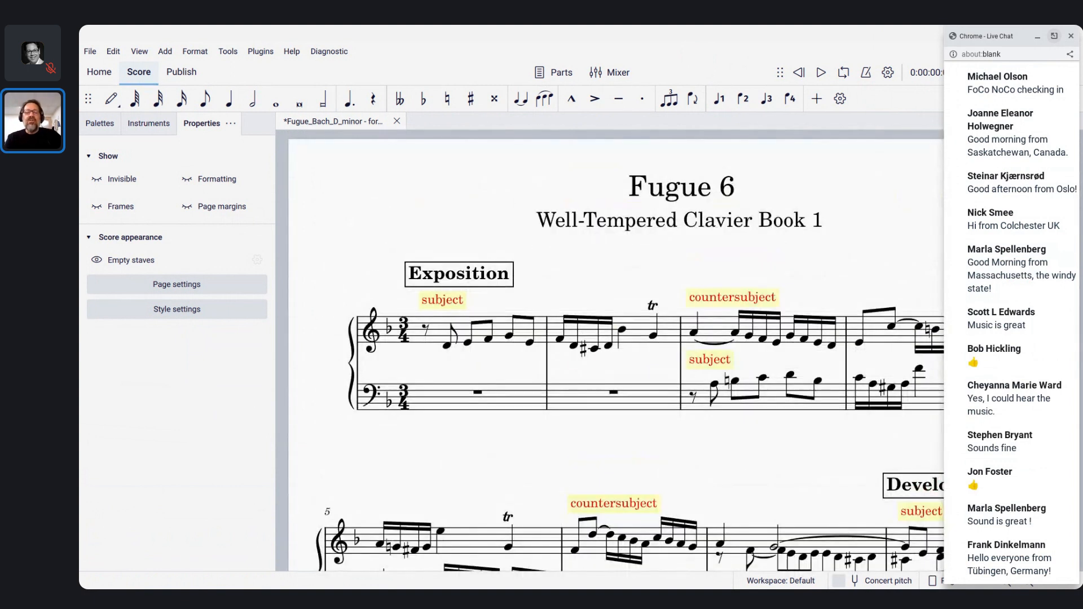
pyautogui.click(425, 329)
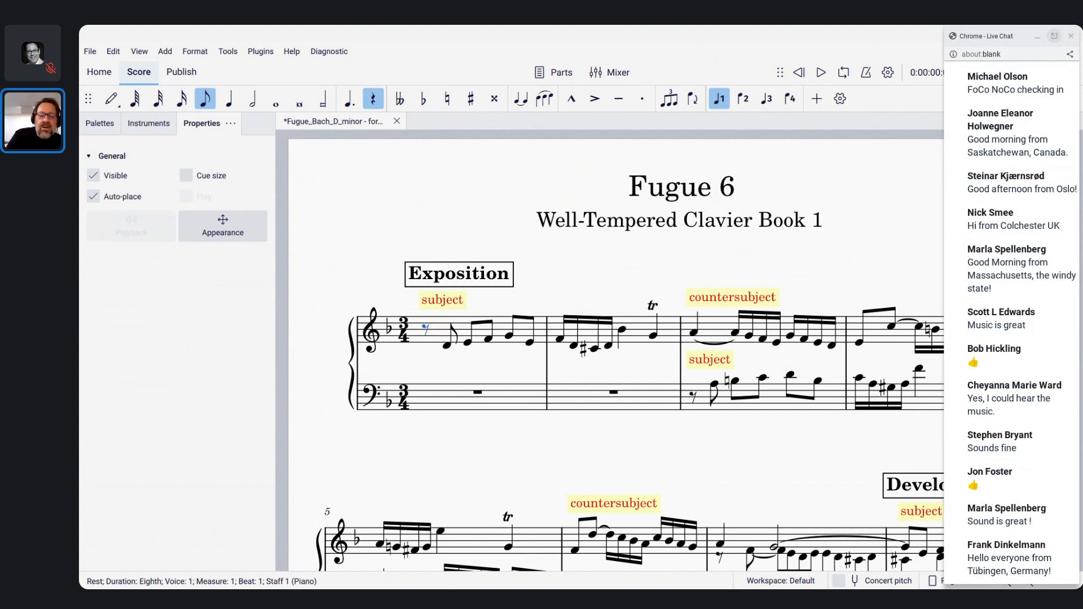
pyautogui.press('space')
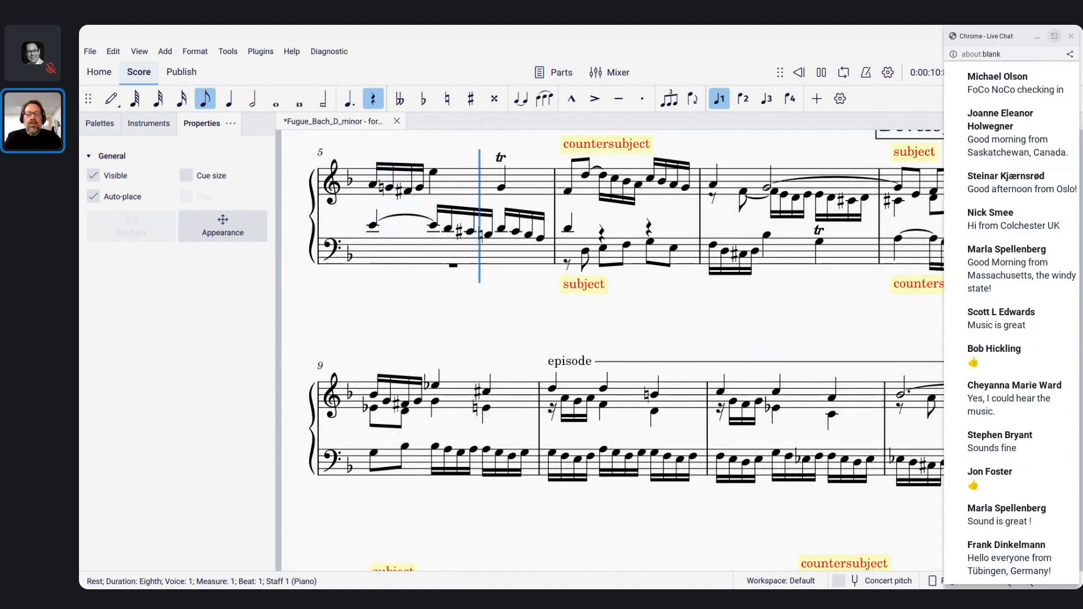
pyautogui.press('space')
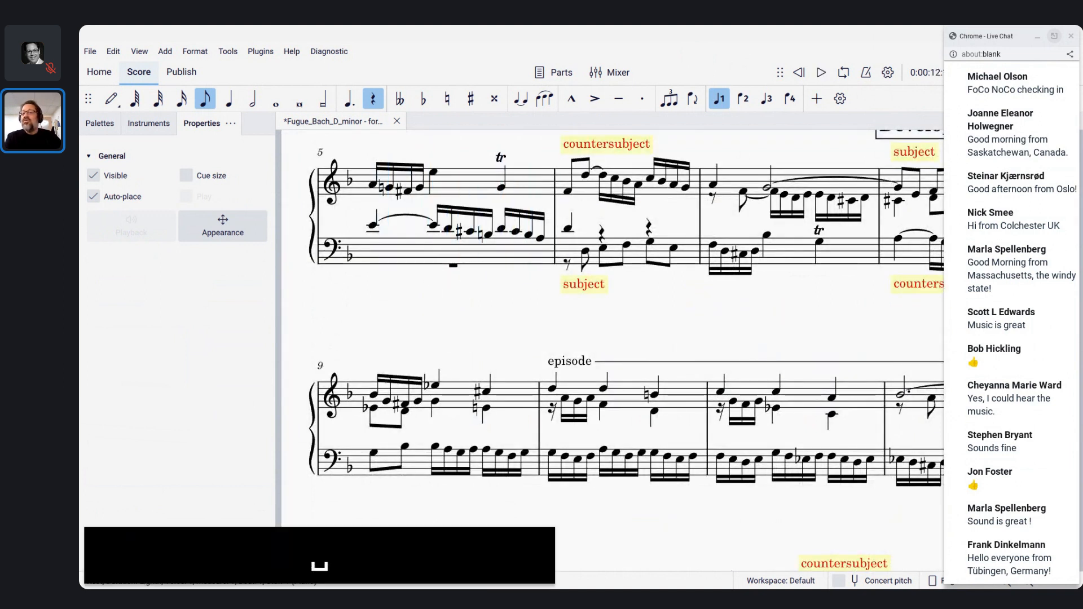
# Play back the fugue from the measure 6 barline into the start of the Development section, and stop.
pyautogui.scroll(5, 488, 263)
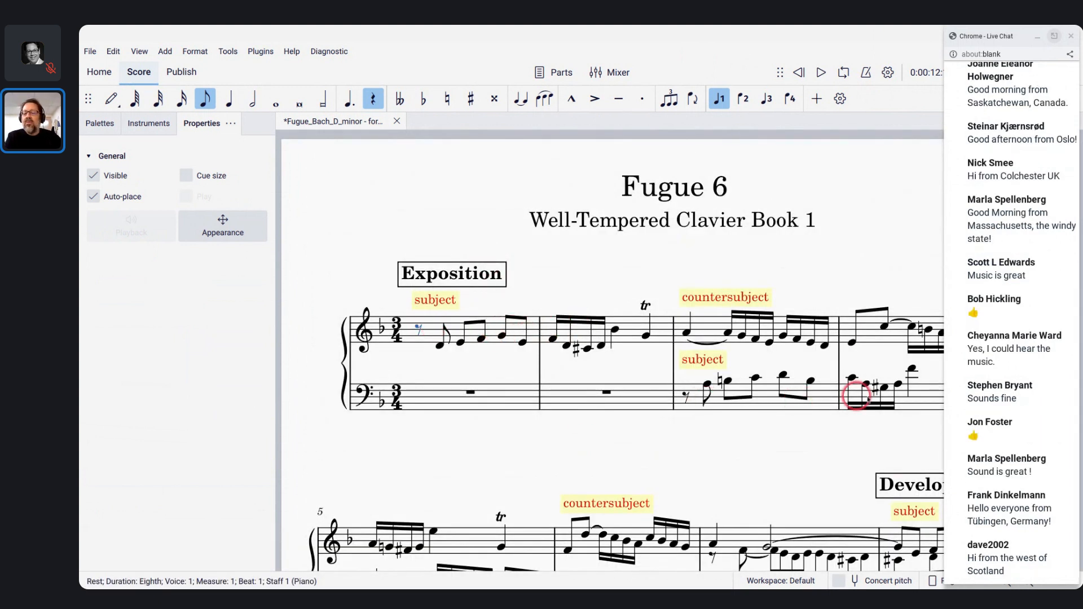
pyautogui.scroll(-5, 662, 412)
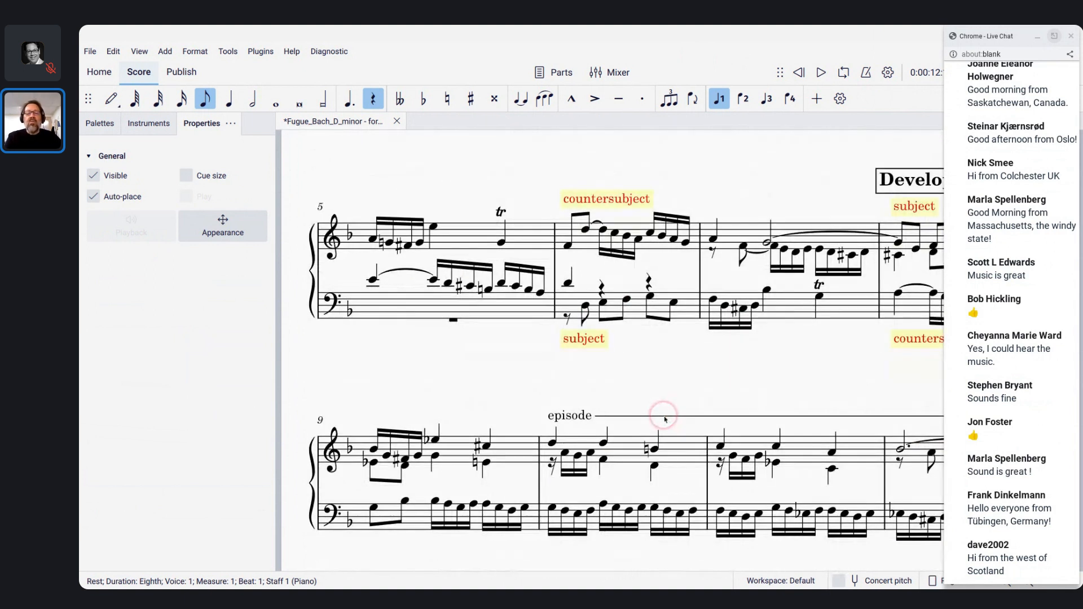
pyautogui.click(555, 293)
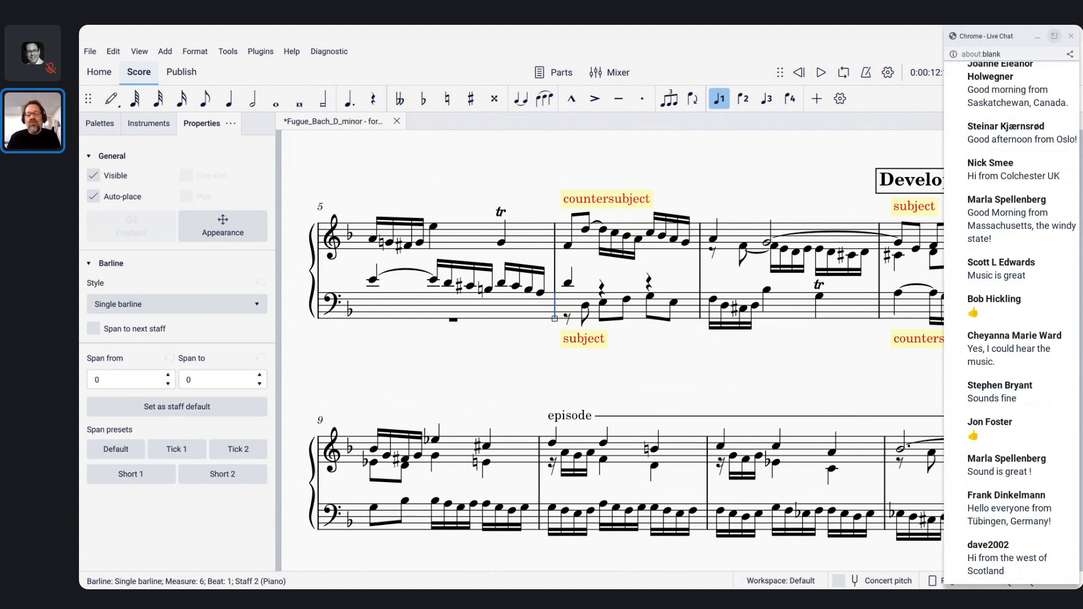
pyautogui.click(551, 247)
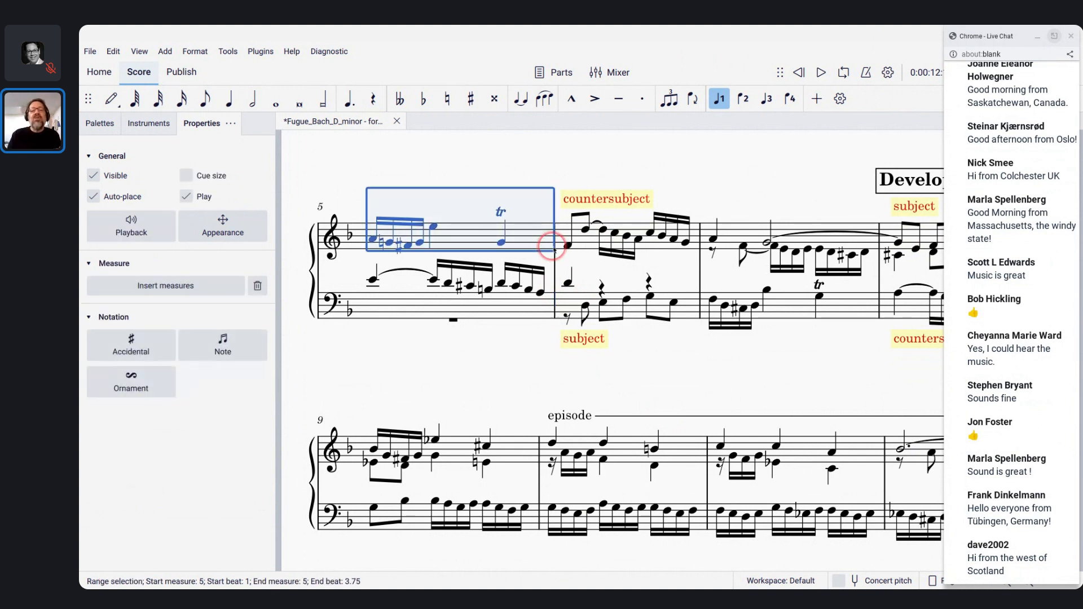
pyautogui.click(555, 290)
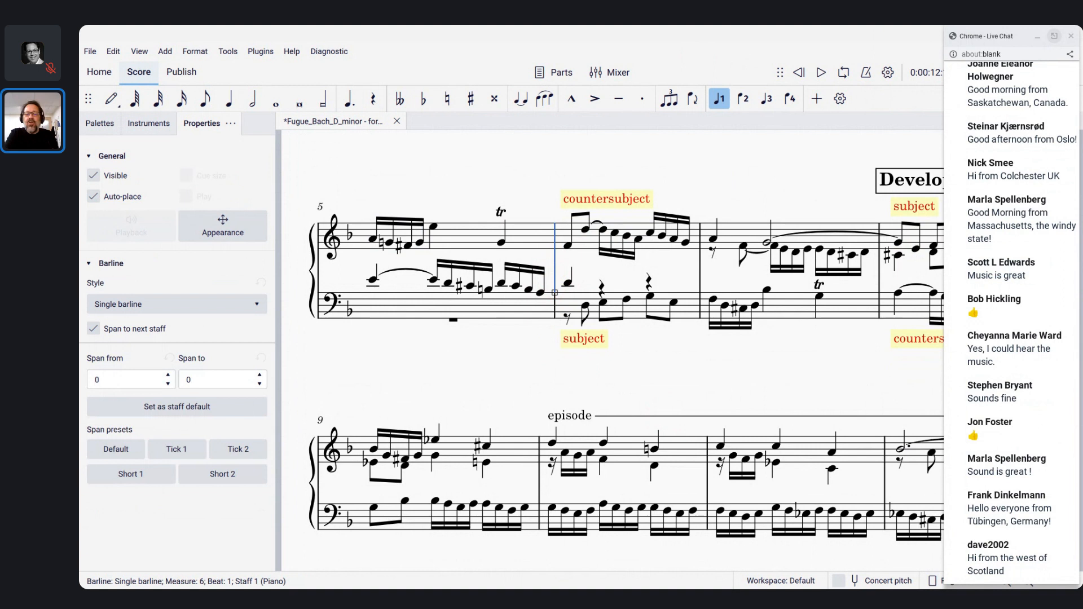
pyautogui.press('space')
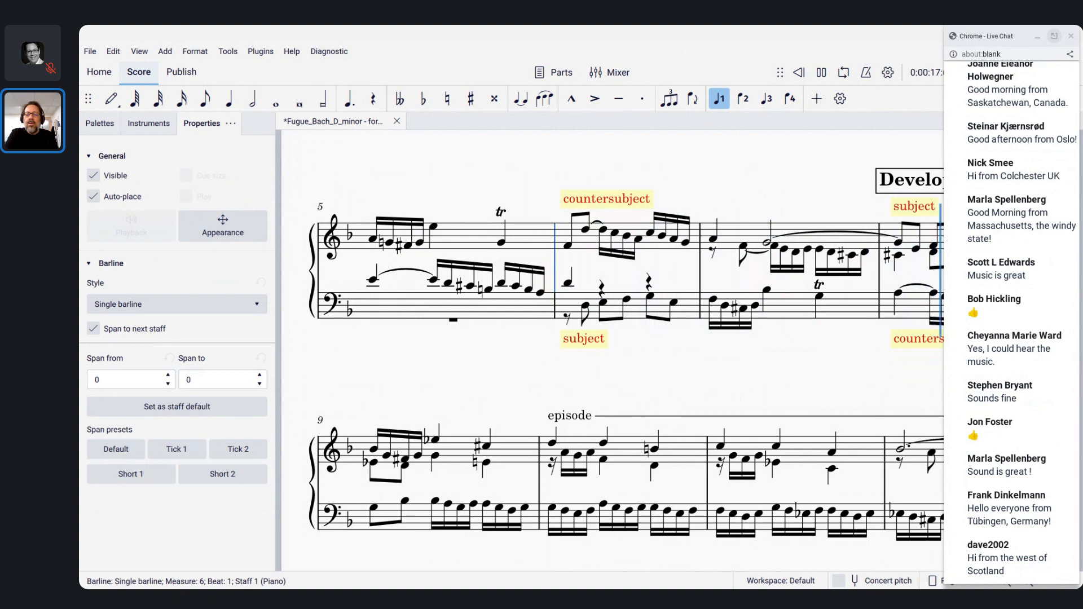
pyautogui.press('space')
pyautogui.click(483, 300)
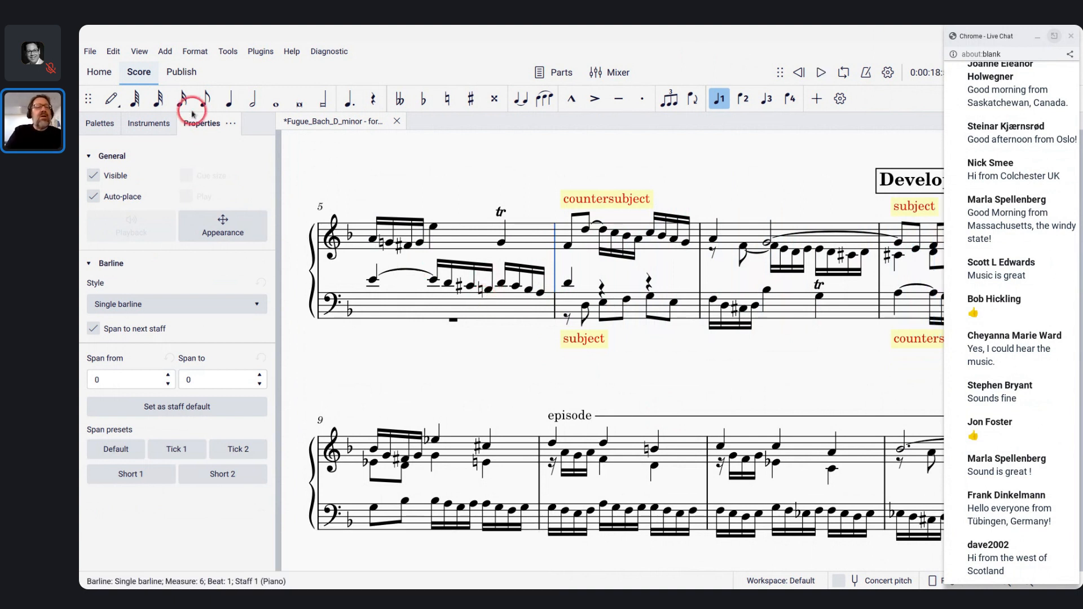
# Review the Canvas preferences for zoom, page scrolling and selection proximity, and close the preferences.
pyautogui.click(113, 52)
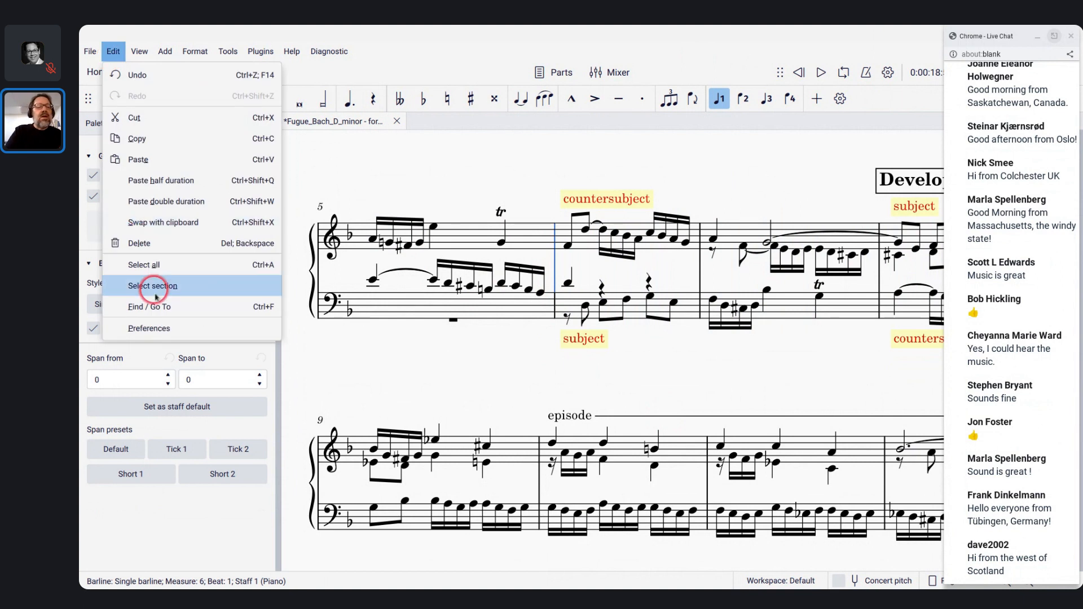
pyautogui.click(157, 325)
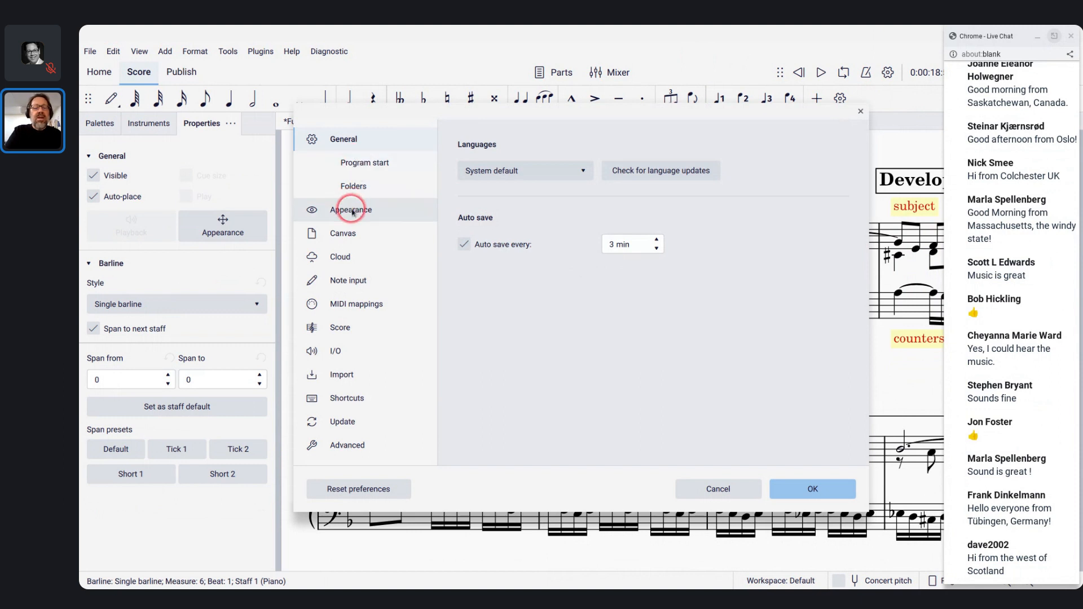
pyautogui.click(345, 233)
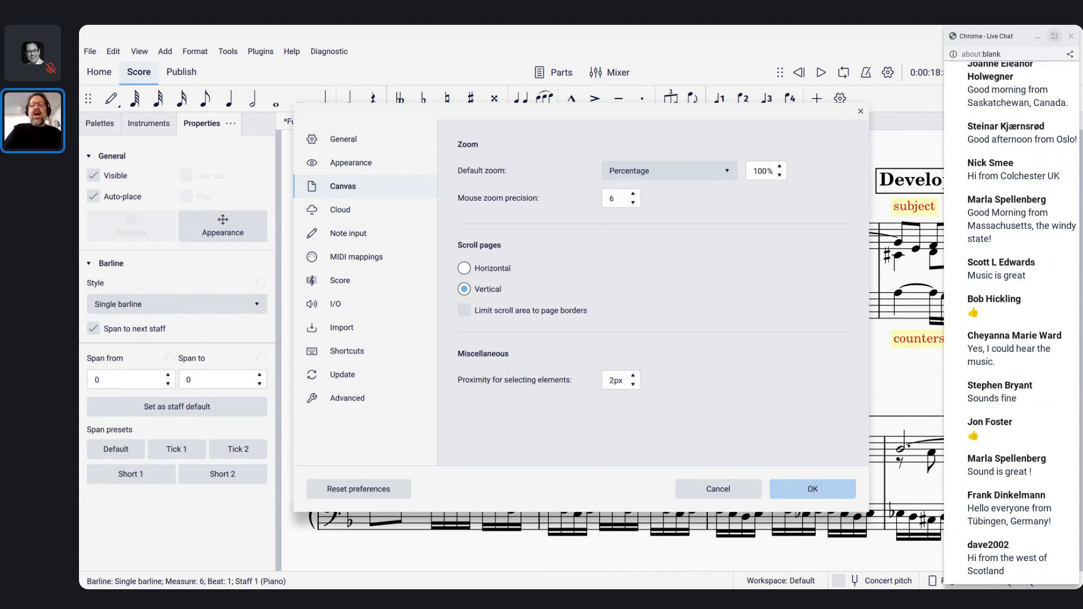
pyautogui.click(810, 489)
# Pan the fugue score horizontally beyond both page borders to check how freely the canvas scrolls.
pyautogui.scroll(-4, 699, 406)
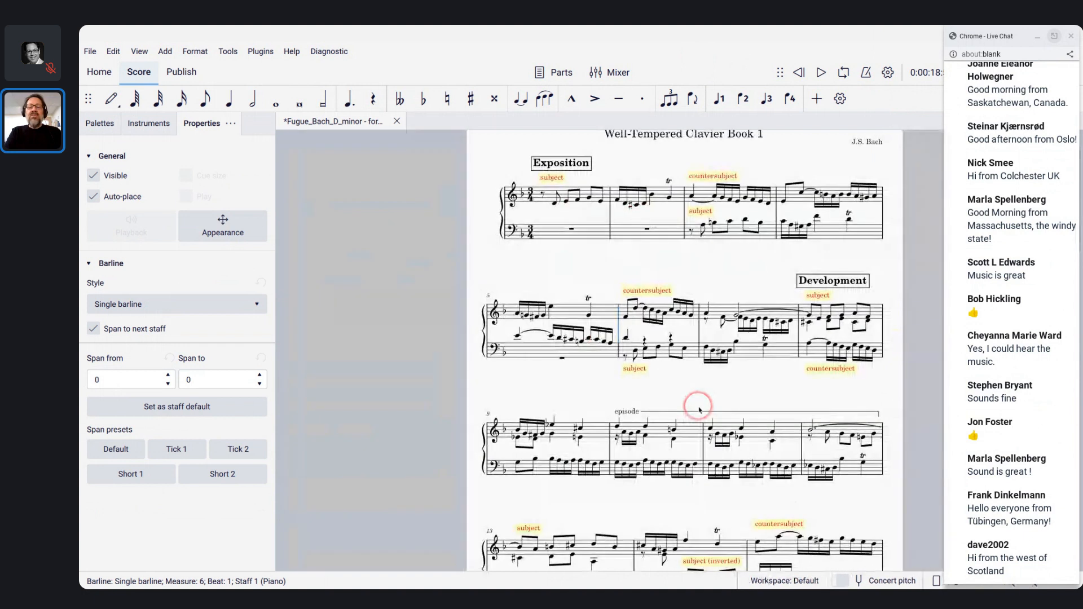
pyautogui.moveTo(698, 382); pyautogui.dragTo(511, 385)
pyautogui.scroll(4, 517, 389)
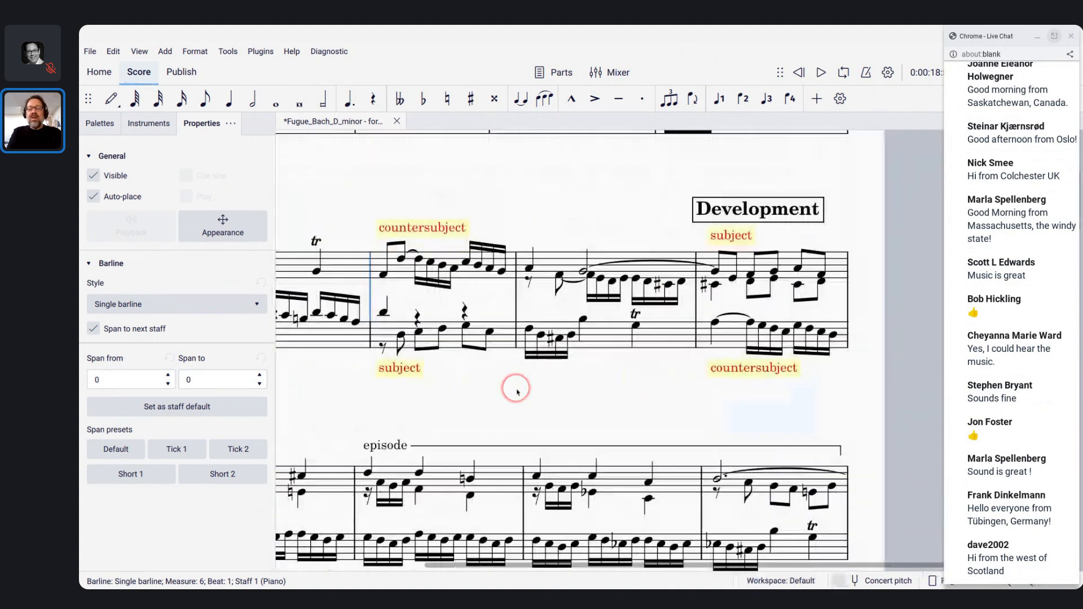
pyautogui.hscroll(1, 517, 390)
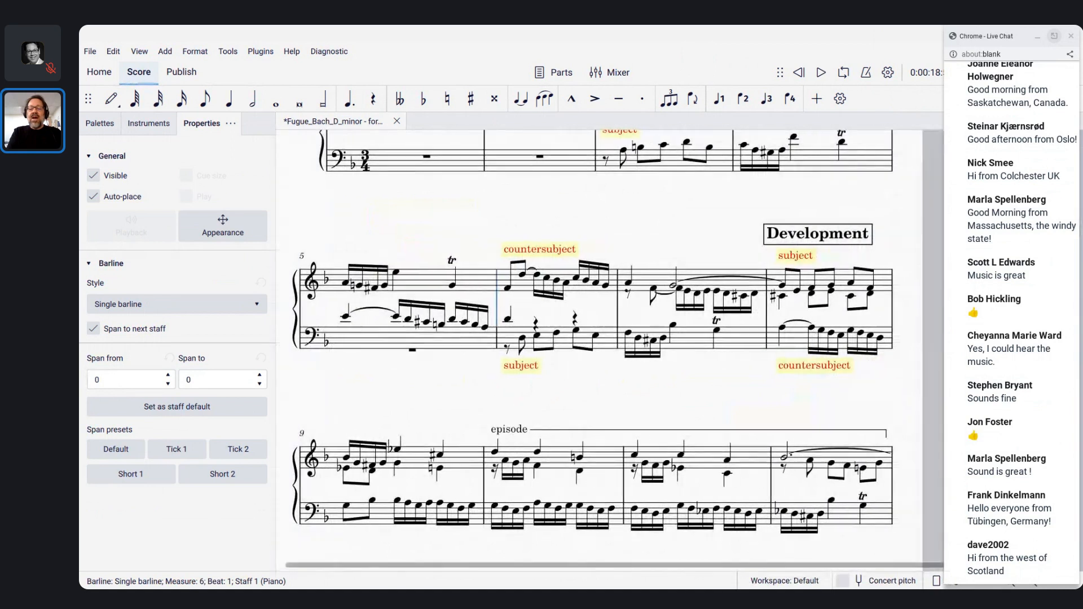
pyautogui.hscroll(-4, 516, 389)
pyautogui.hscroll(10, 516, 389)
pyautogui.hscroll(-15, 517, 390)
pyautogui.hscroll(3, 516, 389)
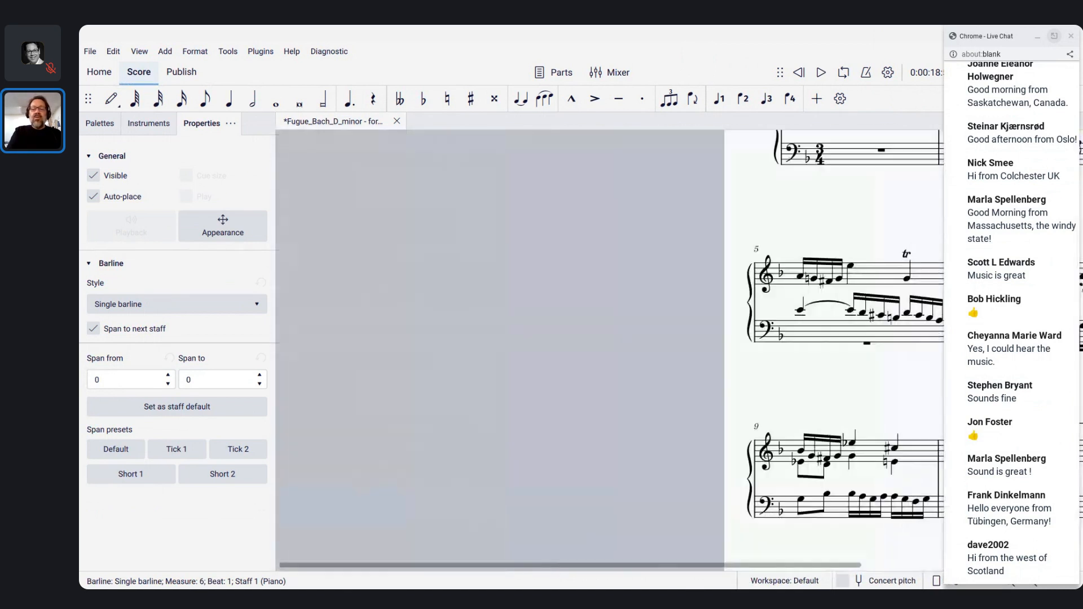
pyautogui.hscroll(-4, 516, 389)
pyautogui.hscroll(15, 516, 389)
pyautogui.hscroll(-15, 516, 389)
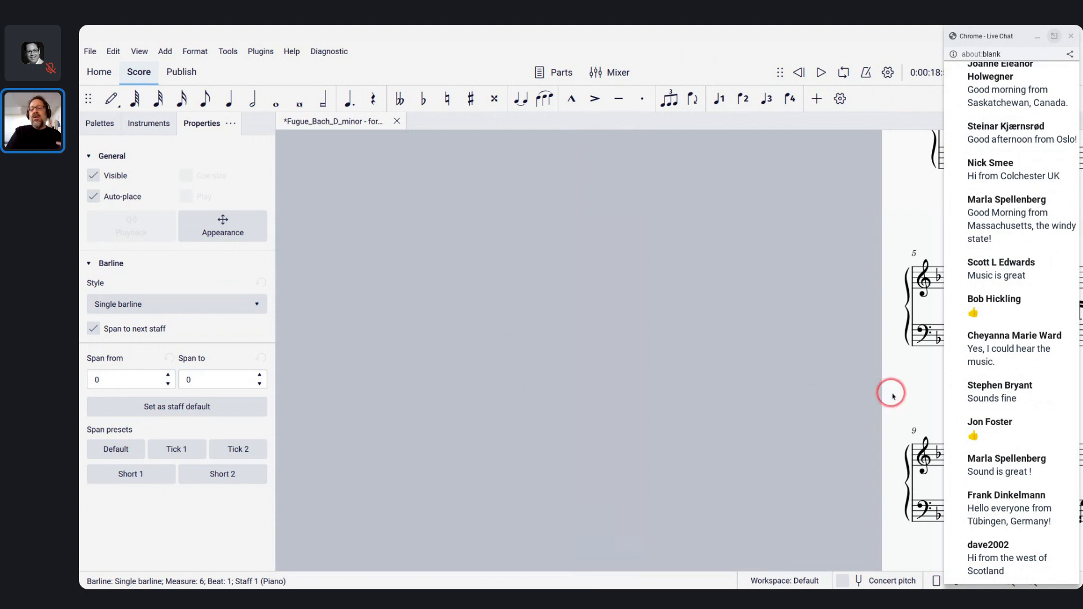
pyautogui.hscroll(10, 889, 396)
pyautogui.moveTo(893, 397); pyautogui.dragTo(870, 371)
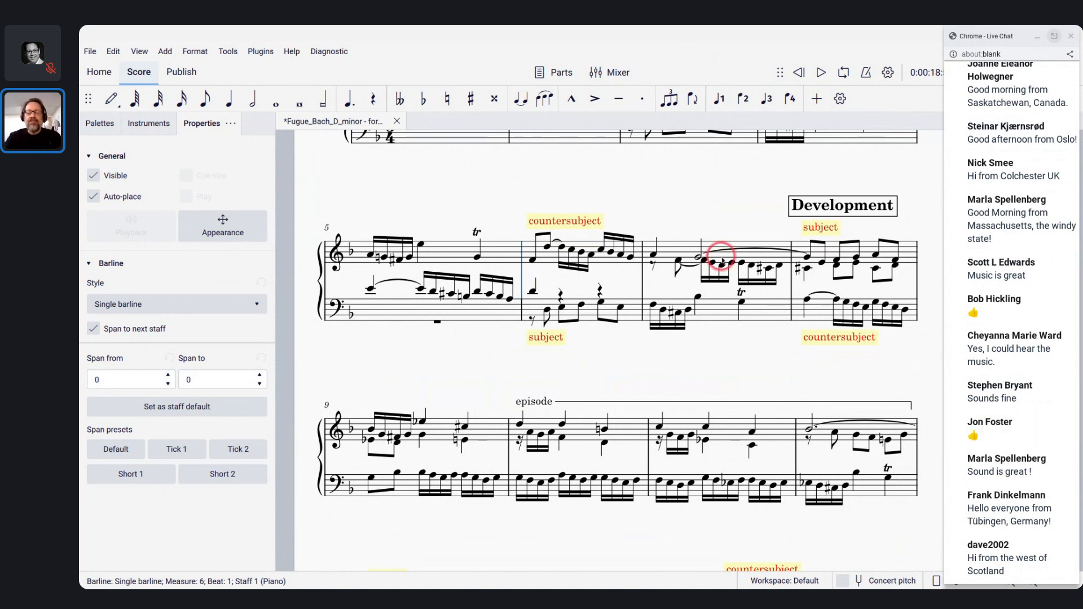
# Inspect the upper-voice notes on beat 1 of measures 6 and 7 in the treble staff.
pyautogui.scroll(-1, 658, 352)
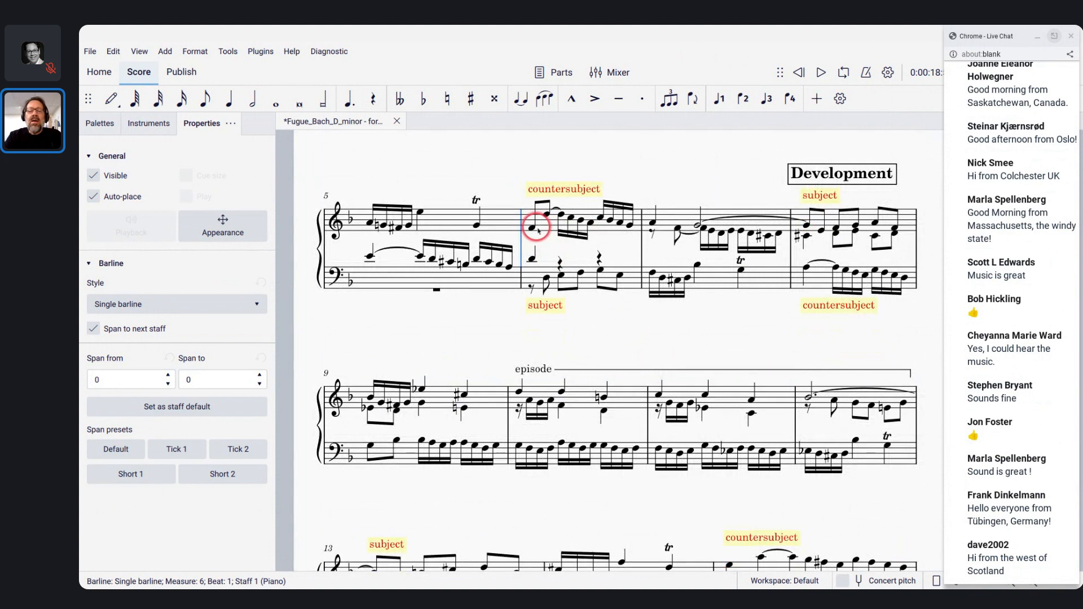
pyautogui.keyDown('ctrl'); pyautogui.scroll(2, 538, 230); pyautogui.keyUp('ctrl')
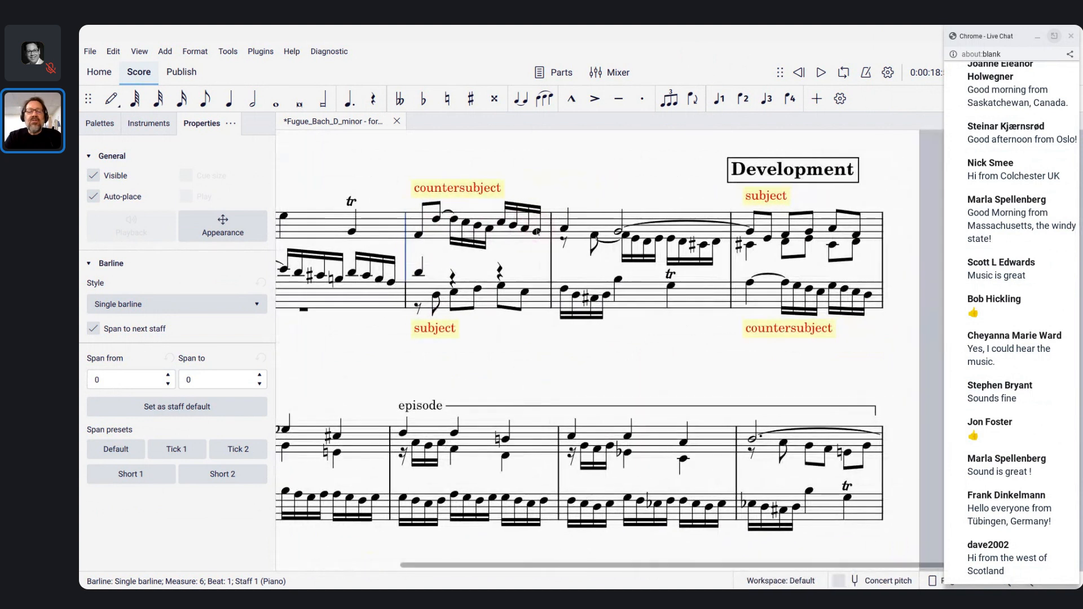
pyautogui.hscroll(-2, 537, 231)
pyautogui.keyDown('ctrl'); pyautogui.scroll(-1, 538, 231); pyautogui.keyUp('ctrl')
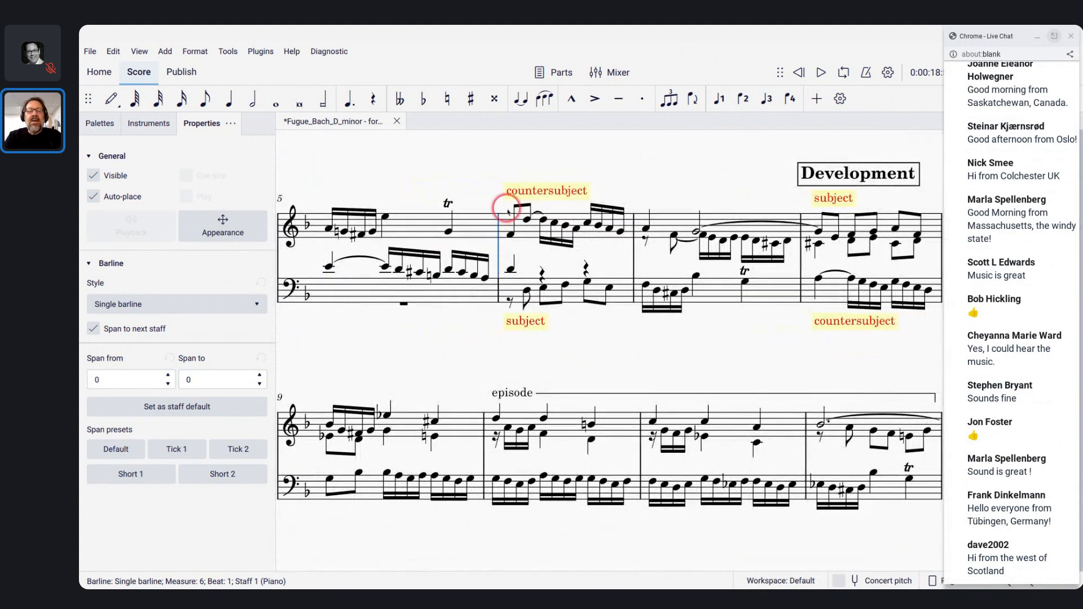
pyautogui.click(509, 234)
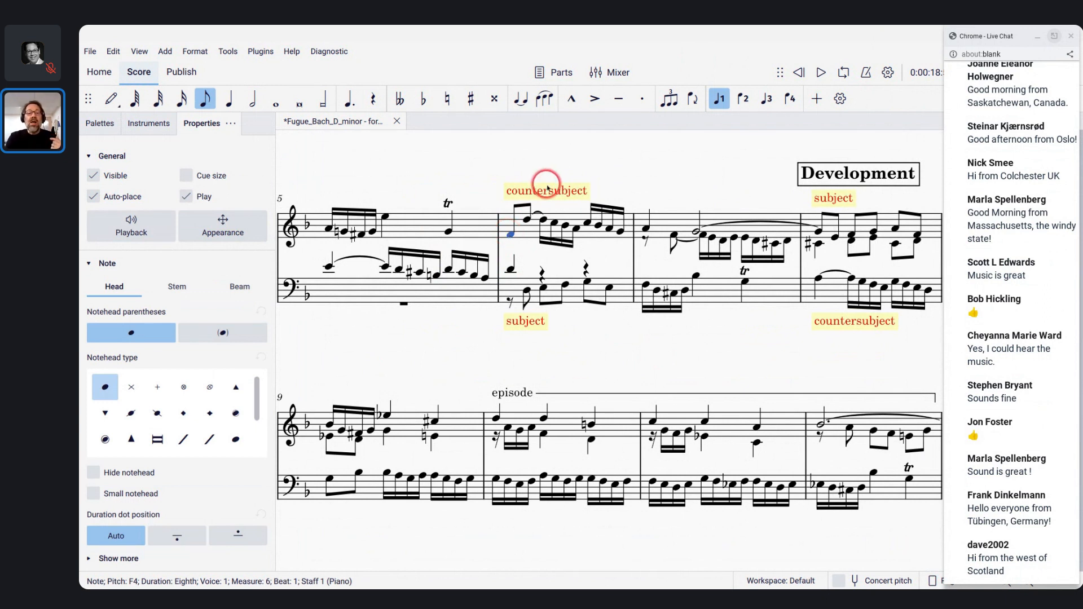
pyautogui.click(645, 230)
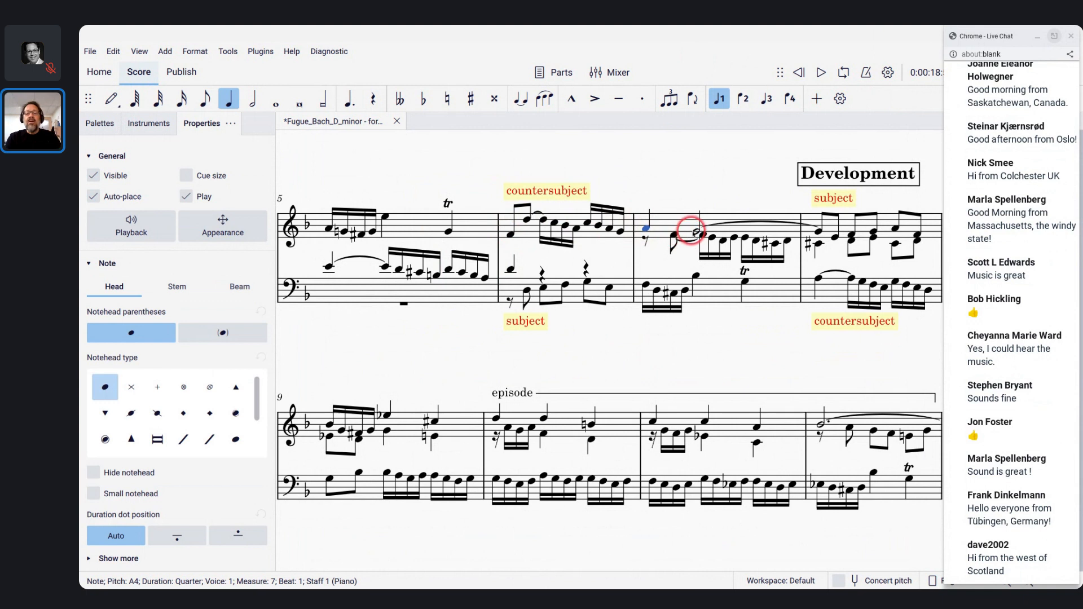
# Compare the upper-voice quarter note on beat 1 with the tied half note on beat 2 of measure 7 in the treble staff.
pyautogui.click(696, 232)
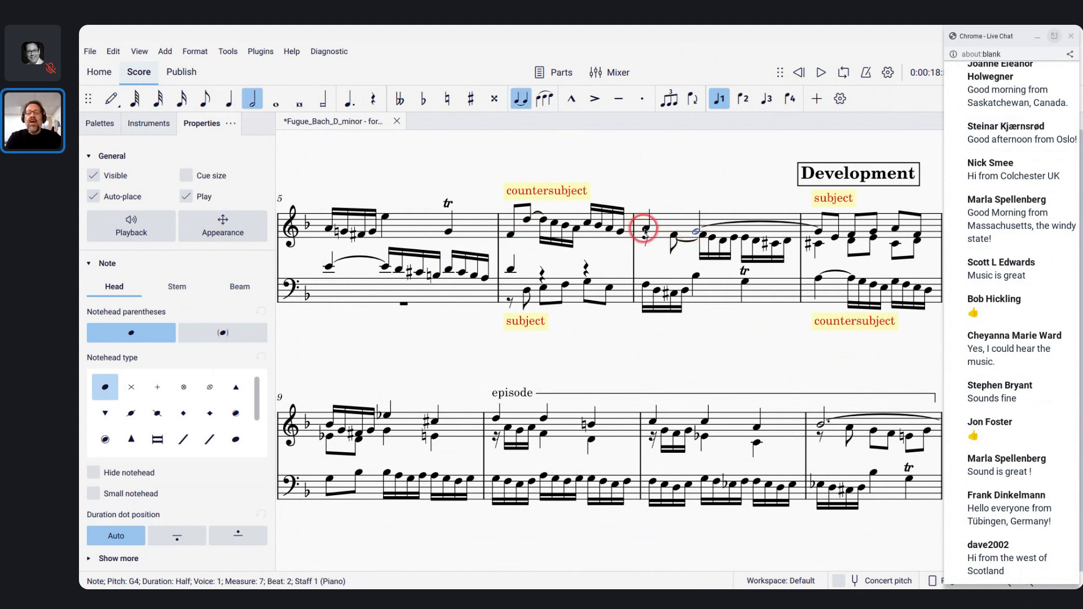
pyautogui.click(645, 229)
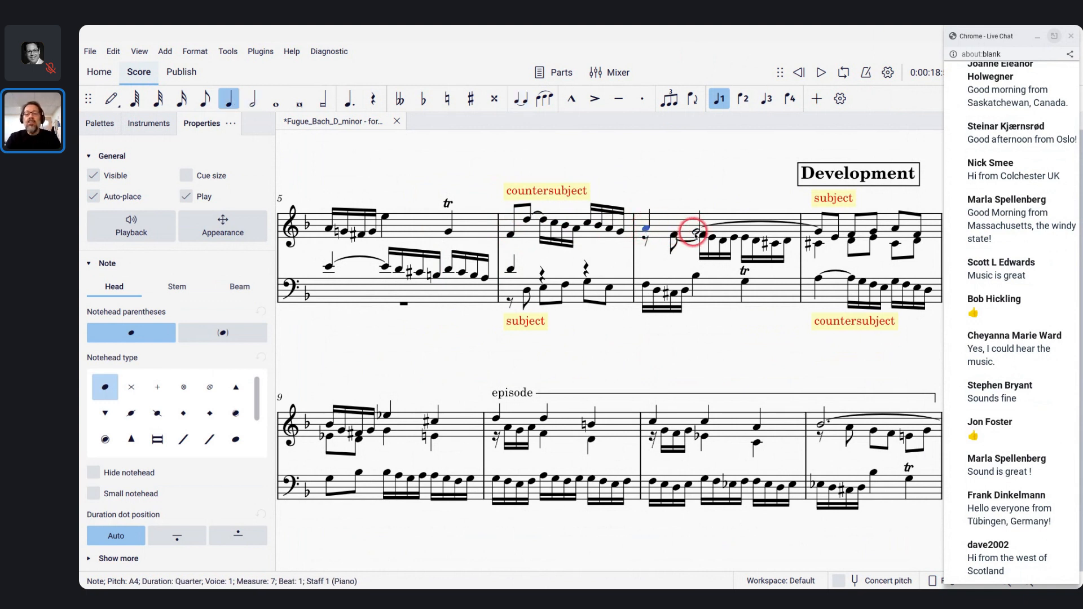
pyautogui.click(695, 232)
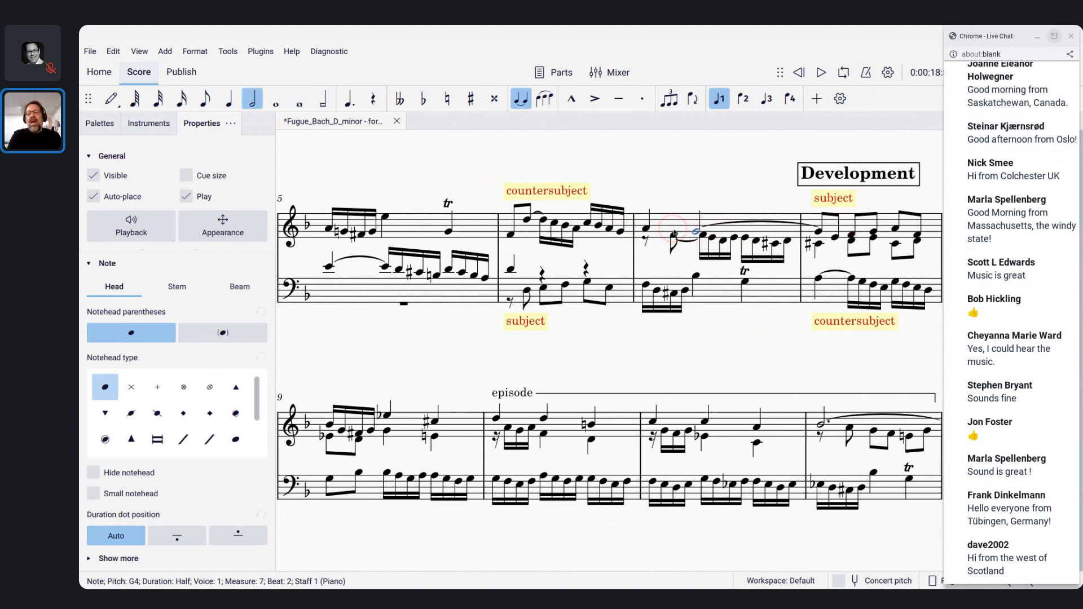
# Select all of measure 7 in the treble staff, the bass staff and the treble staff again to compare their voices.
pyautogui.click(670, 225)
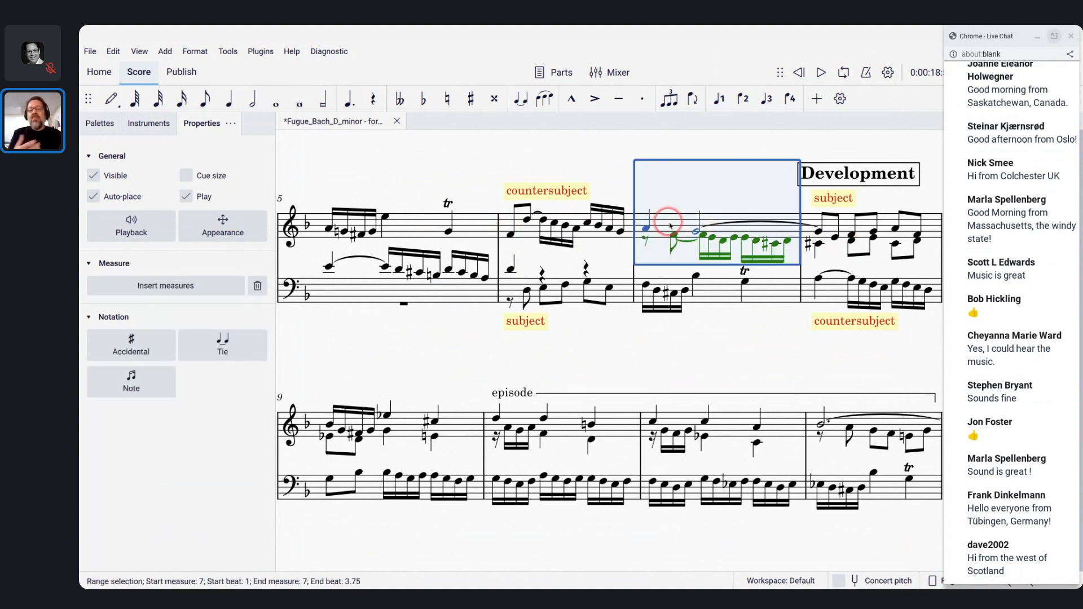
pyautogui.click(703, 290)
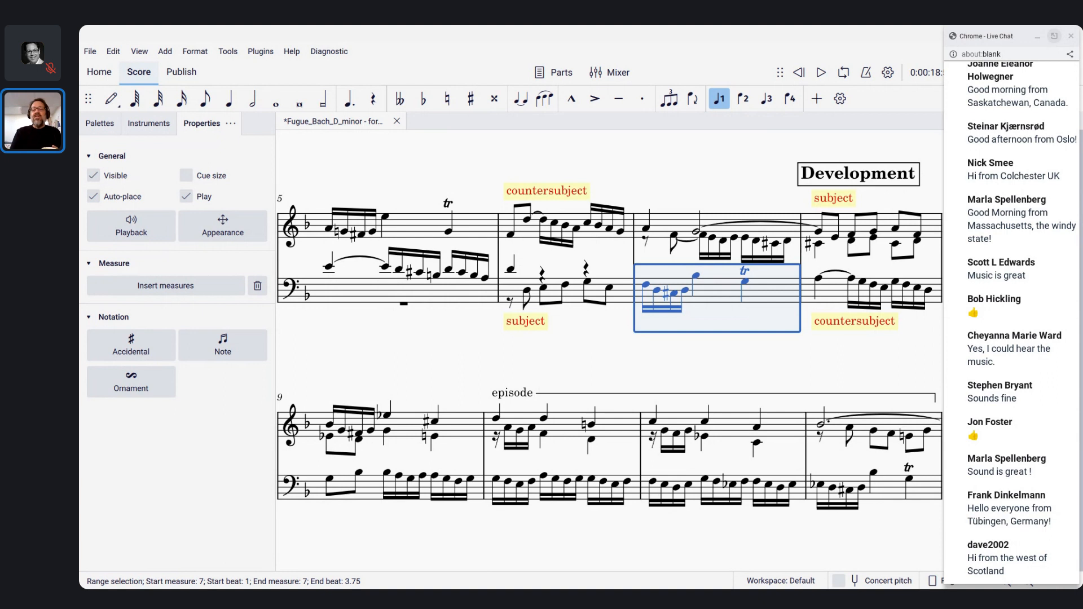
pyautogui.click(658, 224)
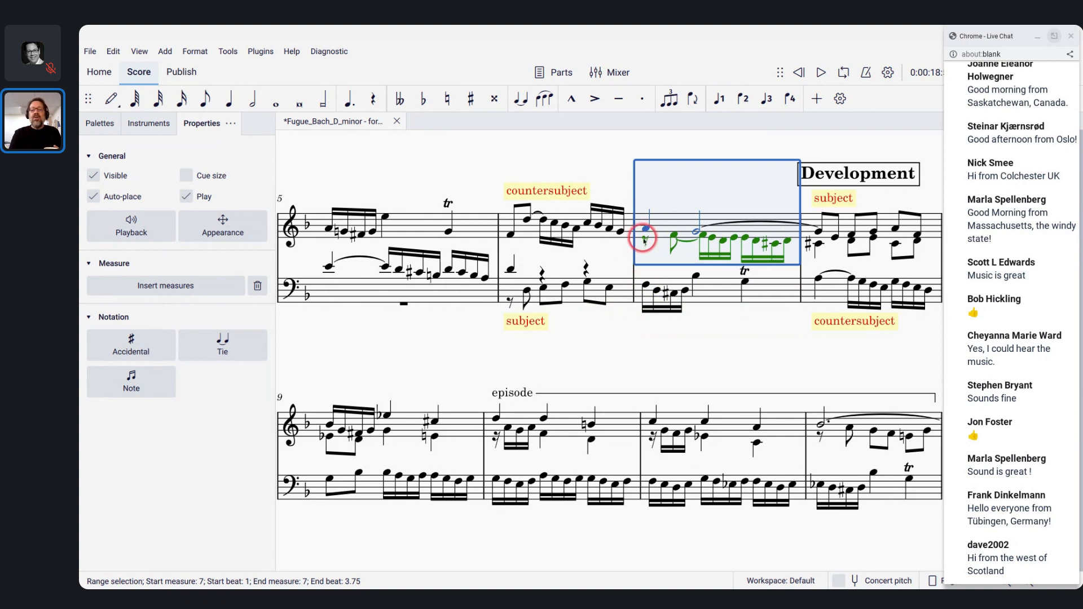
# Inspect single voice 1 and voice 2 notes in measure 7 of the treble staff, and select the whole treble measure again.
pyautogui.click(646, 229)
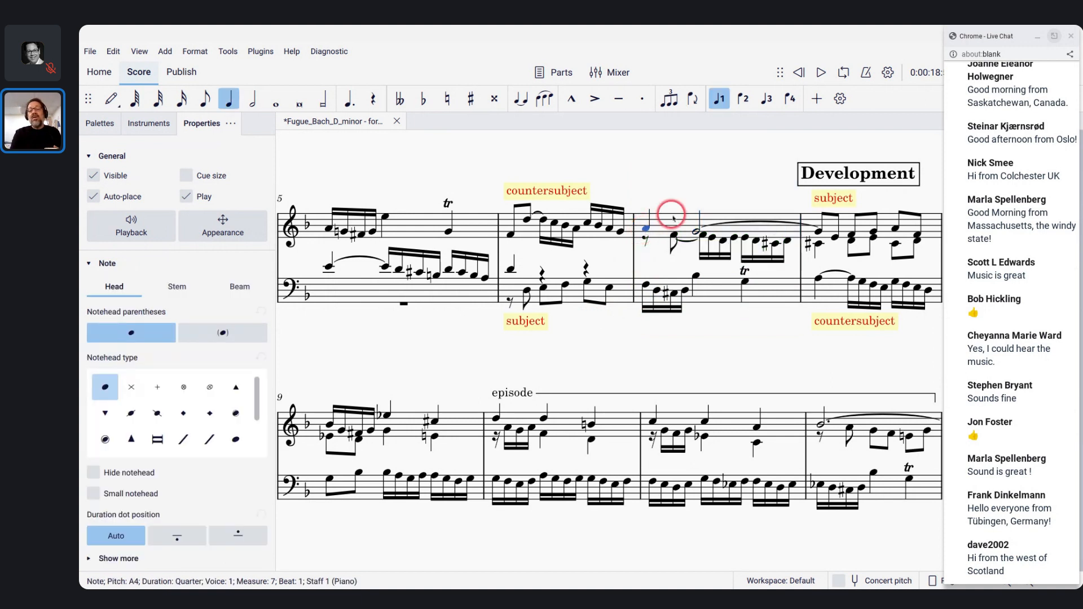
pyautogui.click(673, 235)
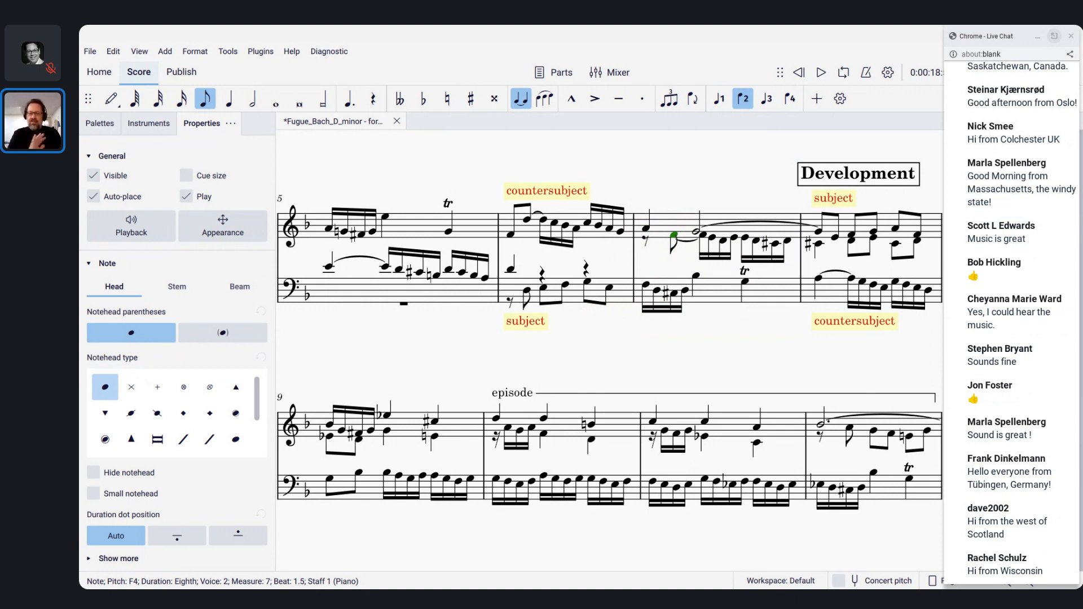
pyautogui.click(712, 238)
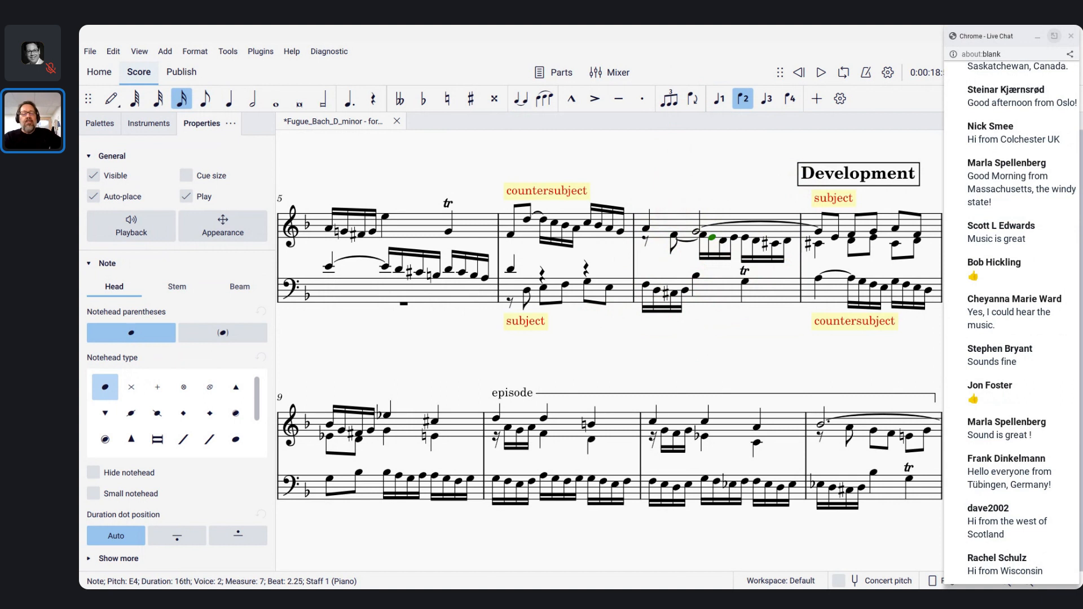
pyautogui.click(664, 227)
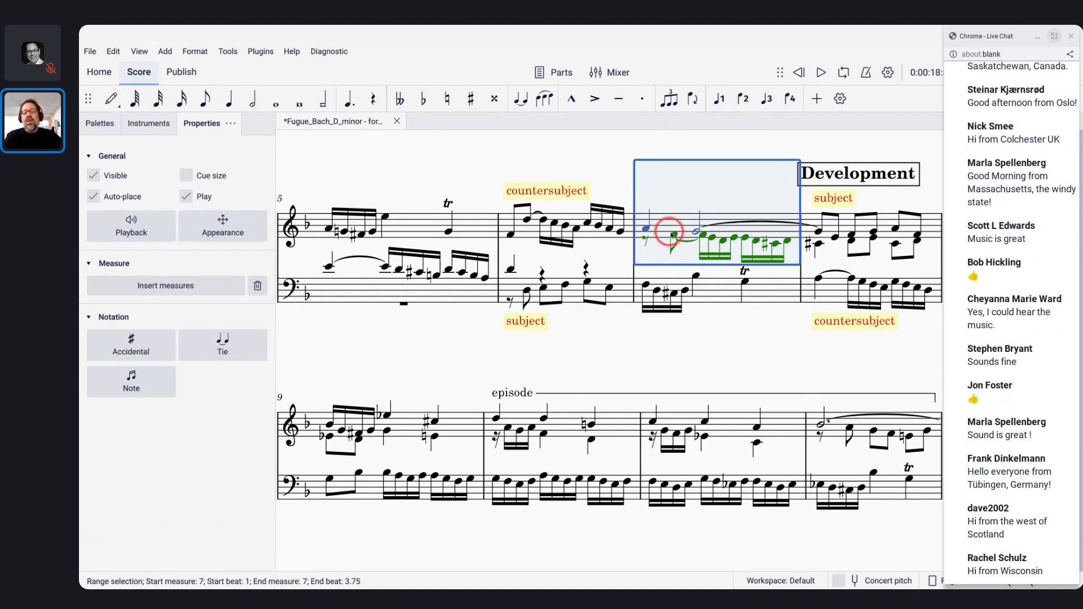
# Inspect the inverted subject's first two notes in measure 14 and the treble and lowest bass notes sounding on beat 2.
pyautogui.scroll(-2, 668, 231)
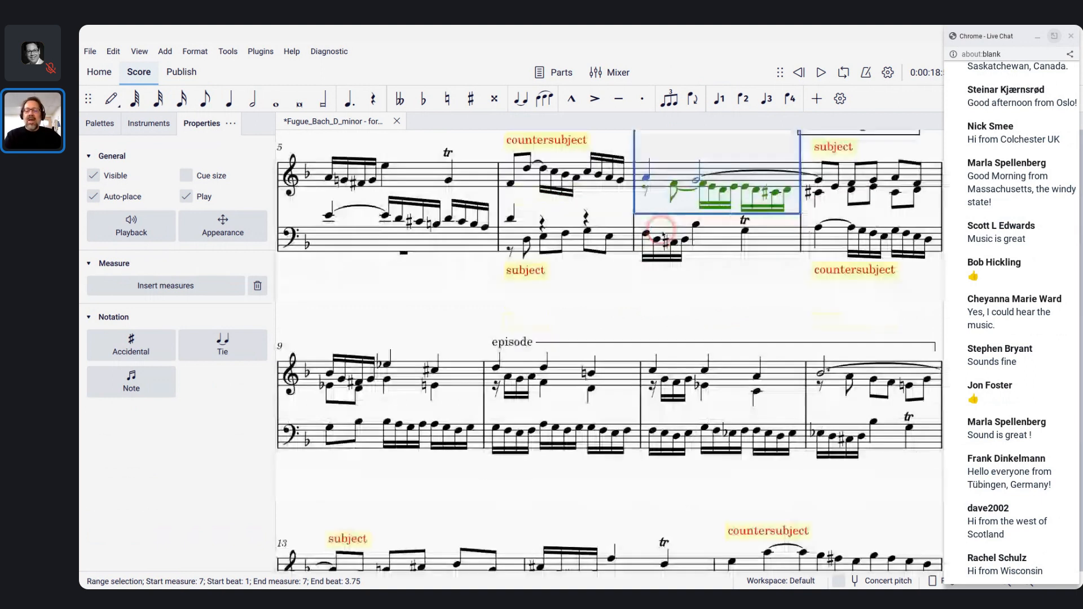
pyautogui.scroll(-4, 664, 231)
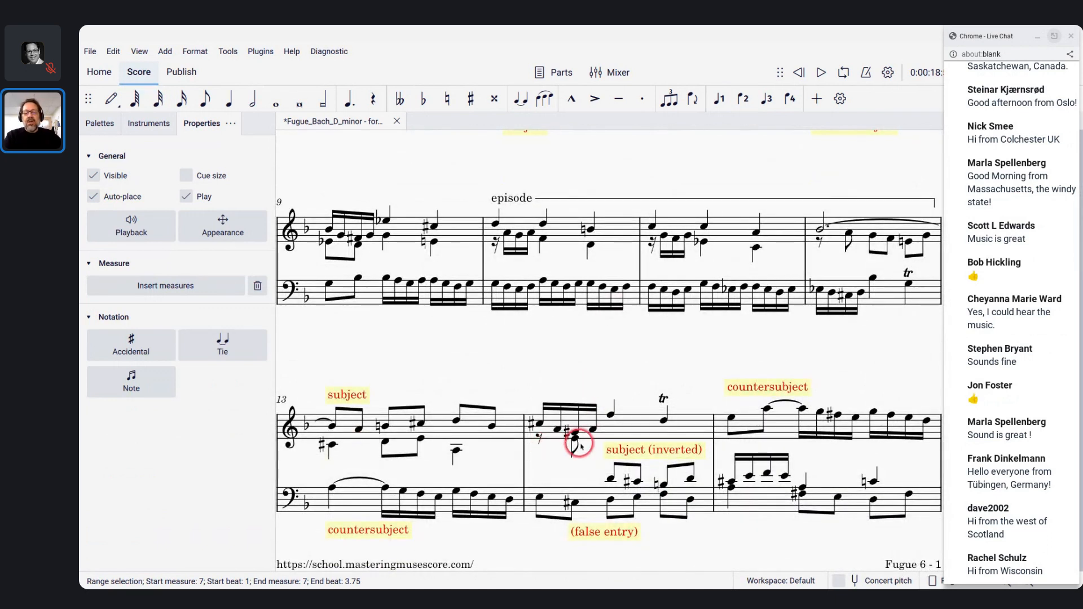
pyautogui.click(611, 480)
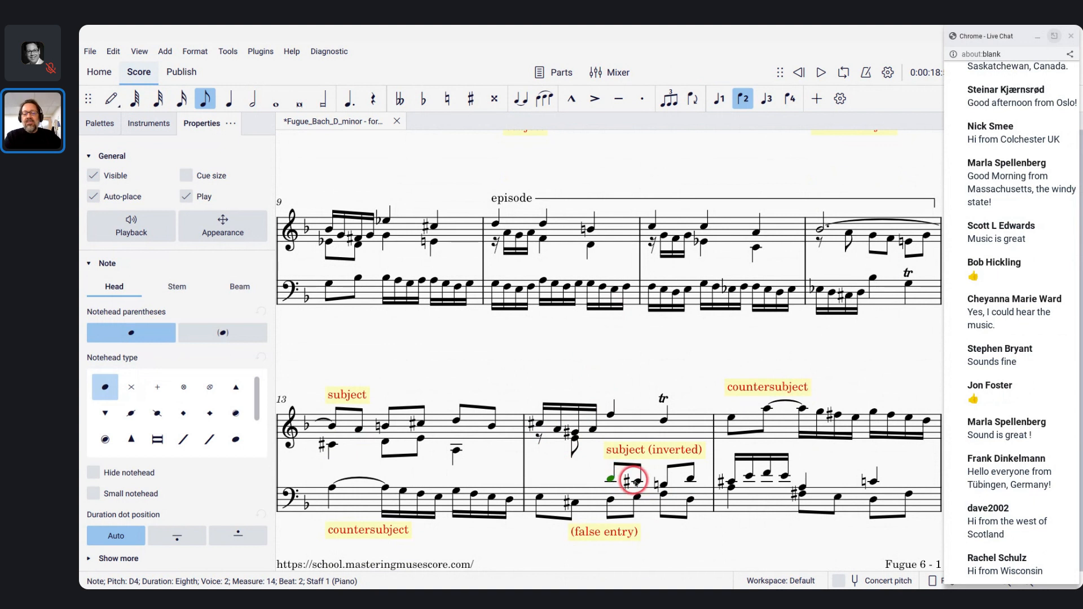
pyautogui.click(637, 481)
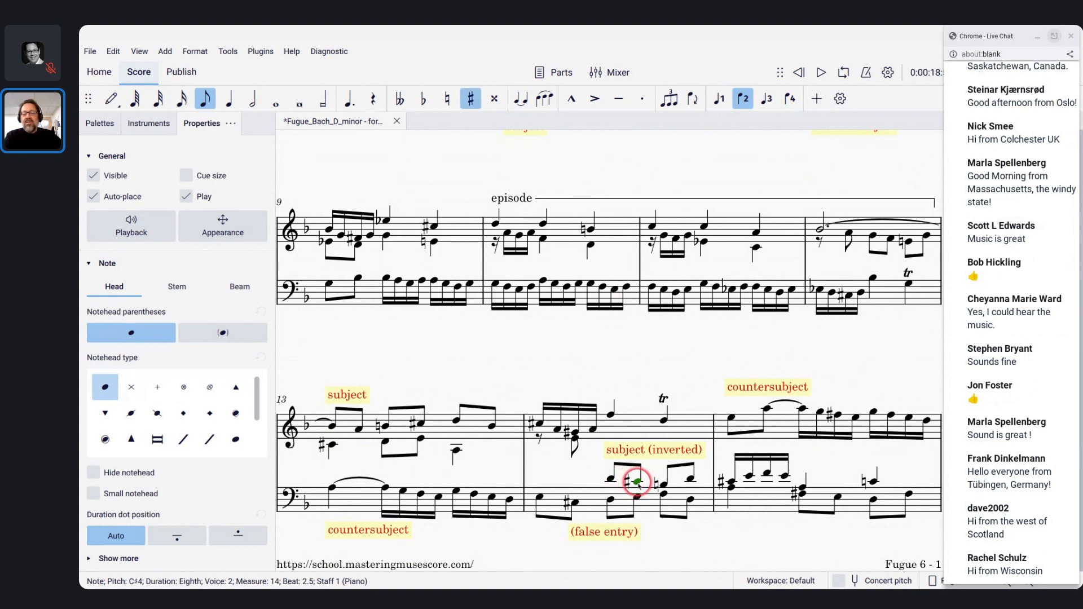
pyautogui.click(609, 413)
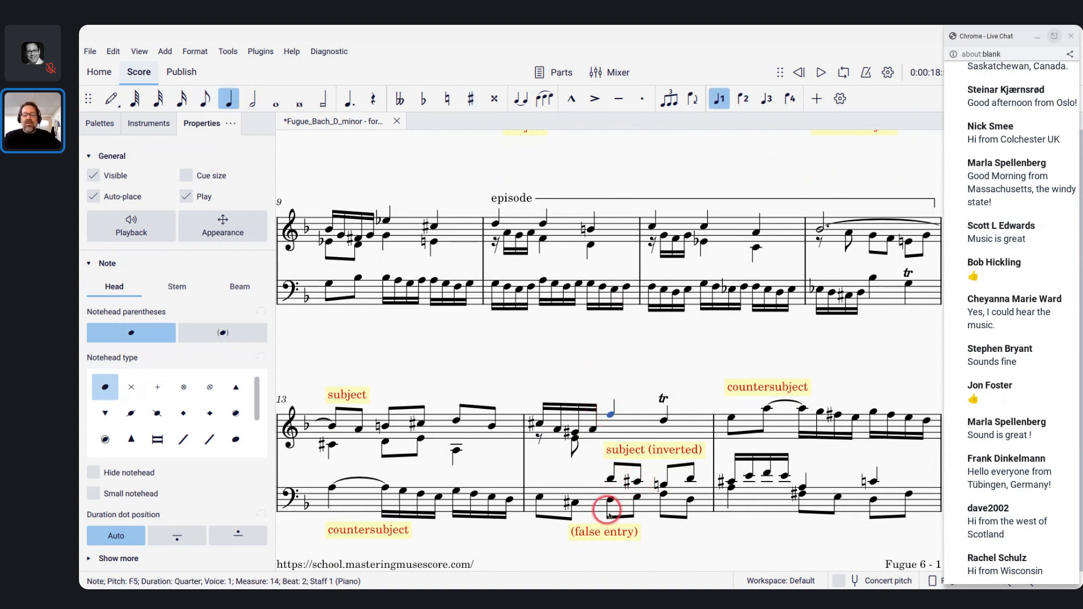
pyautogui.click(611, 500)
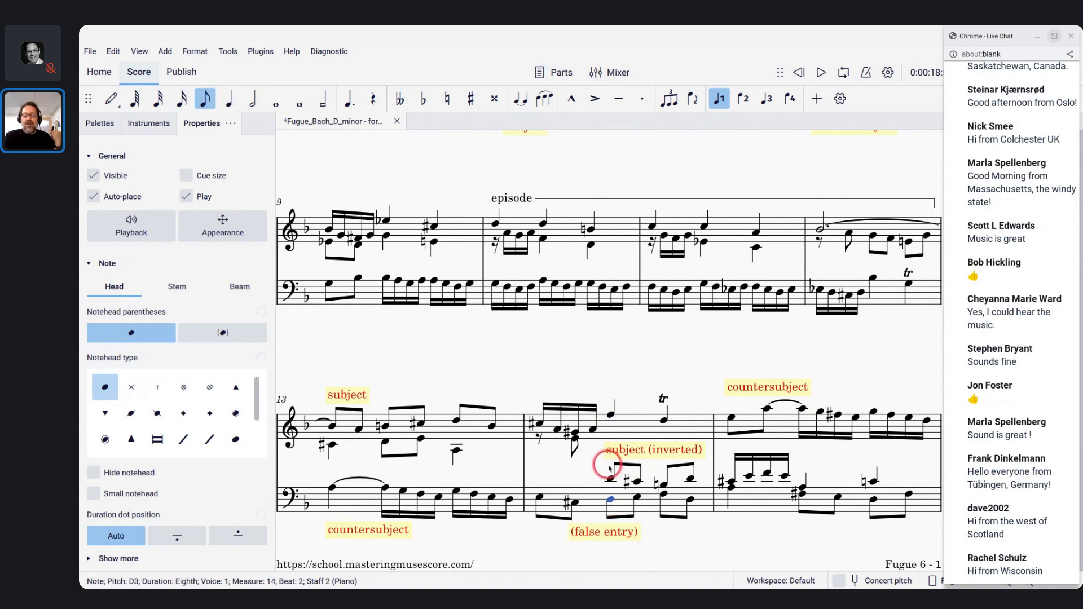
pyautogui.click(609, 479)
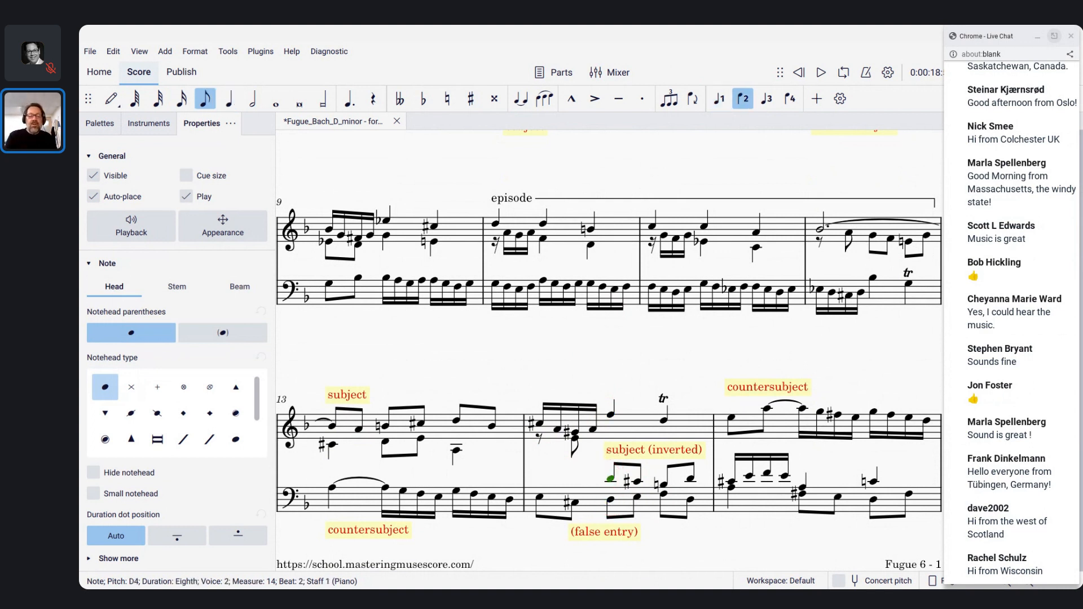
# Look through the whole fugue from the Exposition to the Coda and back to examine how its voices move between the staves.
pyautogui.scroll(8, 609, 350)
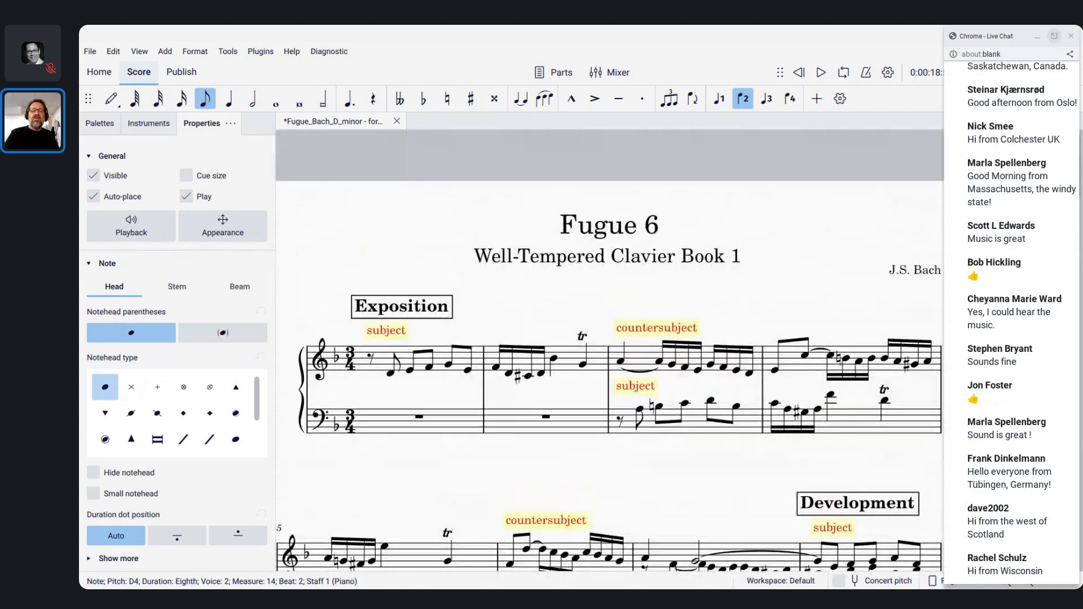
pyautogui.scroll(-4, 609, 349)
pyautogui.scroll(-10, 610, 350)
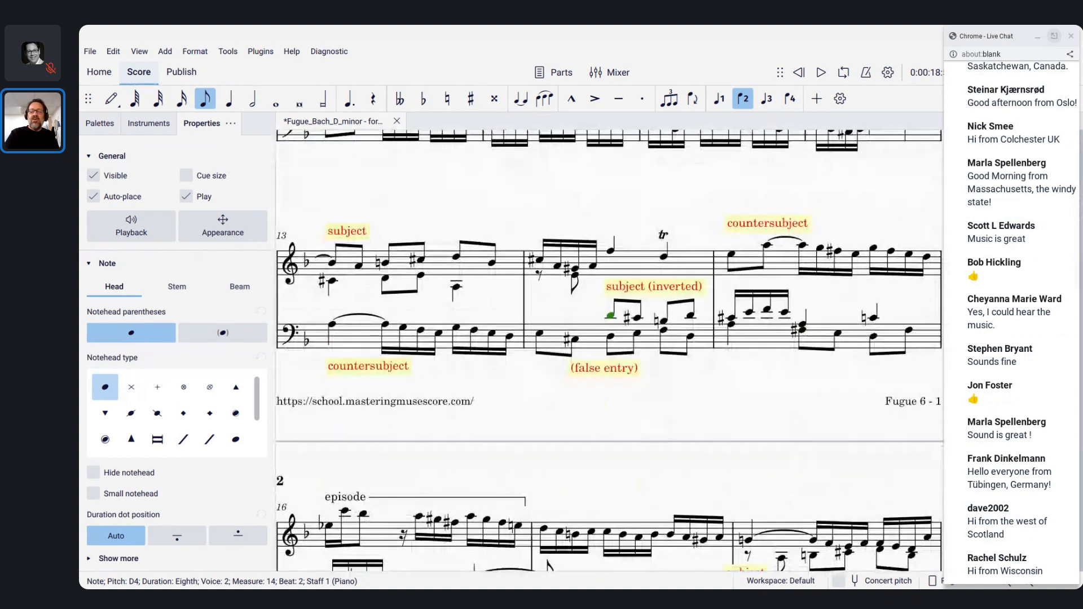
pyautogui.scroll(-12, 609, 350)
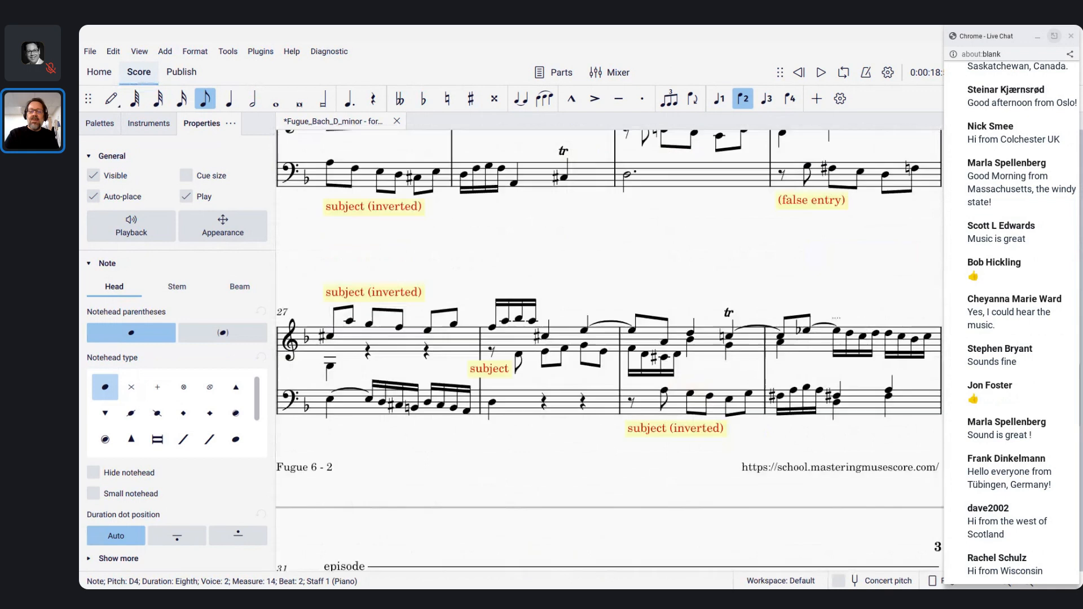
pyautogui.scroll(-8, 485, 464)
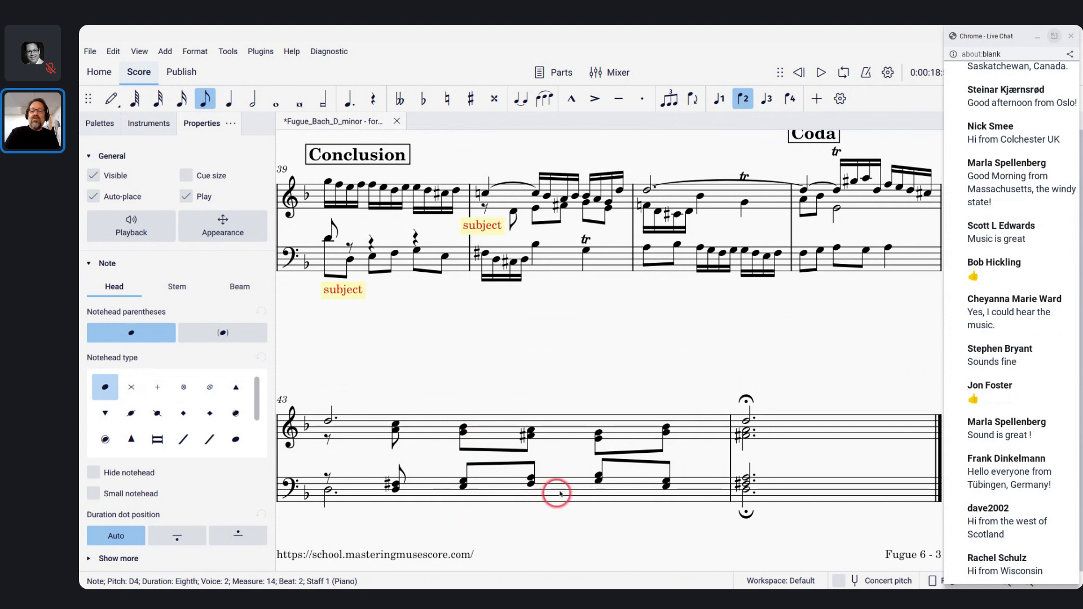
pyautogui.scroll(8, 455, 457)
pyautogui.scroll(10, 455, 457)
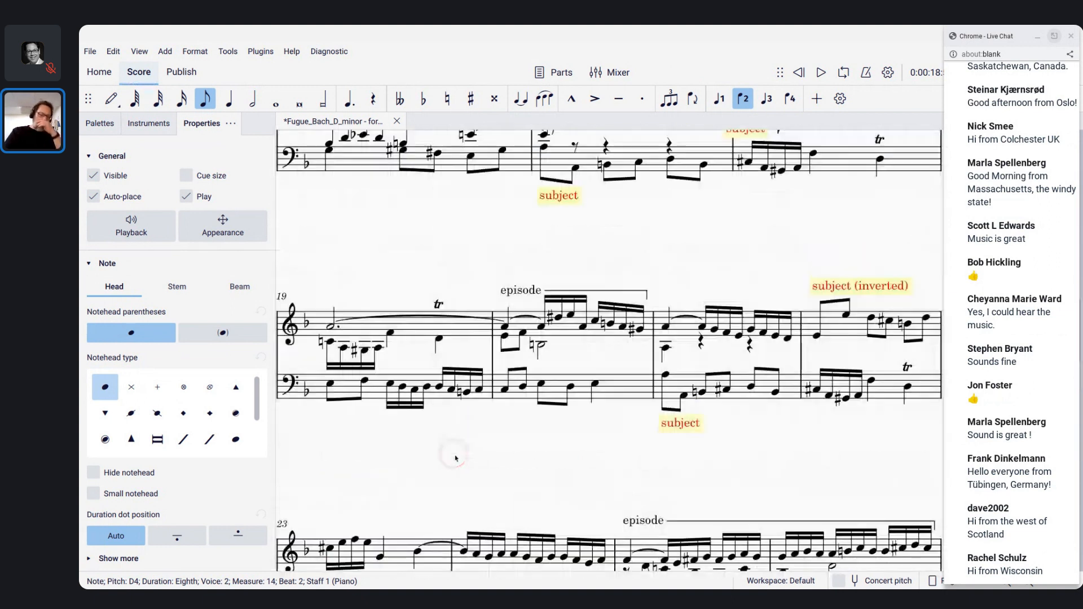
pyautogui.scroll(5, 609, 350)
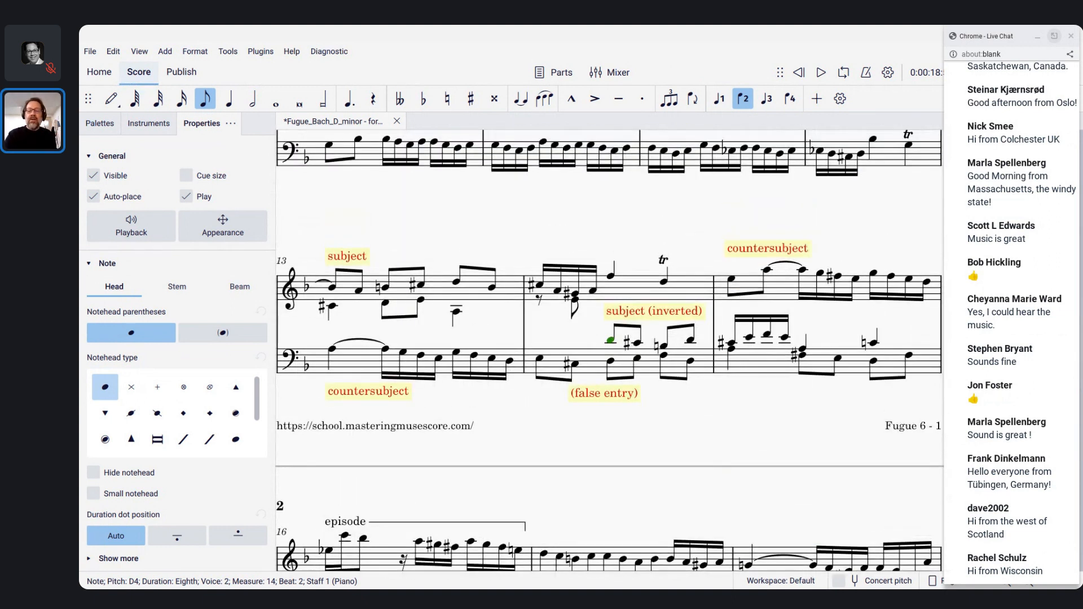
pyautogui.scroll(3, 609, 350)
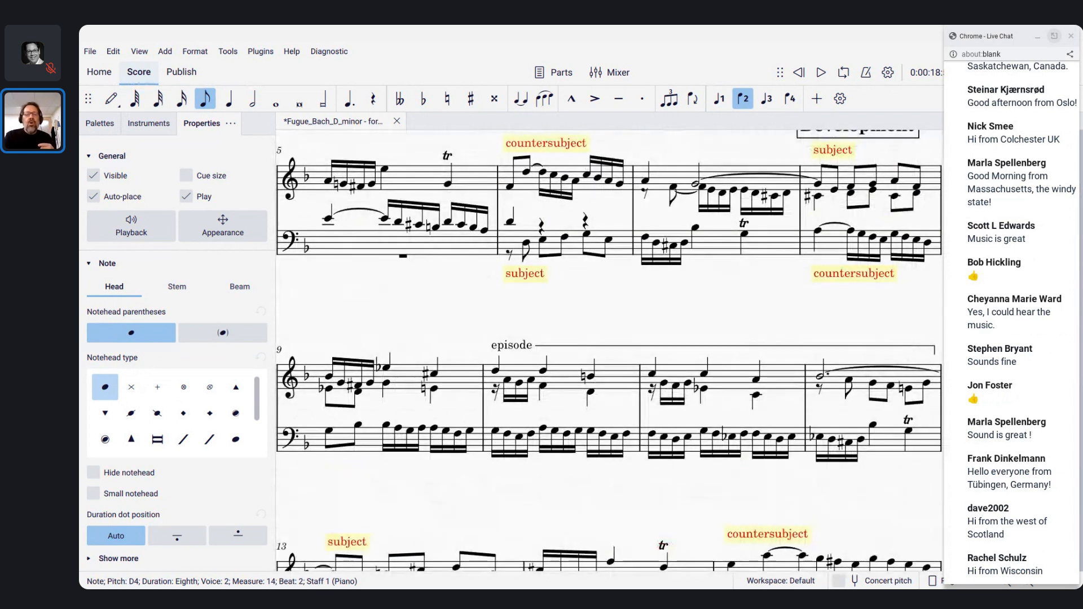
# Compare the voice assignments of the treble note and both bass-staff notes on beat 2 of measure 14.
pyautogui.scroll(-4, 568, 450)
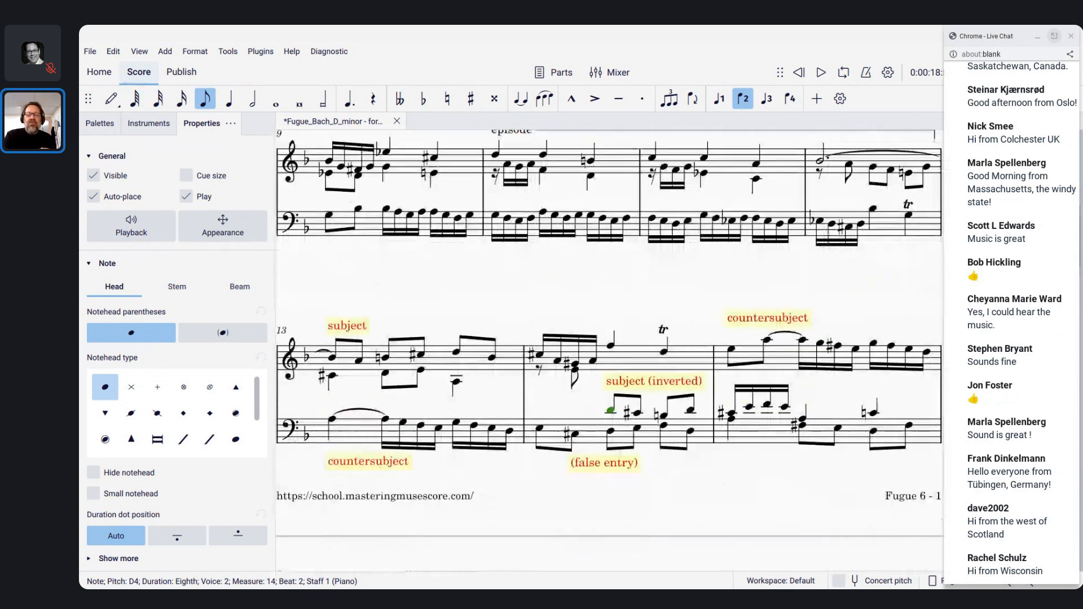
pyautogui.click(610, 345)
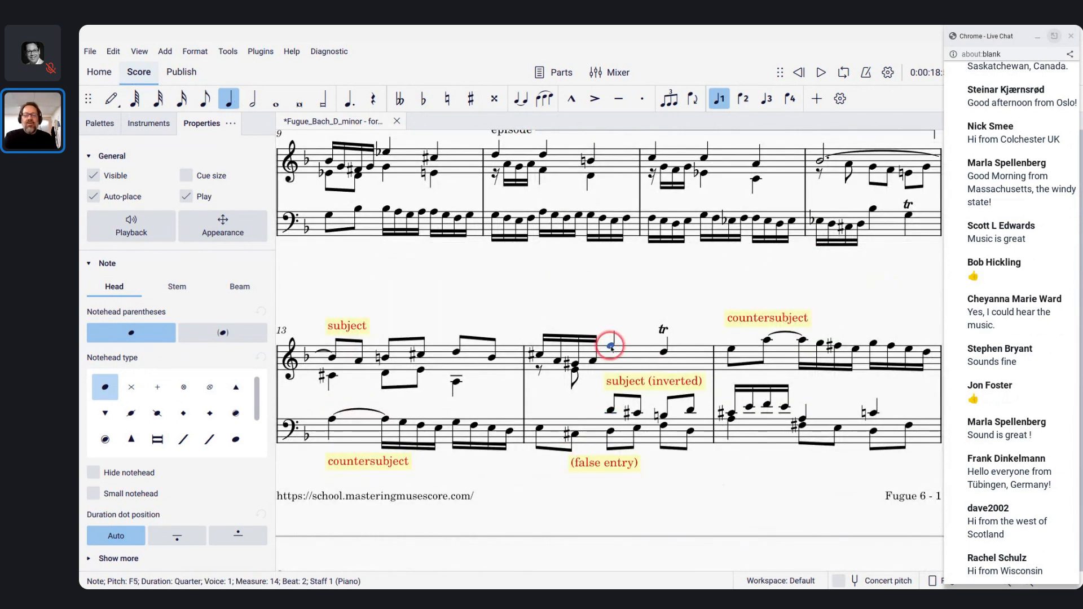
pyautogui.click(611, 432)
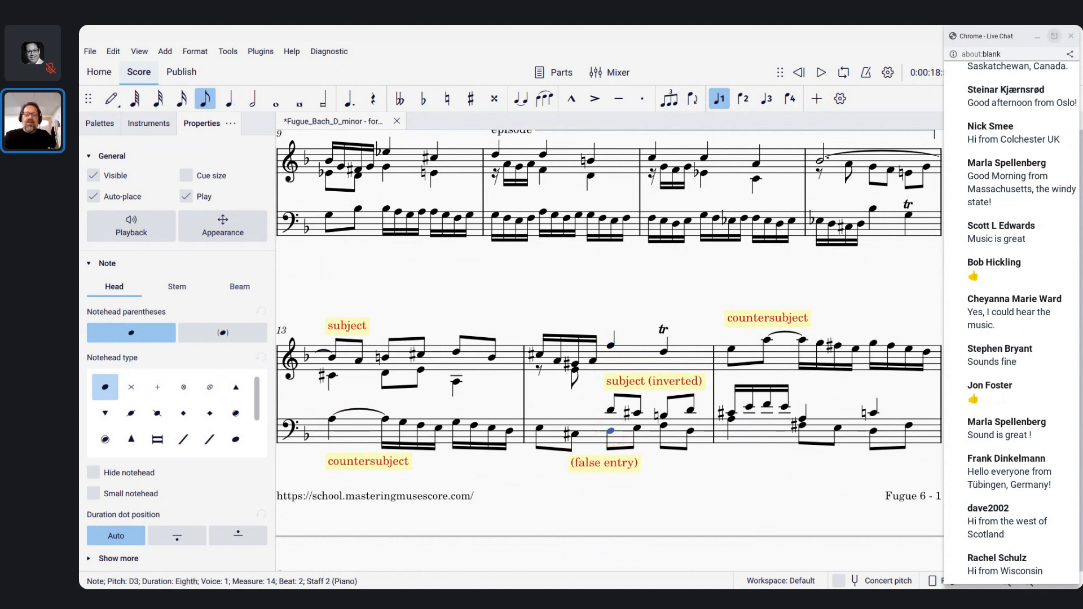
pyautogui.click(610, 414)
pyautogui.click(609, 412)
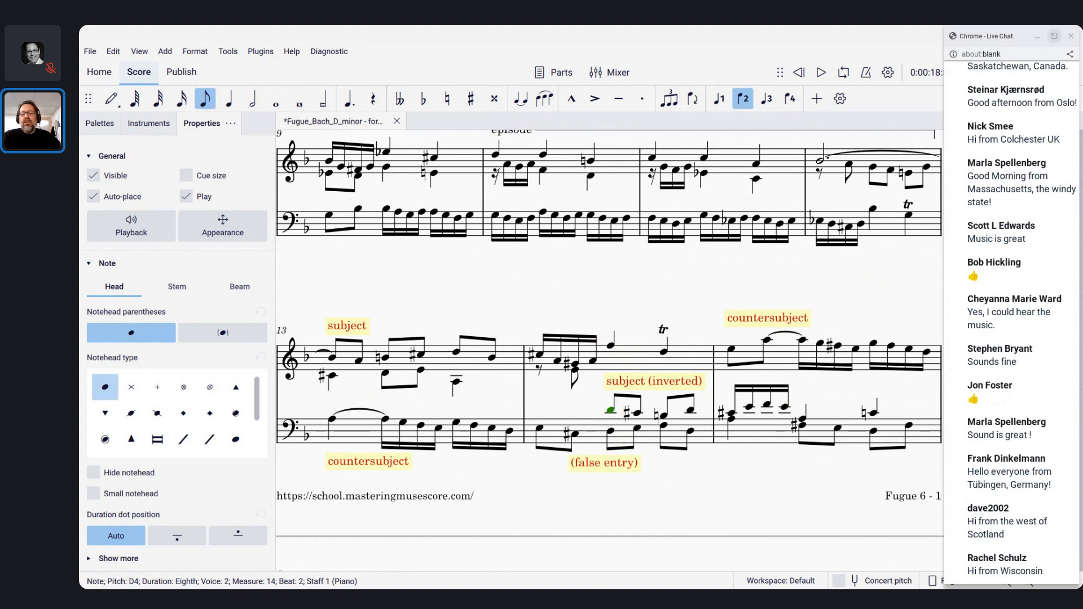
pyautogui.click(611, 432)
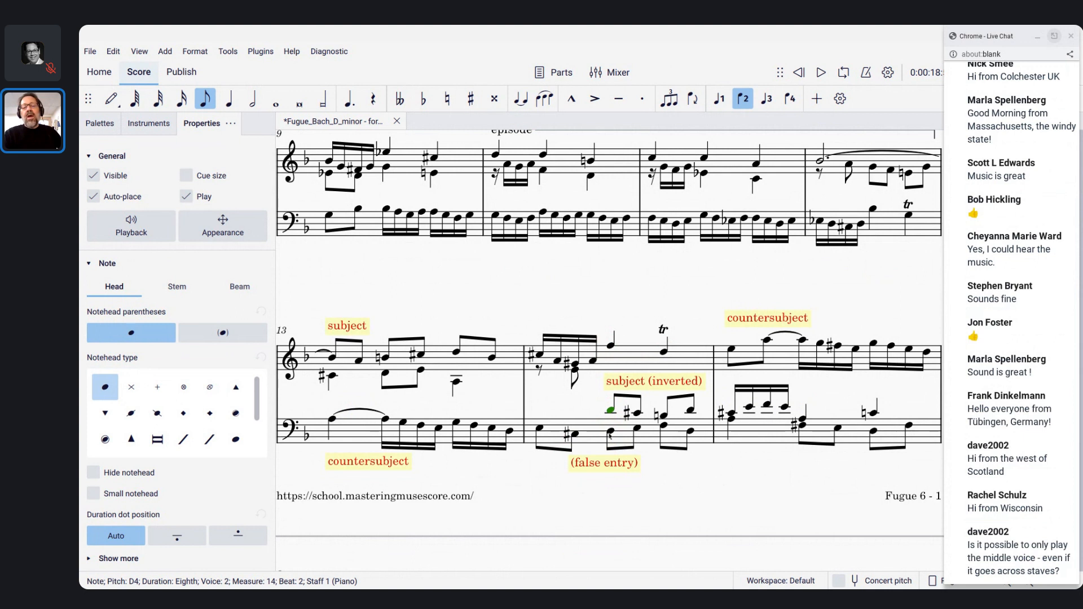
pyautogui.click(610, 413)
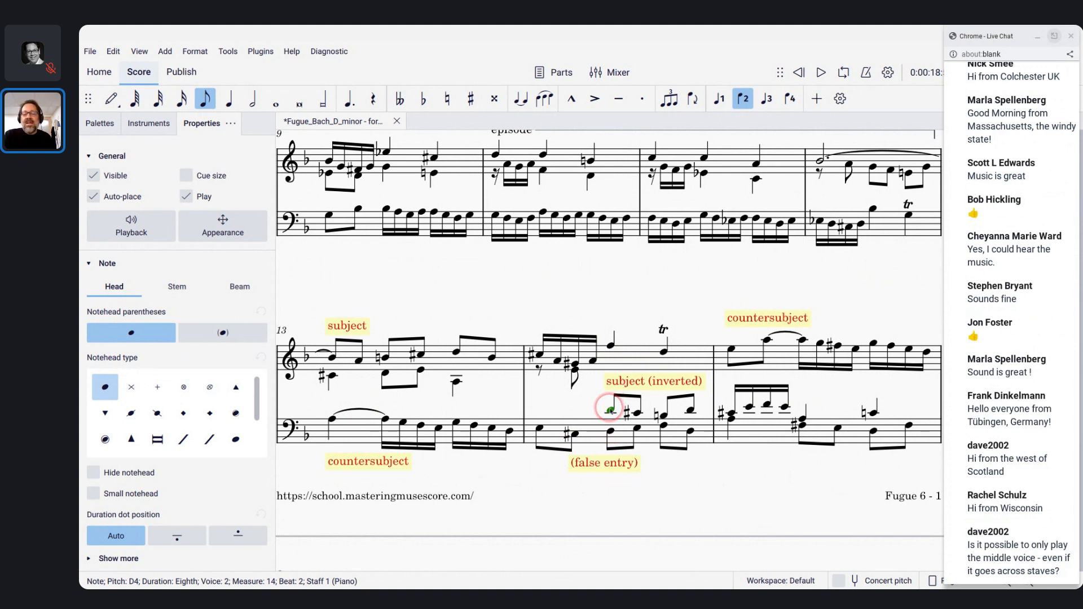
pyautogui.click(611, 345)
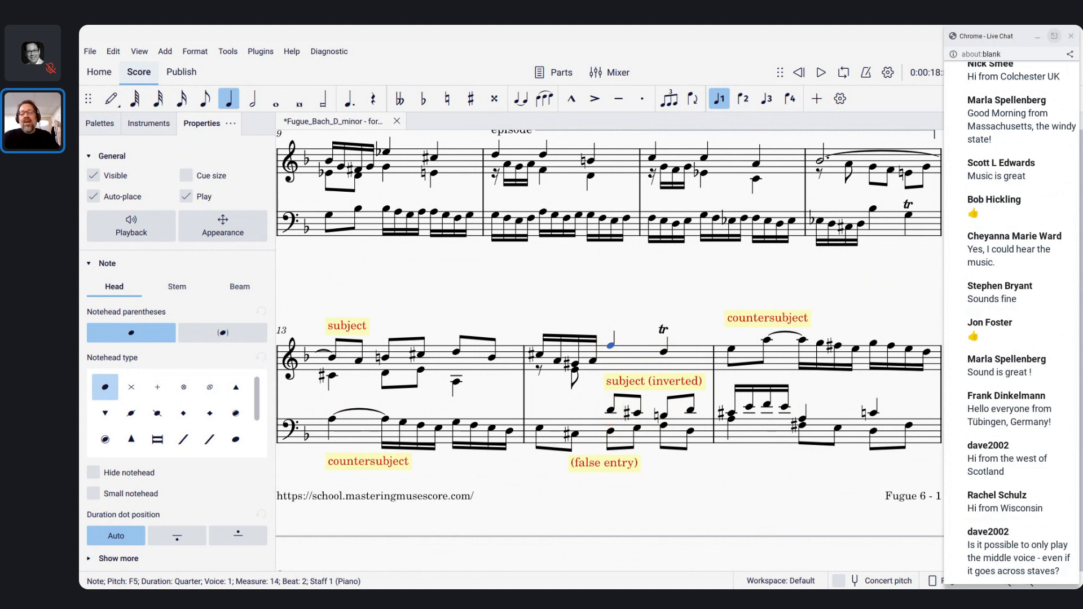
# Play back the fugue from the first note of the inverted subject in measure 14, and stop.
pyautogui.click(611, 411)
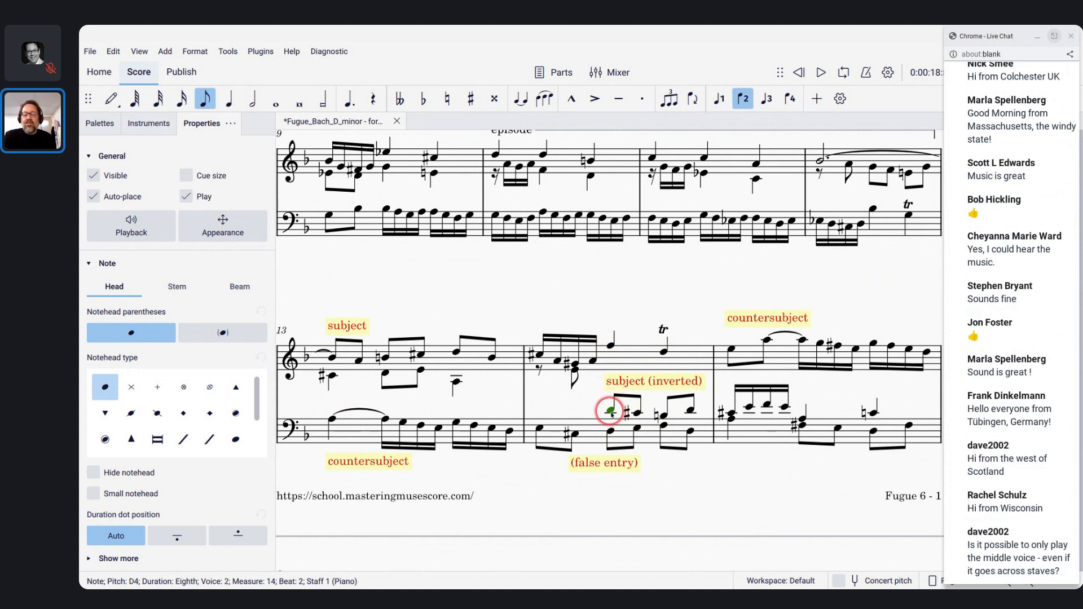
pyautogui.press('space')
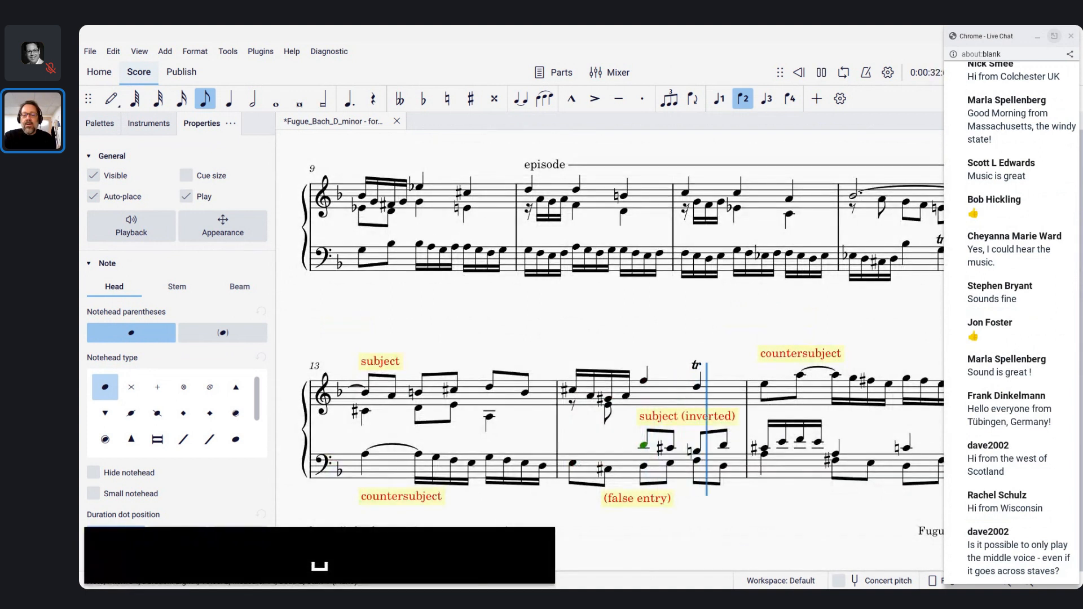
pyautogui.press('space')
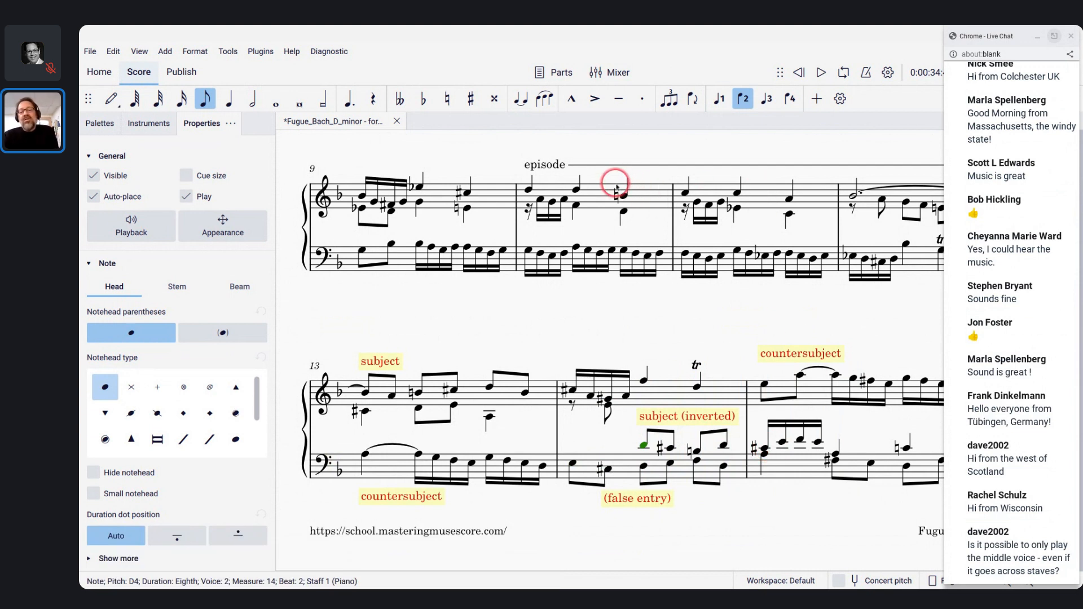
# Compare the voice assignments of the lower treble, upper treble and bass notes at the start of the episode in measure 10.
pyautogui.click(540, 200)
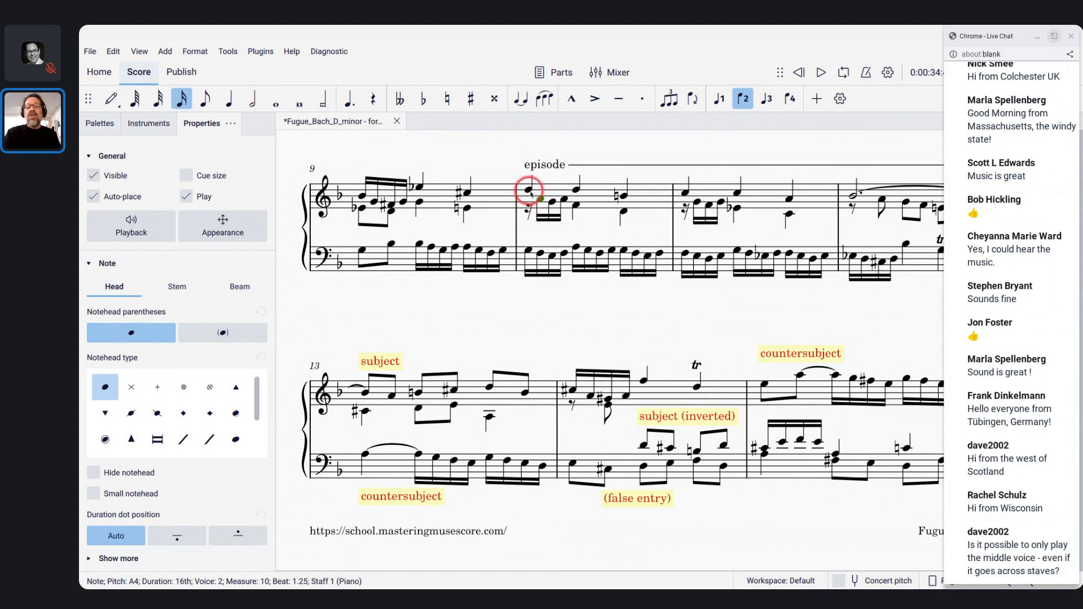
pyautogui.click(528, 190)
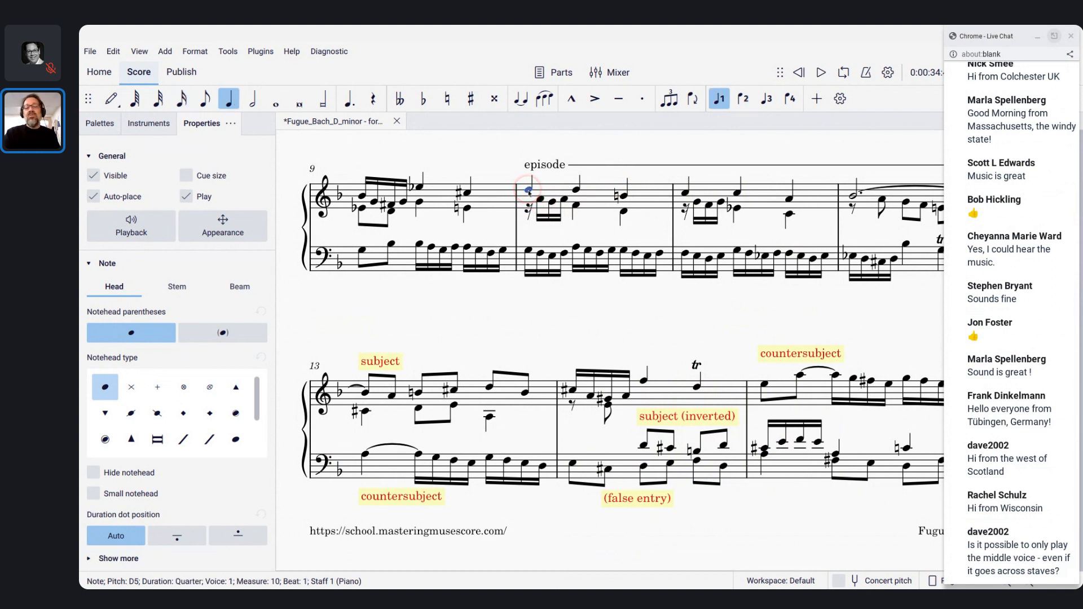
pyautogui.click(540, 254)
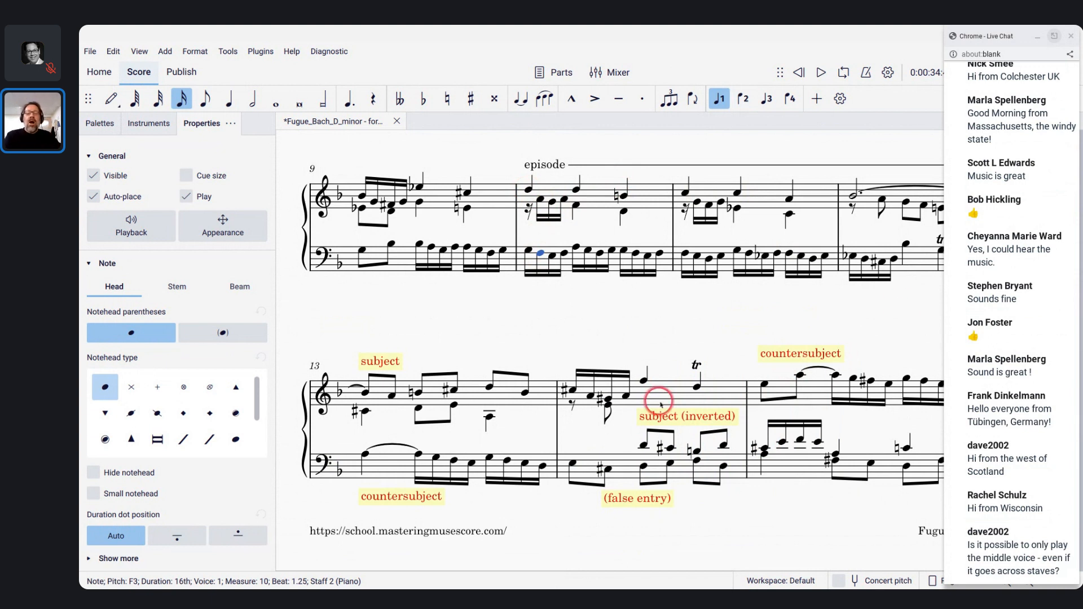
# Compare the voice and staff of measure 14's eighth rest with those of the inverted subject's first note.
pyautogui.click(571, 404)
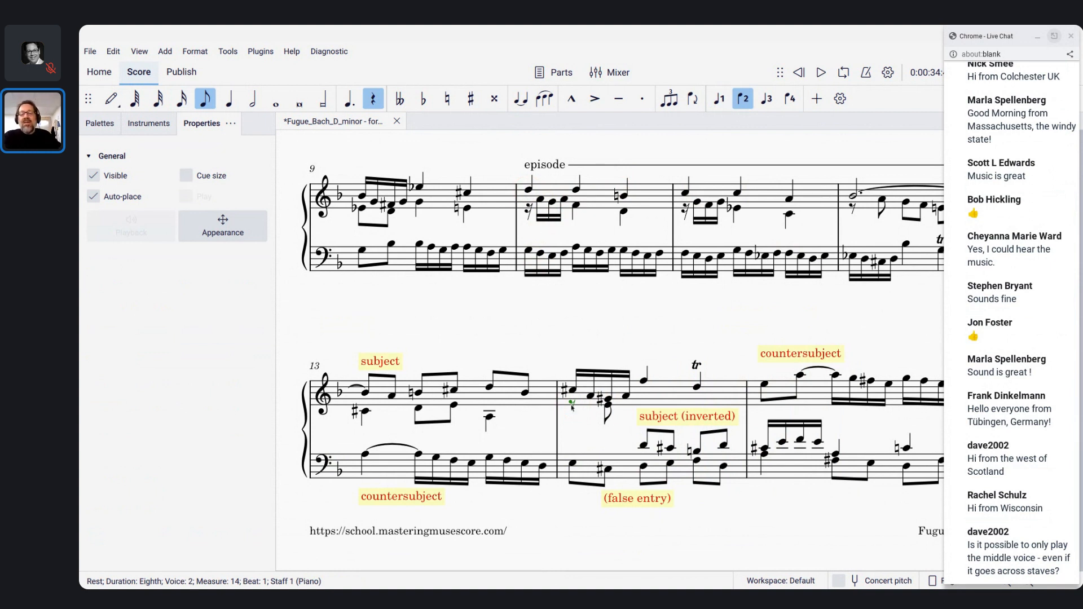
pyautogui.click(643, 445)
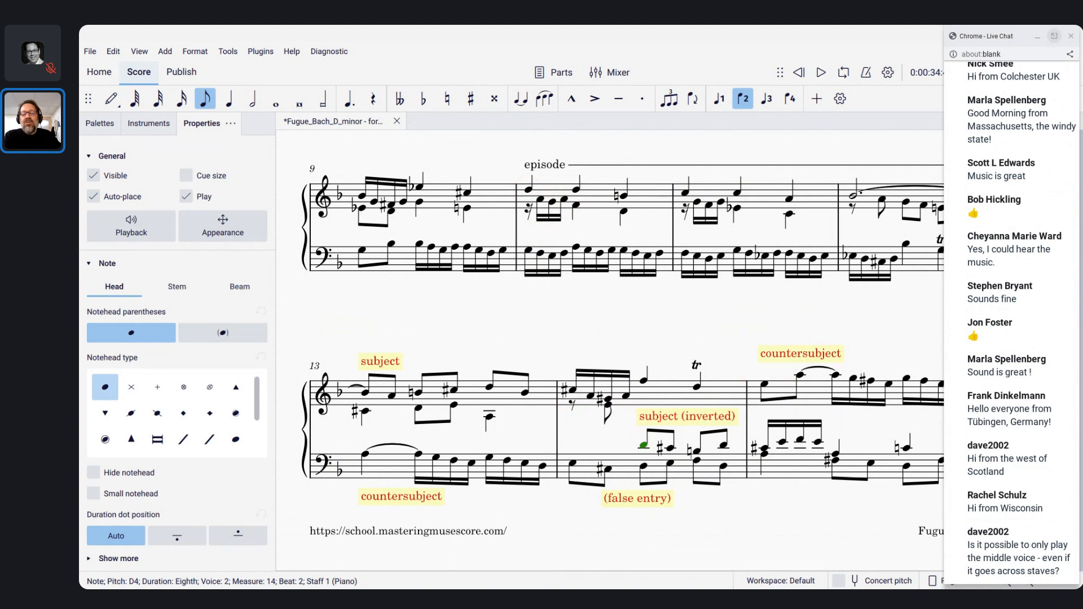
pyautogui.click(642, 446)
pyautogui.click(641, 446)
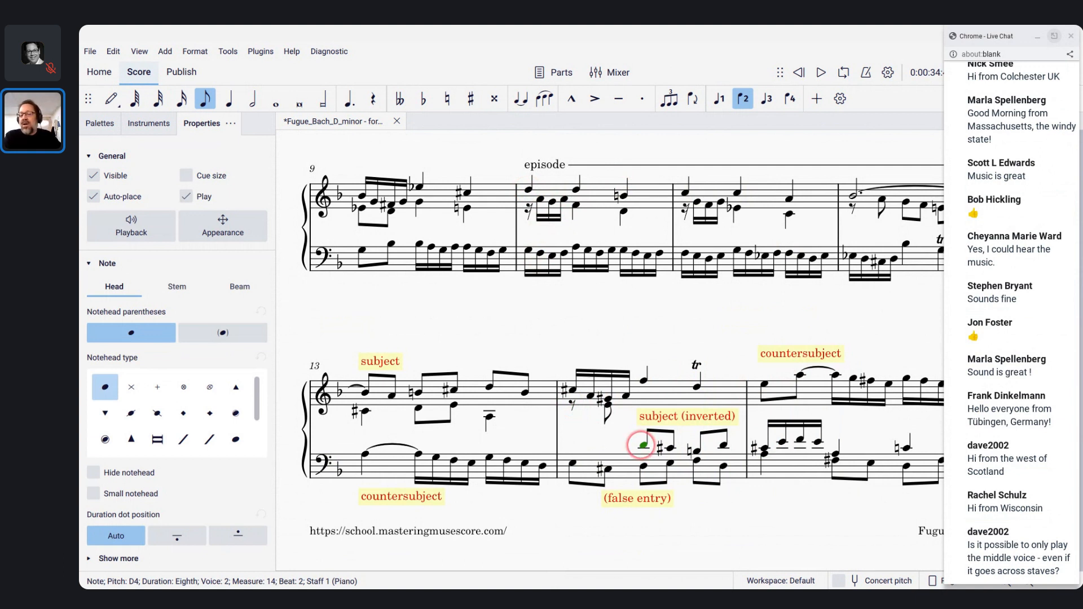
pyautogui.click(572, 405)
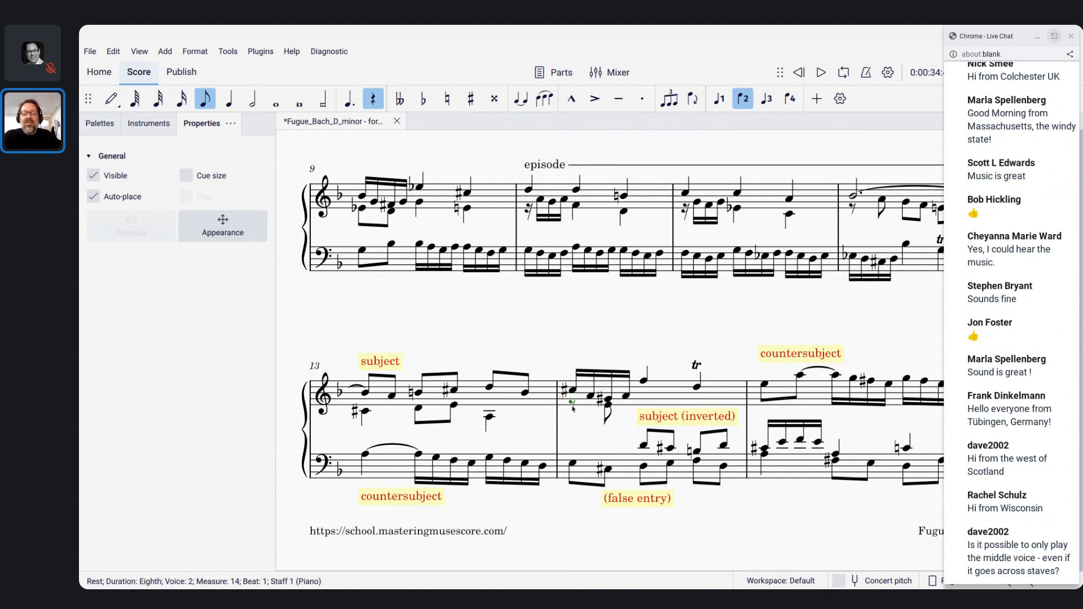
# Trace the middle voice in measure 14 from the eighth rest to the inverted subject's first note on the bass staff.
pyautogui.scroll(5, 573, 408)
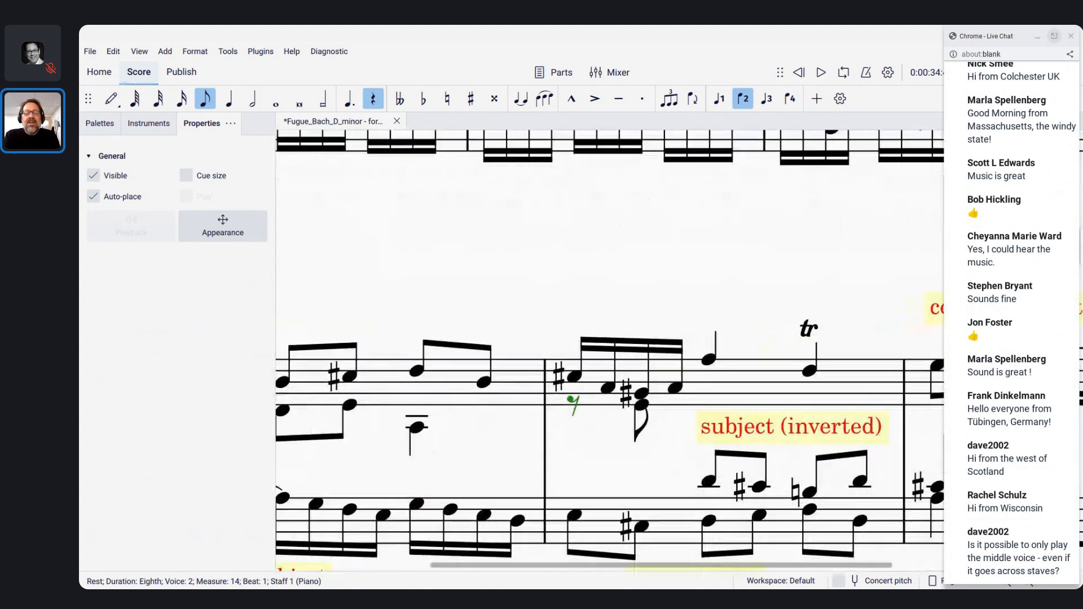
pyautogui.click(572, 412)
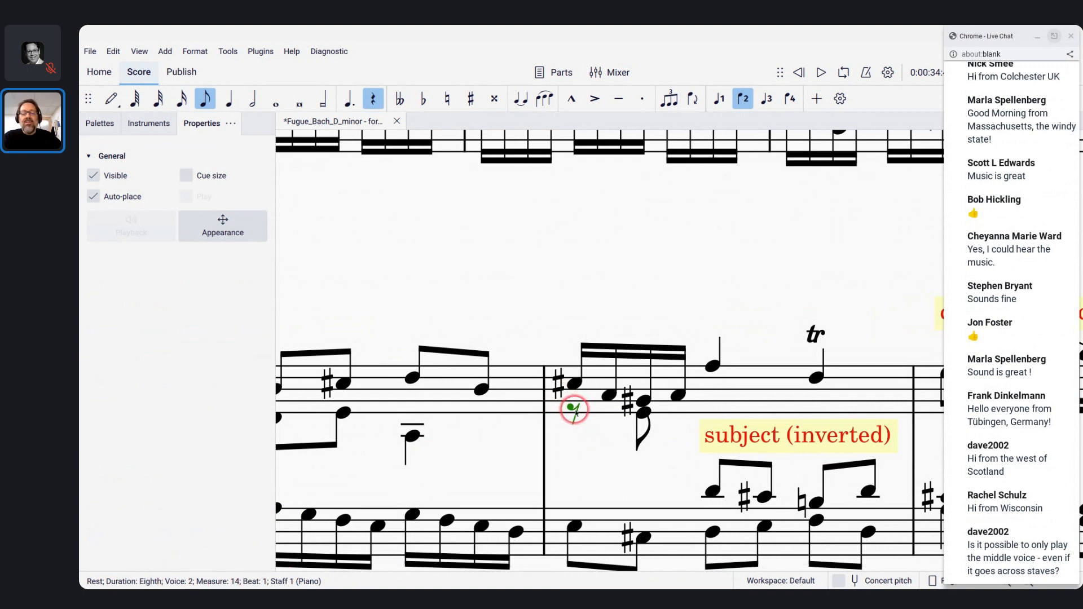
pyautogui.press('Right')
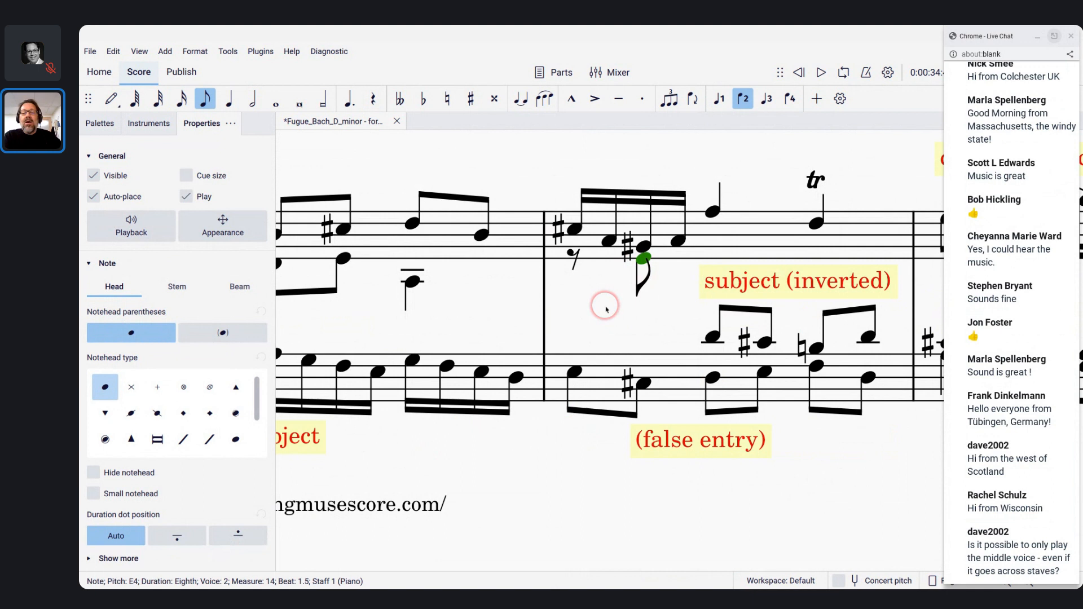
pyautogui.press('Right')
pyautogui.click(712, 338)
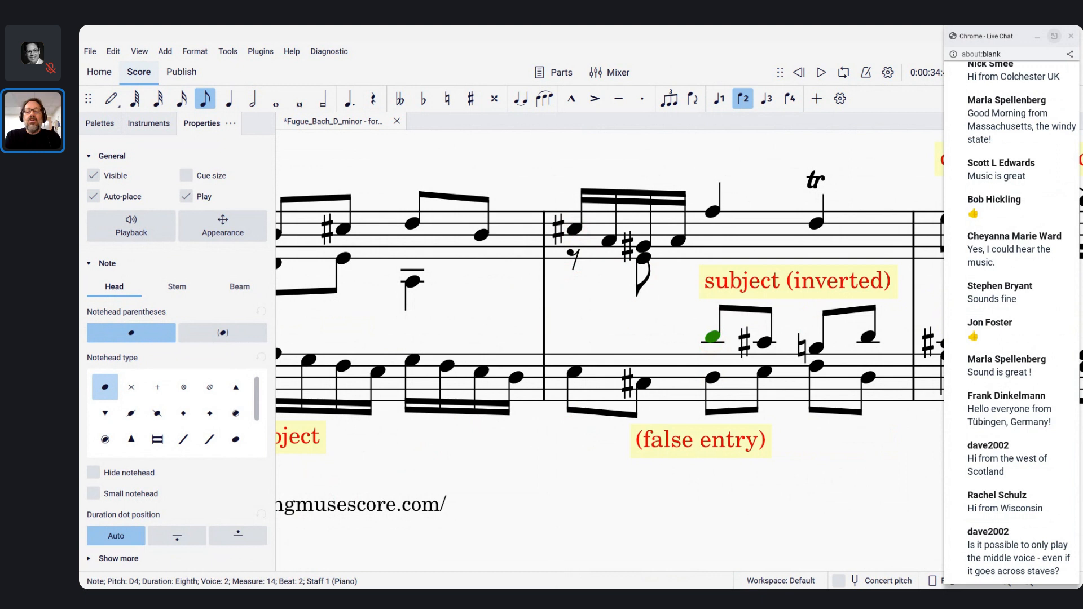
# Turn off Play for every note in the whole score and clear the selection.
pyautogui.hotkey('ctrl', 'a')
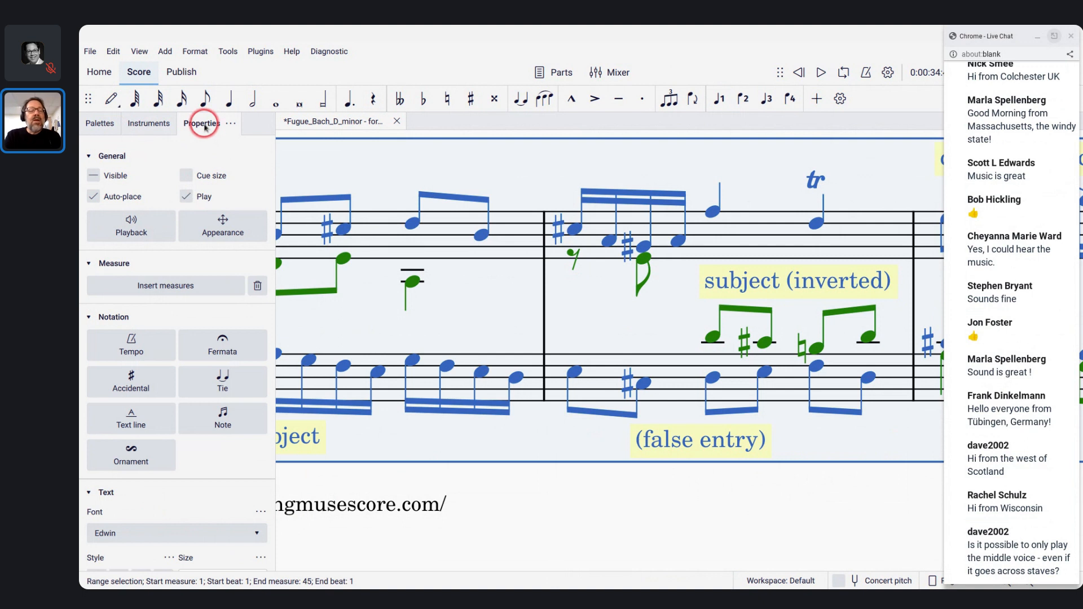
pyautogui.click(186, 198)
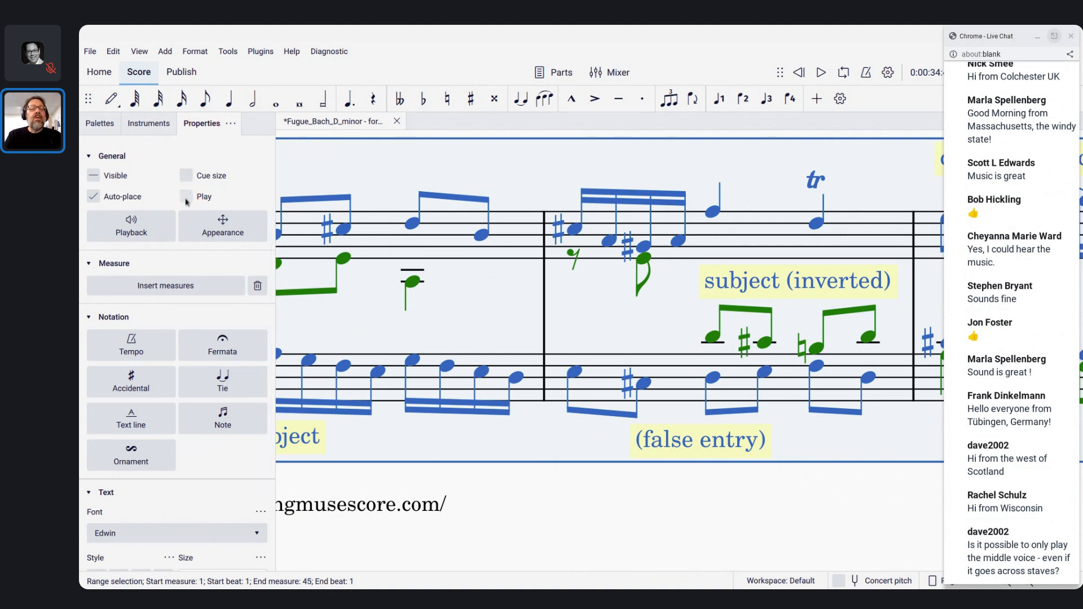
pyautogui.click(329, 174)
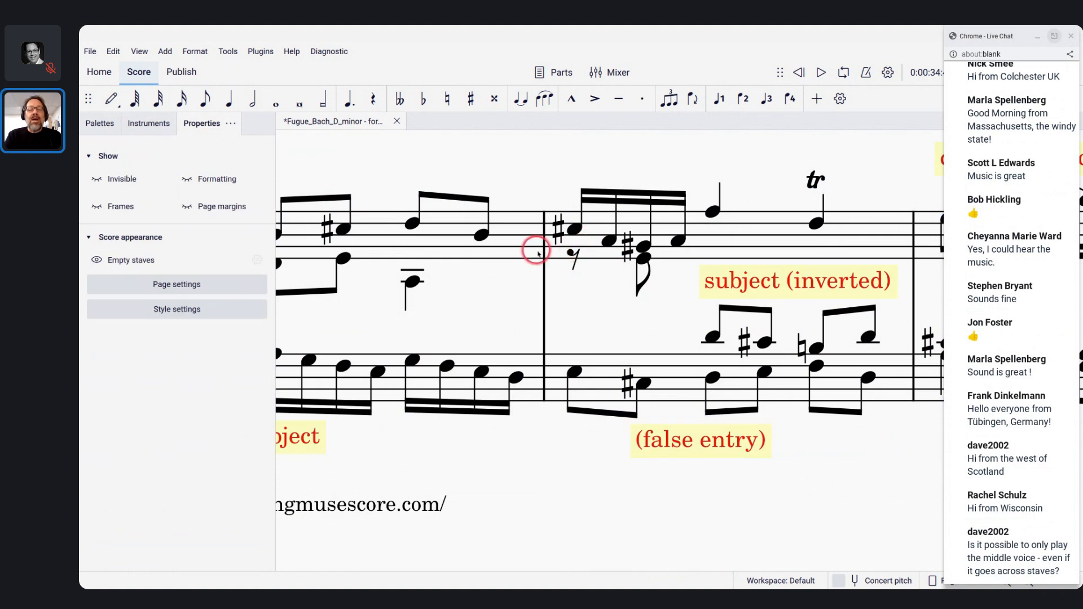
# Play back from the treble staff of measure 13 to check the muting, and stop.
pyautogui.click(537, 252)
pyautogui.press('space')
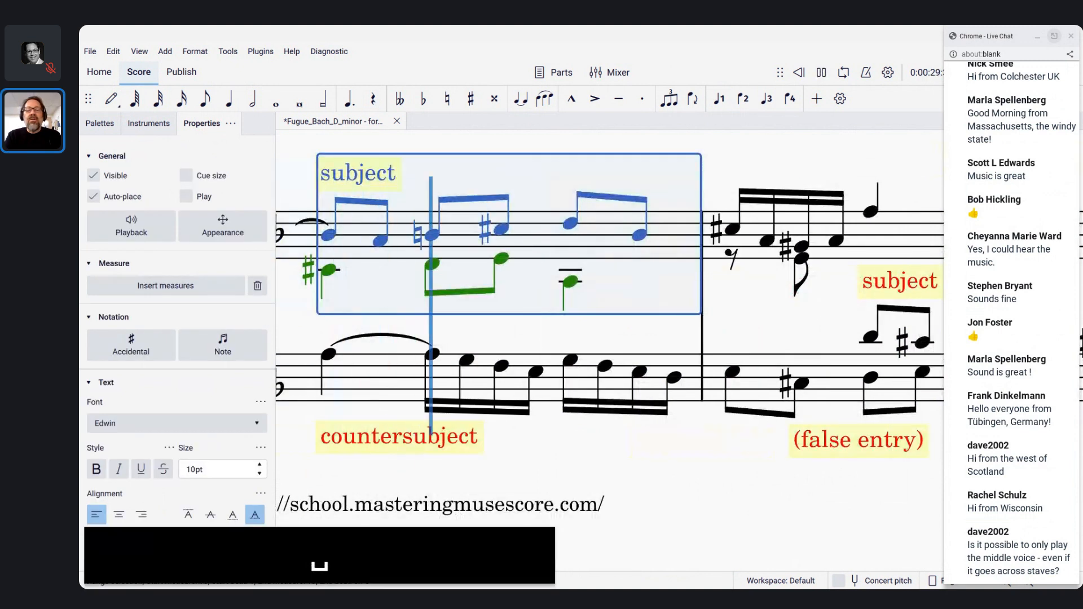
pyautogui.press('space')
# Try to select the middle voice by selecting everything similar to the lower treble eighth note in measure 14.
pyautogui.hscroll(4, 632, 268)
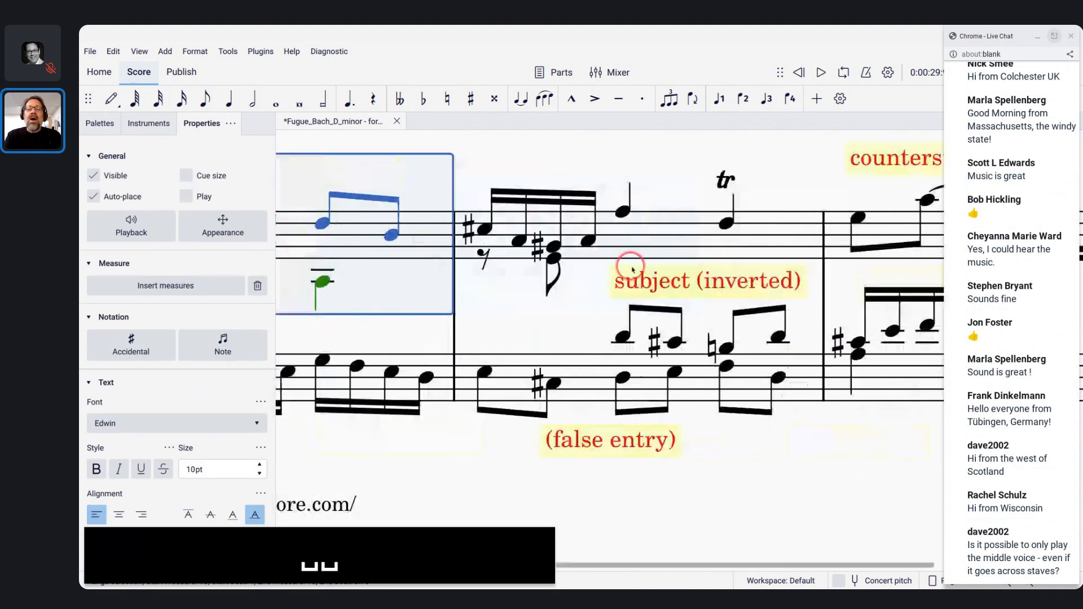
pyautogui.rightClick(553, 259)
pyautogui.moveTo(589, 377)
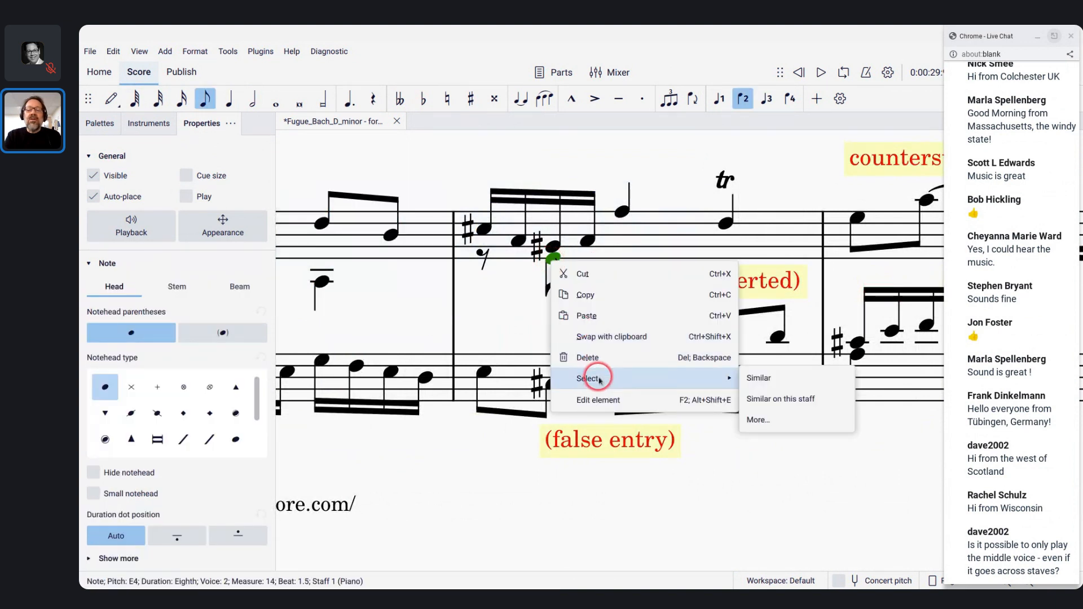
pyautogui.click(783, 377)
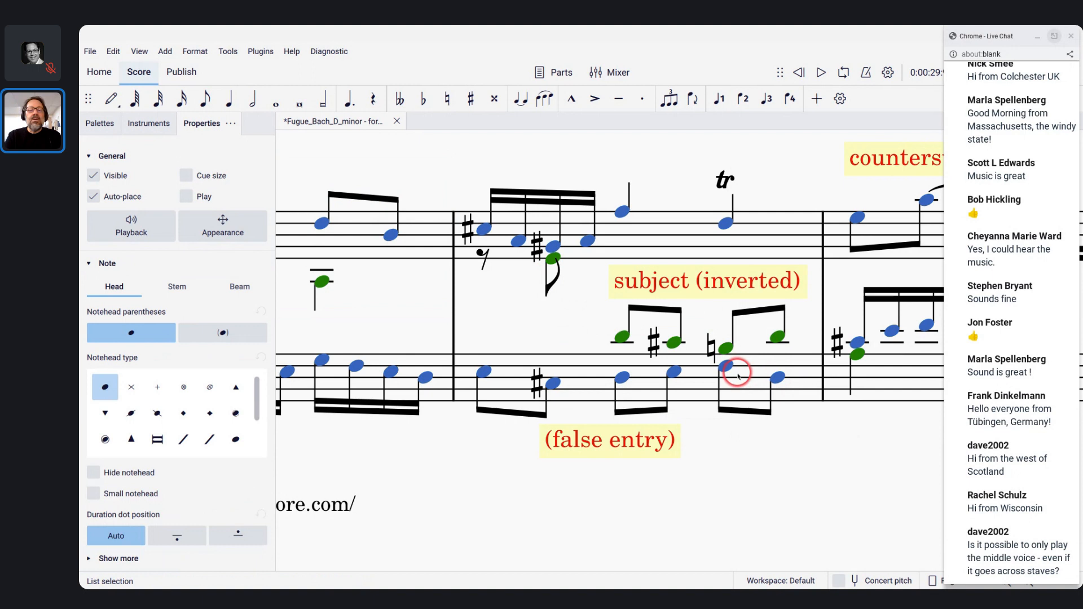
# Select all notes in the same voice as measure 14's lower treble eighth note and turn on Play for them.
pyautogui.click(554, 261)
pyautogui.rightClick(554, 261)
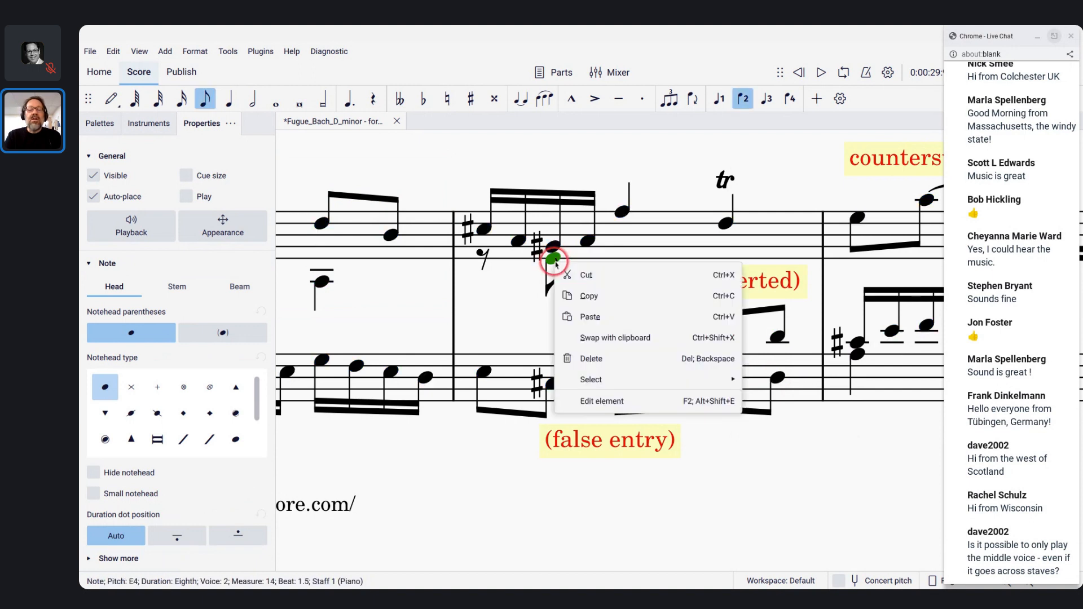
pyautogui.moveTo(610, 378)
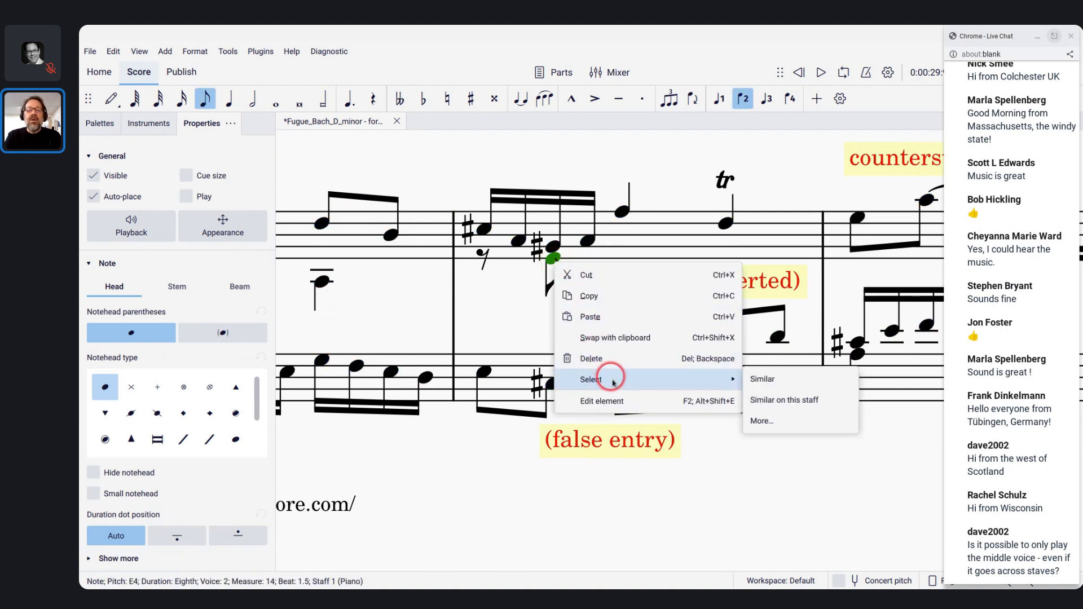
pyautogui.click(773, 422)
pyautogui.click(484, 348)
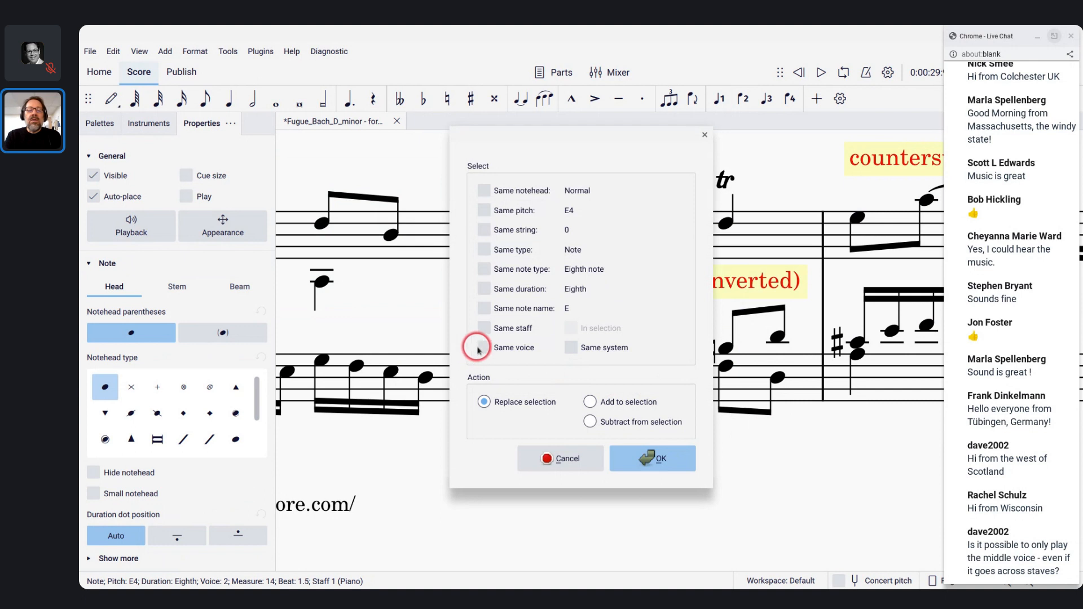
pyautogui.click(633, 460)
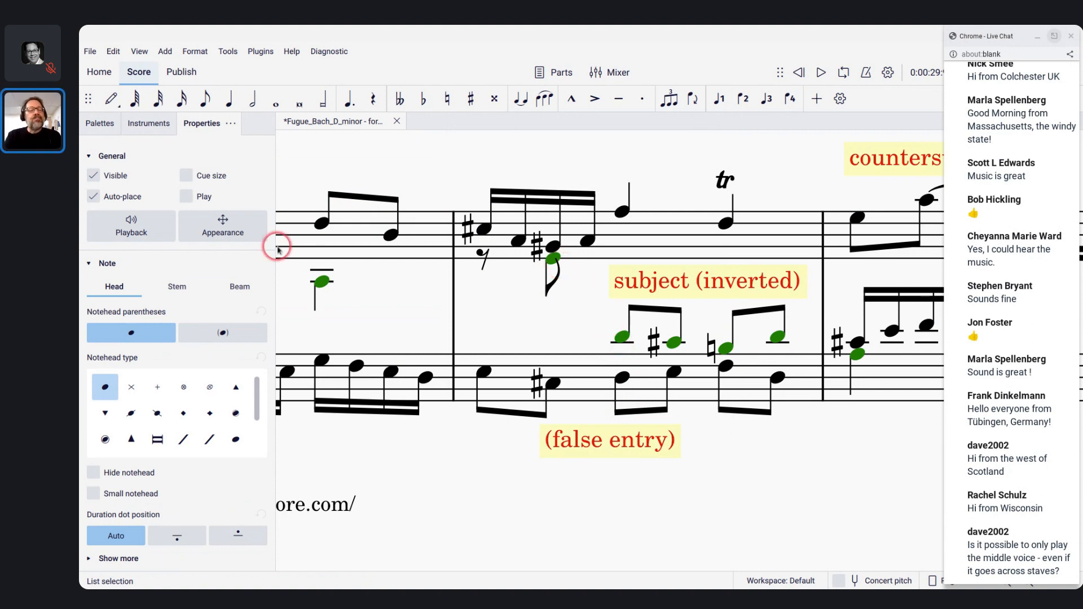
pyautogui.click(186, 196)
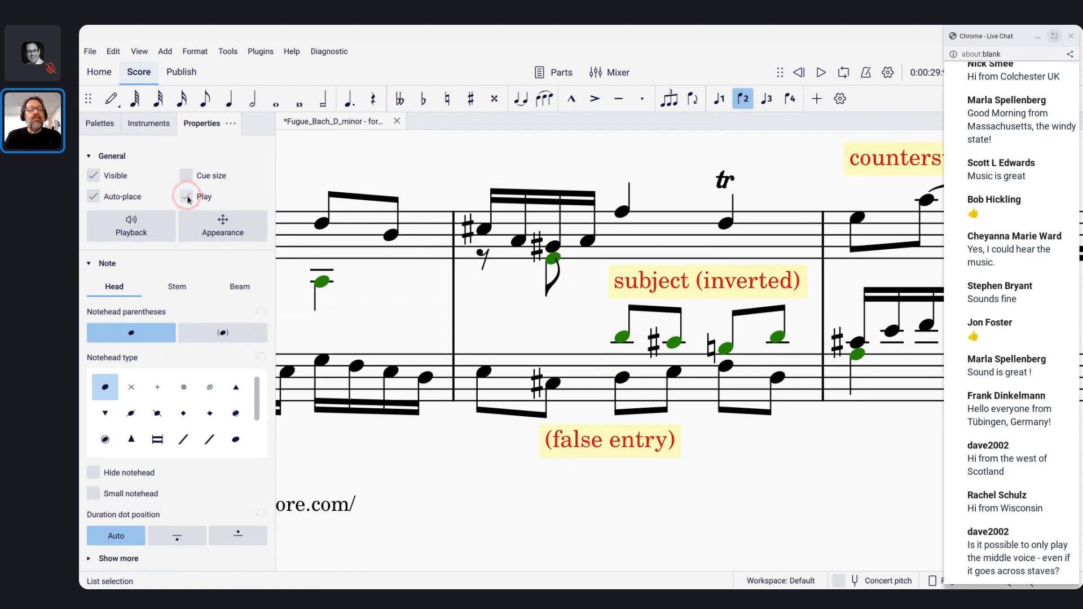
# Play back the middle voice from the lower treble quarter note on beat 3 of measure 13, and stop.
pyautogui.click(321, 282)
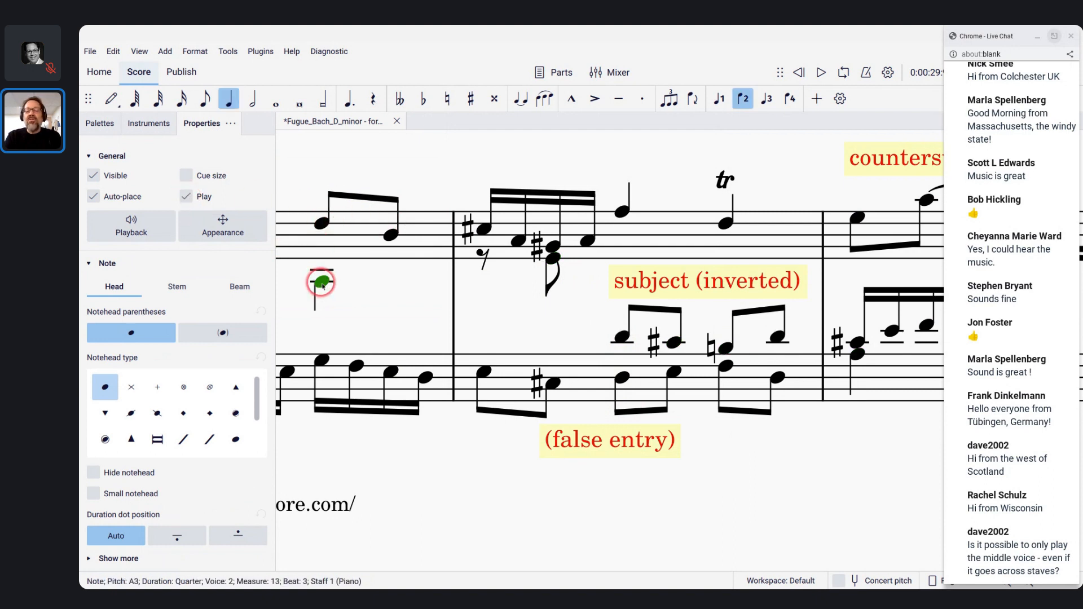
pyautogui.press('space')
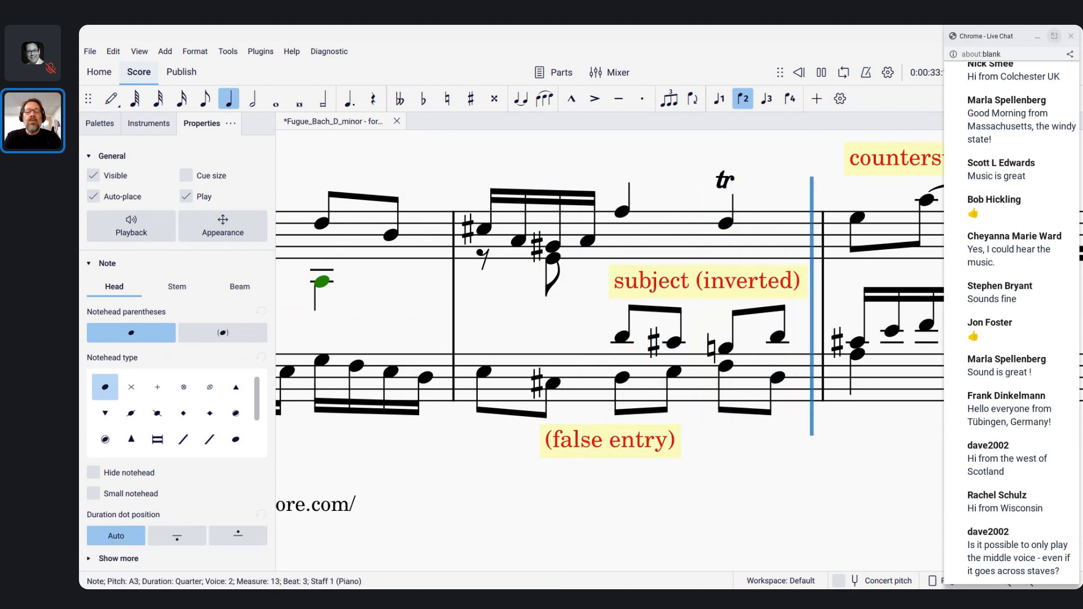
pyautogui.press('space')
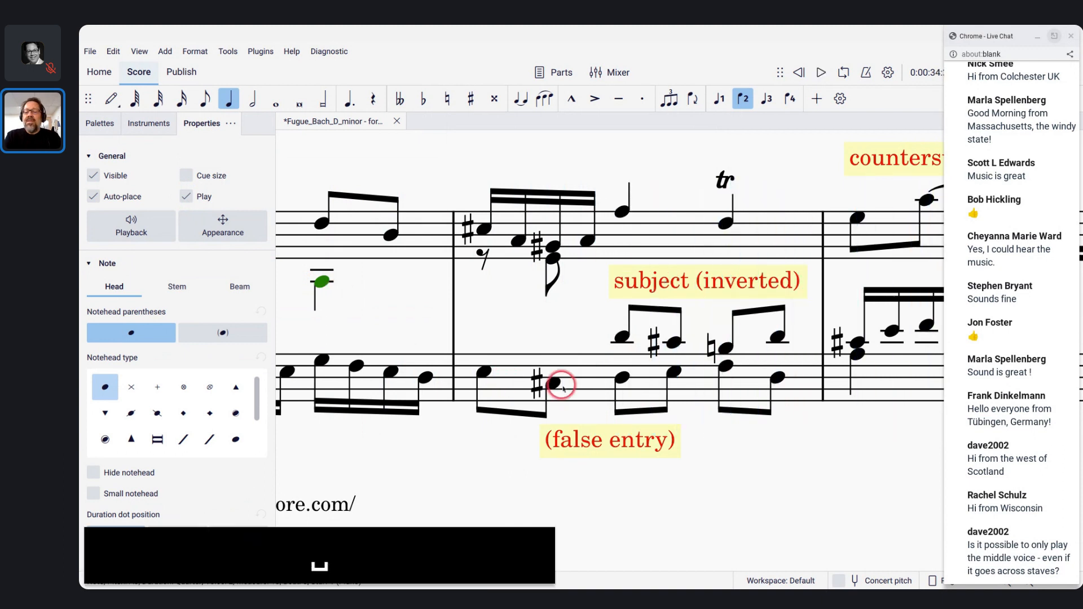
# Check the voice of measure 15's first bass-staff sixteenth note and trace voice 2 from measure 14's eighth rest through the inverted subject.
pyautogui.hscroll(3, 853, 372)
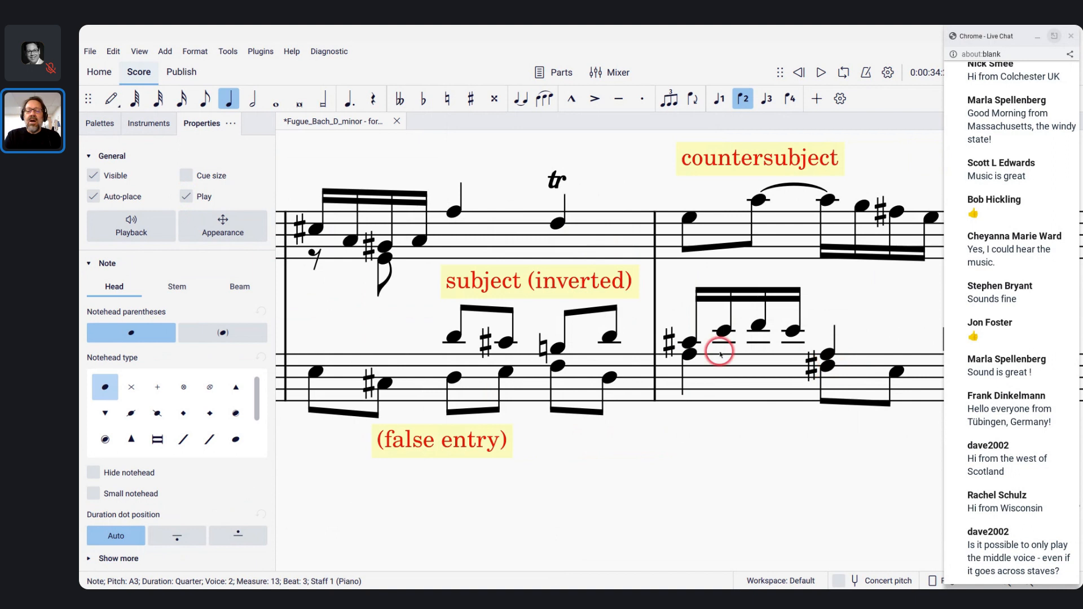
pyautogui.click(692, 344)
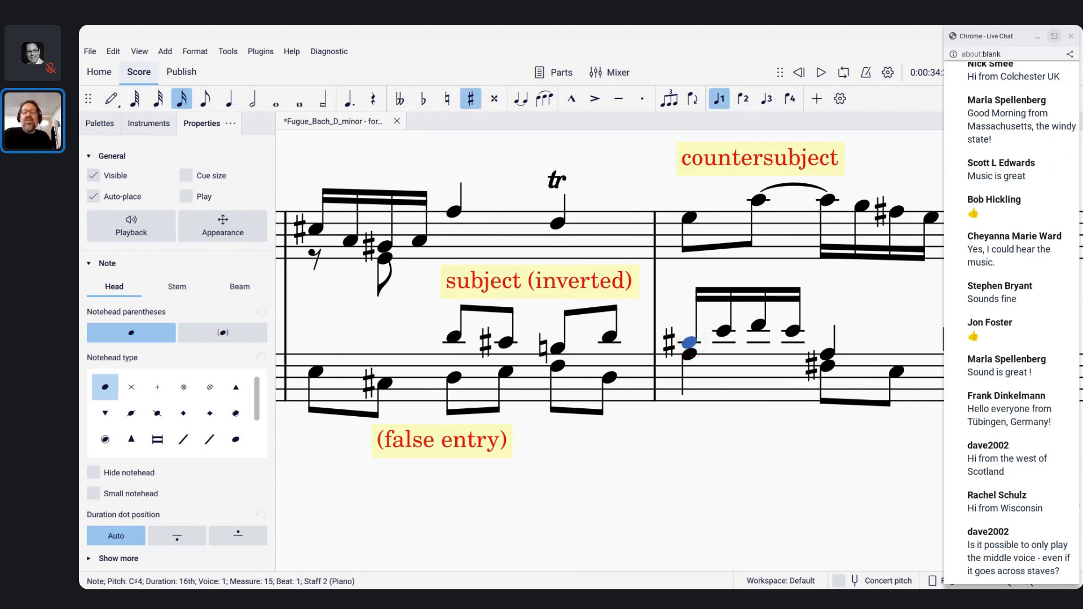
pyautogui.click(315, 257)
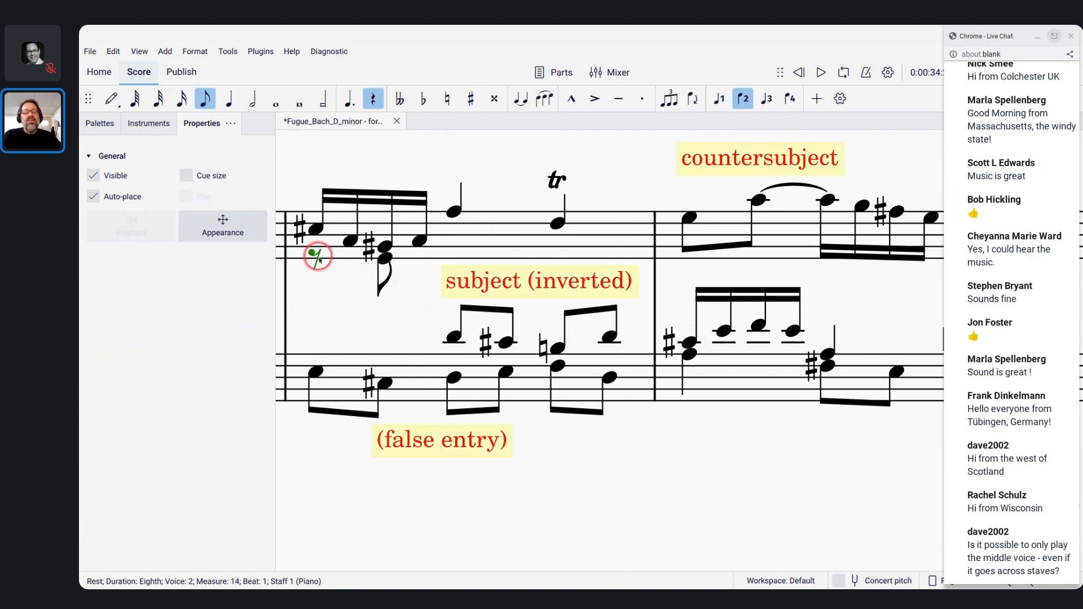
pyautogui.press('Right')
pyautogui.press('Right')
pyautogui.press('Right')
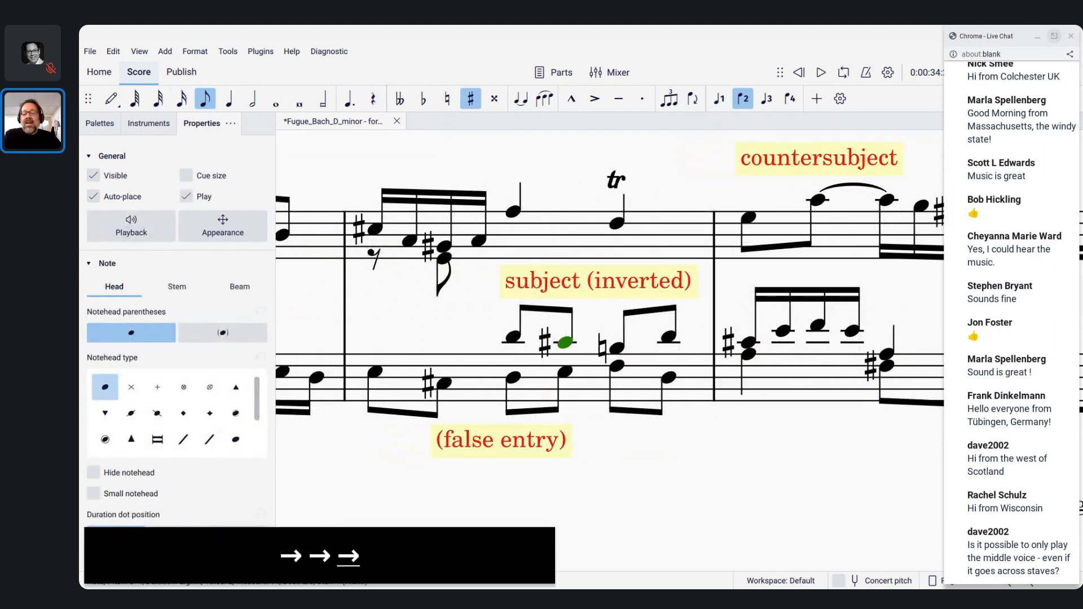
pyautogui.press('Right')
pyautogui.press('Right')
pyautogui.press('Left')
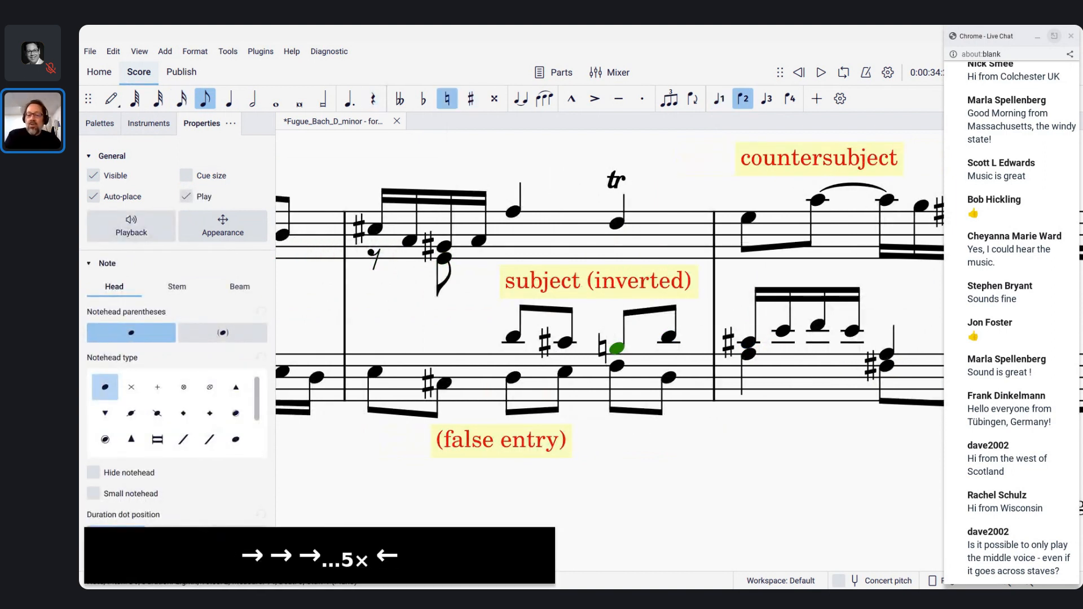
pyautogui.press('Left')
pyautogui.press('Right')
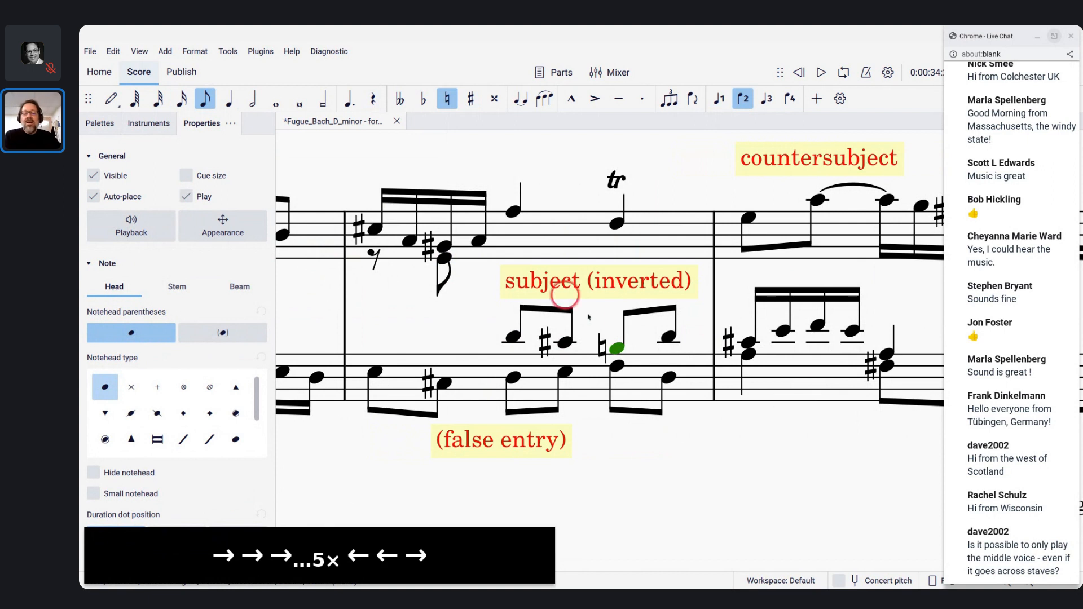
# Compare the voice of the C♯4 sixteenth note starting measure 15 with that of the eighth rest in measure 14.
pyautogui.click(750, 342)
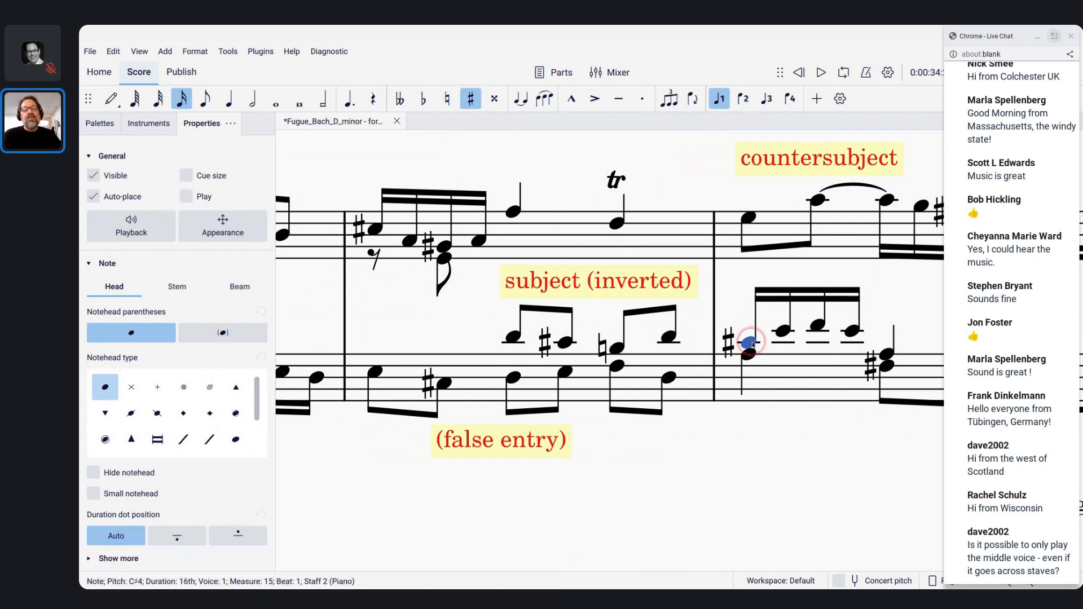
pyautogui.click(797, 376)
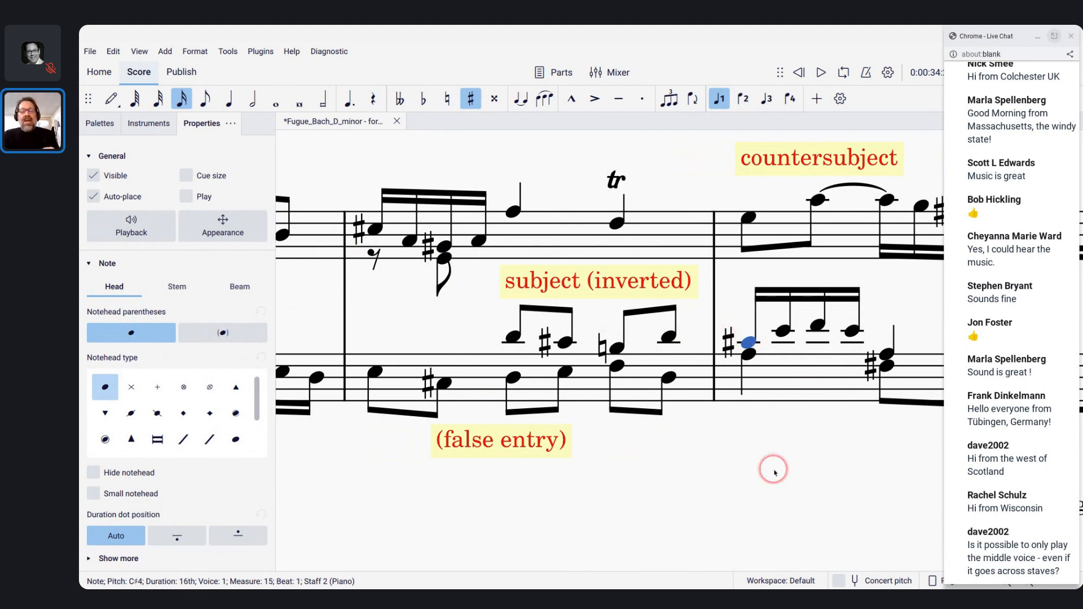
pyautogui.click(374, 257)
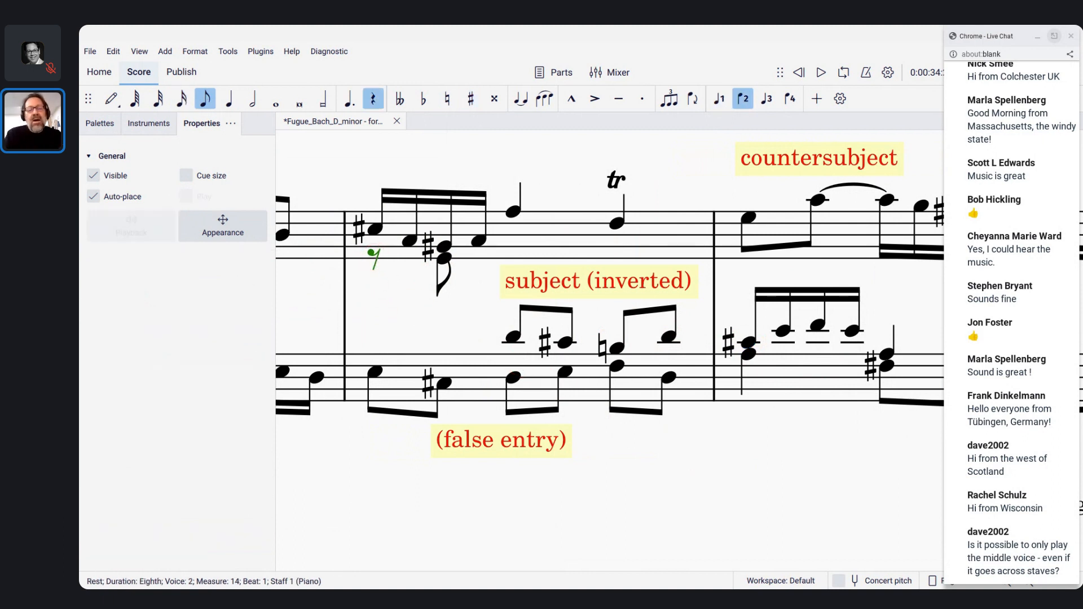
# Trace voice 2 note by note through measure 14, from the opening eighth rest to the D4 eighth note at beat 3.5.
pyautogui.press('Right')
pyautogui.press('Right')
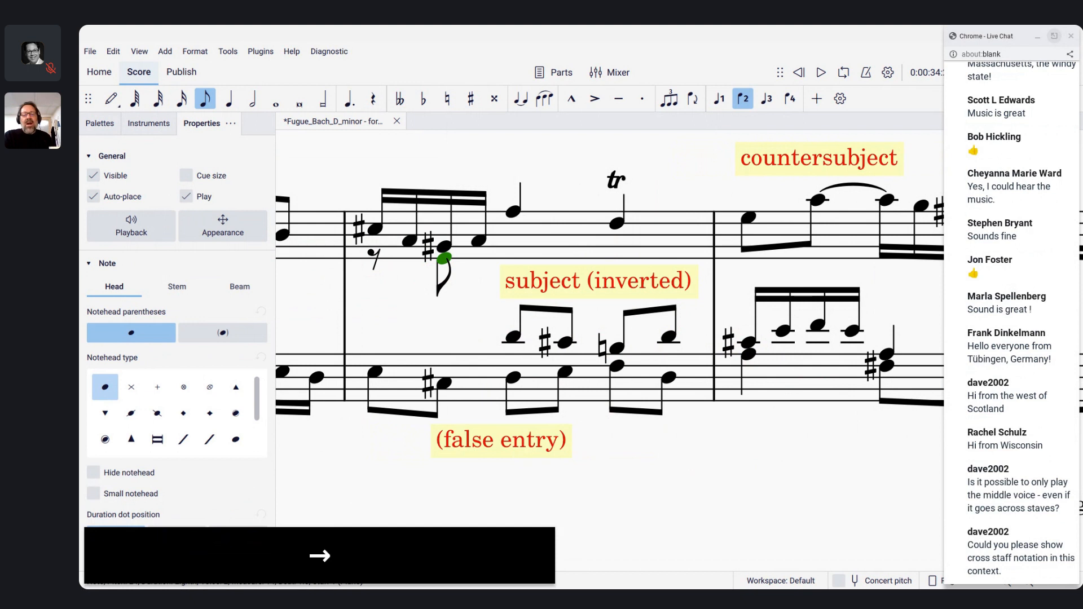
pyautogui.press('Right')
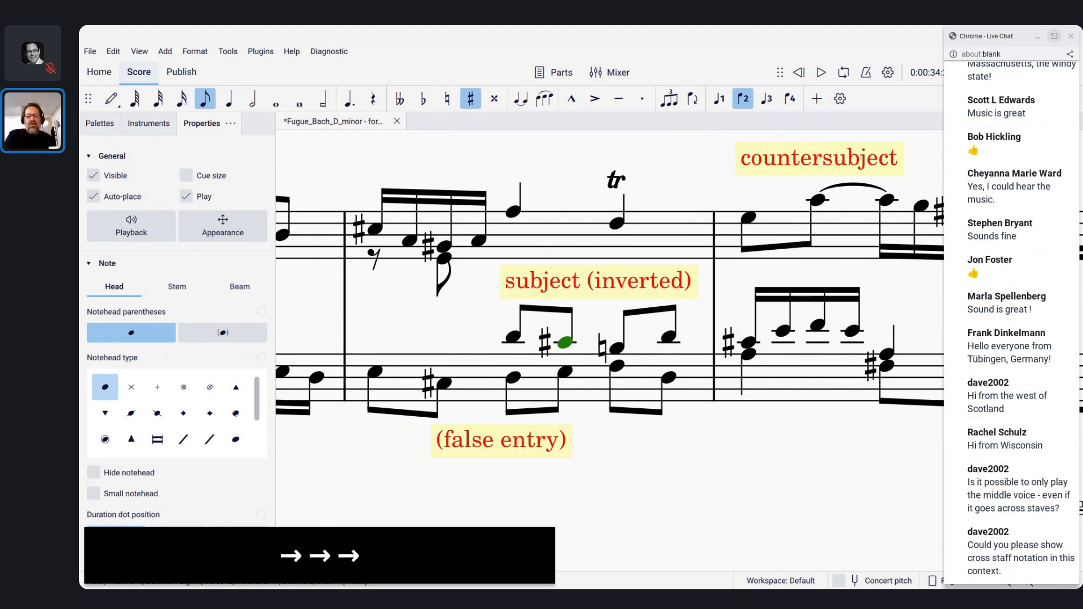
pyautogui.press('Right')
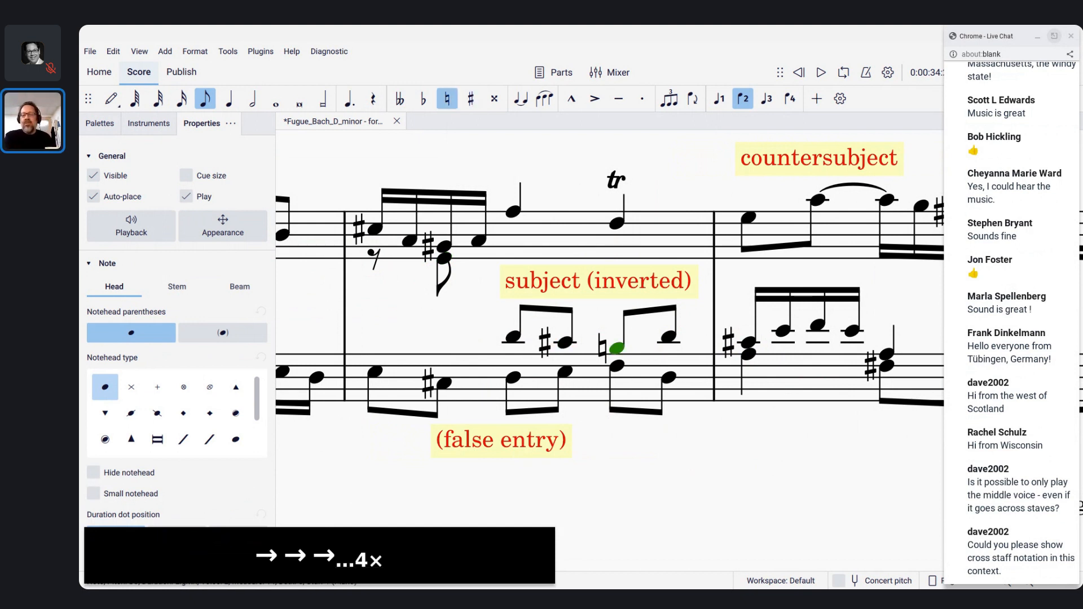
pyautogui.press('Right')
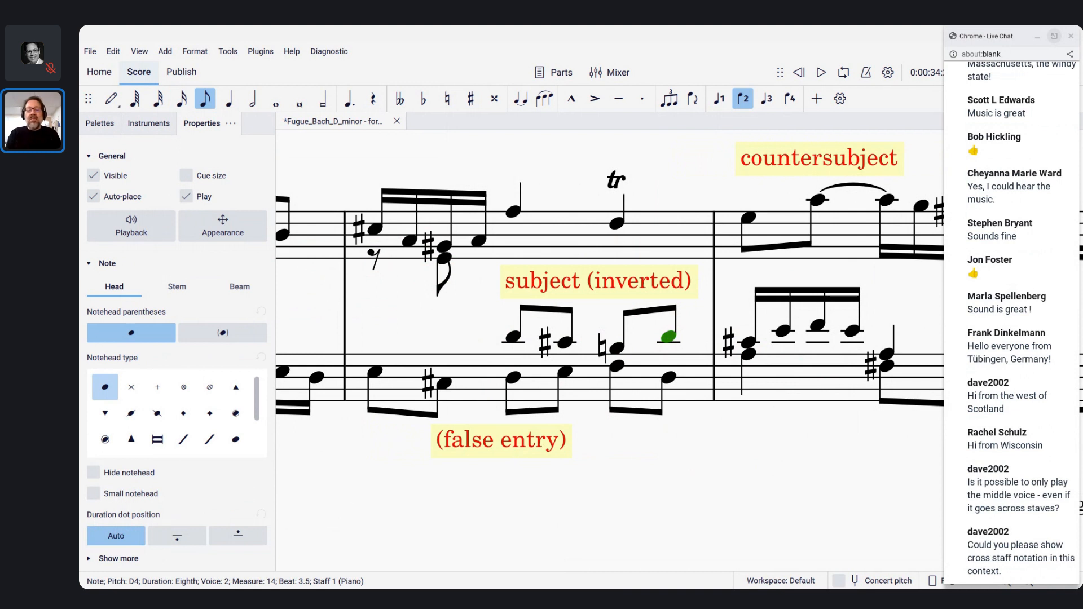
# Trace voice 2 onward from the D4 eighth note on beat 2 of measure 14 to the eighth rest starting measure 18.
pyautogui.click(515, 338)
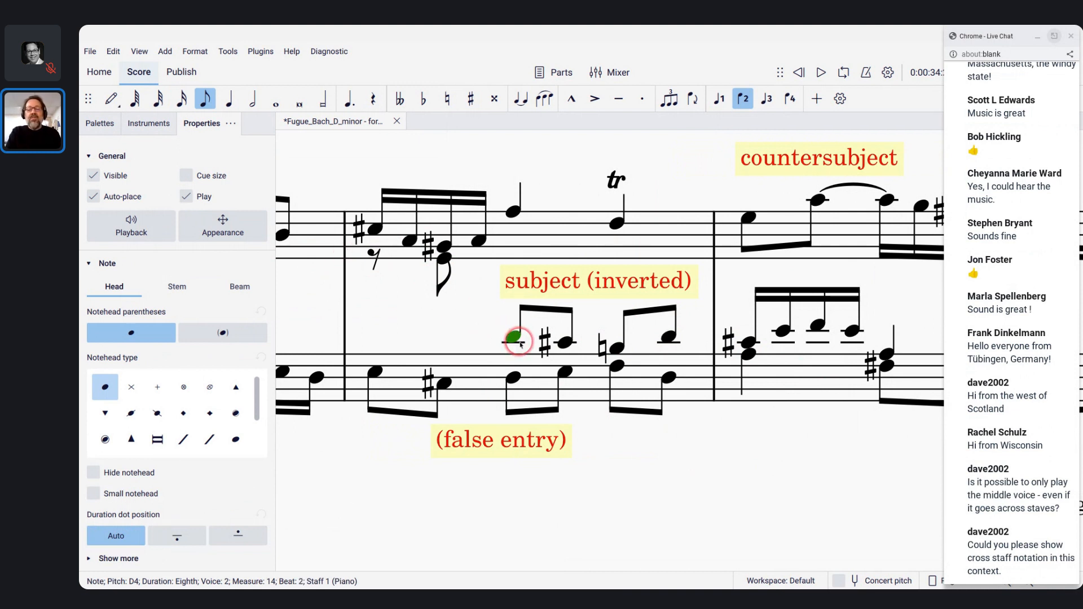
pyautogui.press('Right')
pyautogui.press('Right')
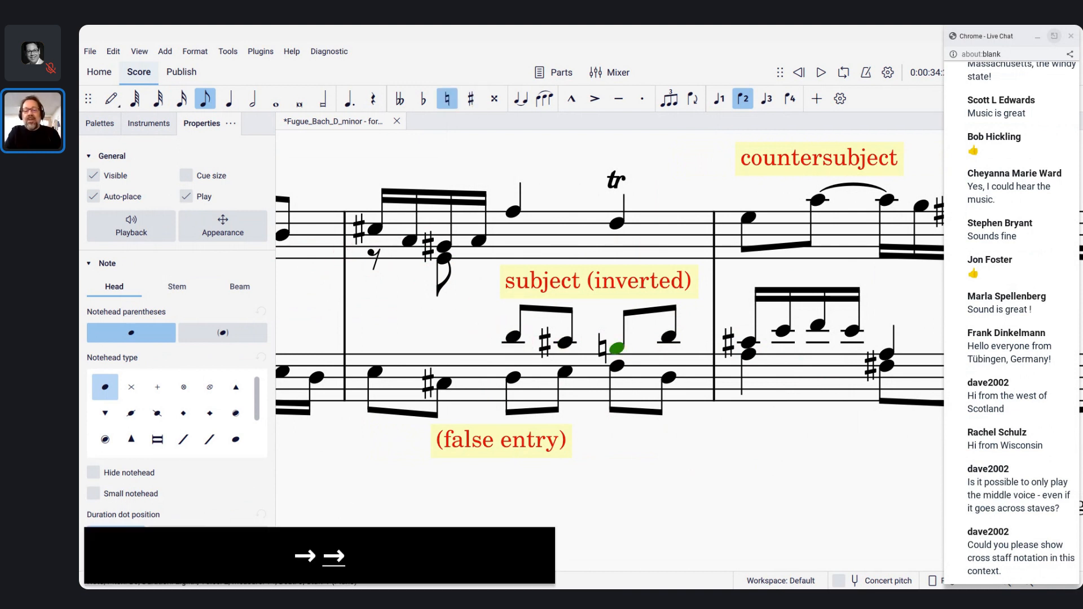
pyautogui.press('Right')
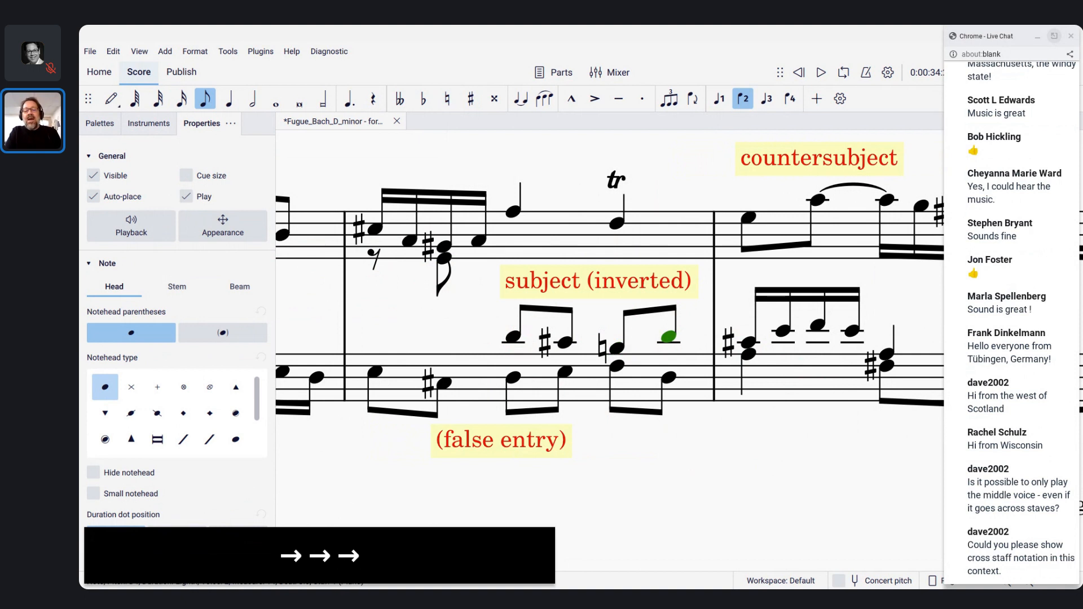
pyautogui.press('Right')
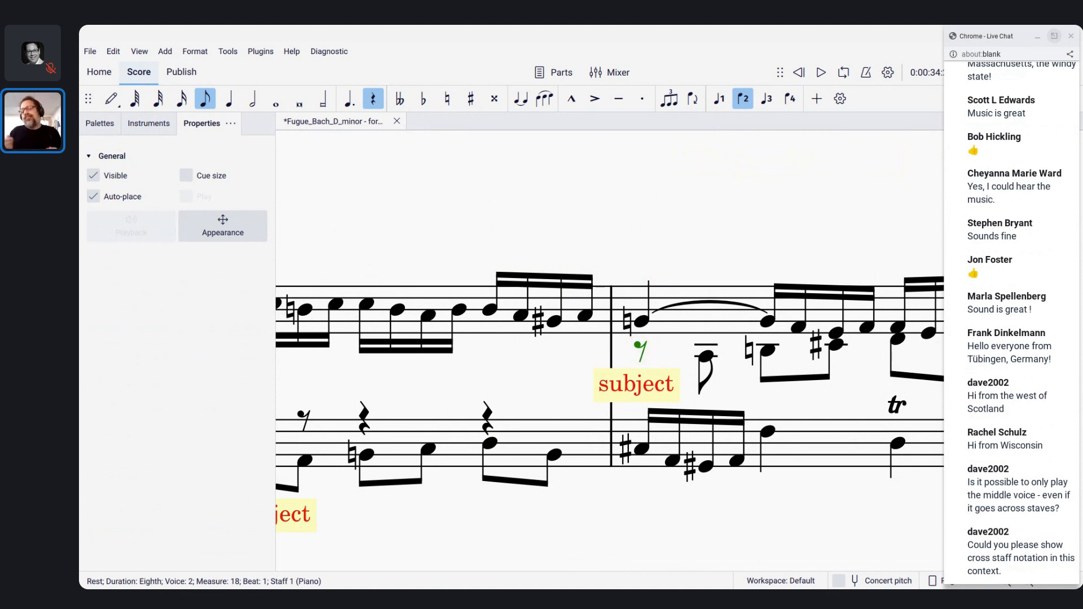
pyautogui.scroll(-6, 526, 276)
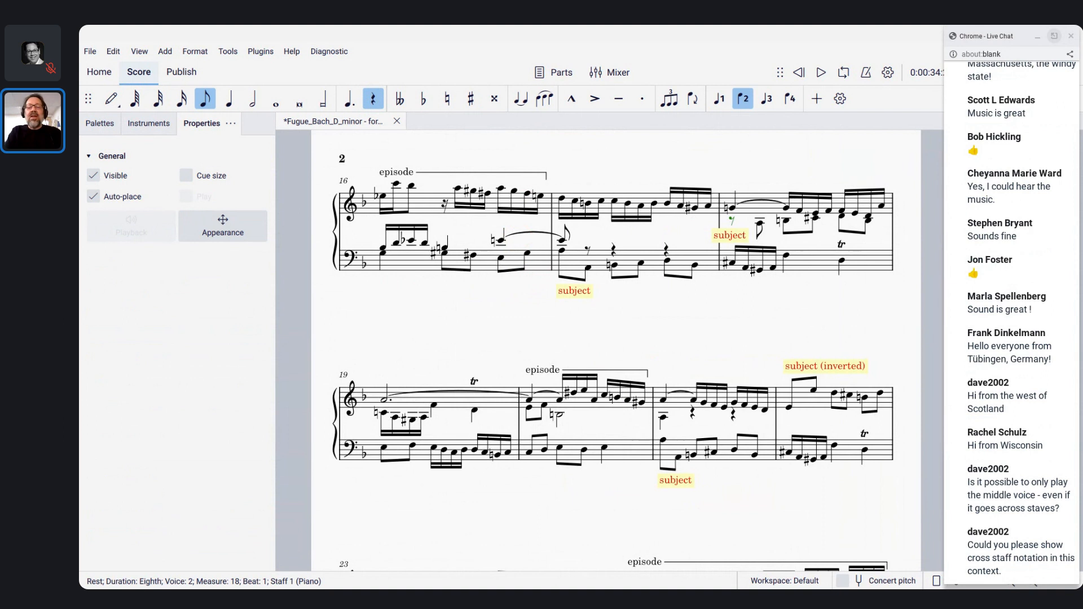
# Switch to the Fugue_in_D_Minor score and examine how its three voices are laid out across the staves through the final measure.
pyautogui.hotkey('alt', 'Tab')
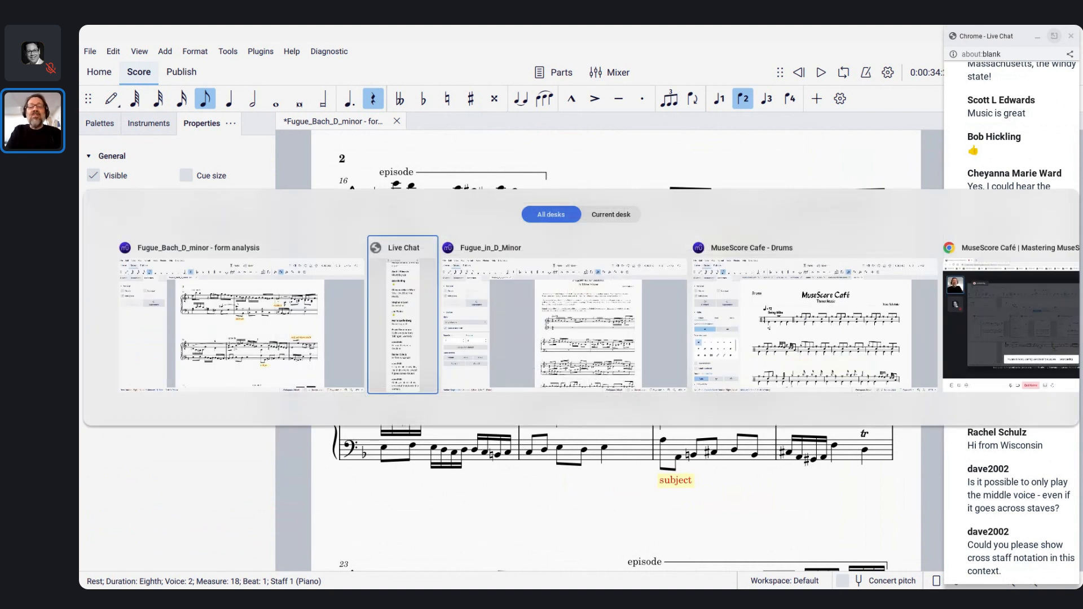
pyautogui.hotkey('alt', 'Tab')
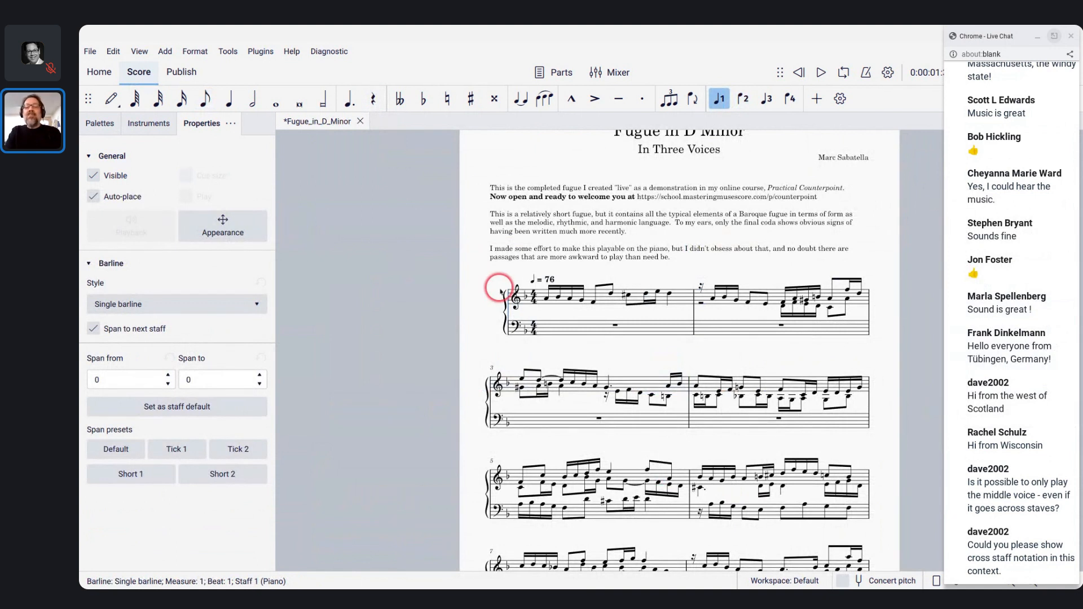
pyautogui.scroll(2, 500, 290)
pyautogui.hscroll(4, 500, 290)
pyautogui.hscroll(-1, 501, 291)
pyautogui.scroll(2, 501, 291)
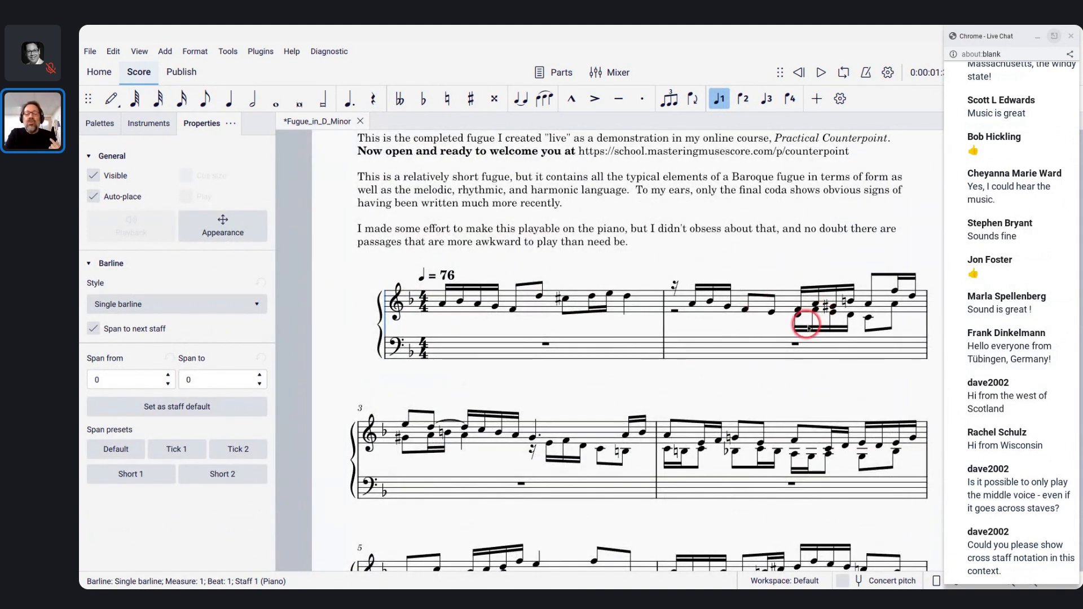
pyautogui.scroll(-3, 803, 345)
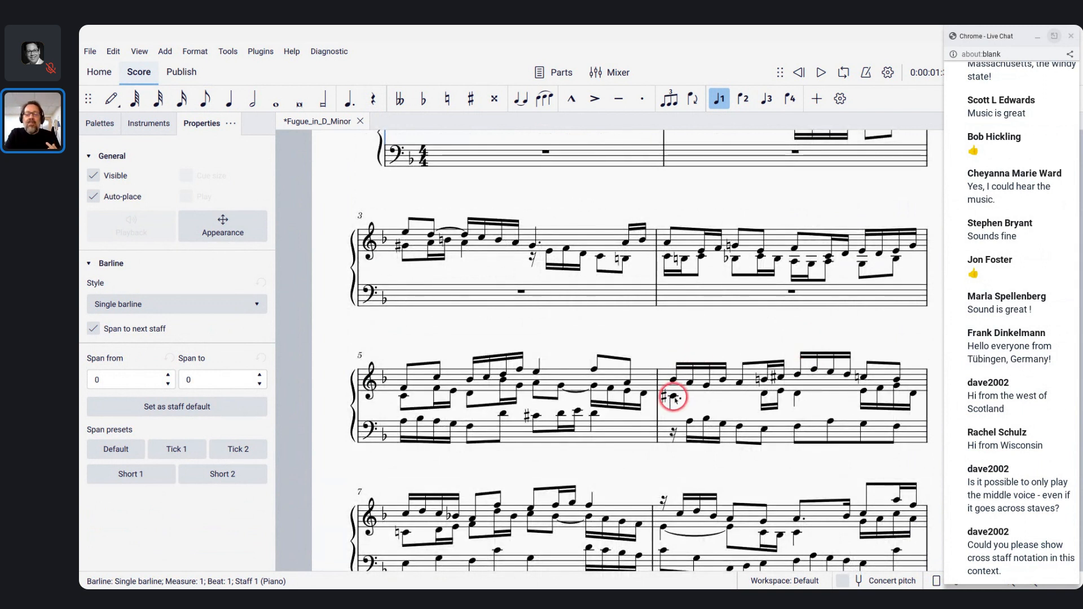
pyautogui.scroll(-3, 675, 401)
pyautogui.scroll(-3, 675, 401)
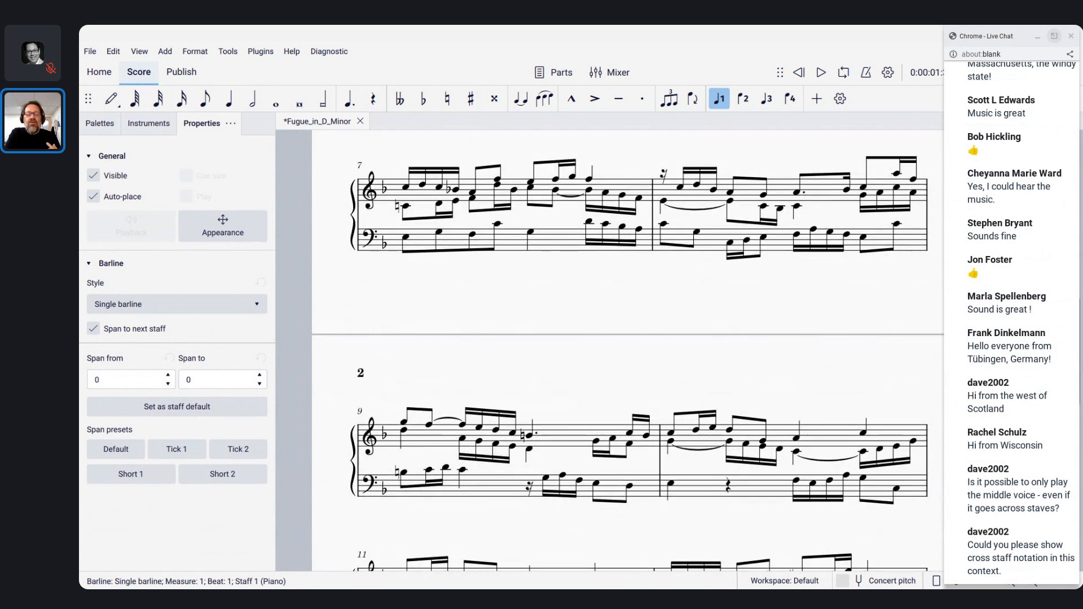
pyautogui.scroll(-3, 676, 401)
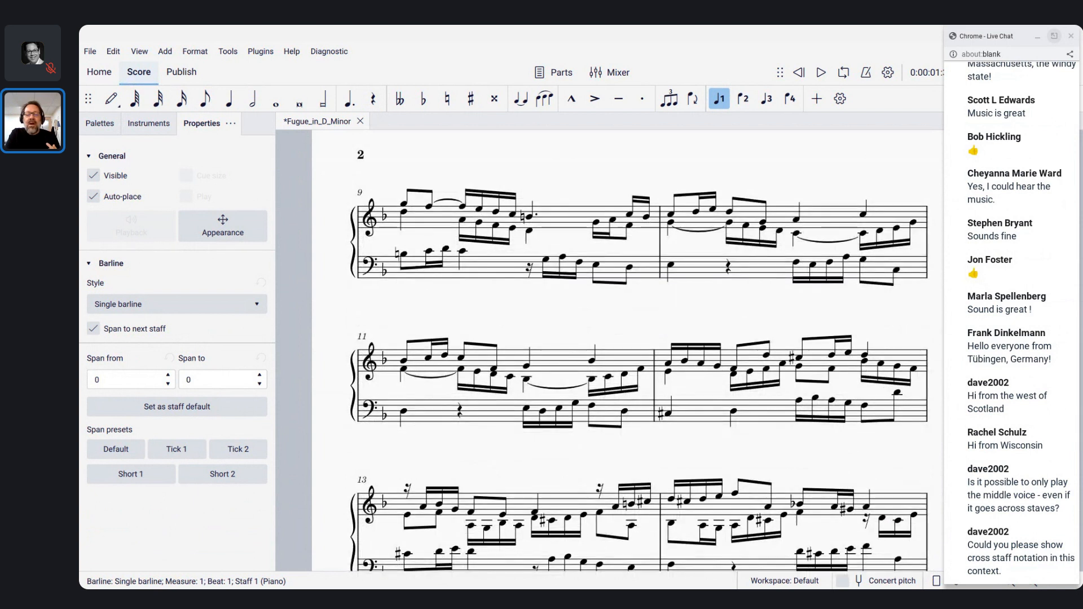
pyautogui.scroll(-2, 667, 310)
pyautogui.scroll(-2, 661, 297)
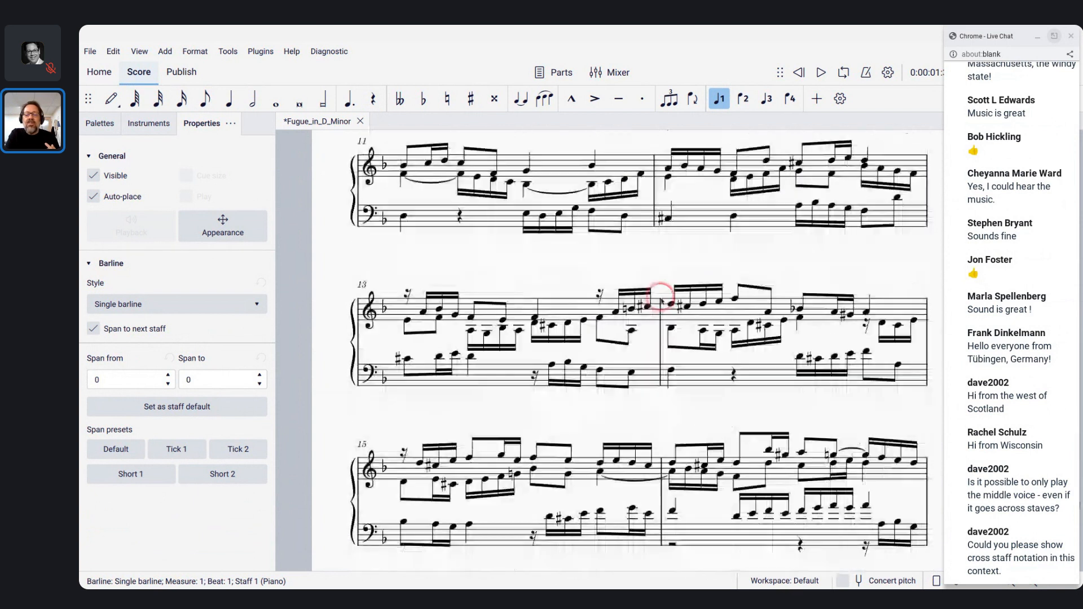
pyautogui.scroll(-2, 514, 456)
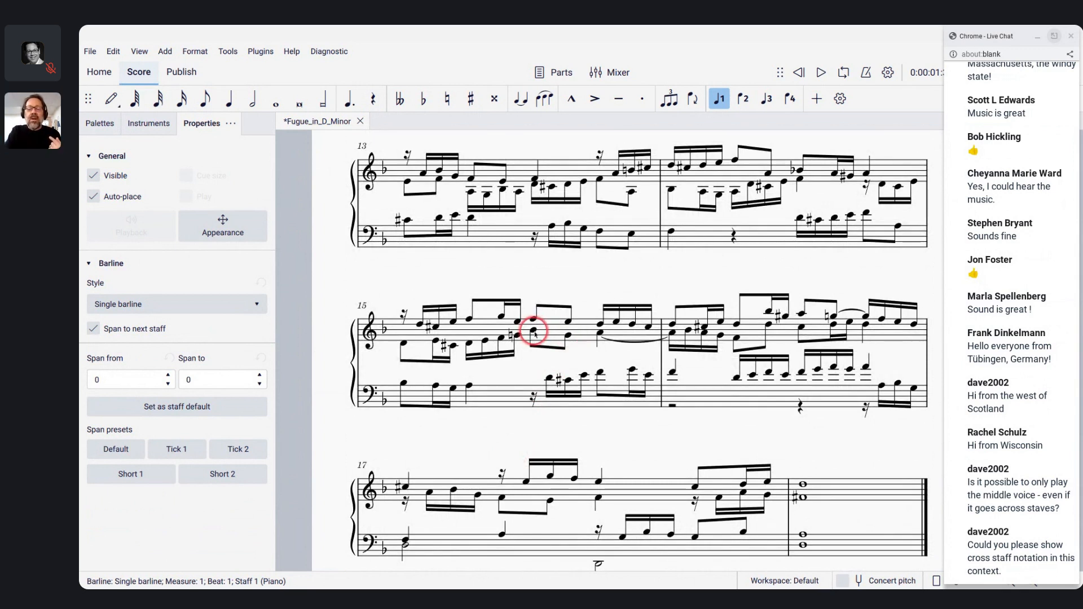
# Look back over the earlier systems of Fugue_in_D_Minor, examining the voice layout around measures 3 to 8.
pyautogui.scroll(3, 593, 330)
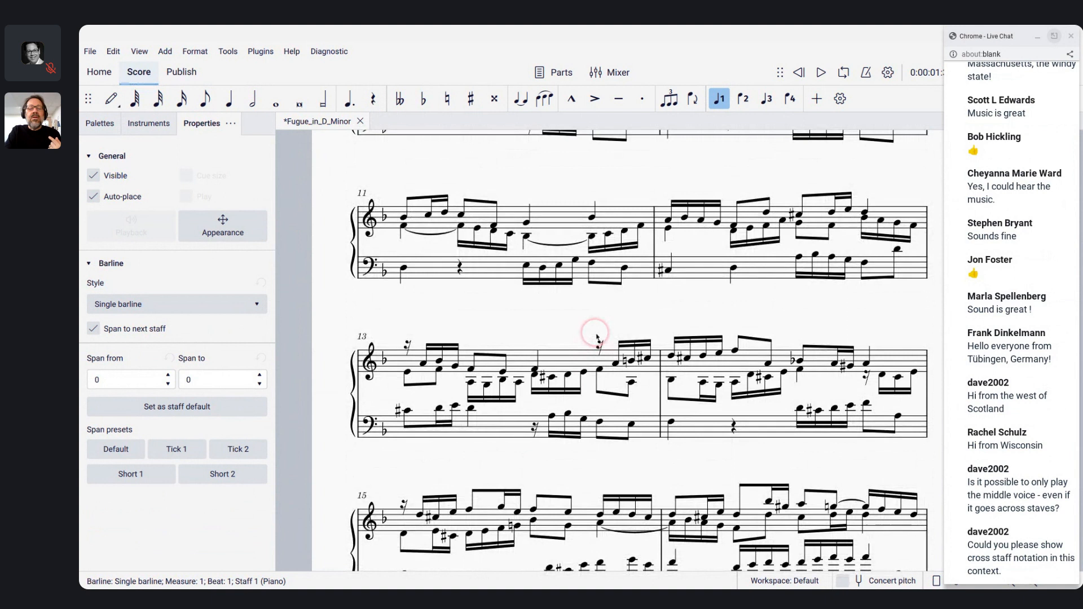
pyautogui.scroll(10, 596, 337)
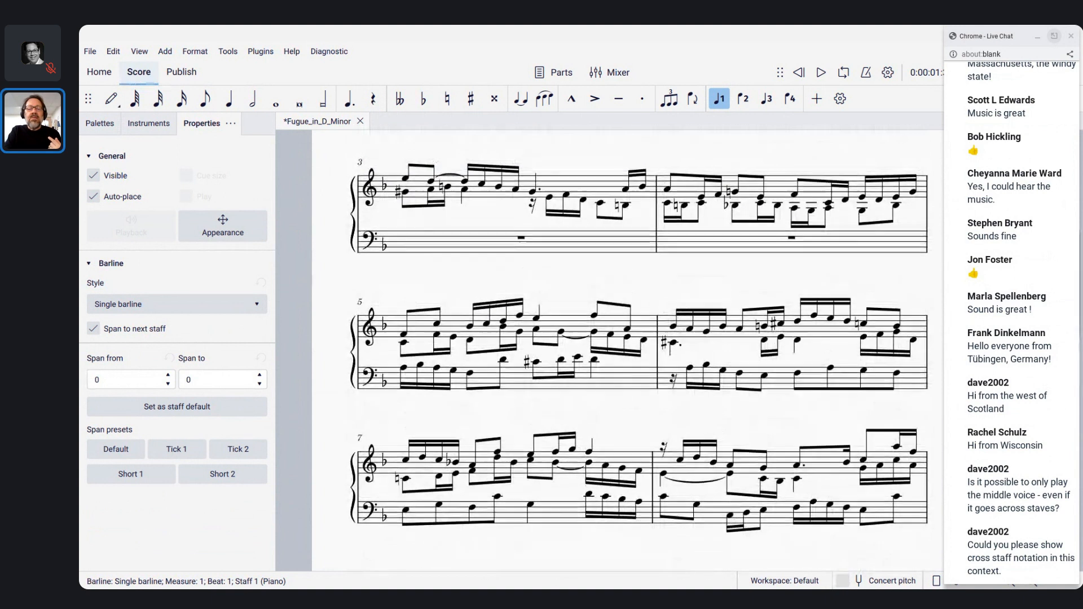
pyautogui.scroll(5, 620, 350)
pyautogui.scroll(-3, 621, 350)
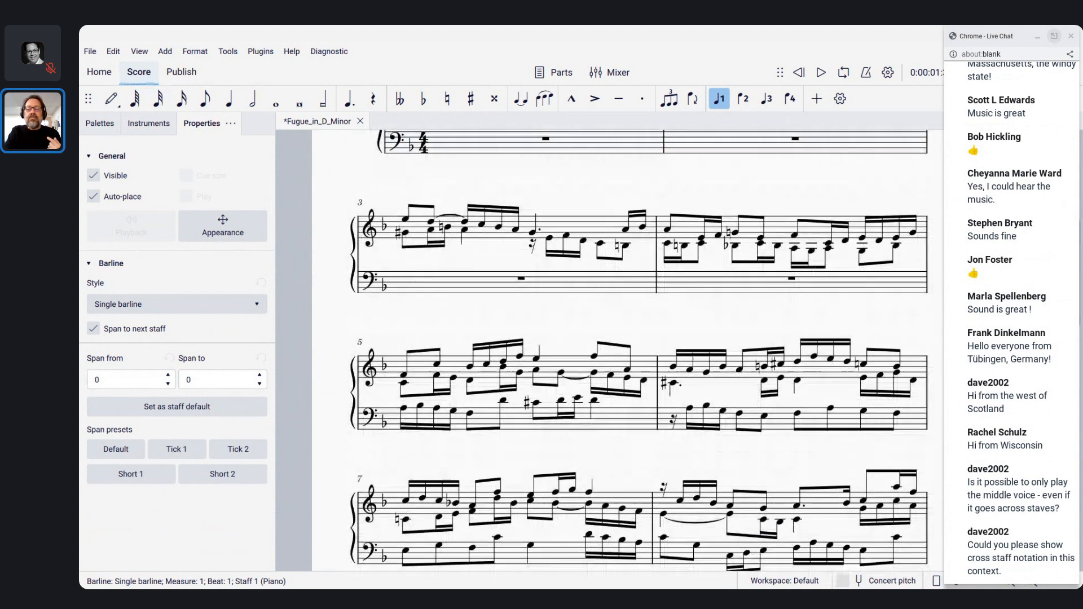
pyautogui.scroll(-2, 620, 349)
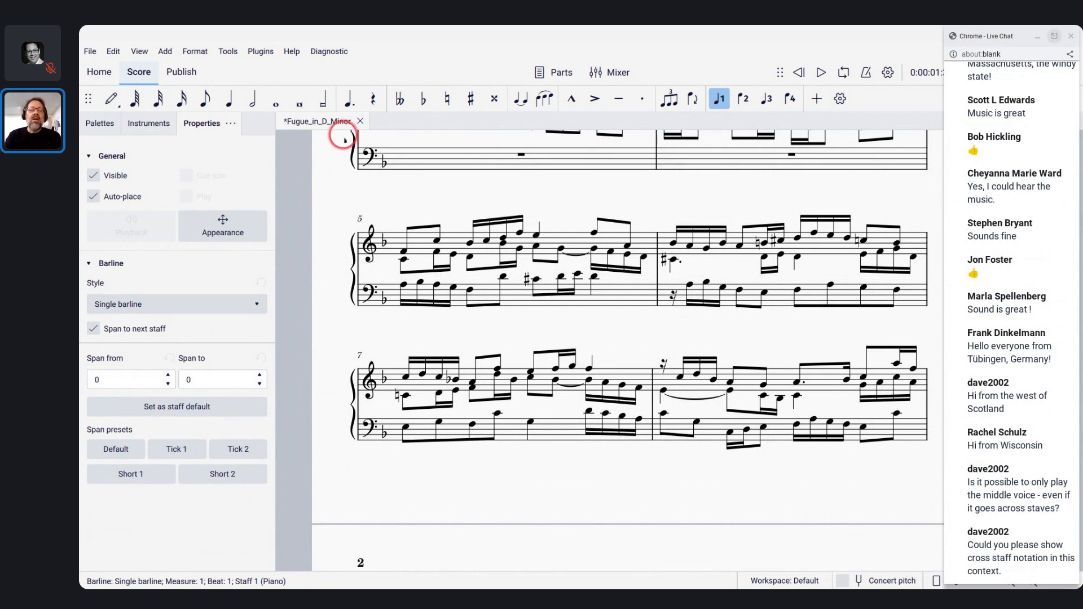
pyautogui.scroll(-2, 327, 152)
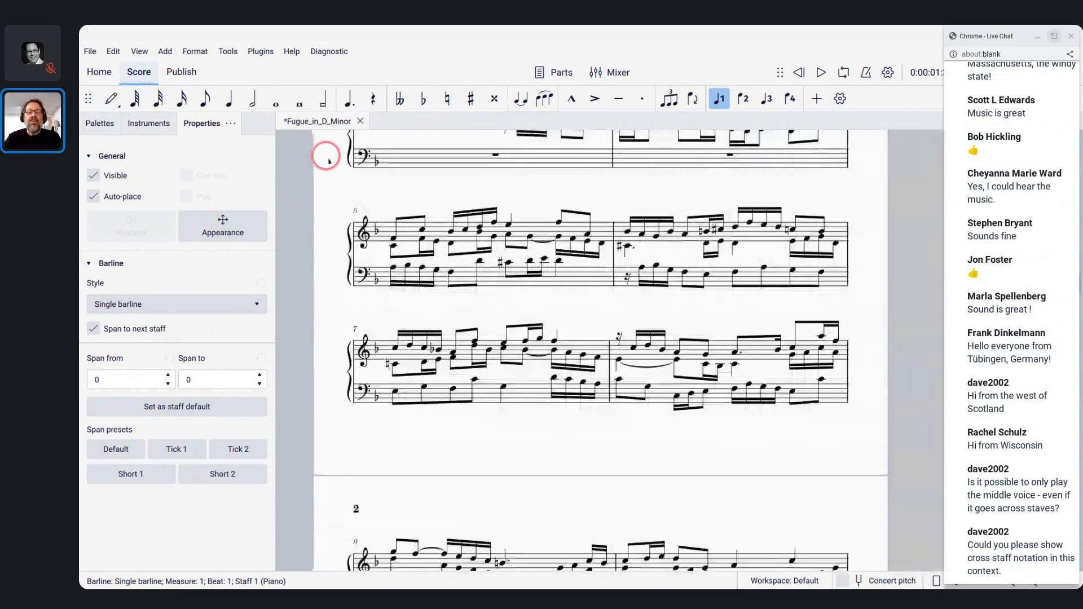
pyautogui.hscroll(-1, 329, 155)
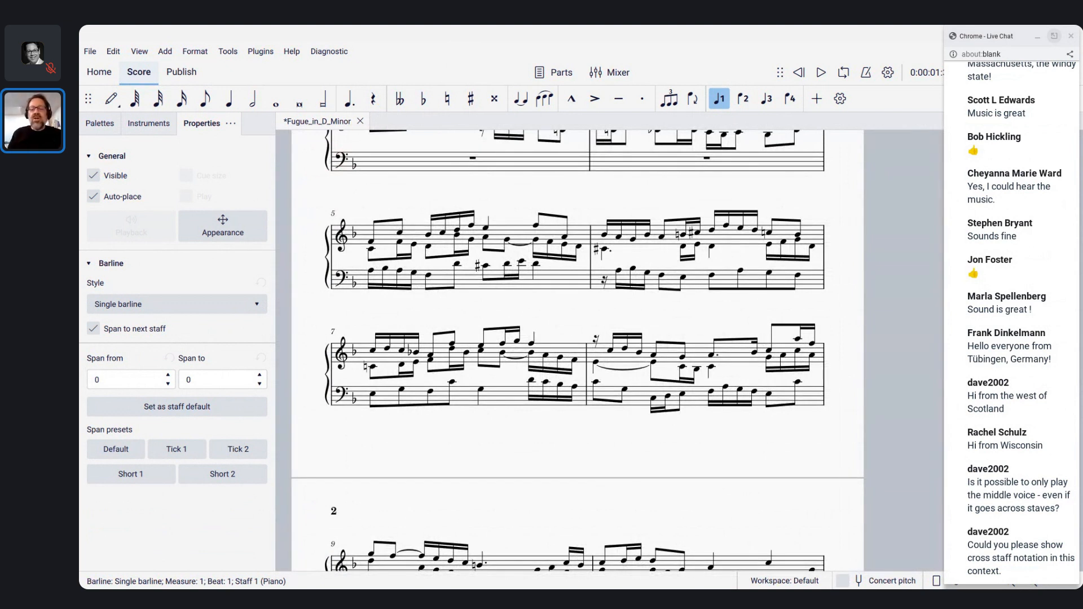
# Create a new score from the Grand Staff template in the General category.
pyautogui.hotkey('ctrl', 'n')
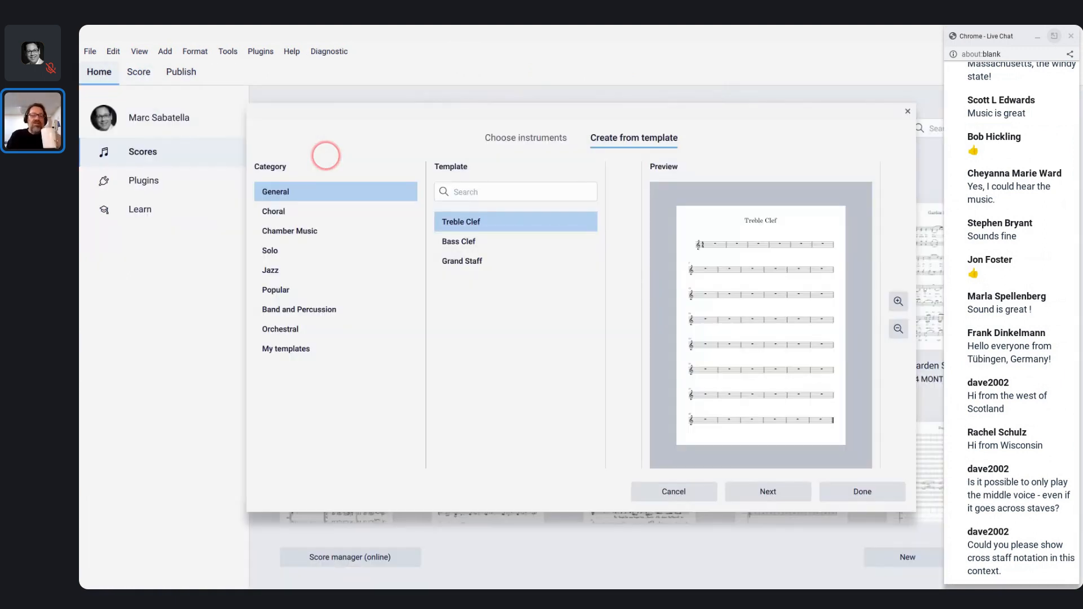
pyautogui.click(459, 263)
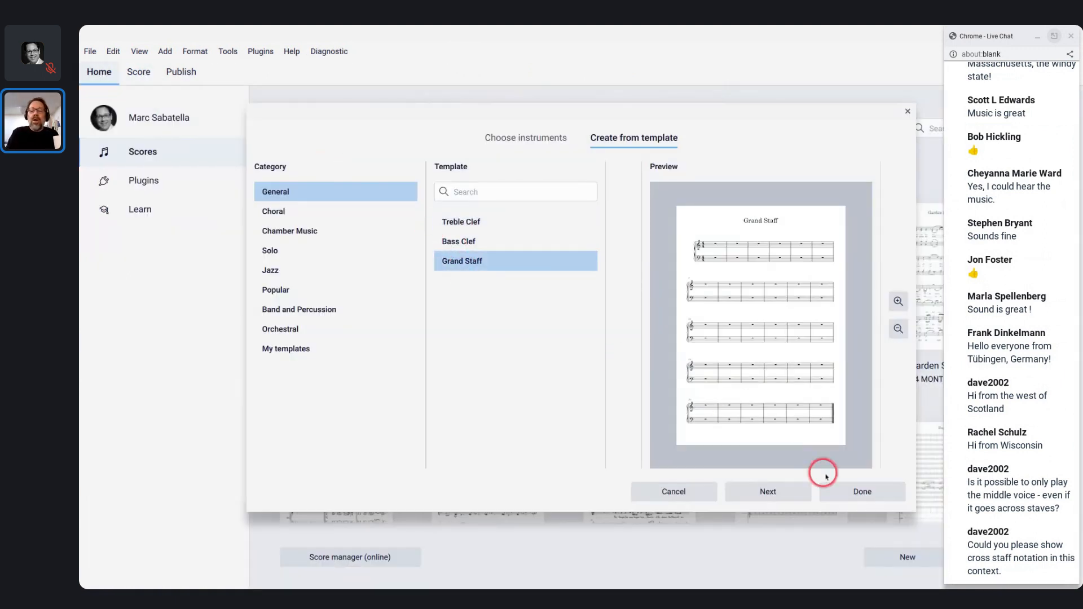
pyautogui.click(853, 491)
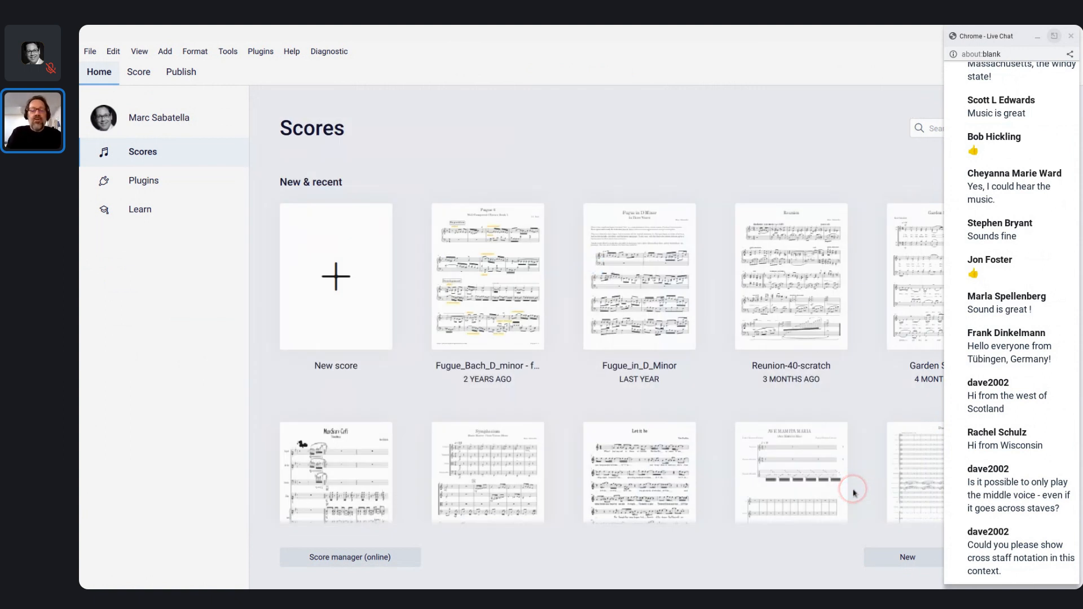
# Switch to the Garden Seasons score and bring its opening SATB system into close view.
pyautogui.hotkey('alt', 'Tab')
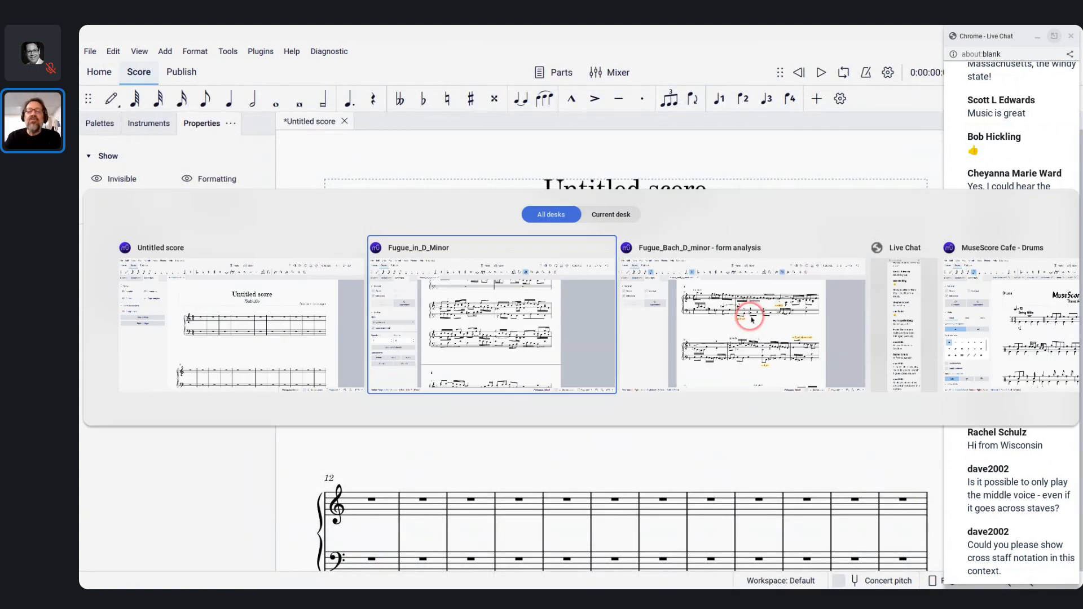
pyautogui.press('Tab')
pyautogui.press('Tab')
pyautogui.press('Tab')
pyautogui.press('Tab')
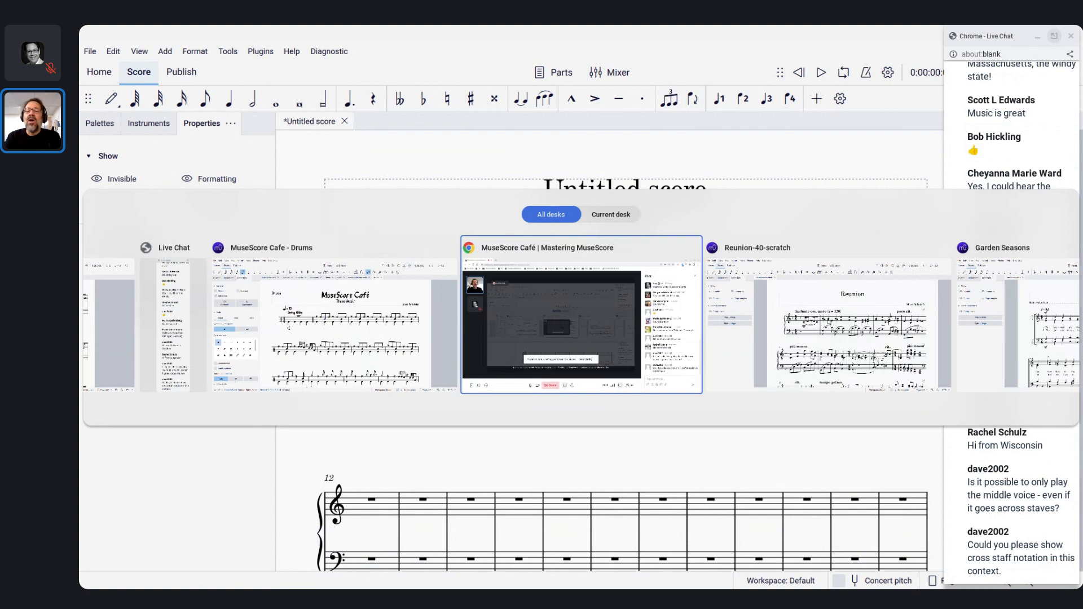
pyautogui.press('Tab')
pyautogui.press('Tab')
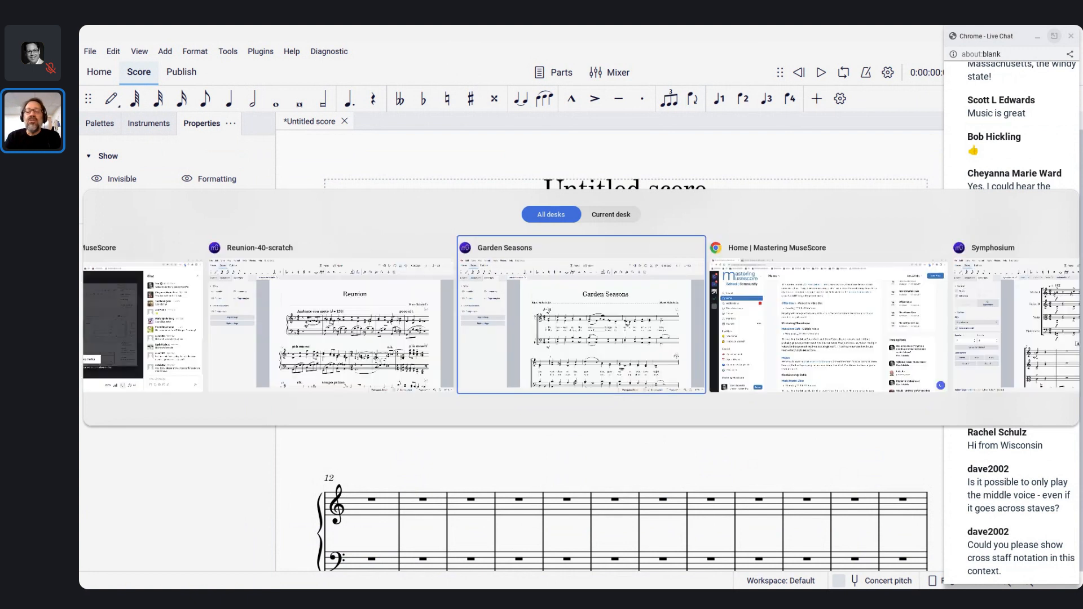
pyautogui.scroll(2, 625, 255)
pyautogui.hscroll(1, 625, 255)
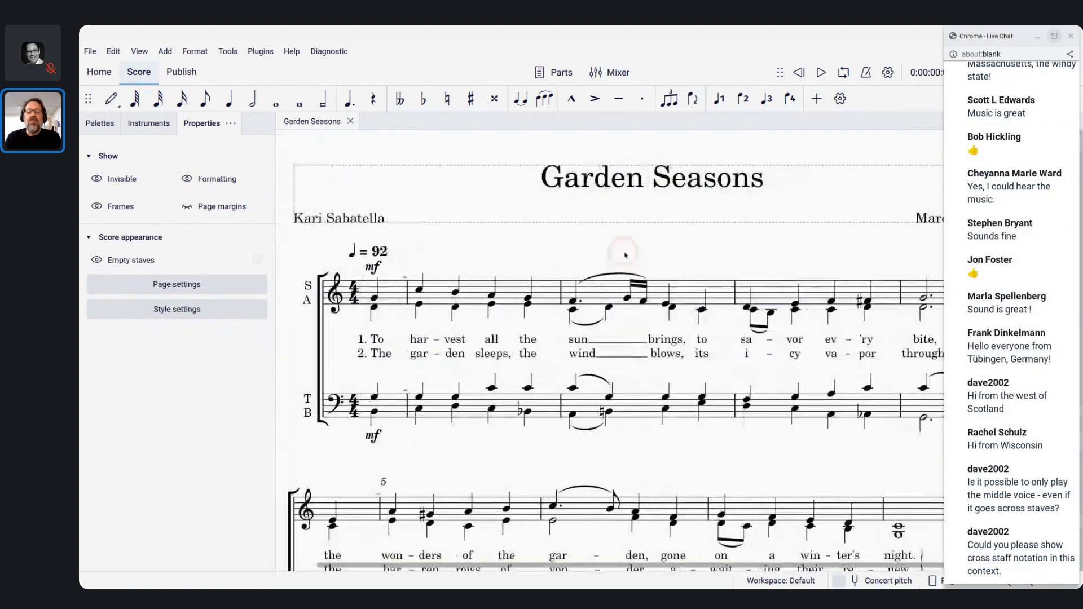
pyautogui.scroll(-1, 625, 255)
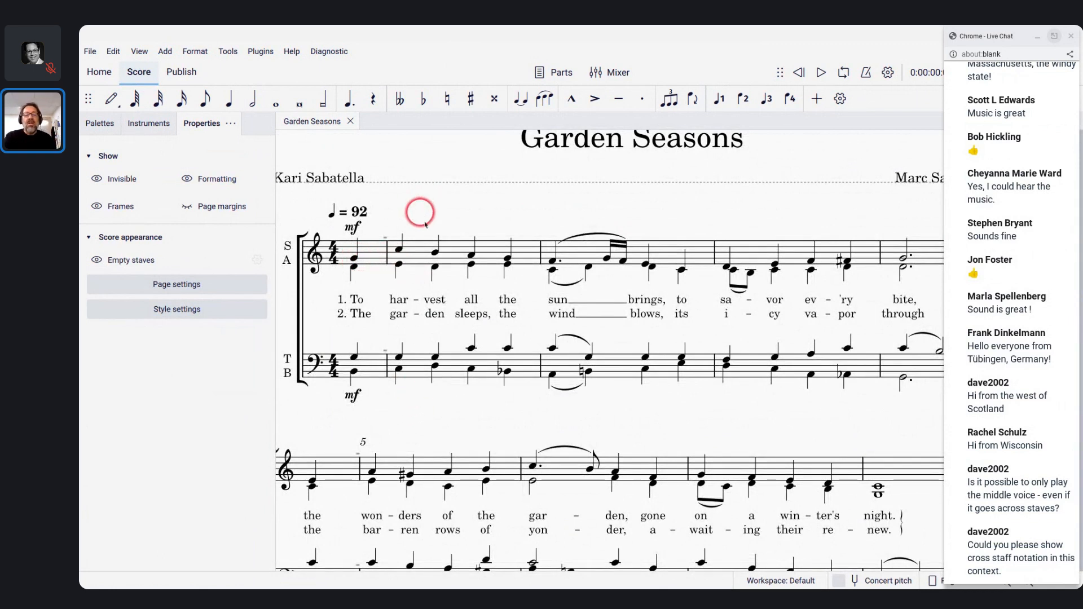
# Check the voice assignment of the soprano C5 quarter note starting measure 2 and the dotted quarter note starting measure 3.
pyautogui.click(398, 250)
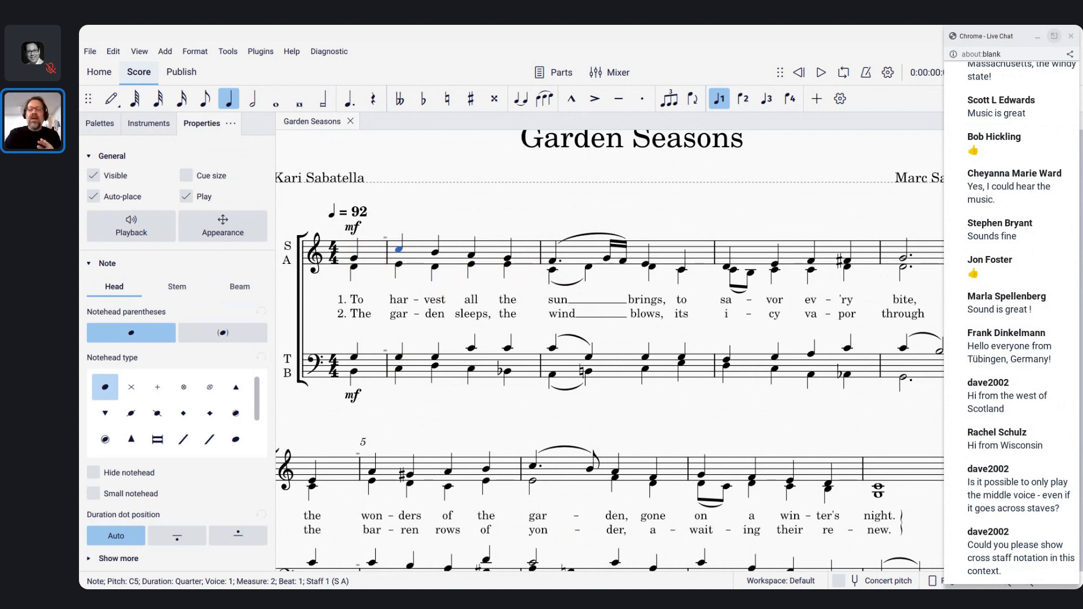
pyautogui.click(552, 261)
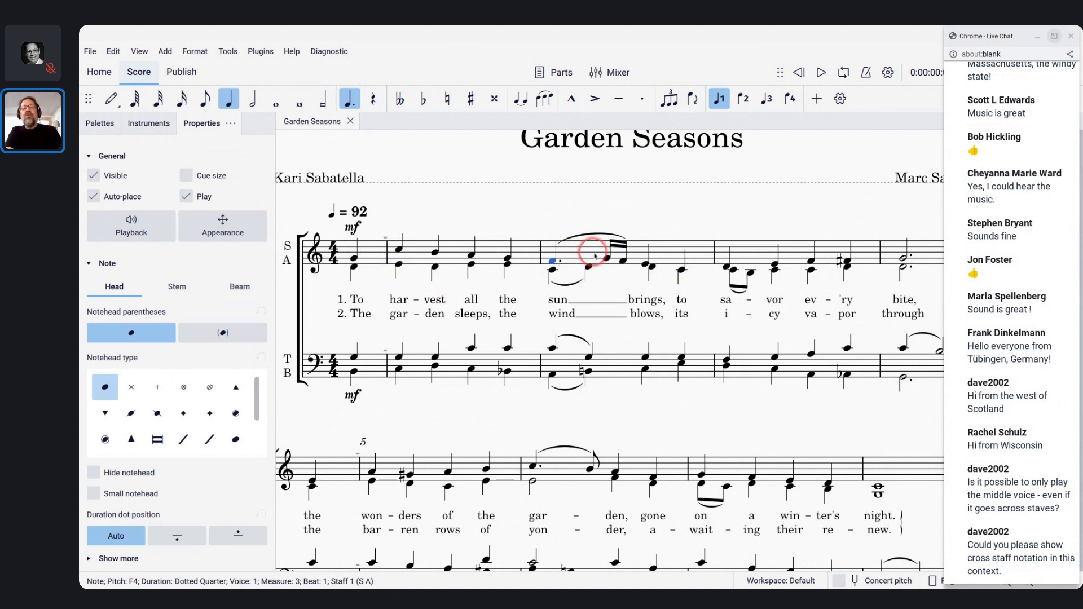
pyautogui.scroll(-1, 595, 255)
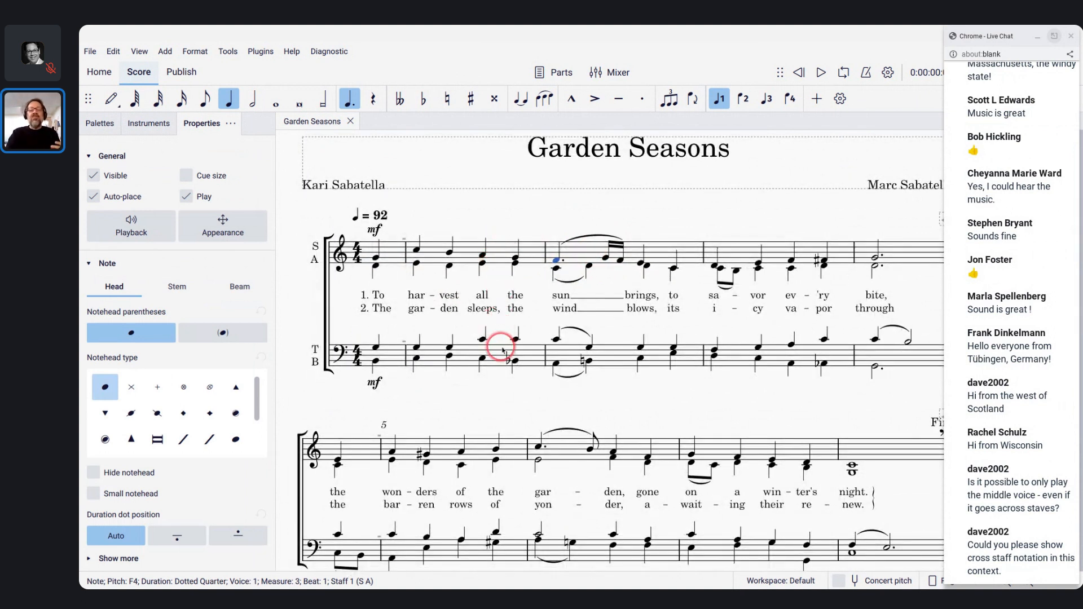
pyautogui.click(416, 250)
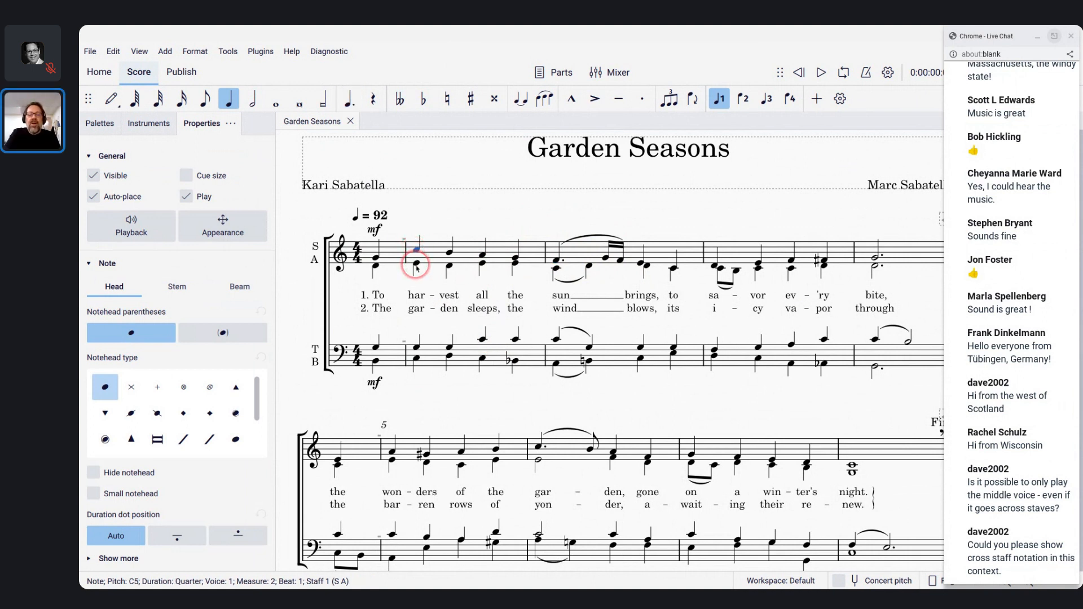
# Check the voice assignments of the alto E4, tenor G3 and bass C3 quarter notes on beat 1 of measure 2.
pyautogui.click(416, 264)
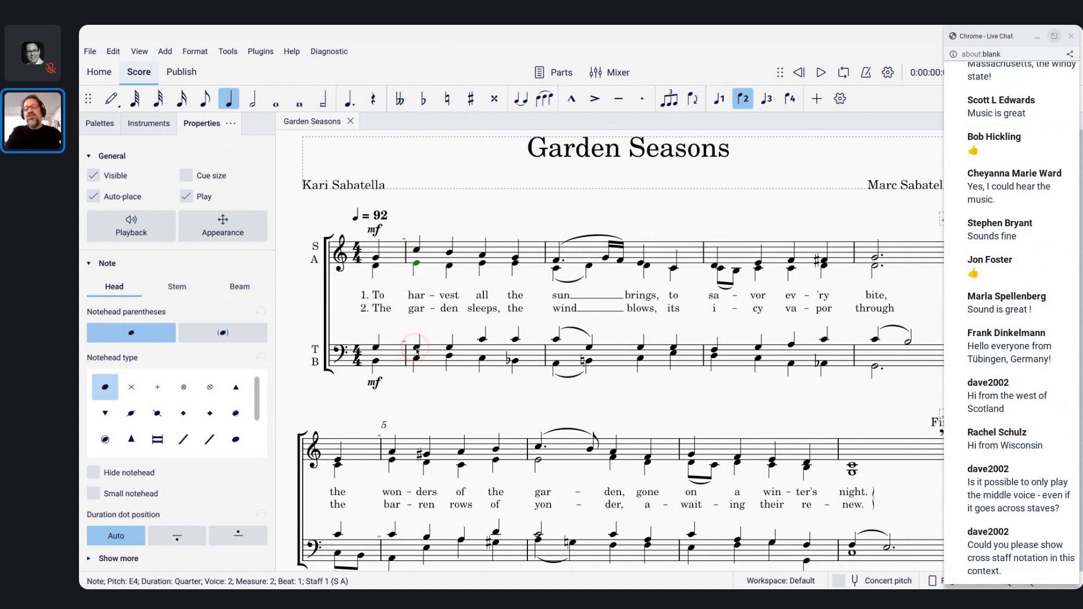
pyautogui.click(417, 348)
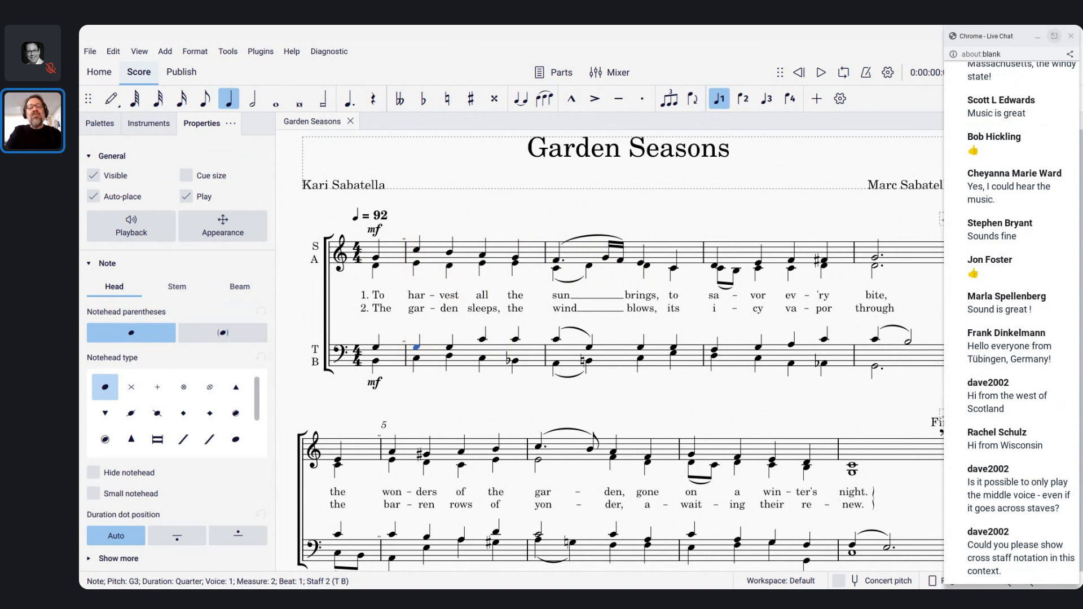
pyautogui.click(416, 358)
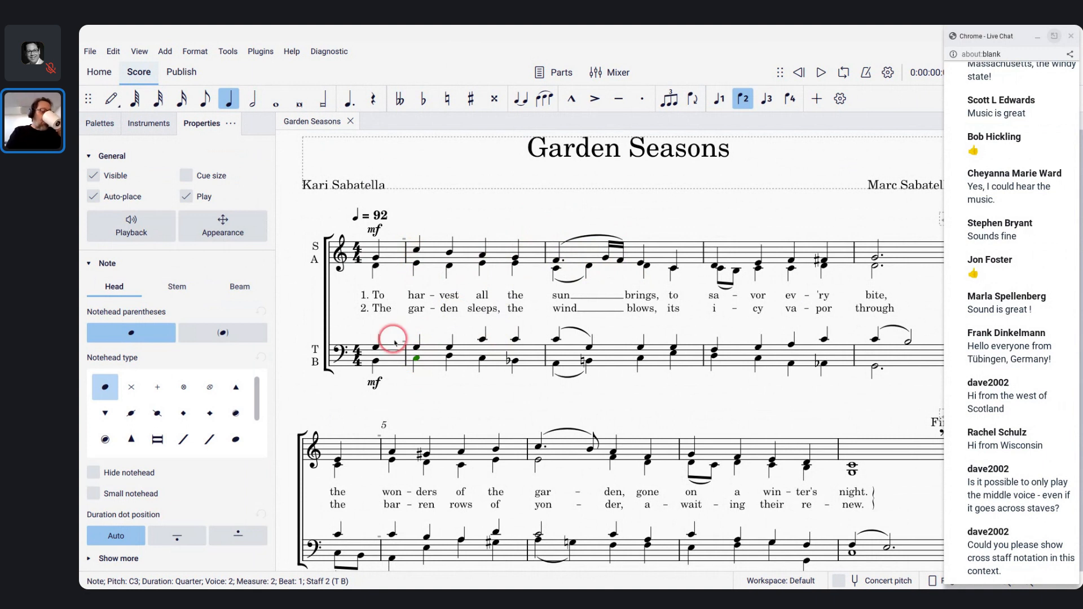
# Switch to the Untitled score and enter voice 1 quarter notes C, D, E, F, G, F, E, D in treble measures 1 and 2.
pyautogui.hotkey('ctrl', 'Tab')
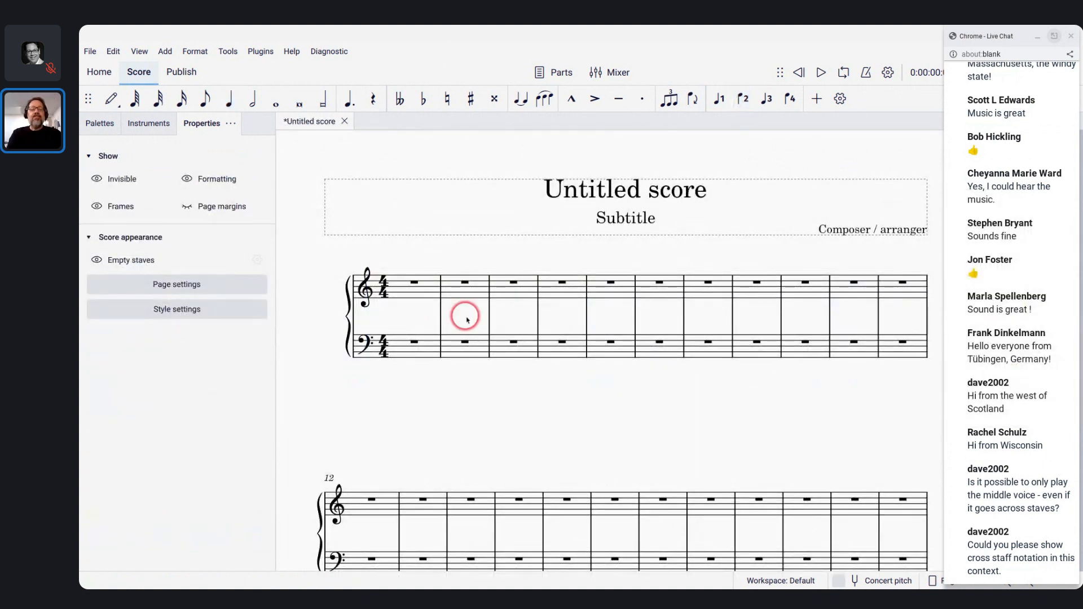
pyautogui.scroll(5, 467, 310)
pyautogui.click(495, 279)
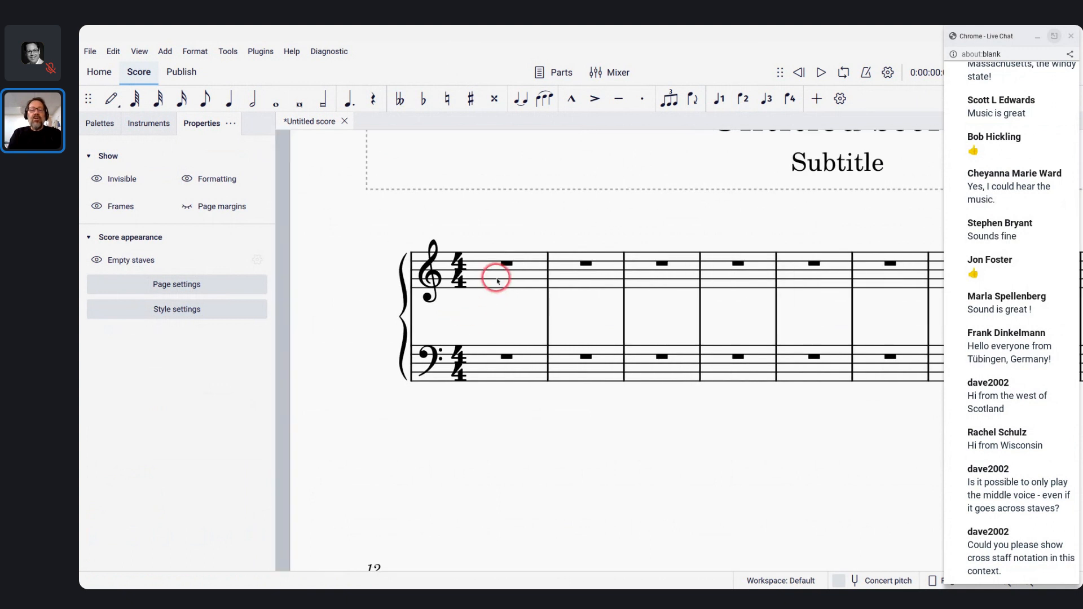
pyautogui.press('n')
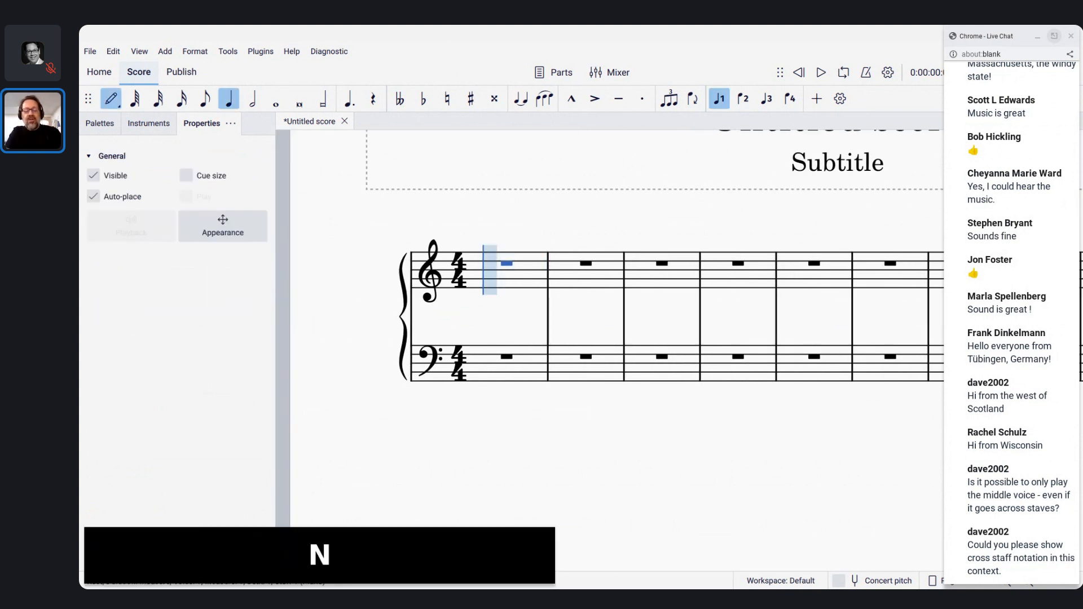
pyautogui.press('c')
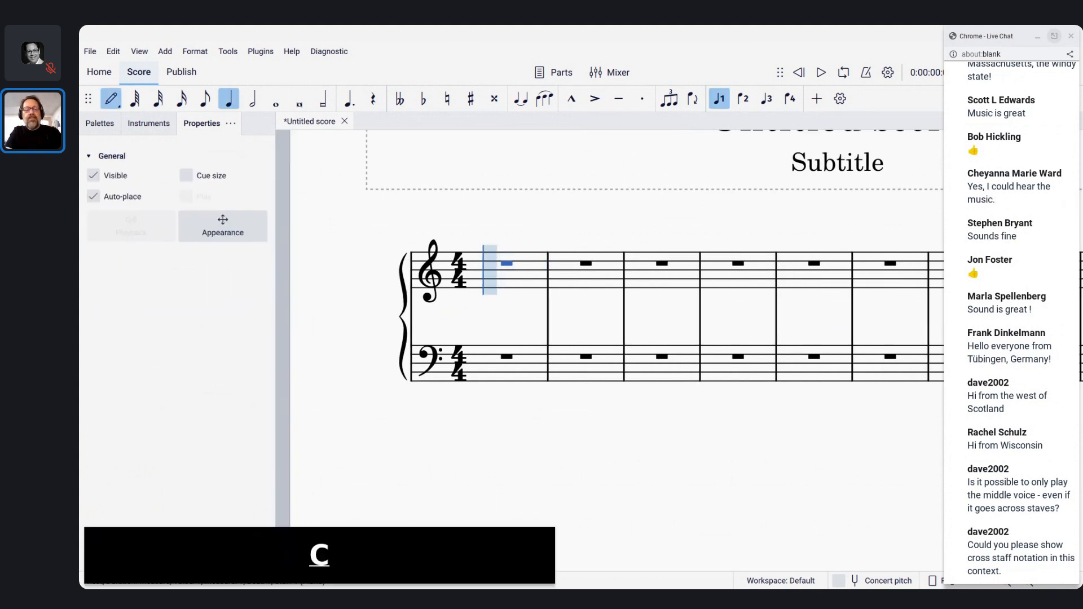
pyautogui.press('d')
pyautogui.press('e')
pyautogui.press('f')
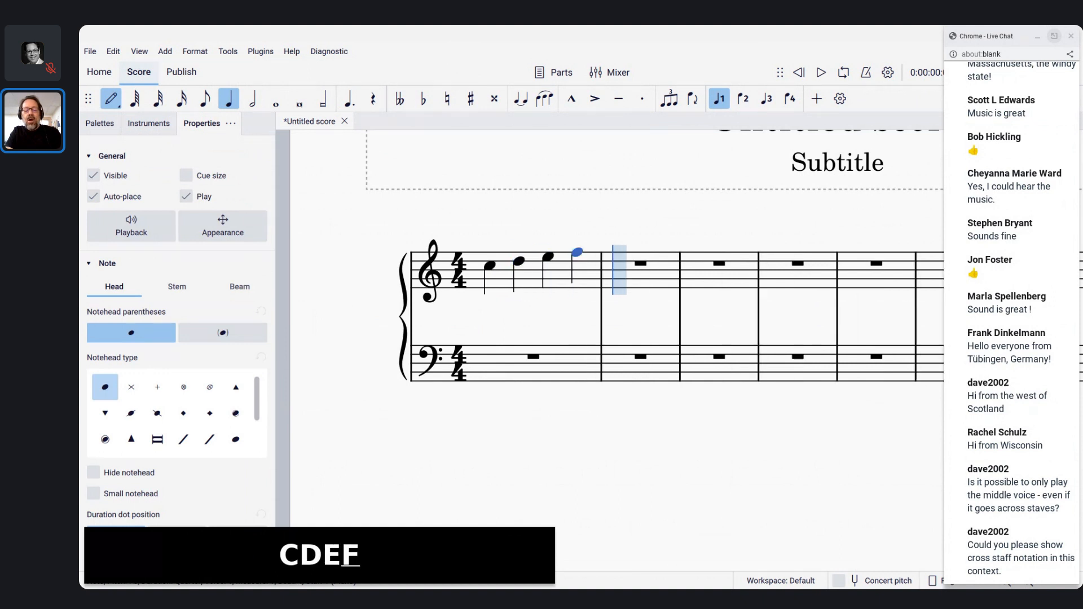
pyautogui.press('g')
pyautogui.press('f')
pyautogui.press('e')
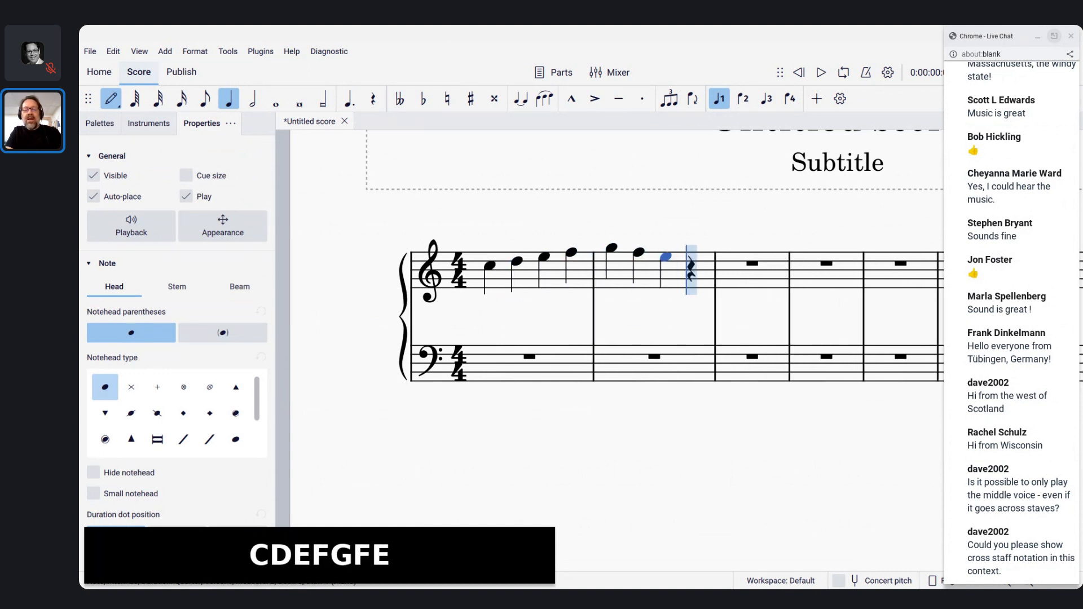
pyautogui.press('d')
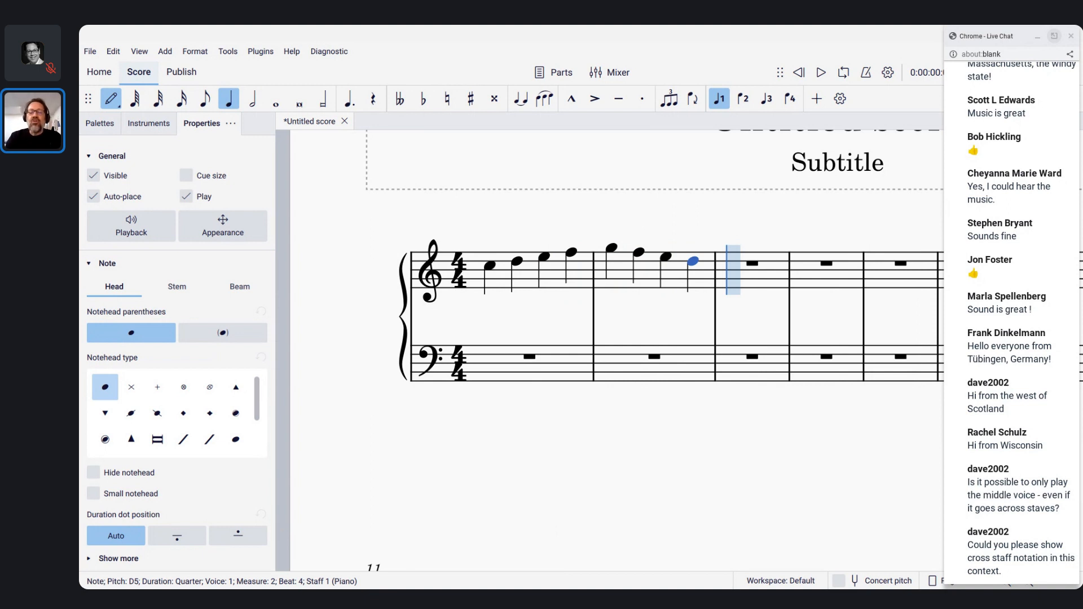
# Return to measure 1 and enter voice 2 quarter notes E4, D4, C4, B3 and C4 beneath the treble melody.
pyautogui.hotkey('ctrl', 'Left')
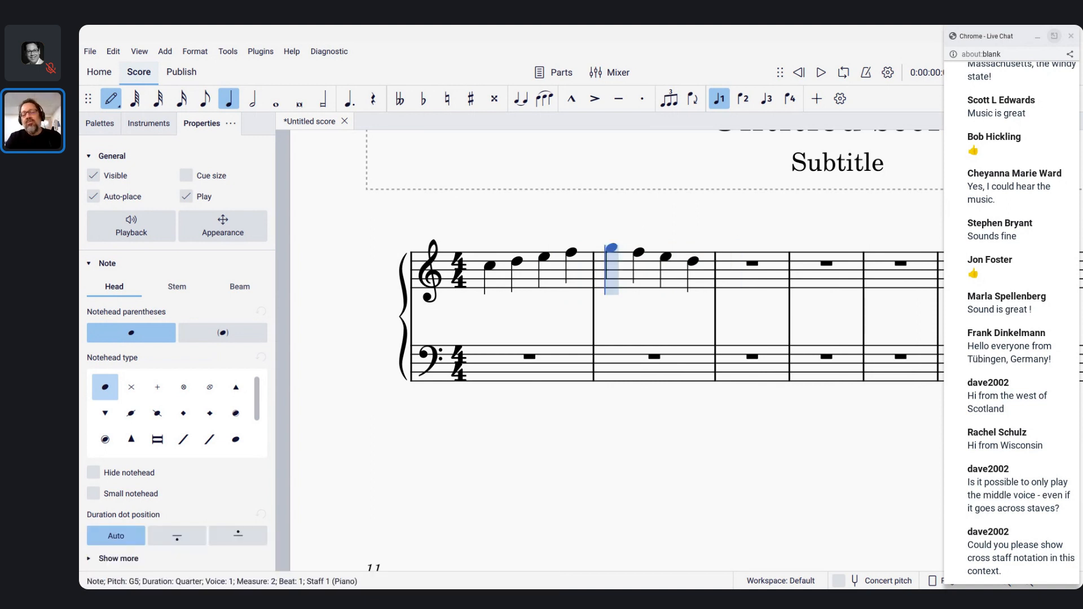
pyautogui.hotkey('ctrl', 'Left')
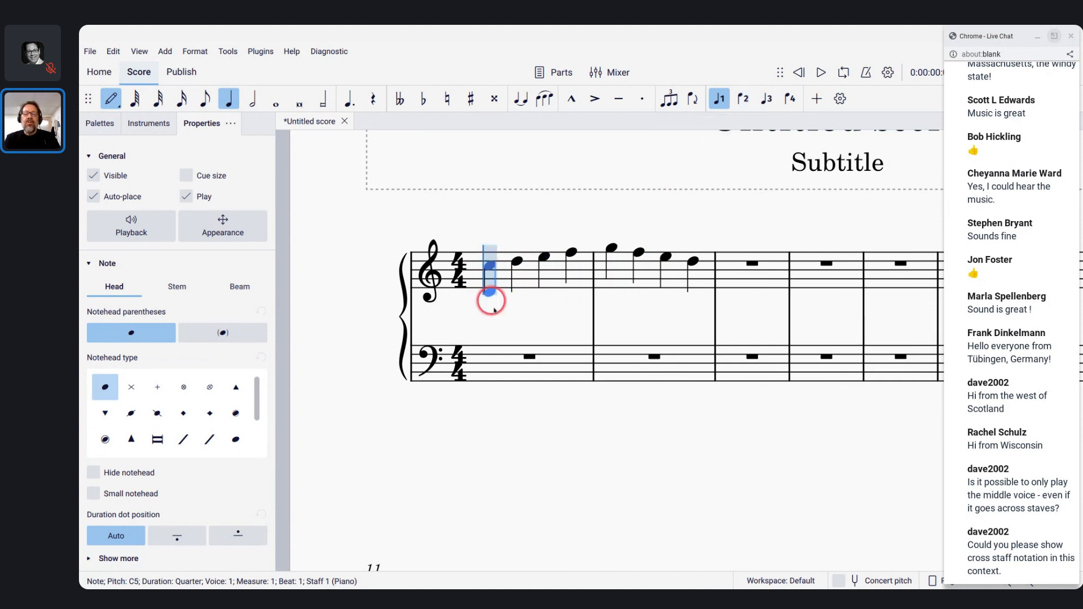
pyautogui.click(744, 102)
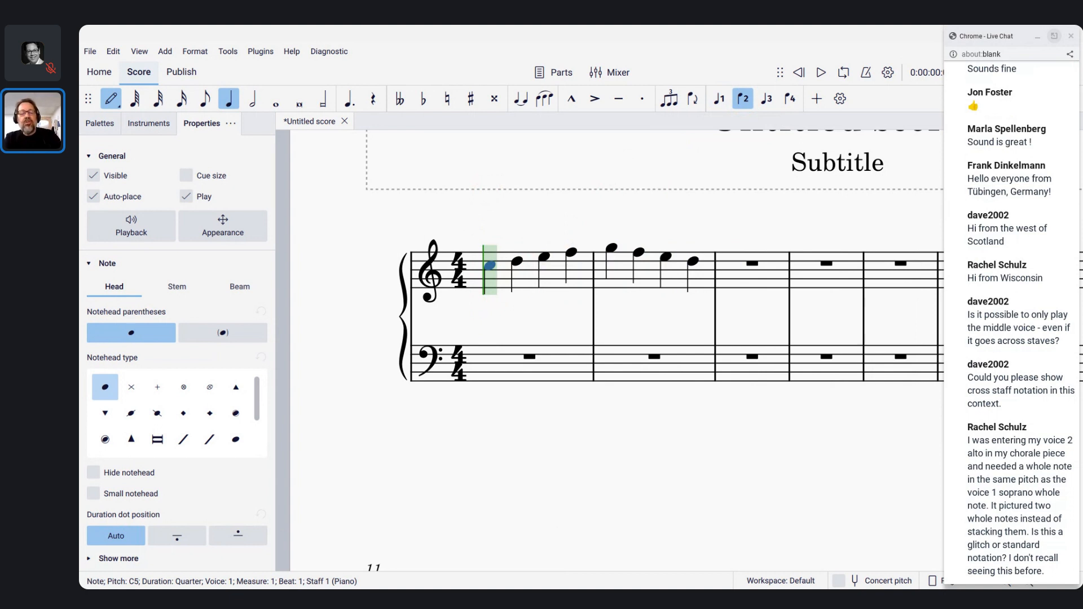
pyautogui.press('e')
pyautogui.hotkey('ctrl', 'Down')
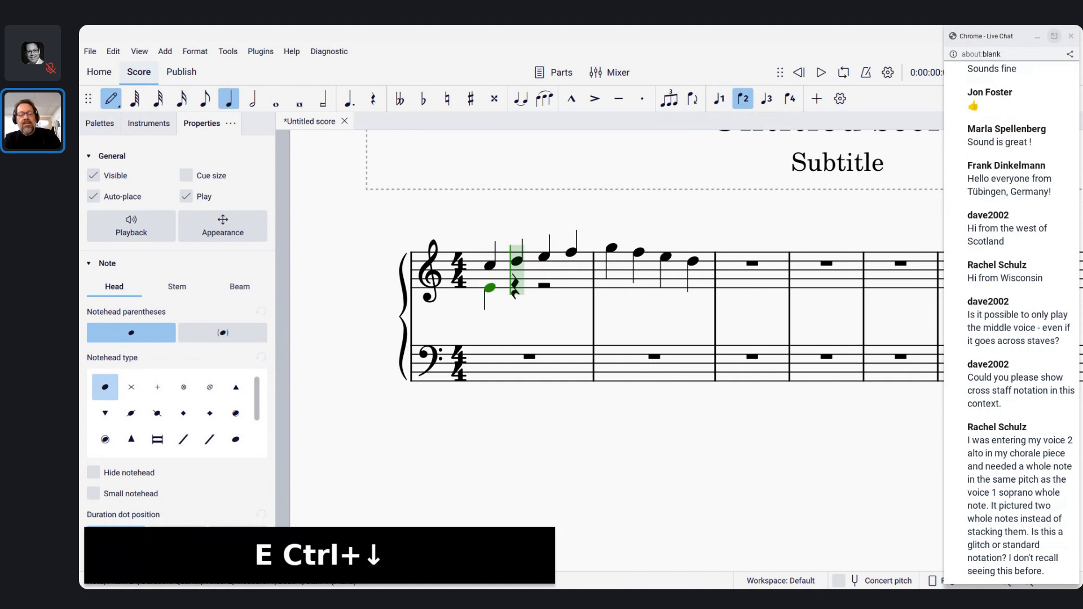
pyautogui.press('d')
pyautogui.press('c')
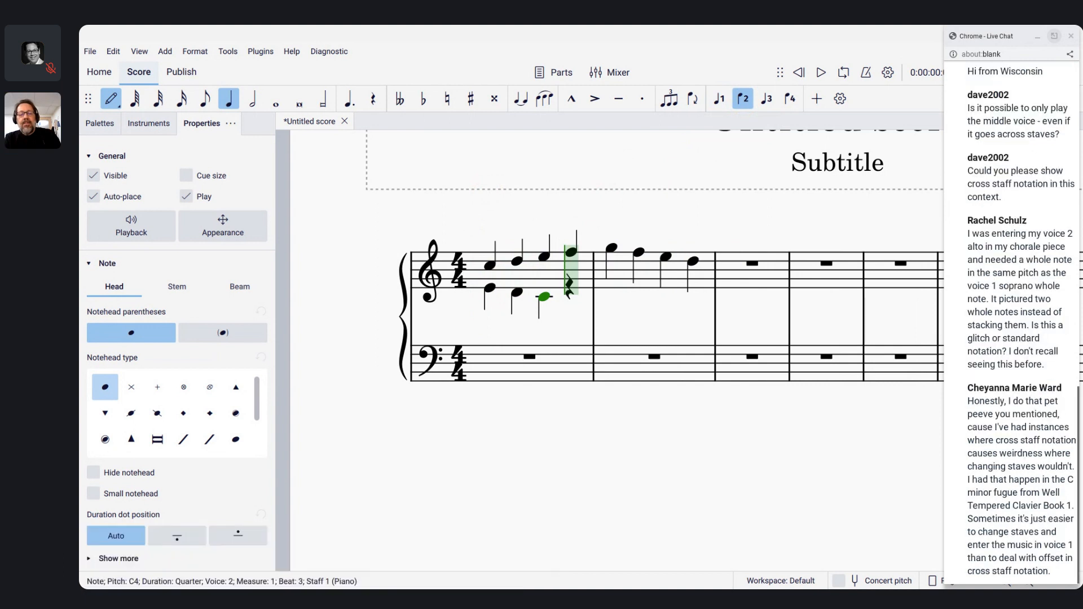
pyautogui.press('b')
pyautogui.press('c')
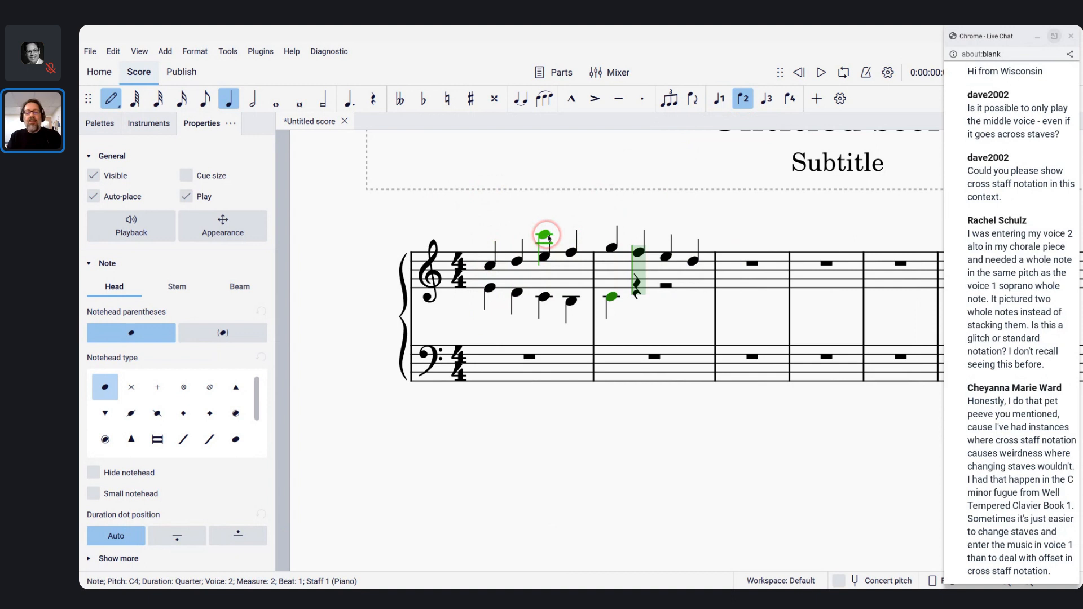
pyautogui.hotkey('ctrl', 'z')
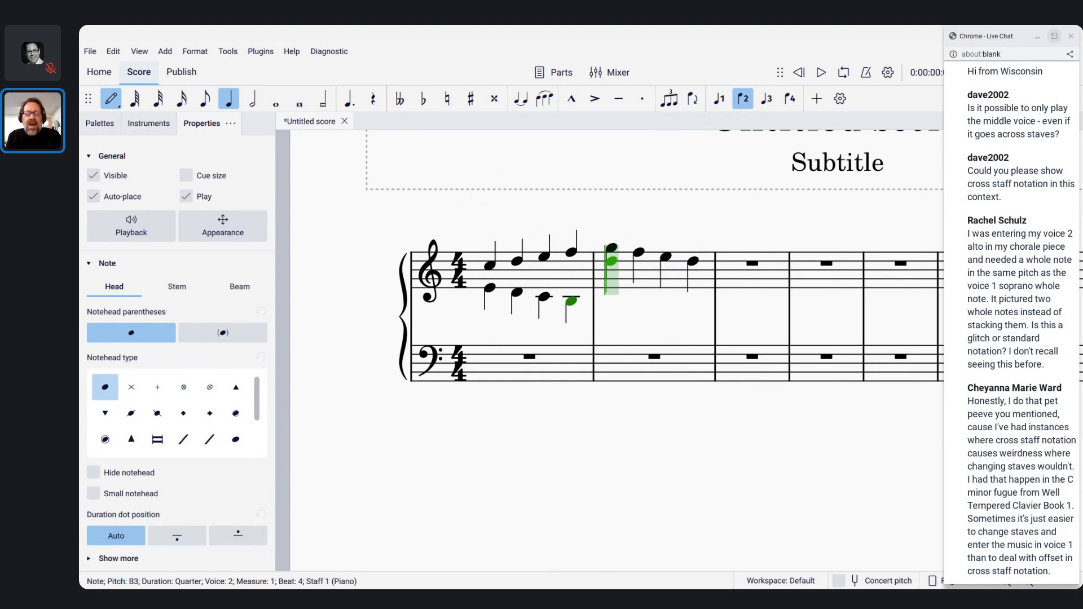
pyautogui.press('c')
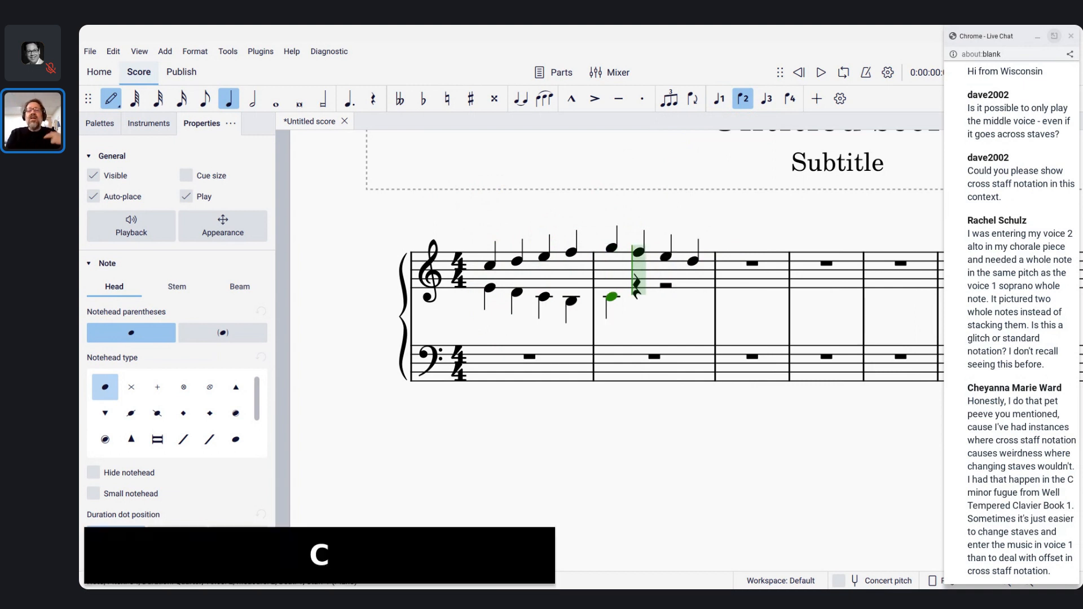
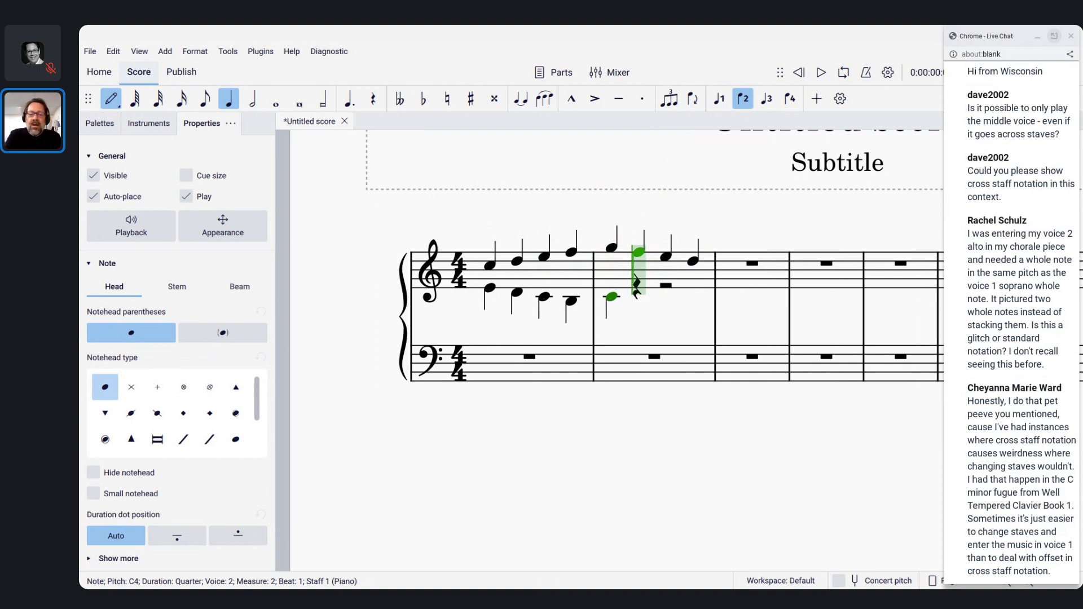
# Switch to the Fugue_in_D_Minor score and look over its opening systems.
pyautogui.hotkey('alt', 'Tab')
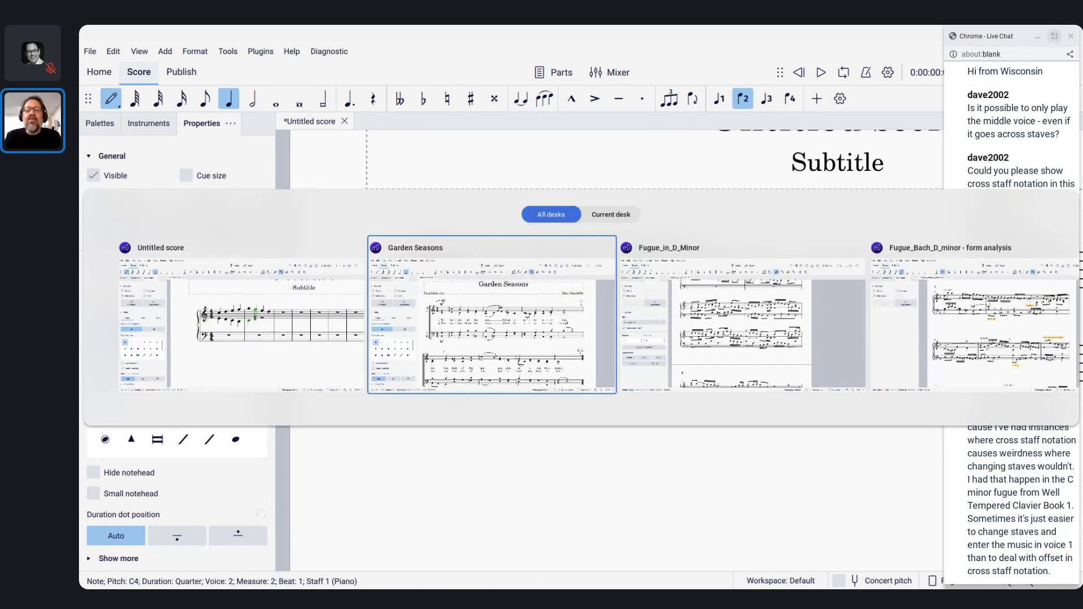
pyautogui.hotkey('alt', 'Tab')
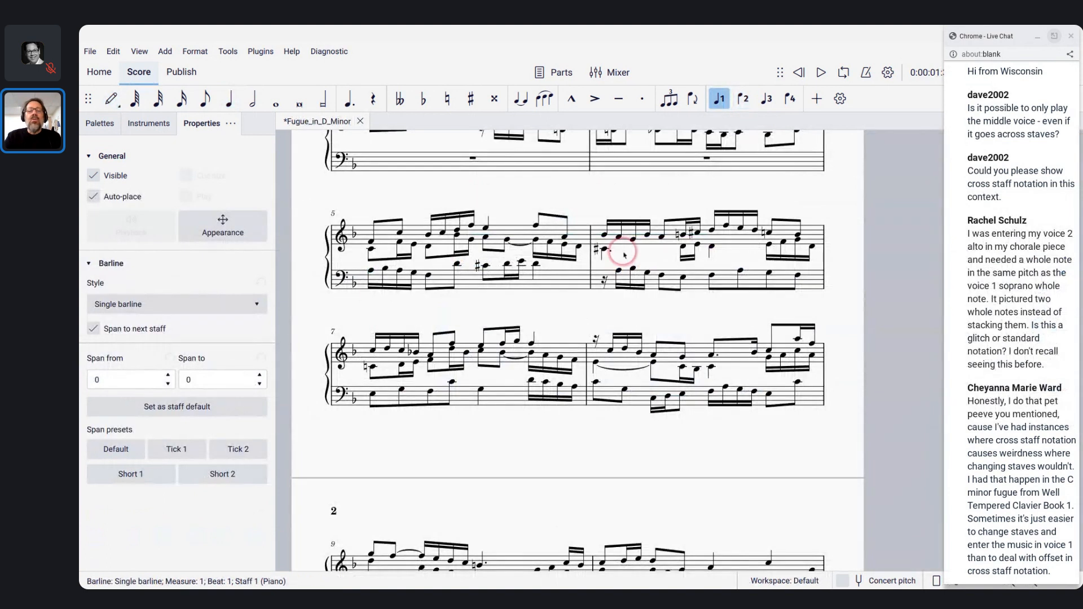
pyautogui.scroll(5, 624, 255)
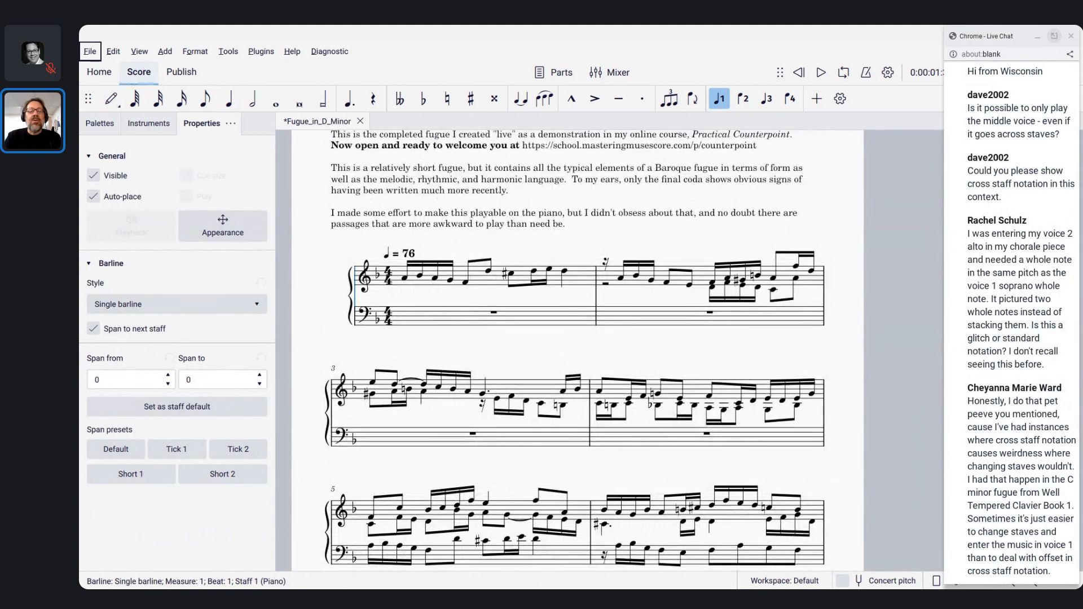
# Switch to the Fugue_Bach_D_minor form analysis score and check the voice of the treble eighth rest and E4 eighth note in measure 14.
pyautogui.hotkey('alt', 'Tab')
pyautogui.hotkey('alt', 'Tab')
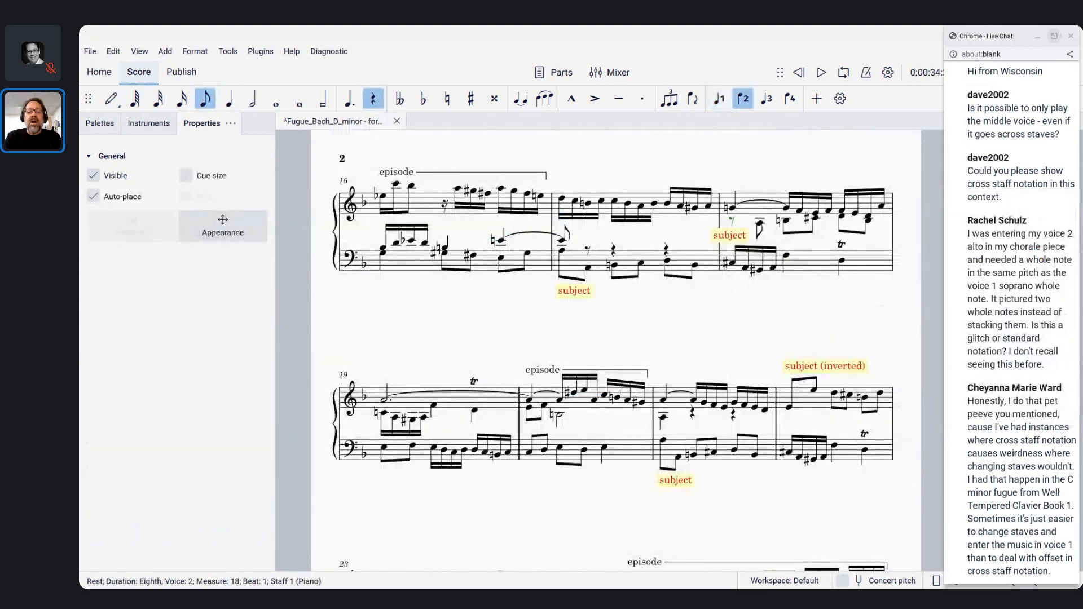
pyautogui.scroll(-3, 615, 339)
pyautogui.scroll(5, 614, 338)
pyautogui.scroll(-1, 623, 251)
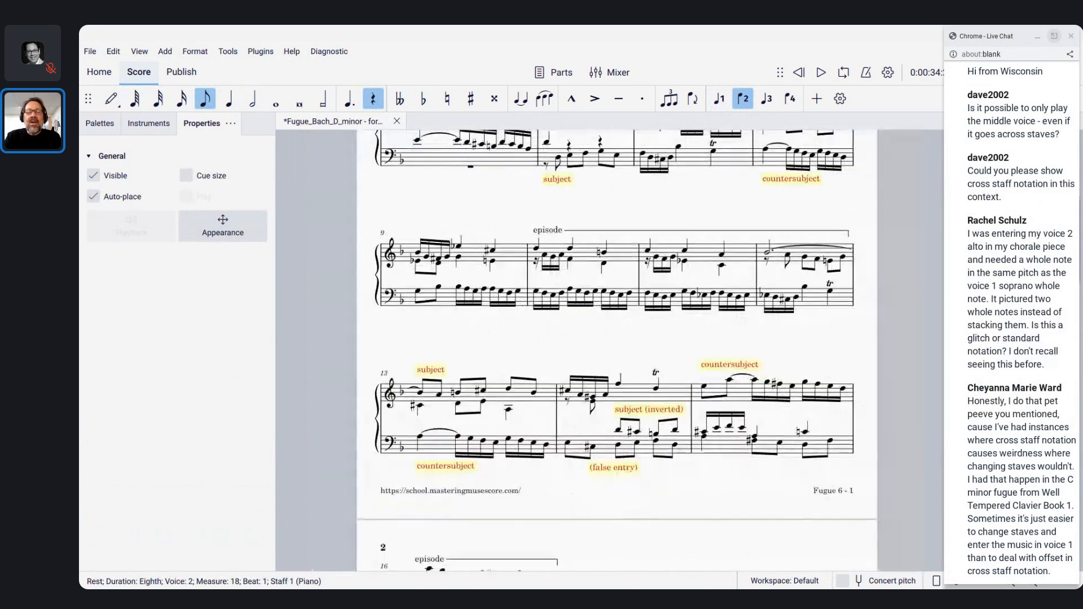
pyautogui.scroll(3, 623, 251)
pyautogui.scroll(-3, 623, 251)
pyautogui.scroll(-1, 623, 251)
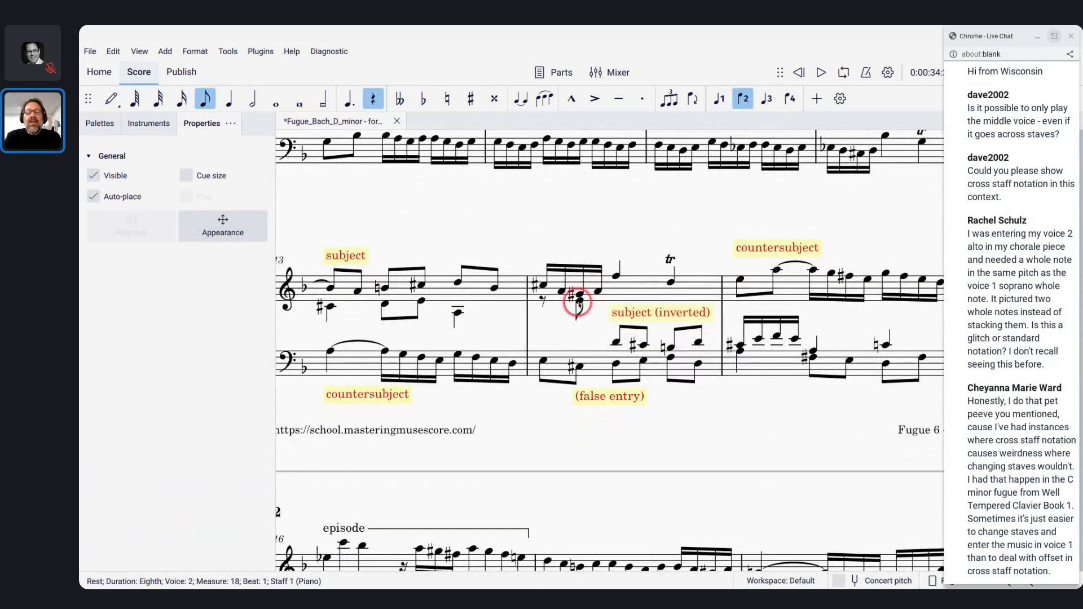
pyautogui.click(543, 301)
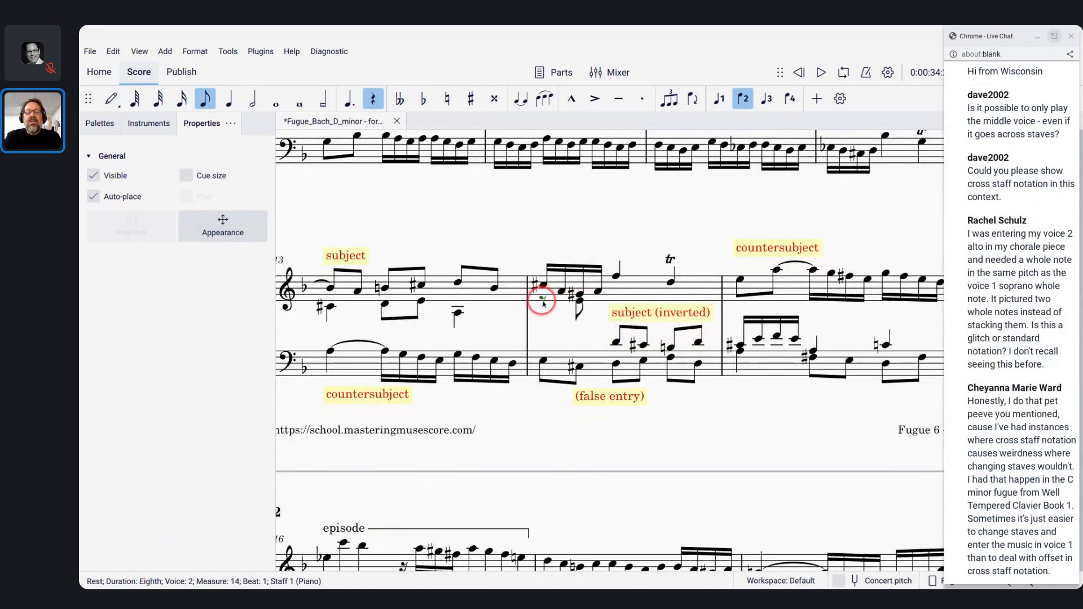
pyautogui.click(580, 302)
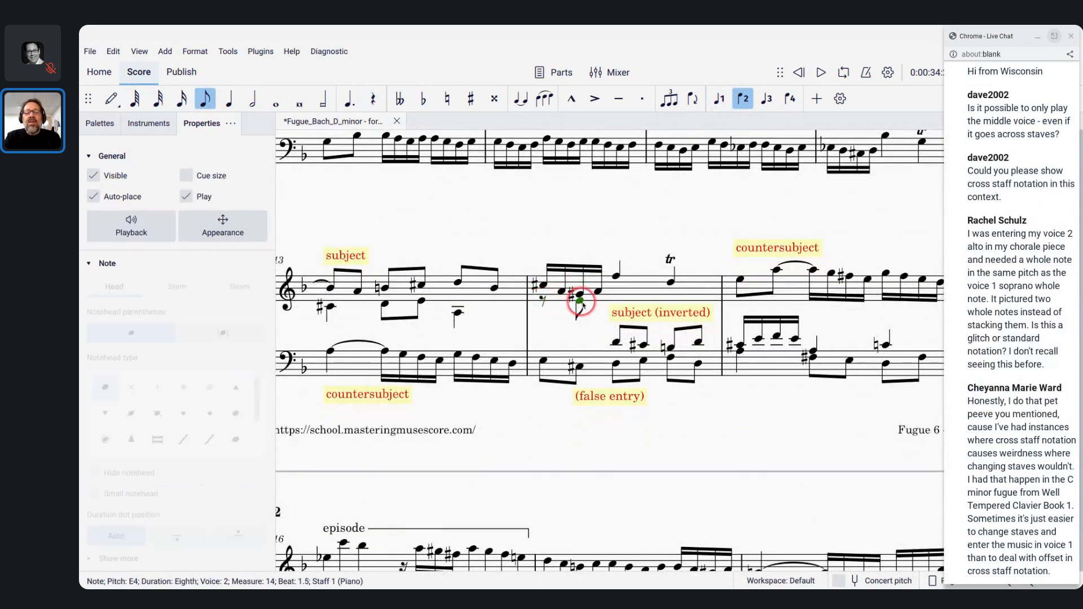
# Add a note-anchored line between the middle voice's treble-staff E4 and bass-staff D4 in measure 14.
pyautogui.click(617, 343)
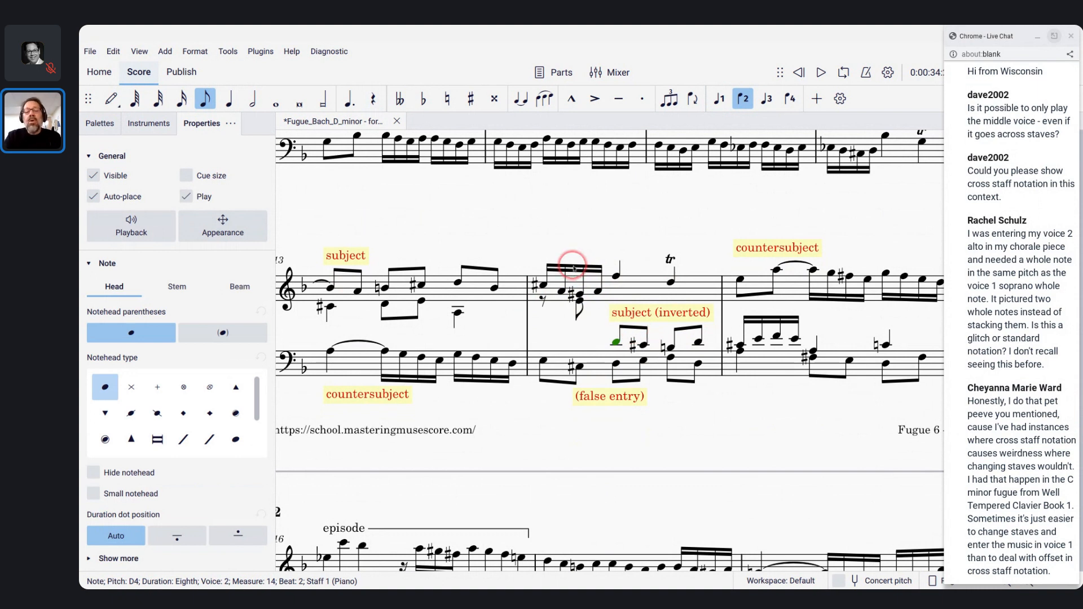
pyautogui.keyDown('ctrl'); pyautogui.click(579, 301); pyautogui.keyUp('ctrl')
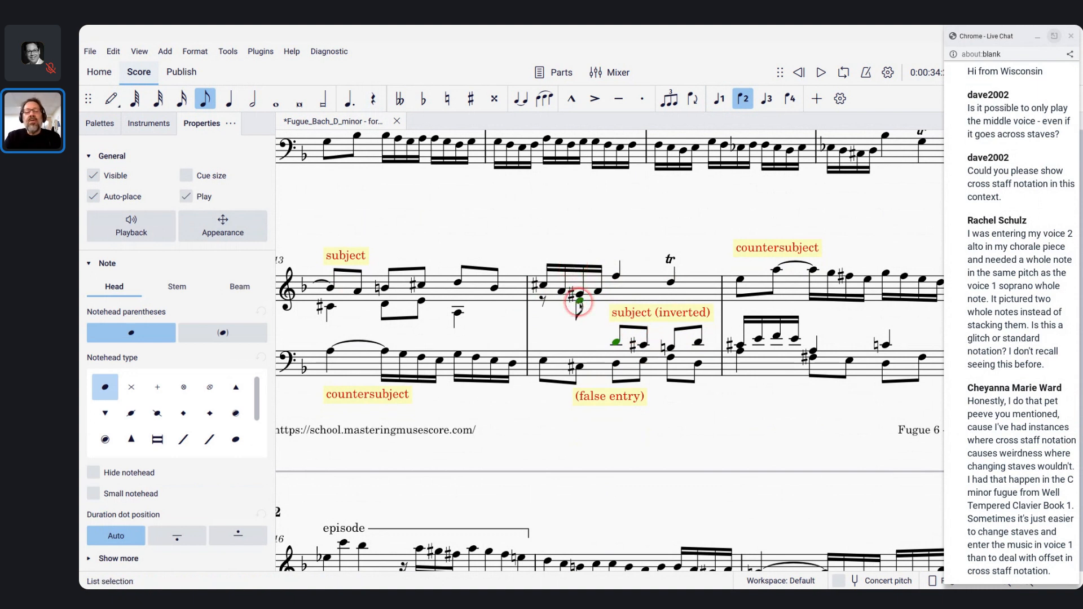
pyautogui.click(167, 52)
pyautogui.moveTo(210, 141)
pyautogui.moveTo(162, 50)
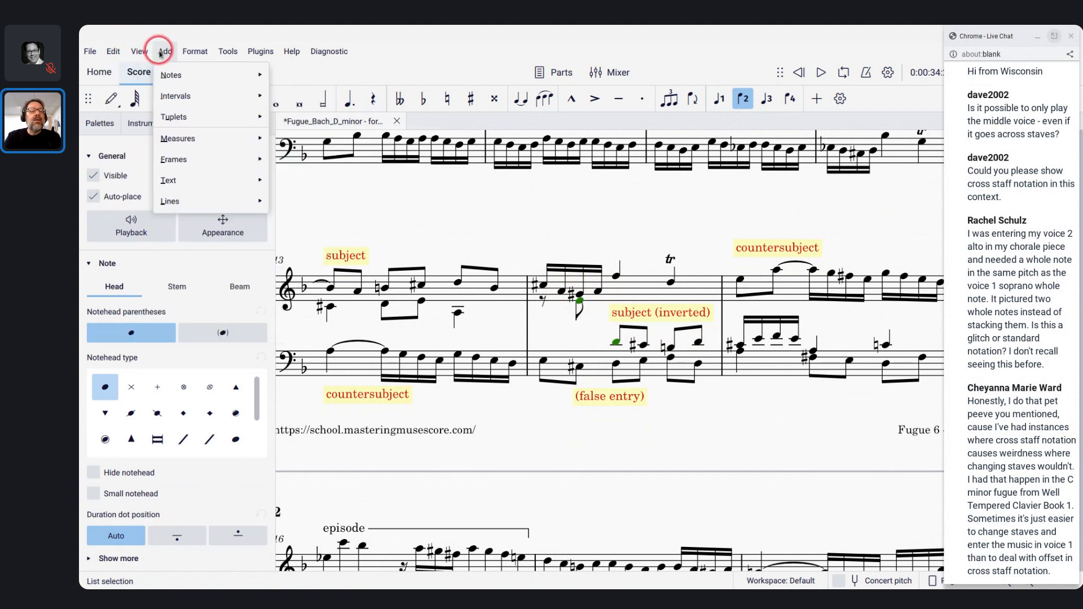
pyautogui.moveTo(175, 160)
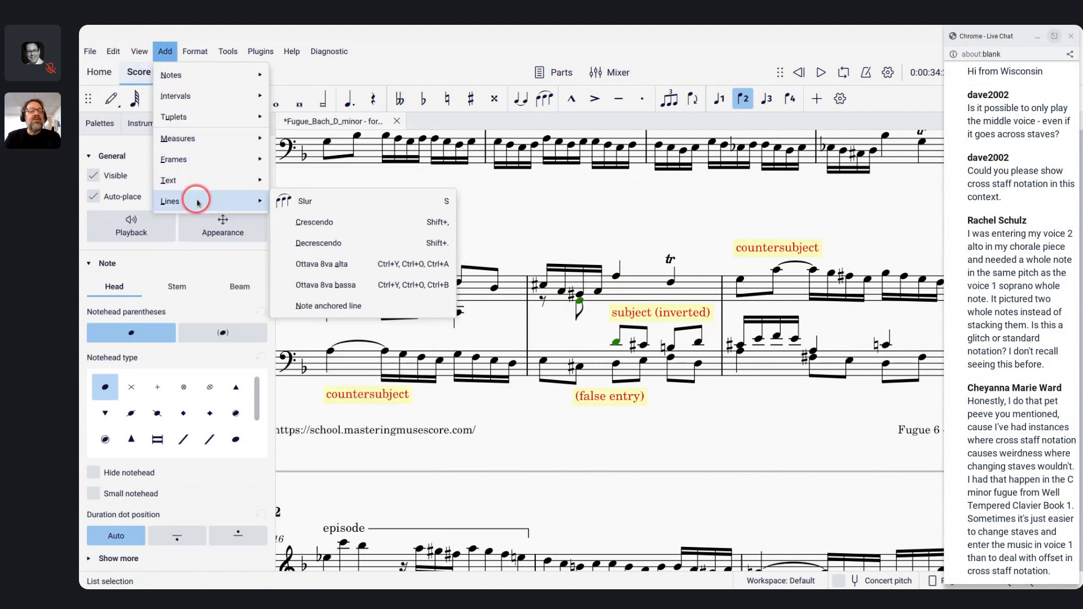
pyautogui.moveTo(194, 200)
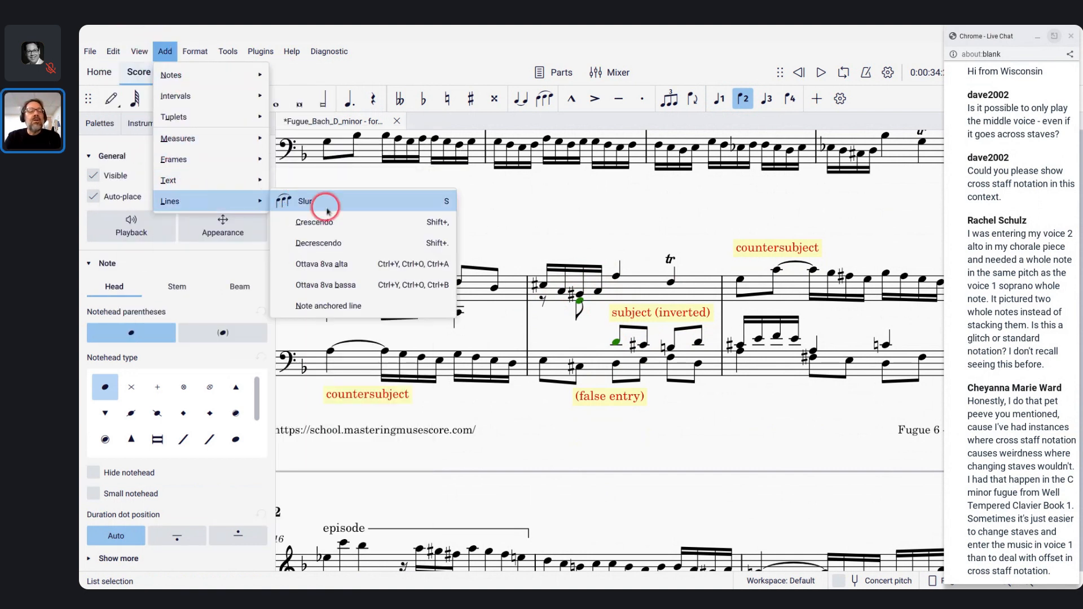
pyautogui.click(373, 308)
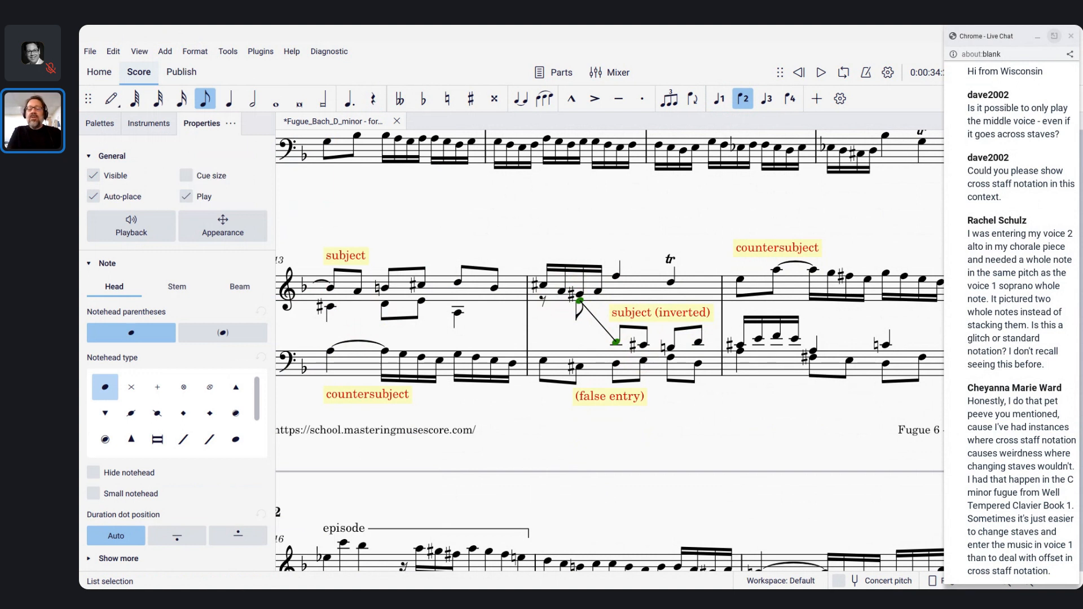
# Switch to the Untitled score and leave note input mode.
pyautogui.hotkey('alt', 'Tab')
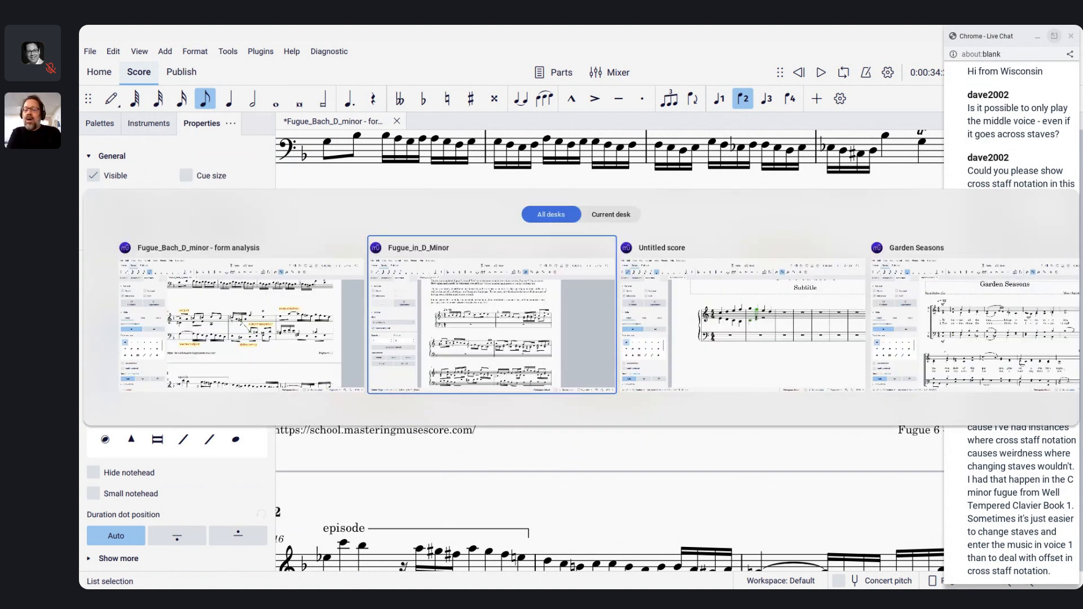
pyautogui.hotkey('alt', 'Tab')
pyautogui.hotkey('alt', 'Tab')
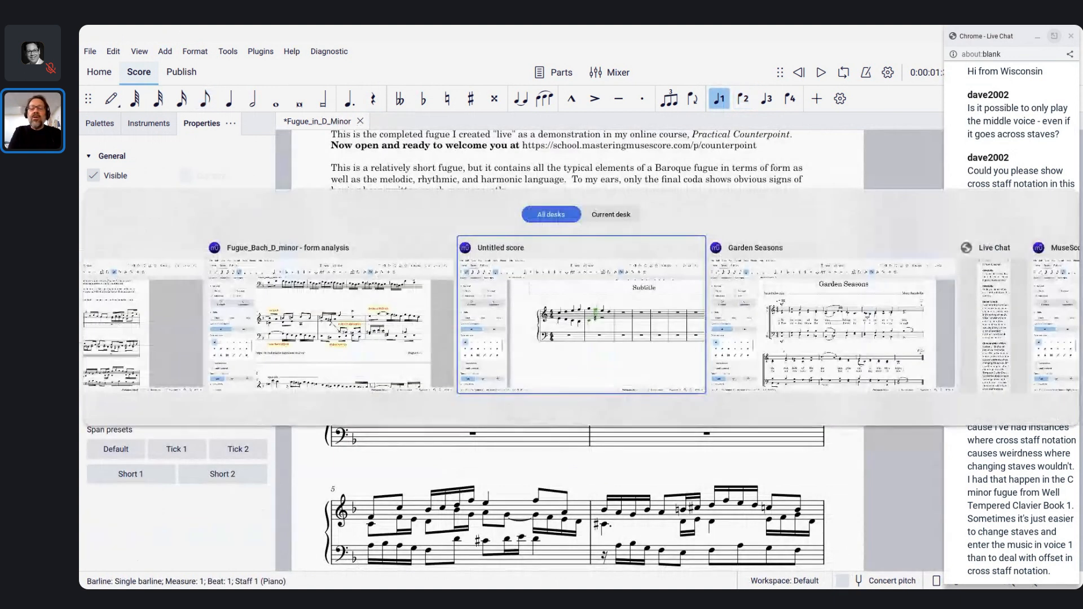
pyautogui.hotkey('alt', 'Tab')
pyautogui.hotkey('shift', 'alt', 'Tab')
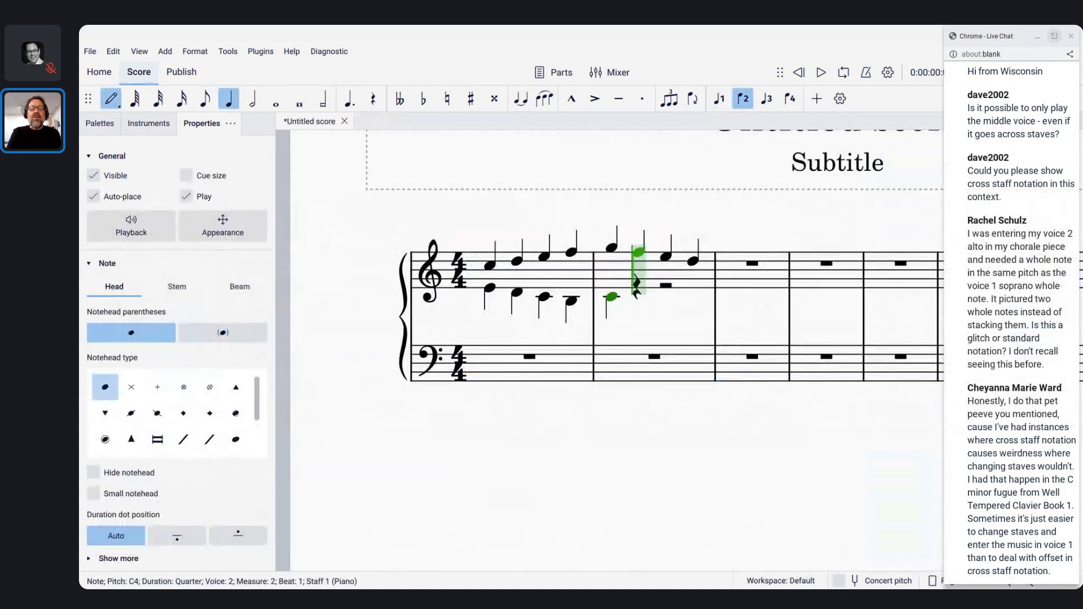
pyautogui.click(613, 305)
pyautogui.press('Escape')
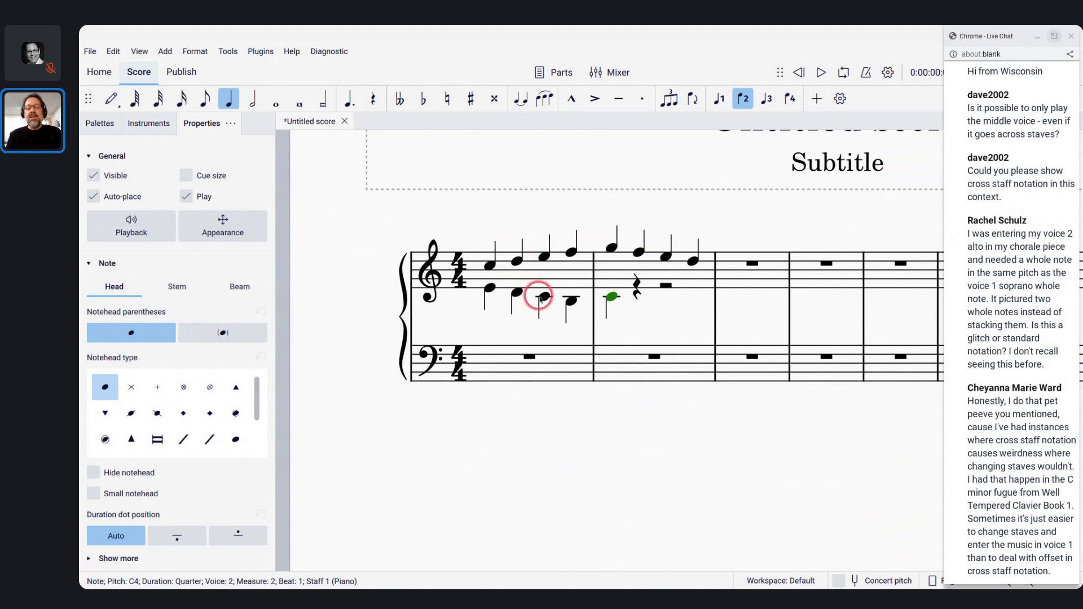
# Move the voice 2 C4 on beat 3 of measure 1 to the bass staff as cross-staff notation.
pyautogui.click(543, 297)
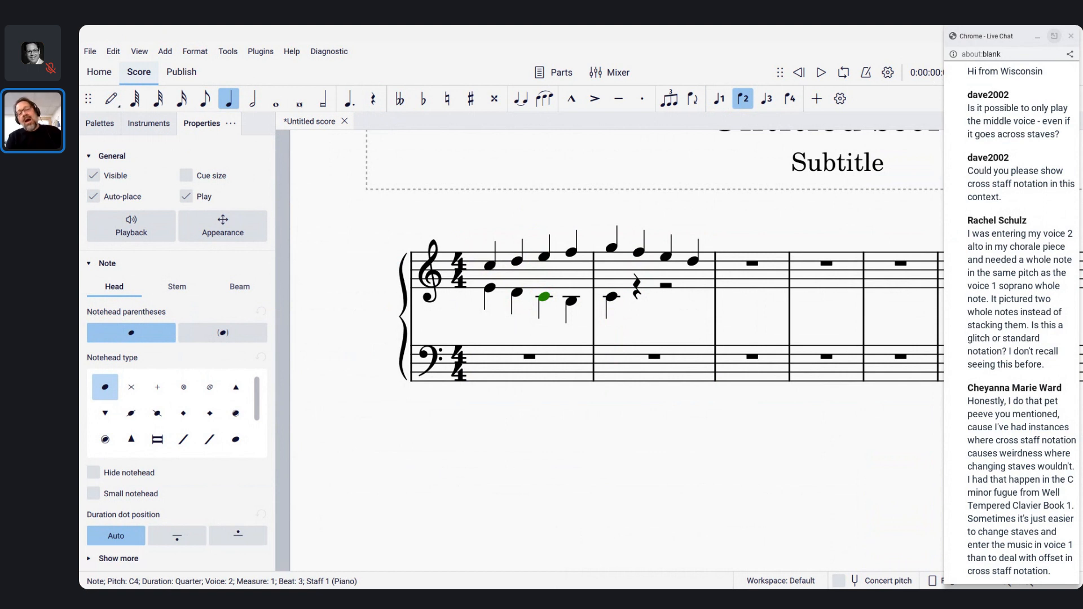
pyautogui.click(545, 298)
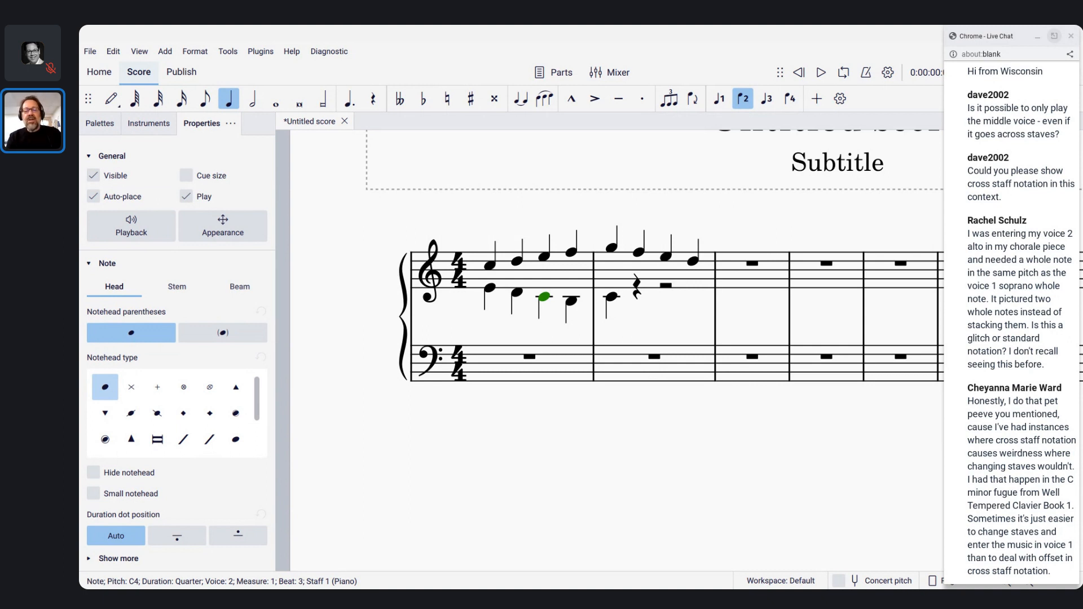
pyautogui.hotkey('ctrl', 'shift', 'Down')
pyautogui.hotkey('ctrl', 'shift', 'Up')
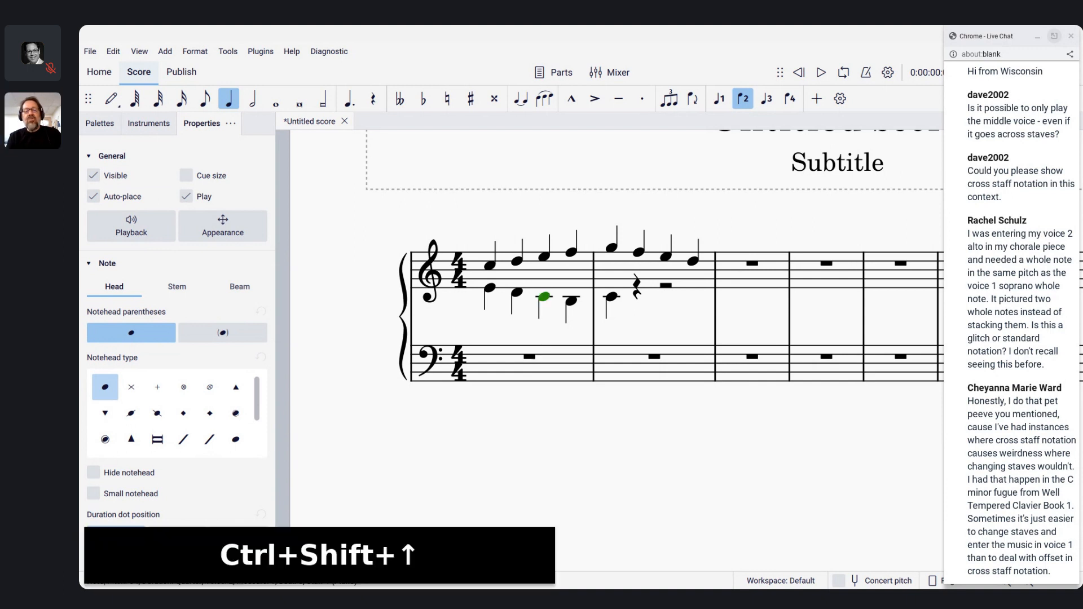
pyautogui.hotkey('ctrl', 'shift', 'Down')
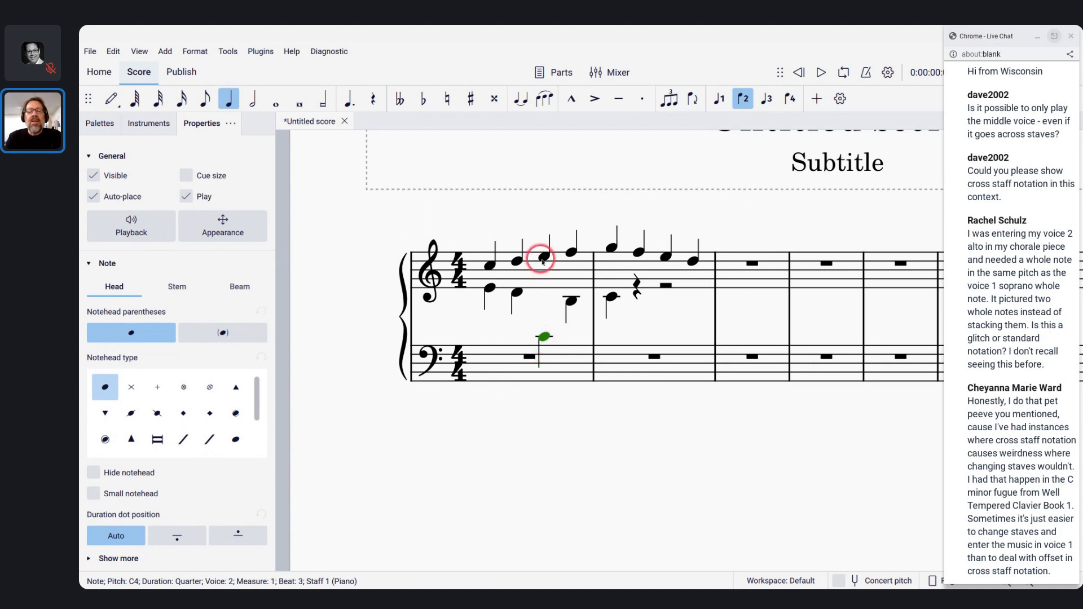
# Move the voice 2 B3 on beat 4 of measure 1 and C4 on beat 1 of measure 2 to the bass staff.
pyautogui.click(571, 303)
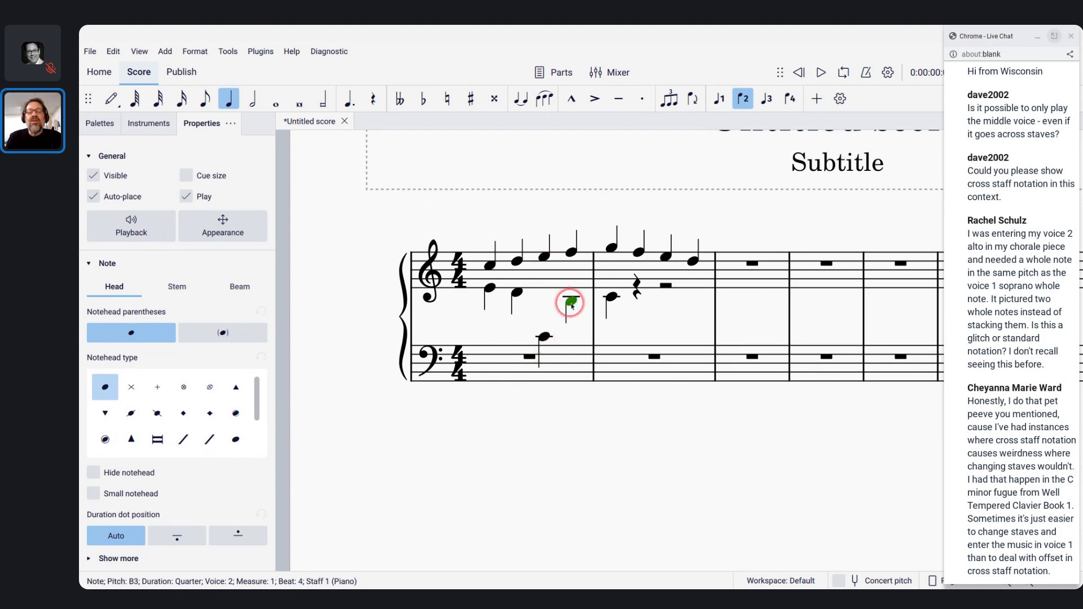
pyautogui.keyDown('ctrl'); pyautogui.click(611, 303); pyautogui.keyUp('ctrl')
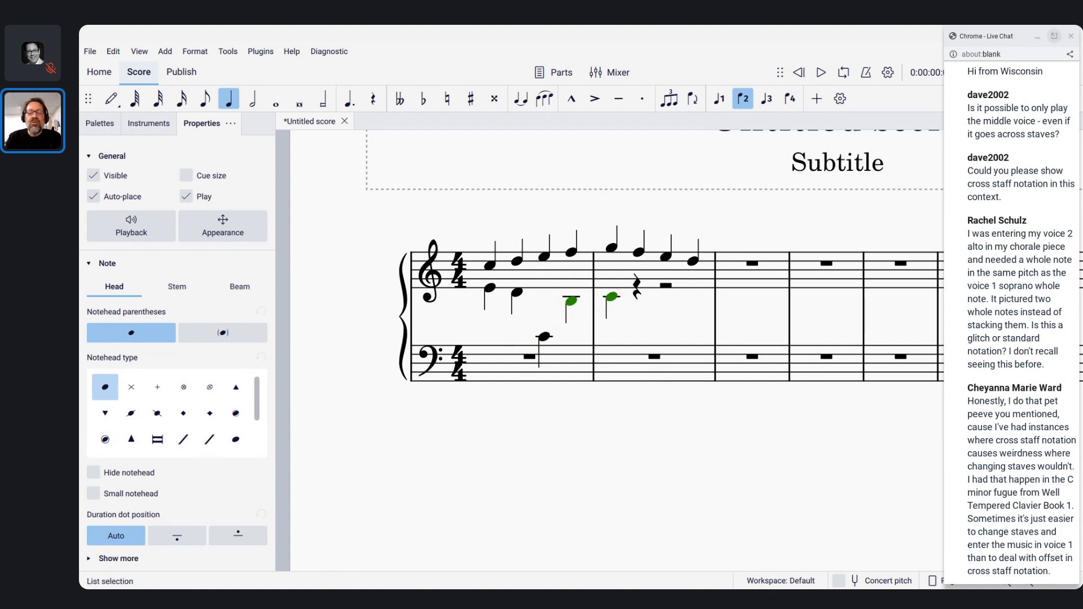
pyautogui.hotkey('ctrl', 'shift', 'Down')
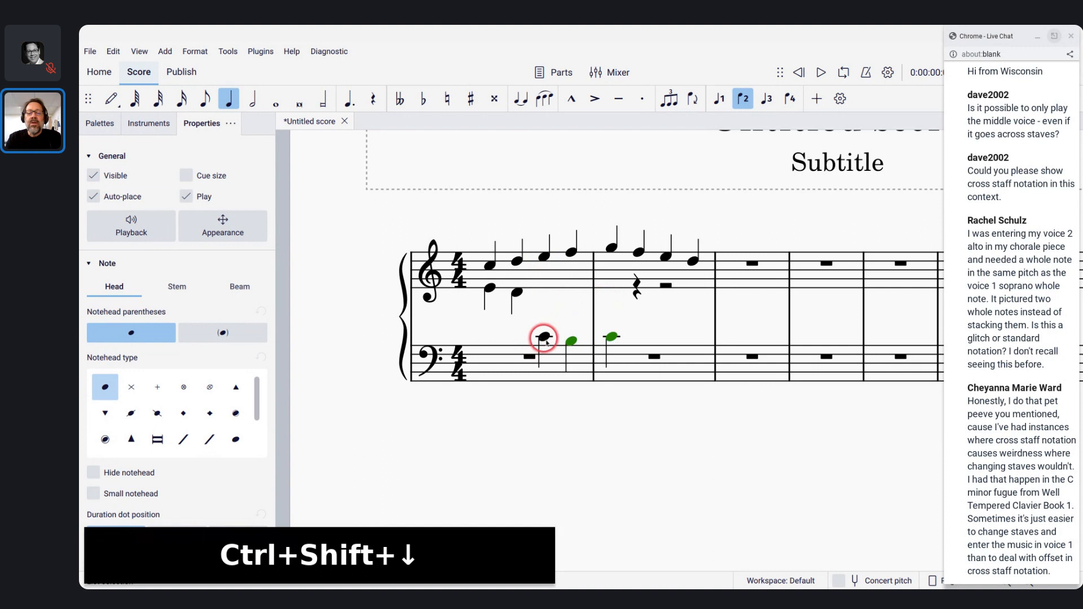
# Undo both cross-staff moves of the voice 2 notes in measures 1 and 2.
pyautogui.click(529, 357)
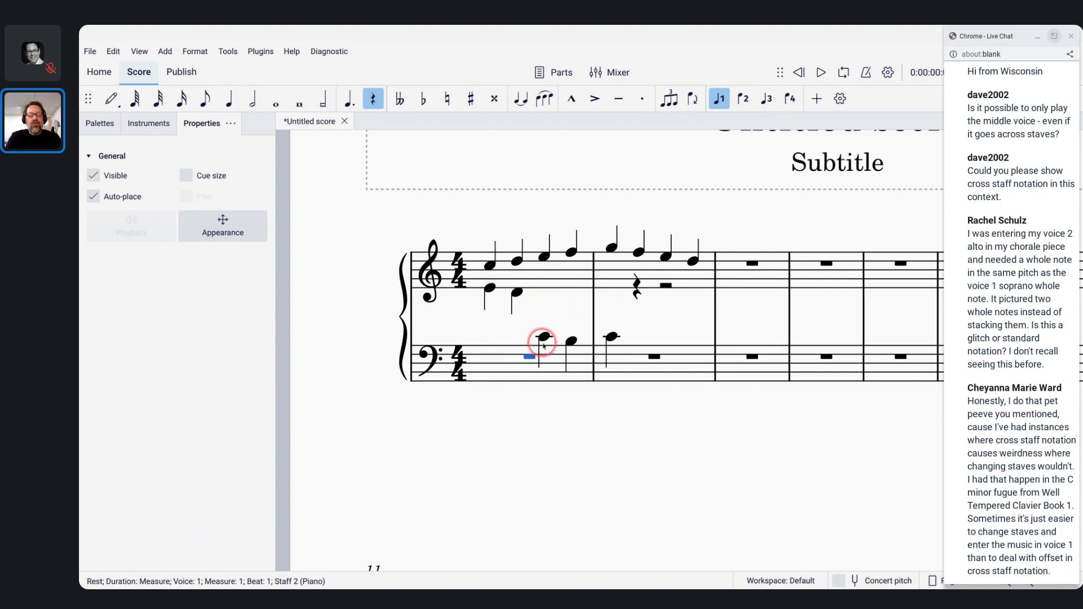
pyautogui.hotkey('ctrl', 'z')
pyautogui.hotkey('ctrl', 'z')
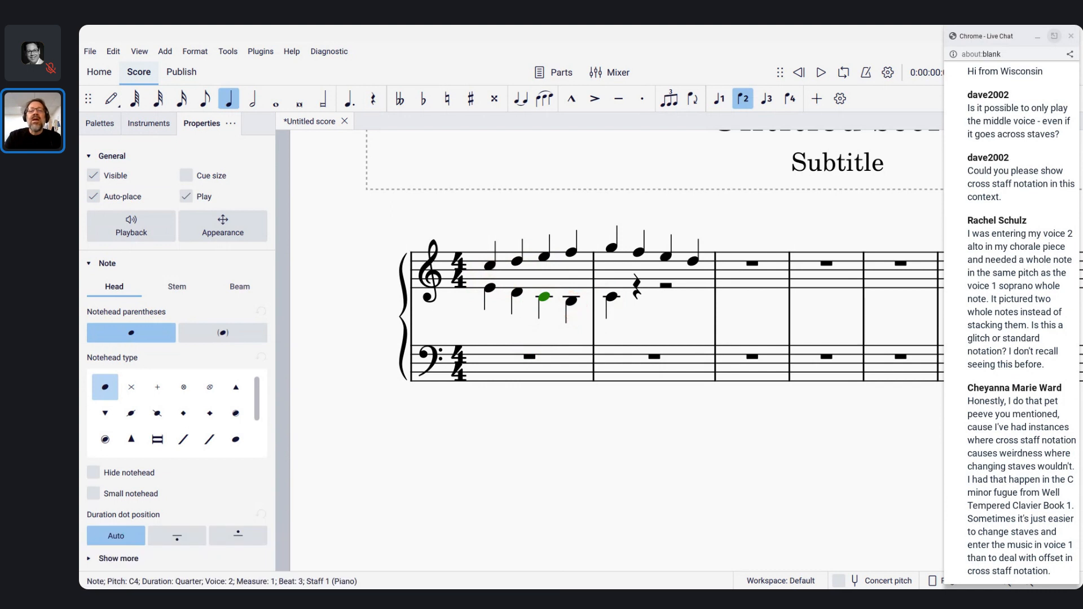
# Select the voice 2 C4 and B3 ending measure 1 and the C4 starting measure 2, and make Cross-staff beaming visible in the toolbar.
pyautogui.keyDown('ctrl'); pyautogui.click(564, 301); pyautogui.keyUp('ctrl')
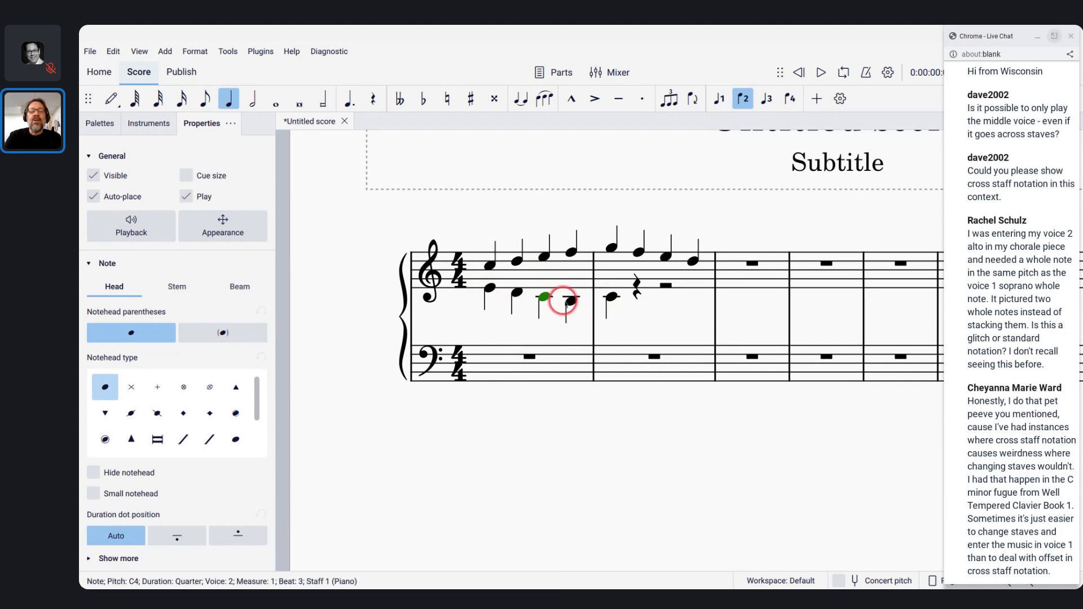
pyautogui.keyDown('ctrl'); pyautogui.click(610, 298); pyautogui.keyUp('ctrl')
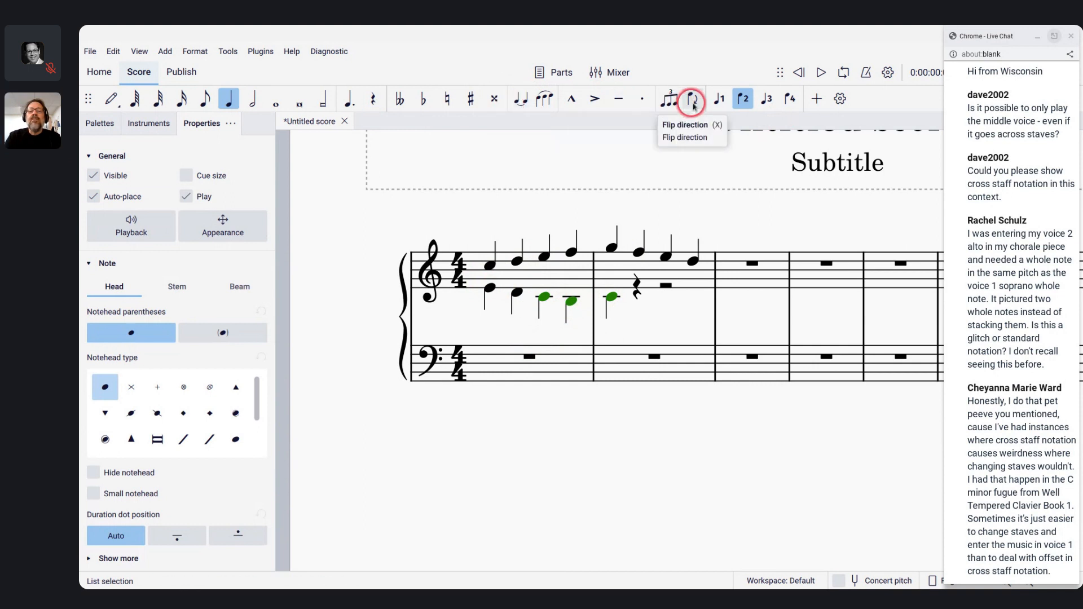
pyautogui.click(816, 101)
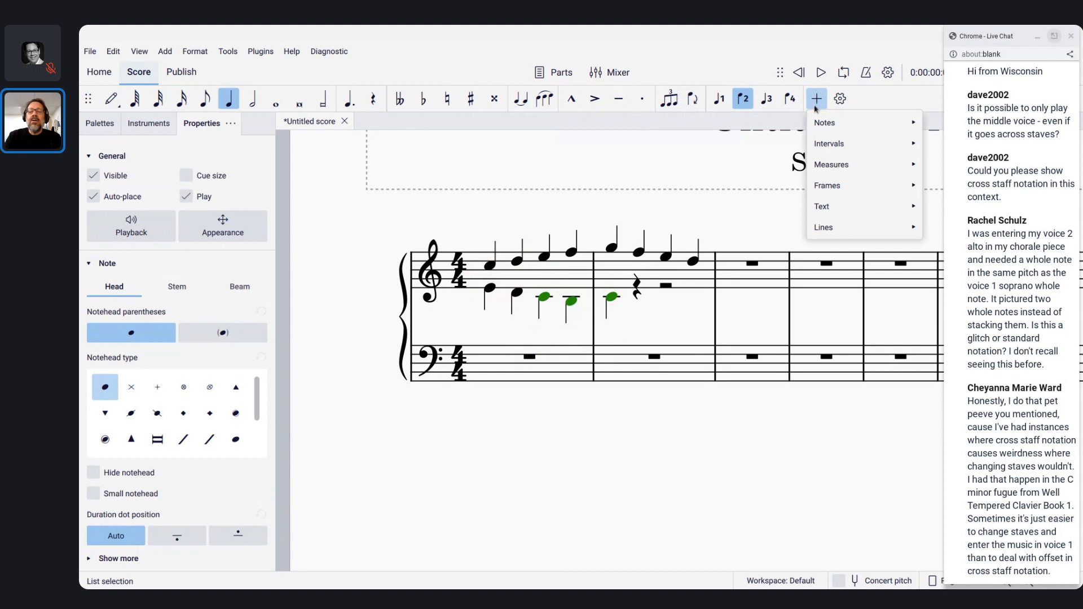
pyautogui.click(839, 100)
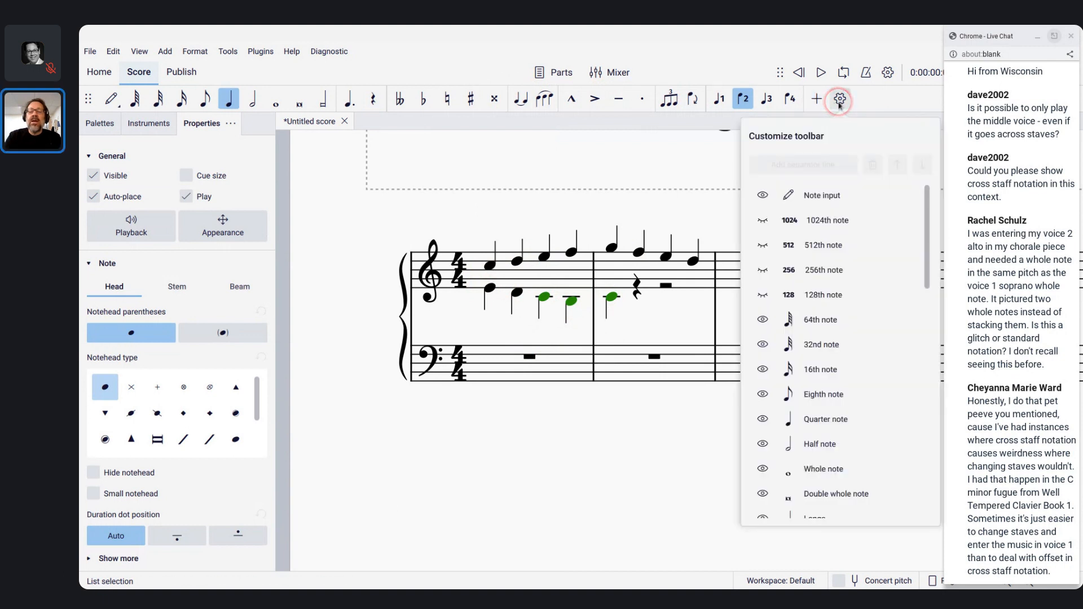
pyautogui.scroll(-7, 835, 277)
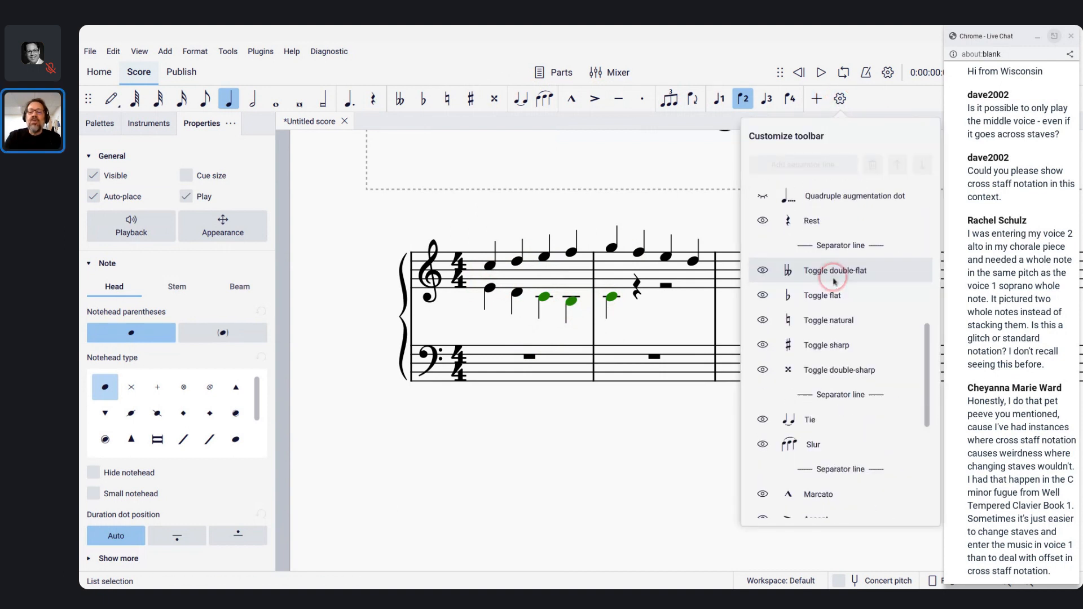
pyautogui.scroll(-3, 835, 281)
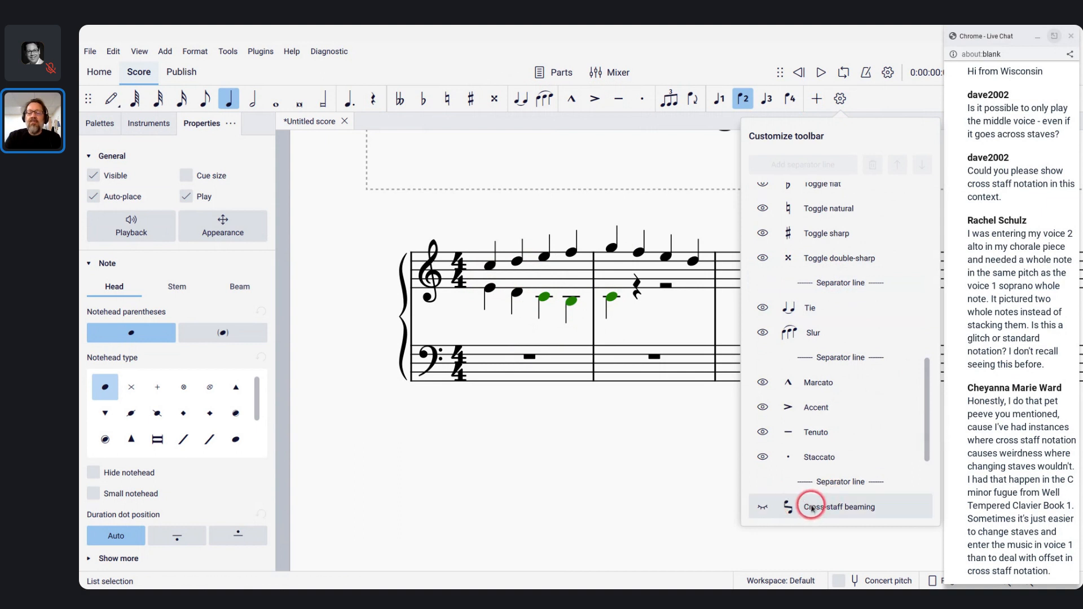
pyautogui.click(763, 508)
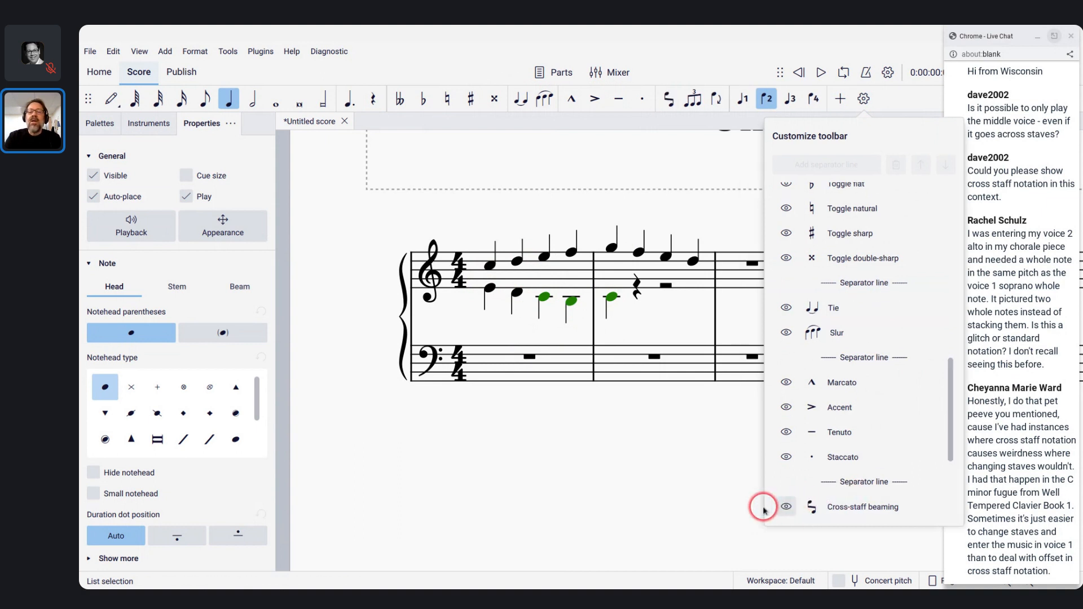
# Move the three selected voice 2 notes to the staff below using the Cross-staff beaming command.
pyautogui.click(669, 111)
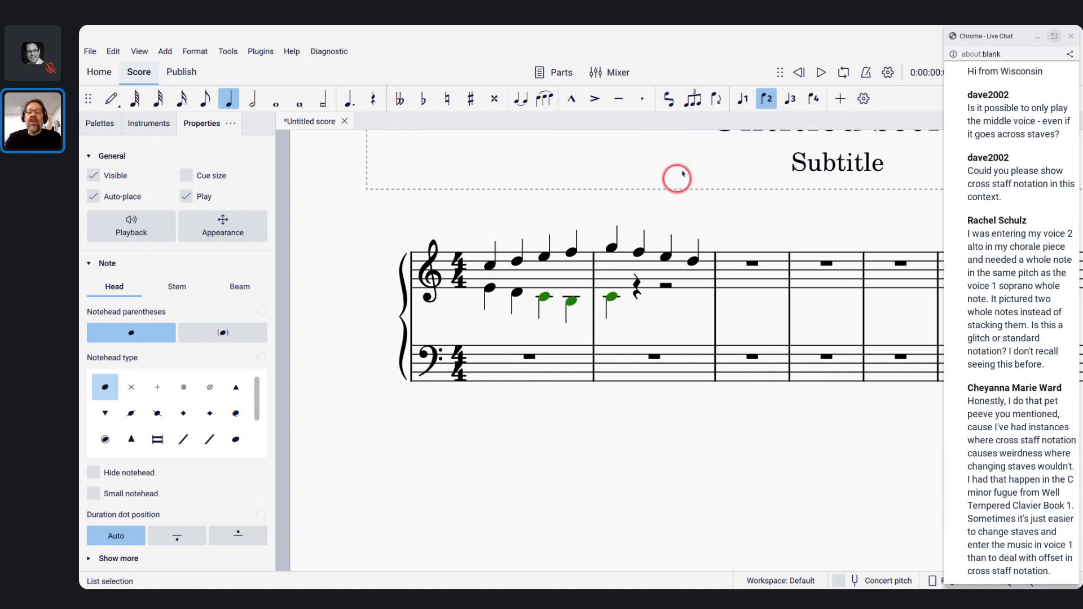
pyautogui.click(670, 101)
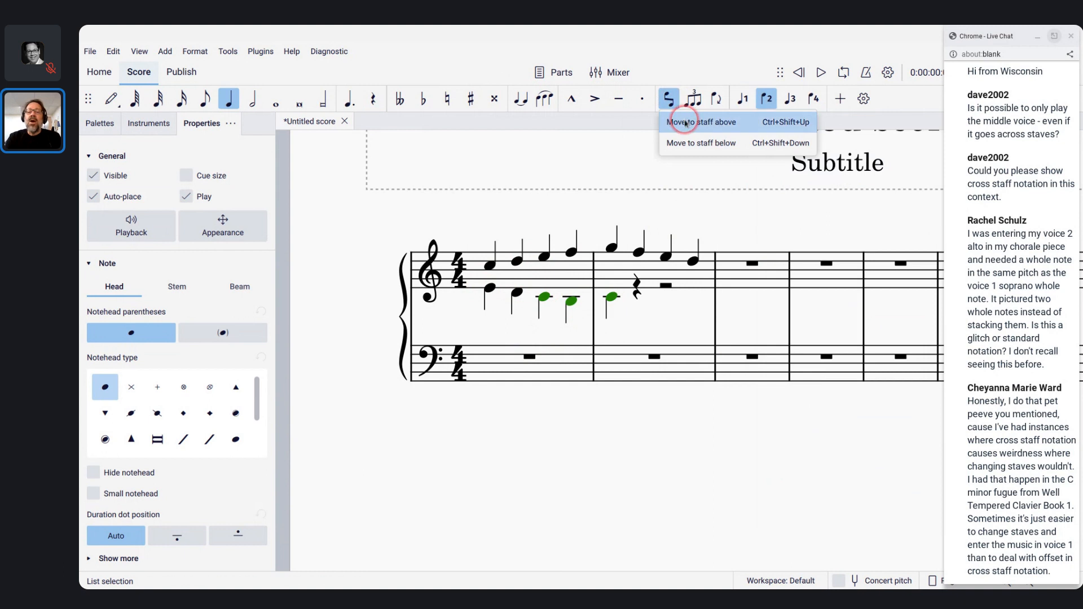
pyautogui.click(683, 143)
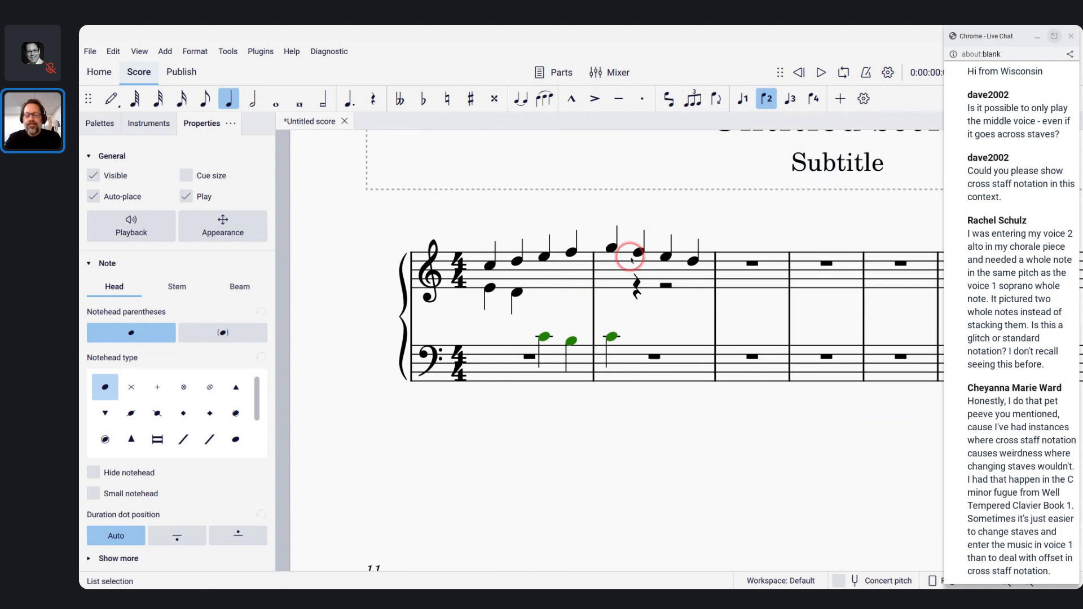
# Enter voice 1 quarter notes G3, A3, B3 and G3 in measure 1 of the bass staff.
pyautogui.click(528, 358)
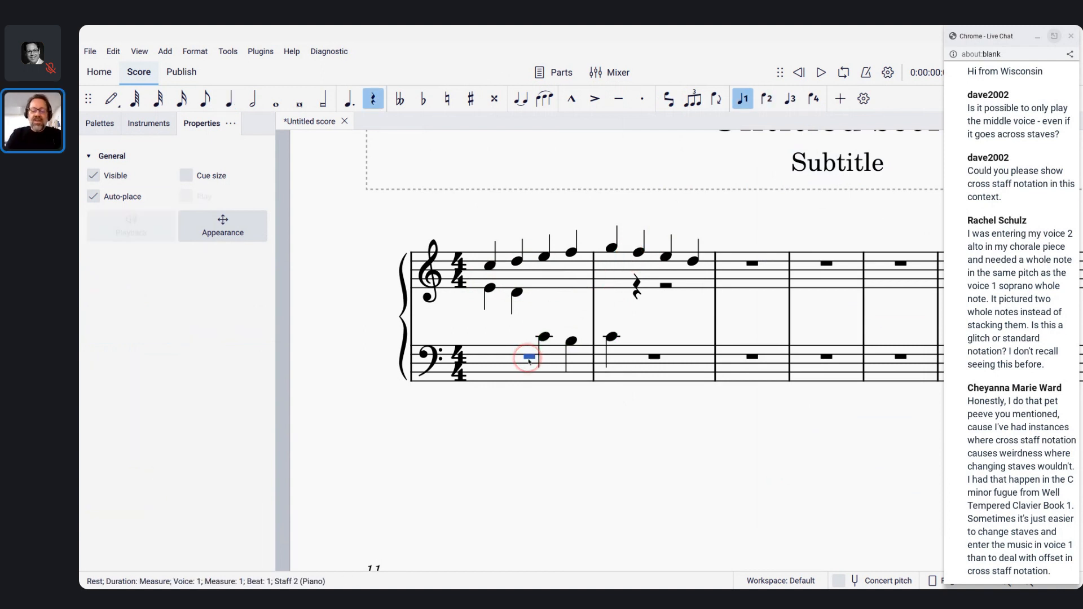
pyautogui.press('n')
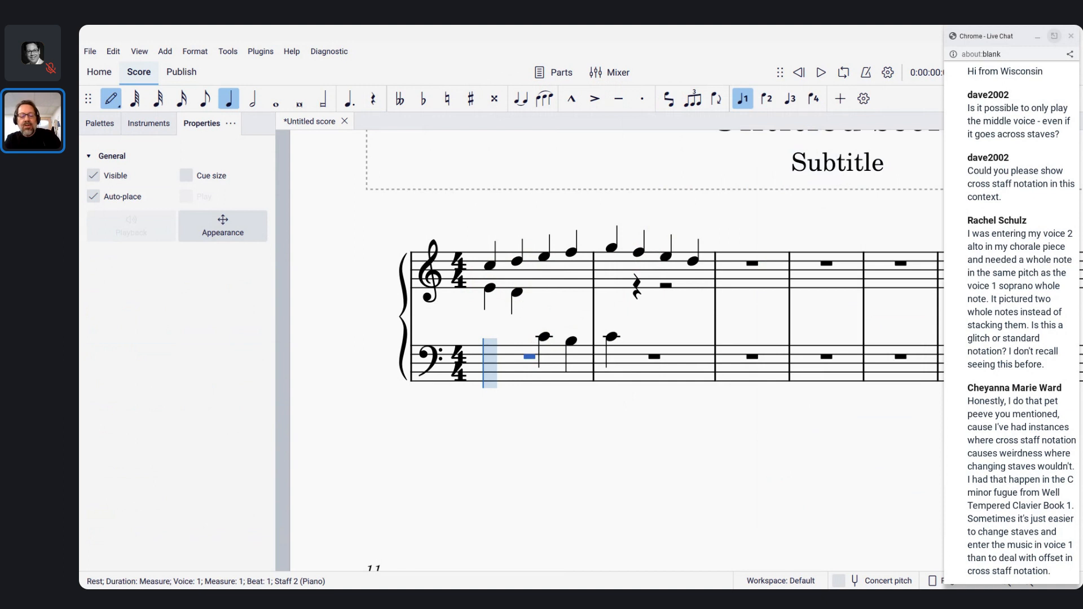
pyautogui.press('5')
pyautogui.press('g')
pyautogui.press('a')
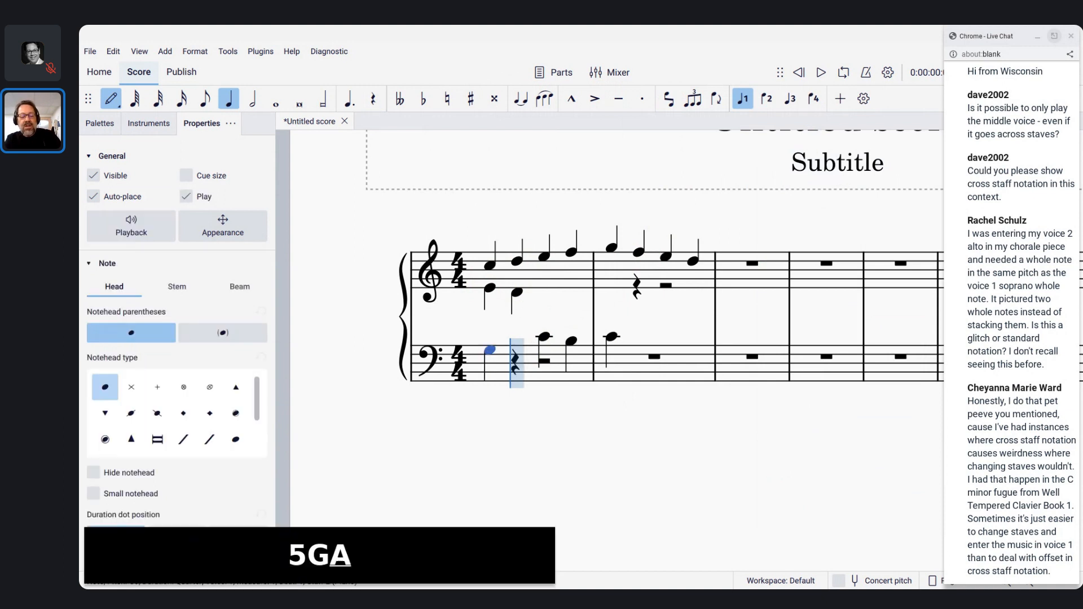
pyautogui.press('b')
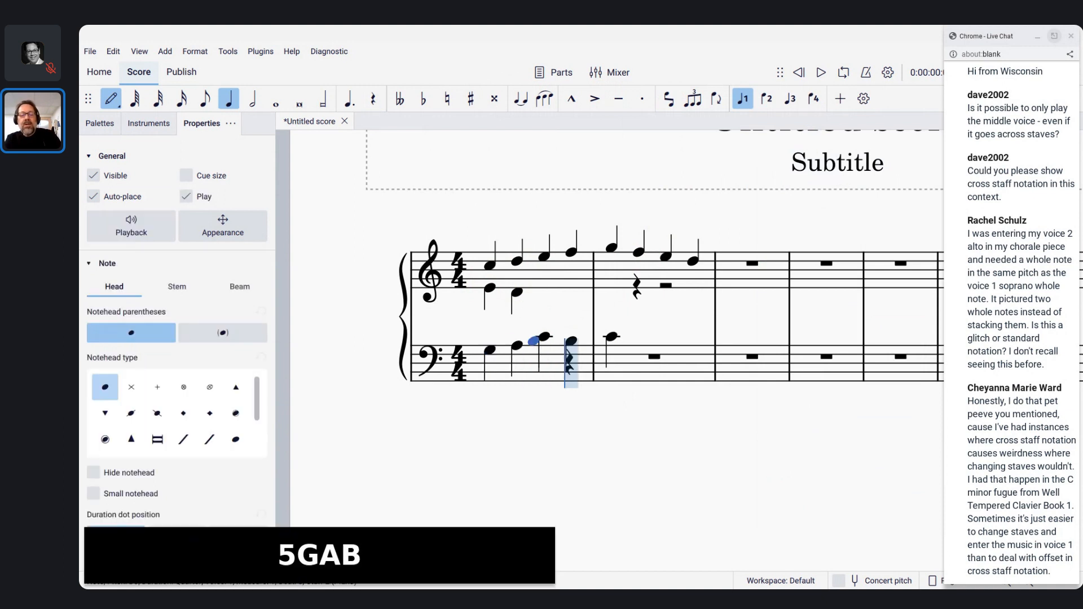
pyautogui.press('g')
pyautogui.press('Escape')
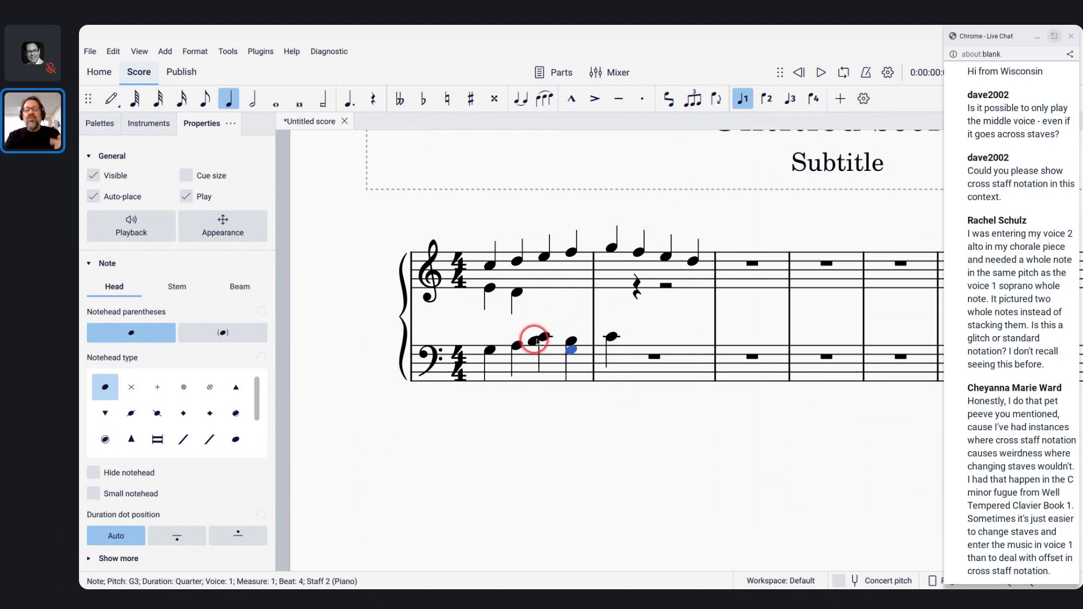
# Flip the stem of the cross-staff voice 2 C4 on beat 3 of measure 1 upward and clear the selection.
pyautogui.scroll(4, 539, 341)
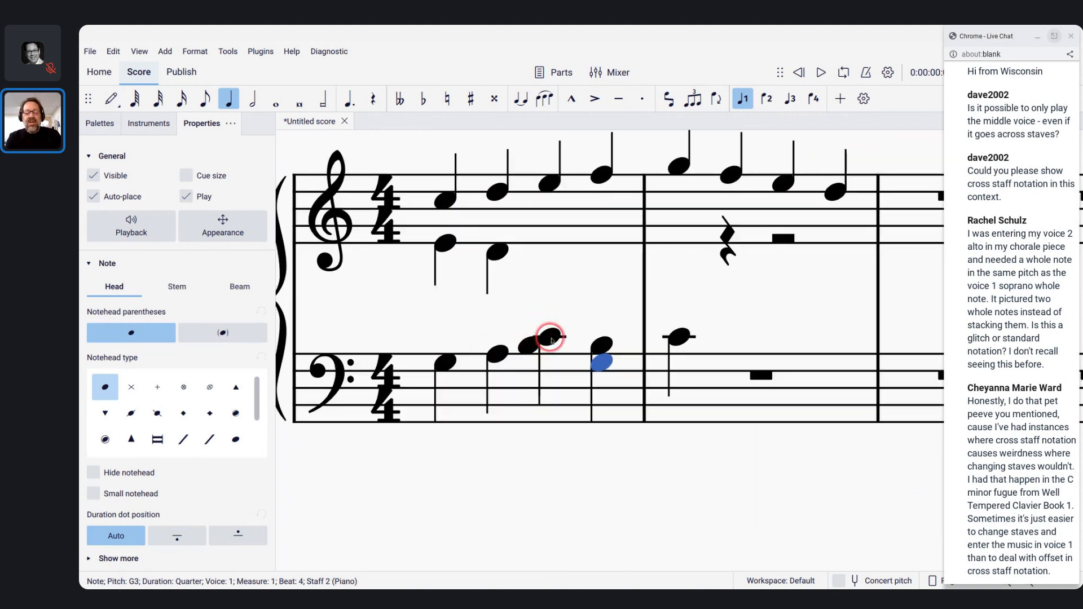
pyautogui.click(550, 340)
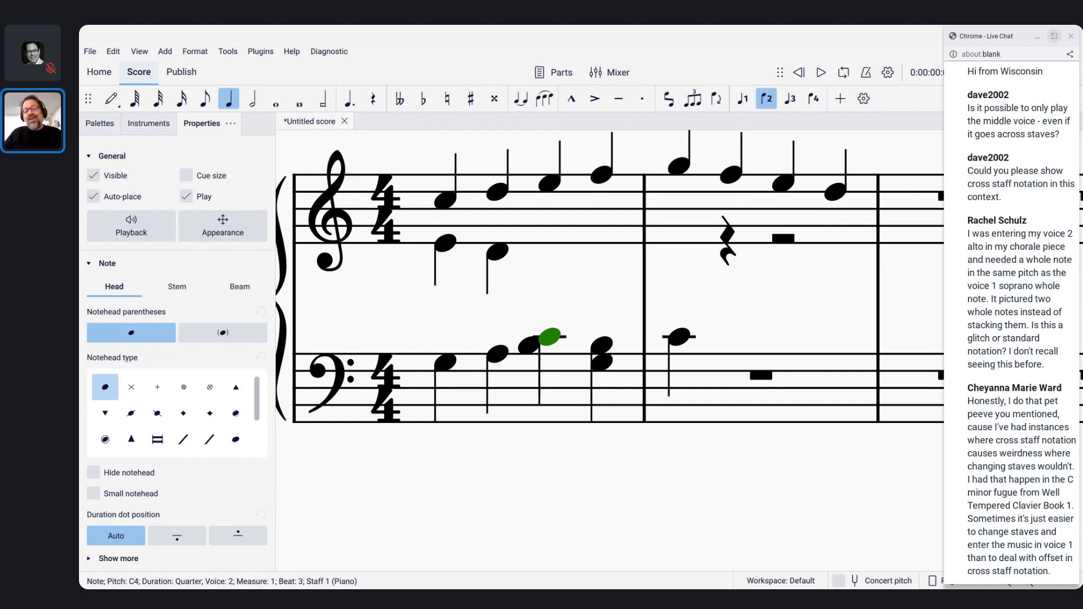
pyautogui.press('x')
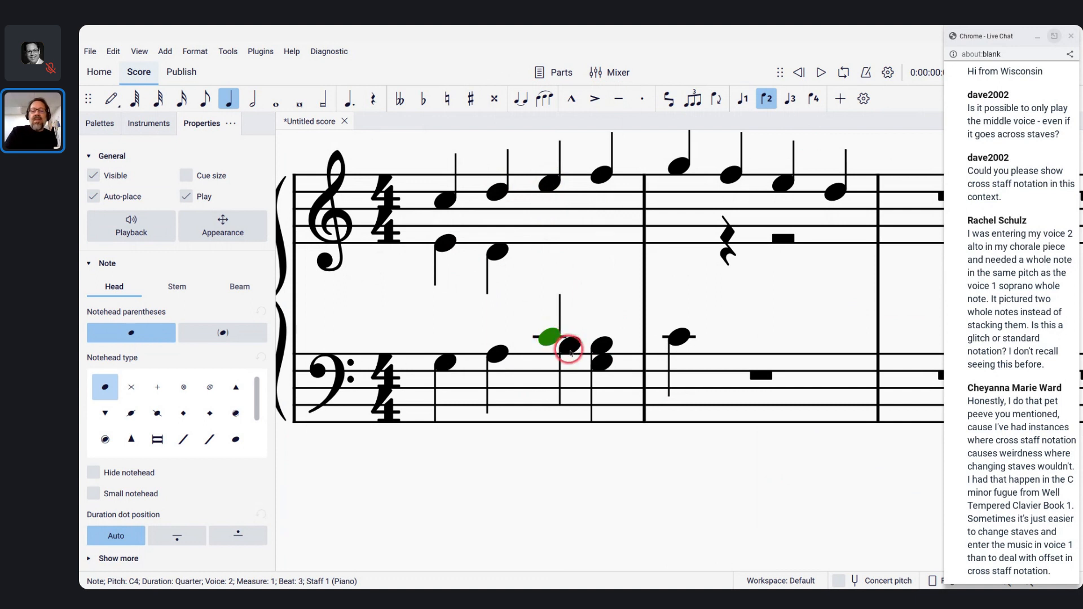
pyautogui.click(570, 347)
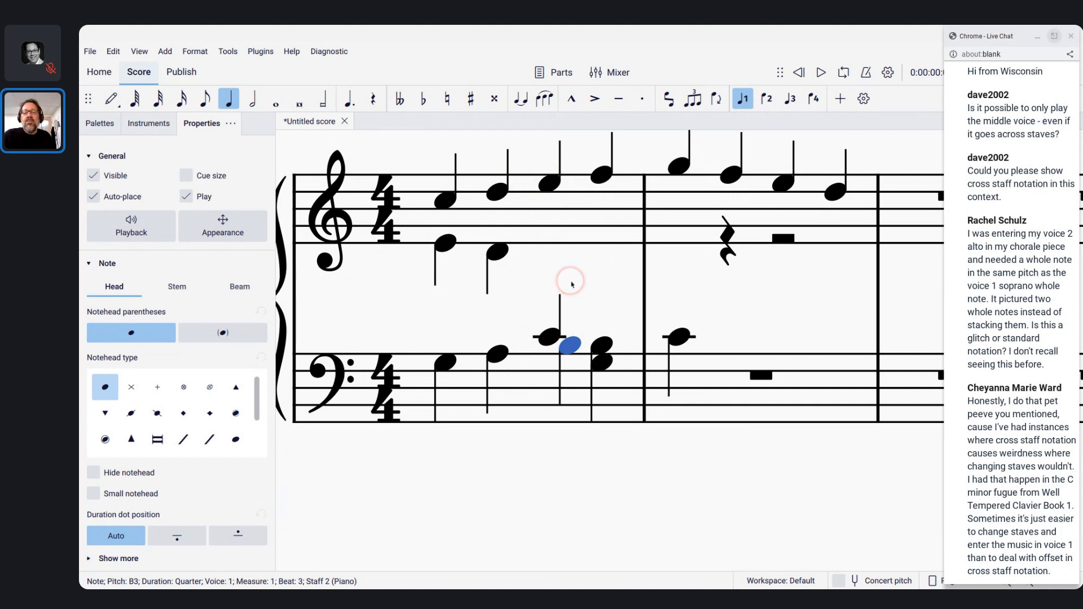
pyautogui.press('Escape')
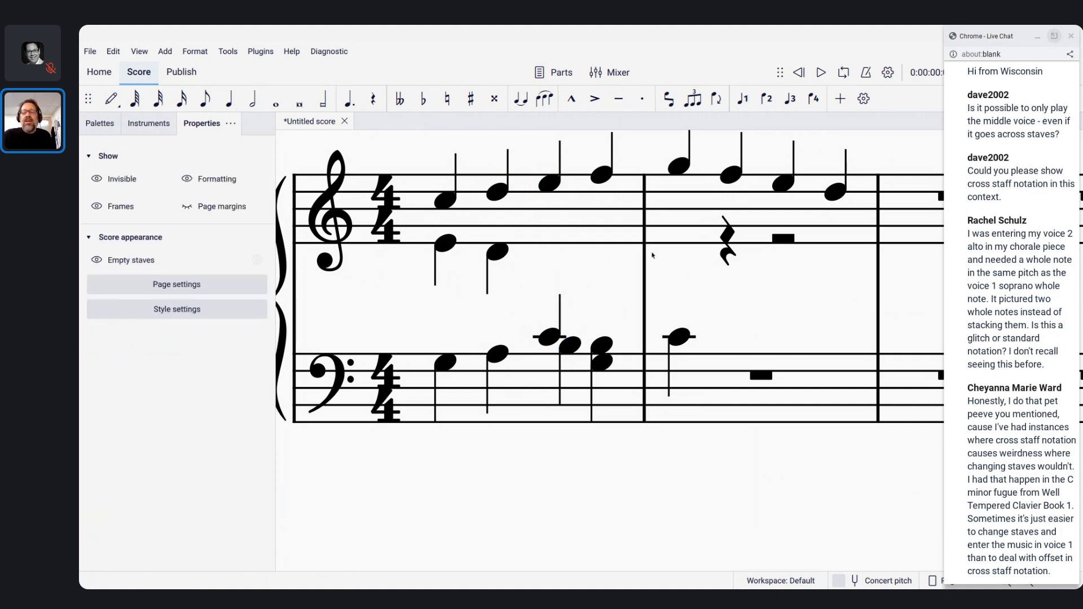
# Try to switch the whole selected measure 3 of the treble staff to voice 2 outside note input mode.
pyautogui.hscroll(5, 737, 229)
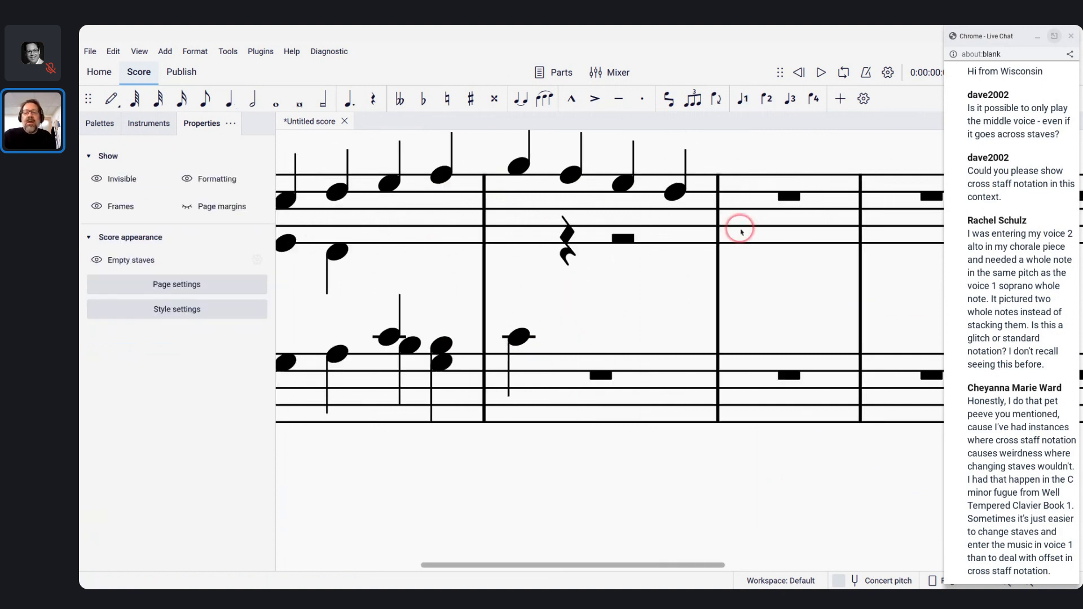
pyautogui.click(640, 240)
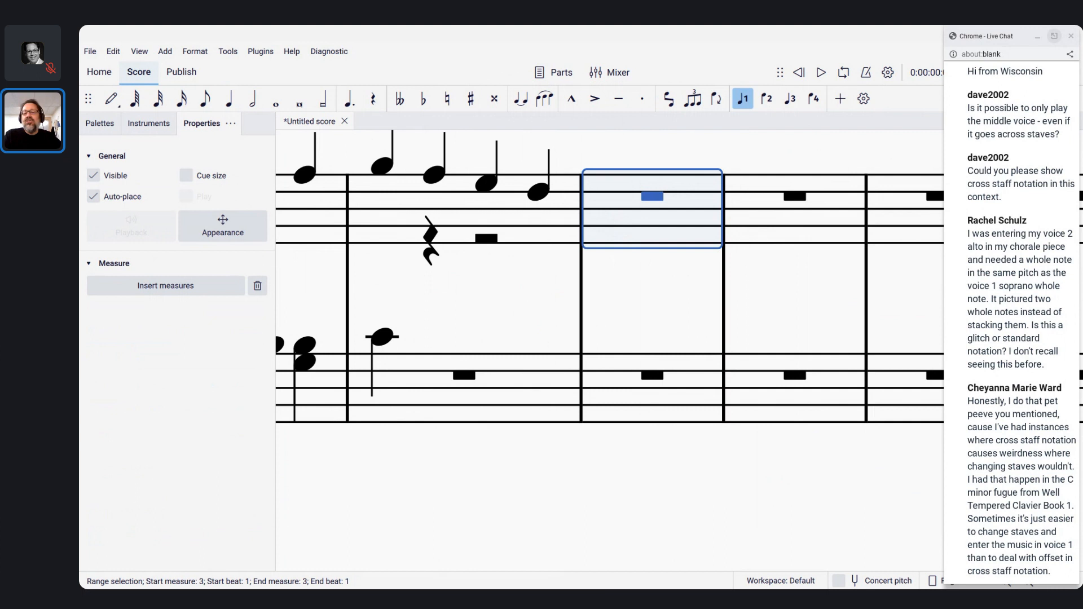
pyautogui.click(767, 102)
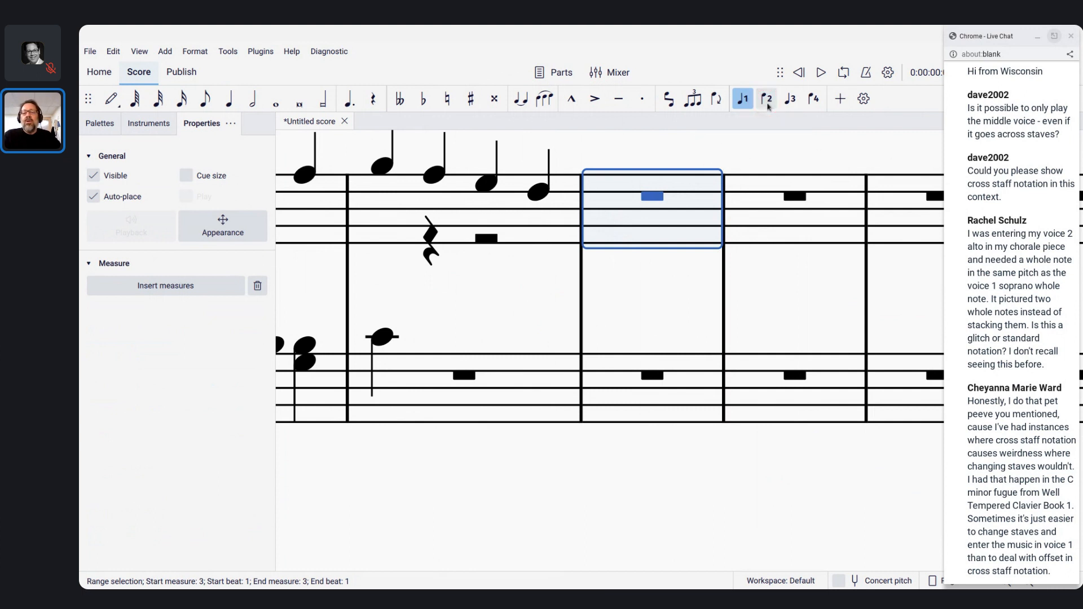
pyautogui.click(767, 103)
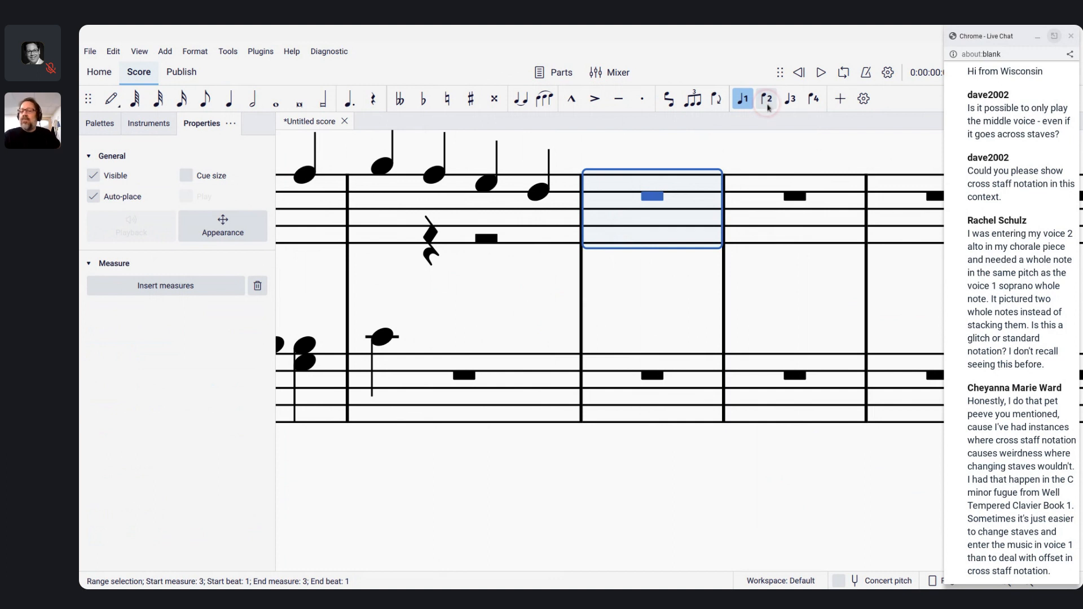
# Enter voice 1 quarter notes C5, D5, E5 and F5 in measure 3 of the treble staff, starting from its measure rest.
pyautogui.click(645, 198)
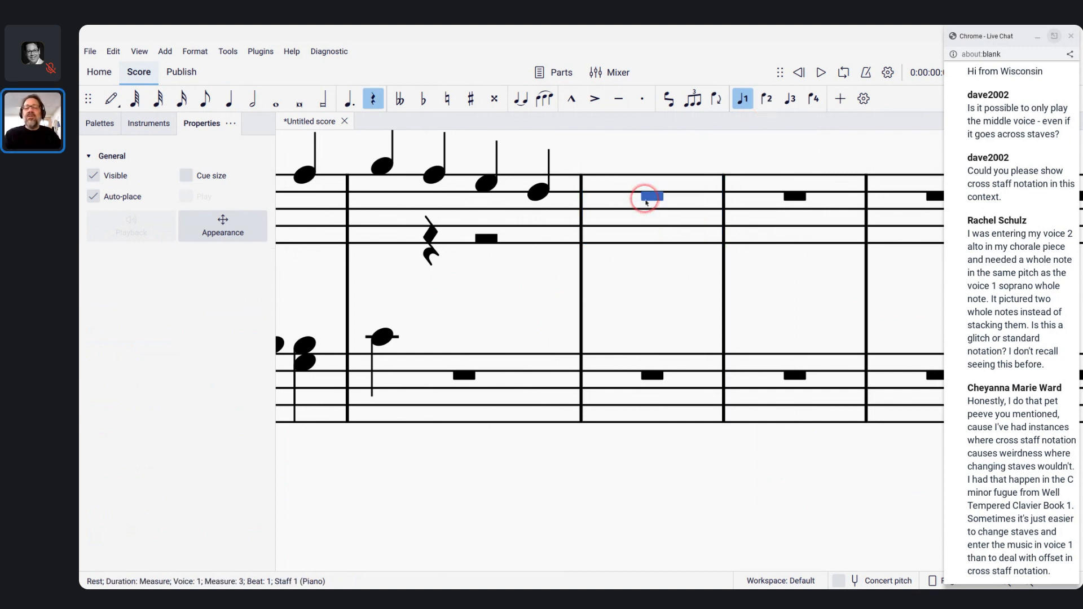
pyautogui.click(767, 100)
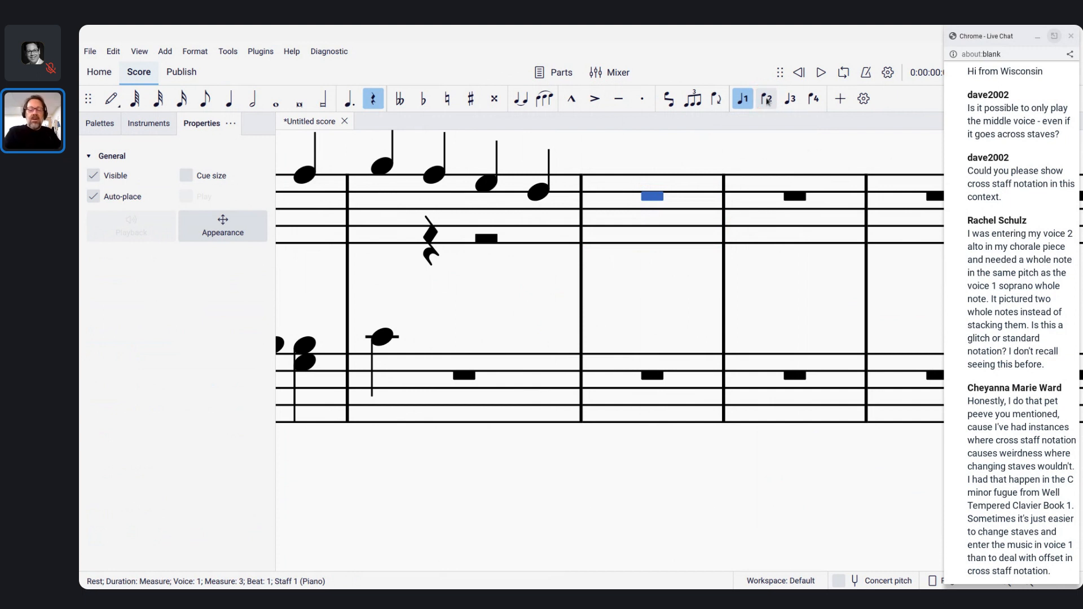
pyautogui.press('n')
pyautogui.press('c')
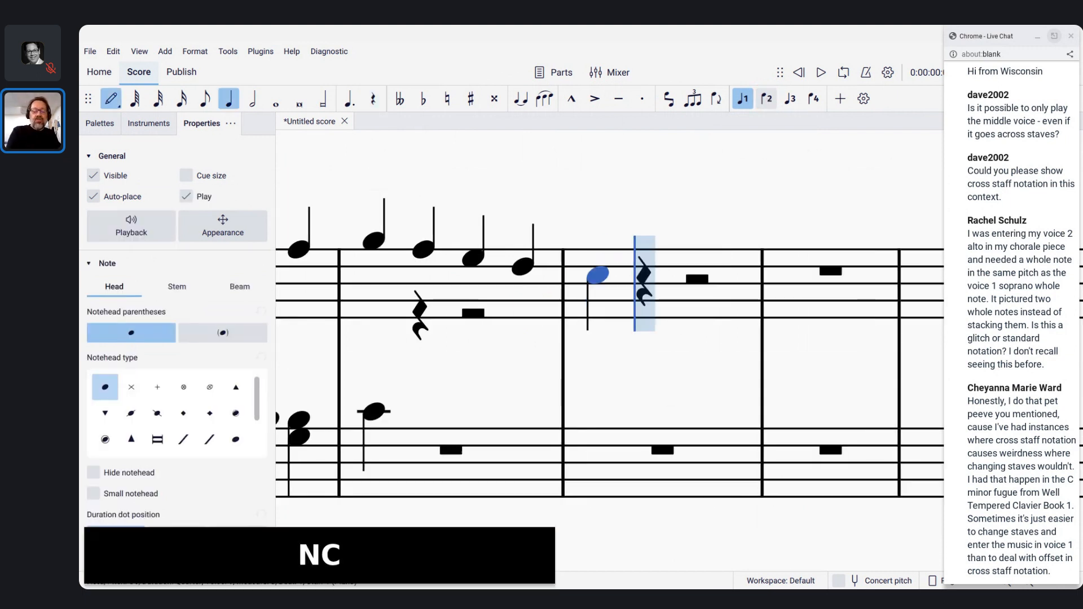
pyautogui.press('d')
pyautogui.press('e')
pyautogui.press('f')
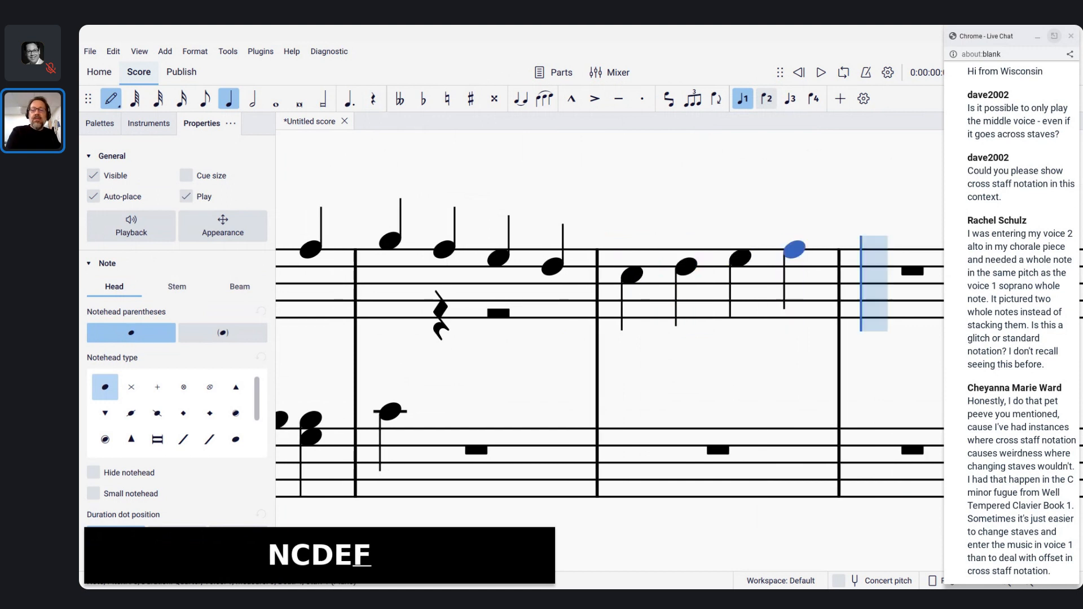
pyautogui.press('Escape')
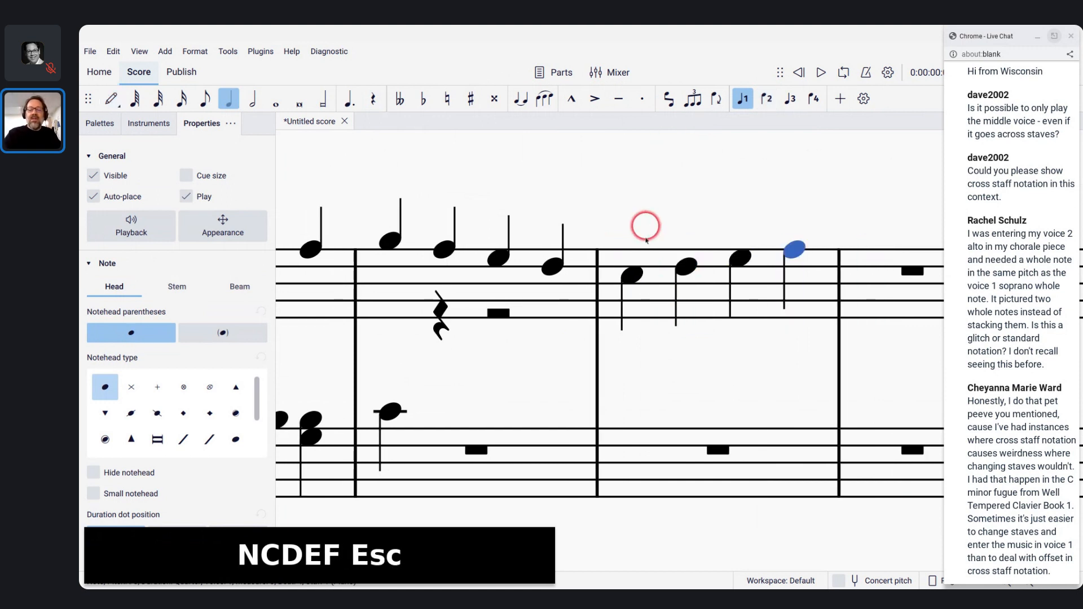
# Reassign the C5 on beat 1 of measure 3 to voice 2, and undo the voice change.
pyautogui.click(632, 275)
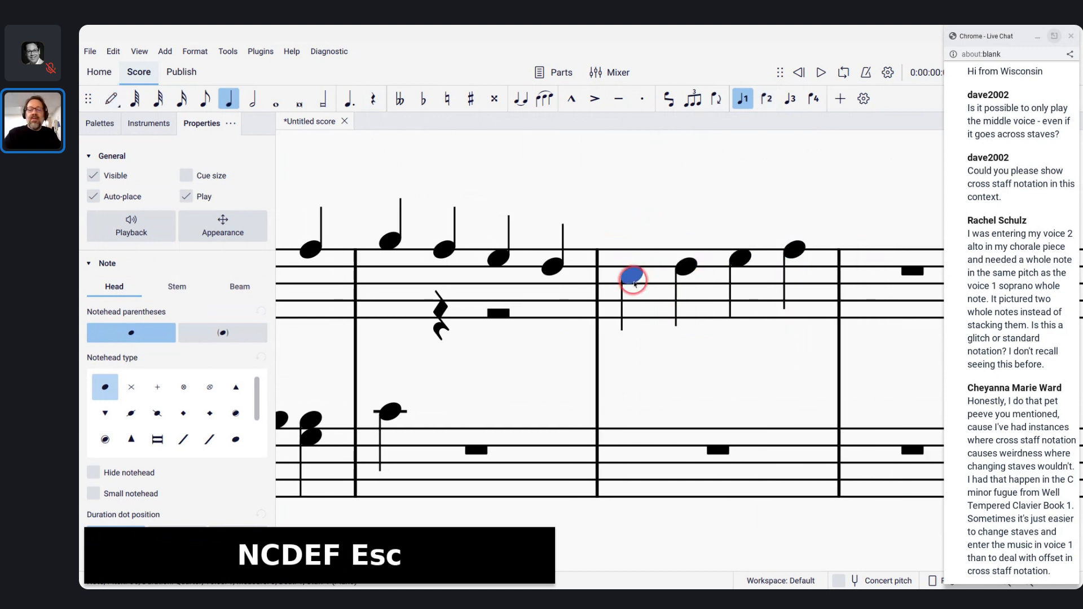
pyautogui.click(764, 101)
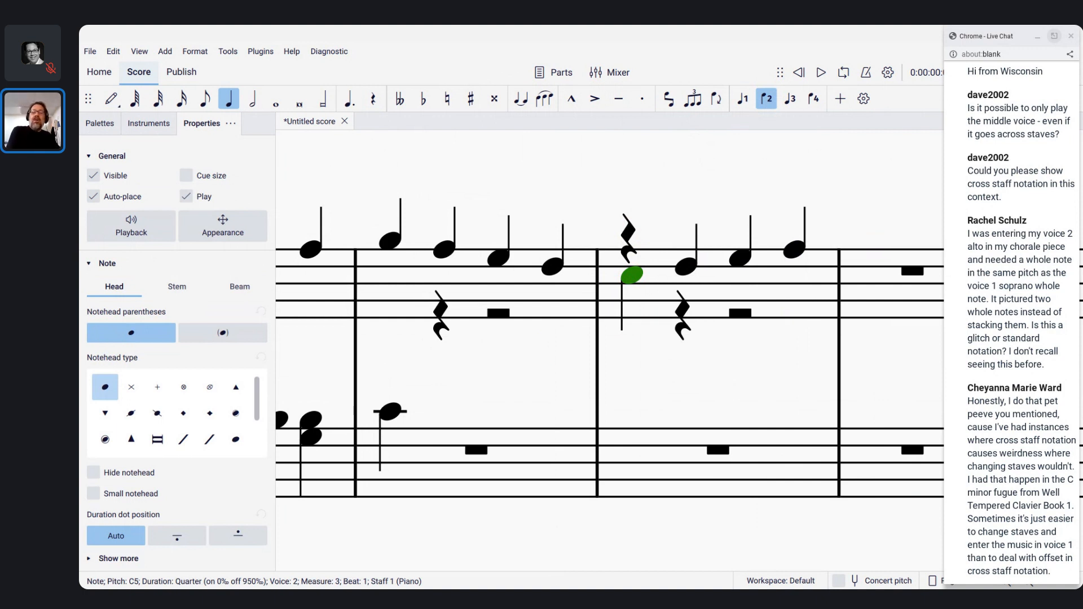
pyautogui.hotkey('ctrl', 'z')
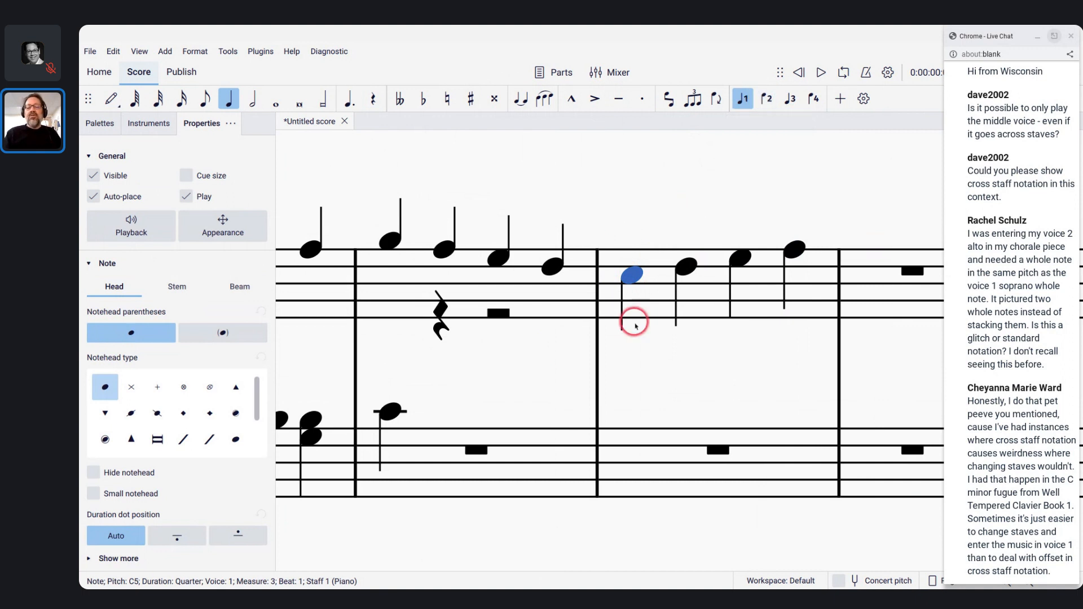
# Enter voice 2 quarter notes E4, F4 and G4 on beats 1 to 3 of measure 3 in the treble staff.
pyautogui.click(648, 301)
pyautogui.press('n')
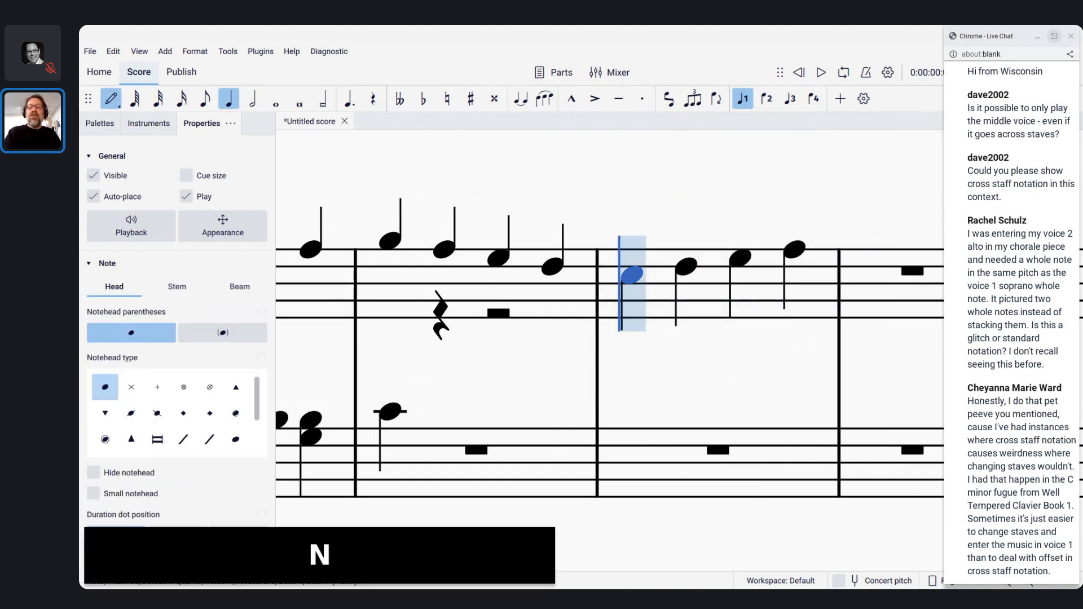
pyautogui.click(768, 98)
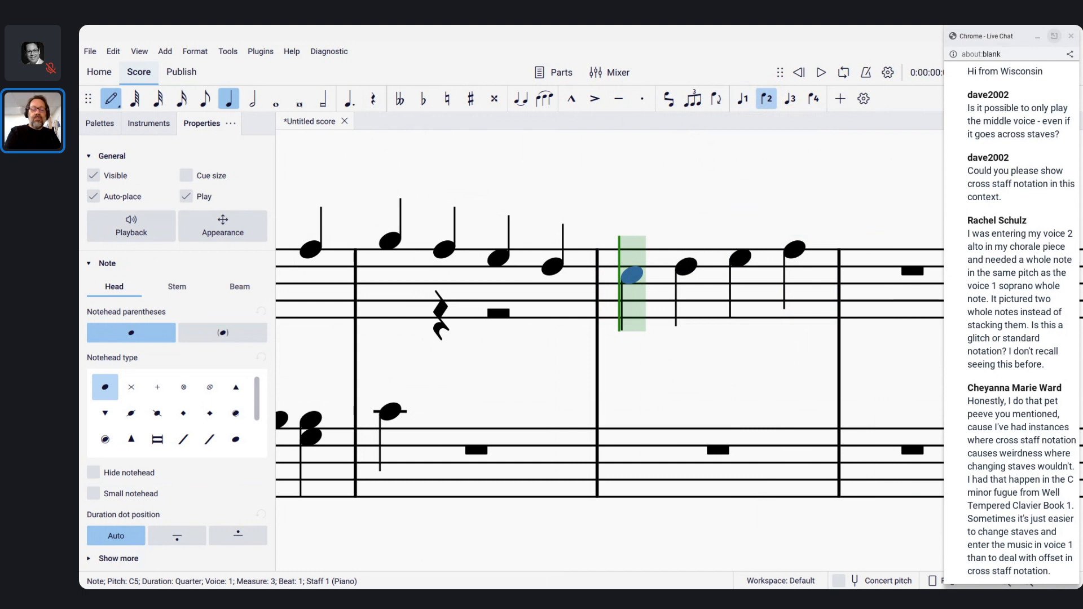
pyautogui.press('e')
pyautogui.press('f')
pyautogui.press('g')
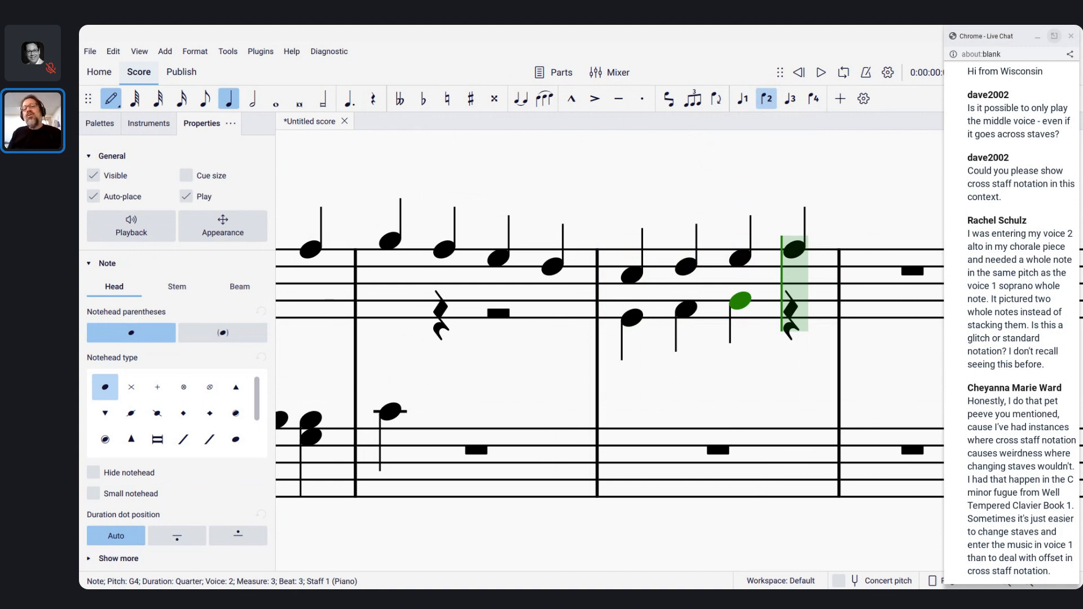
pyautogui.press('Escape')
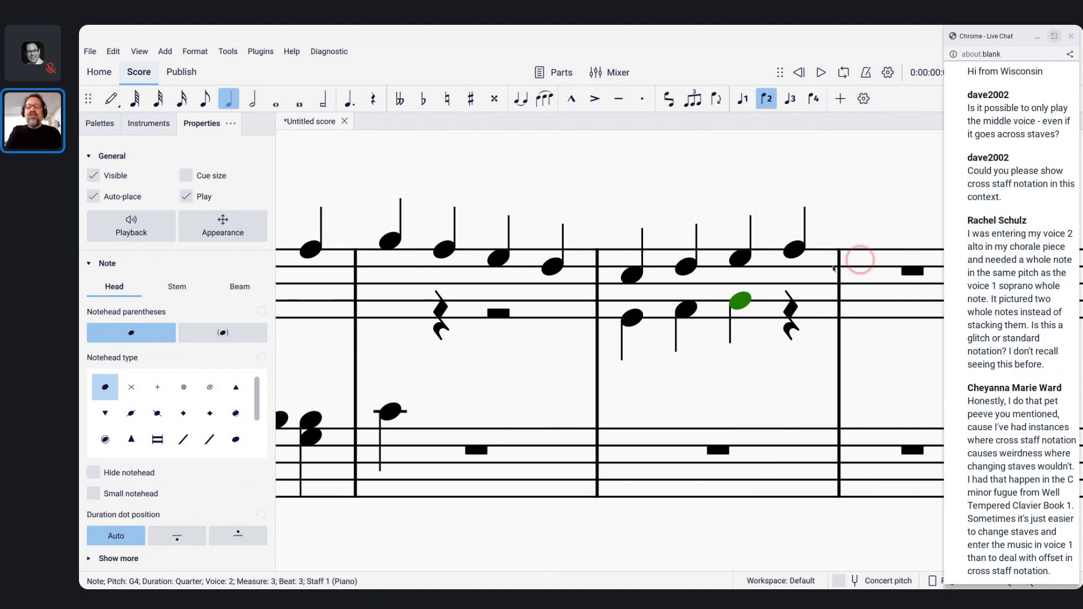
# Replace the voice 2 quarter rest on beat 4 of measure 3 with the note A4.
pyautogui.moveTo(434, 376); pyautogui.dragTo(442, 378)
pyautogui.hscroll(4, 436, 378)
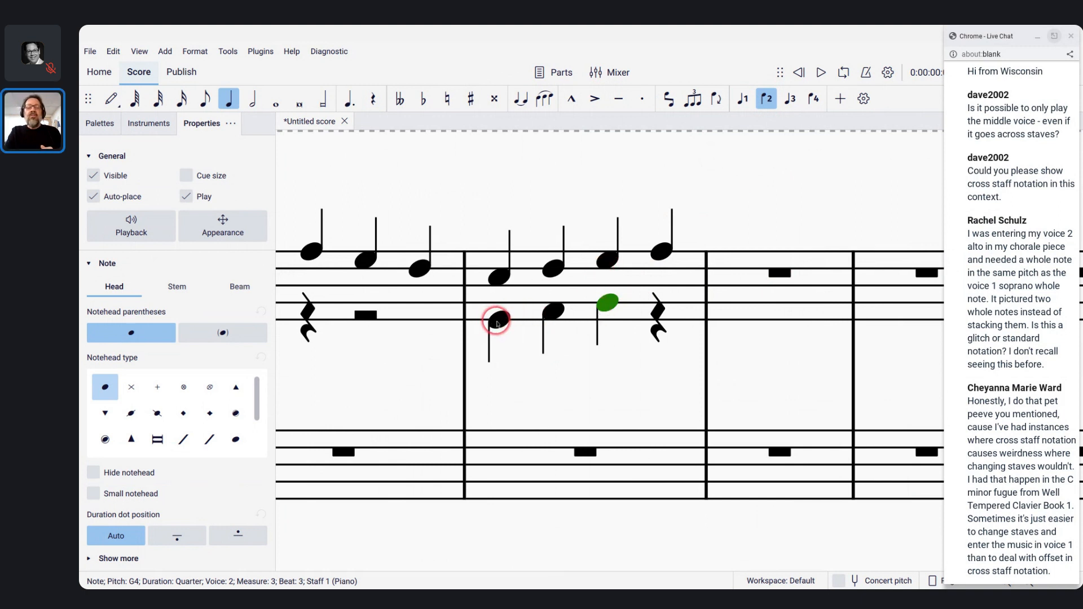
pyautogui.click(659, 320)
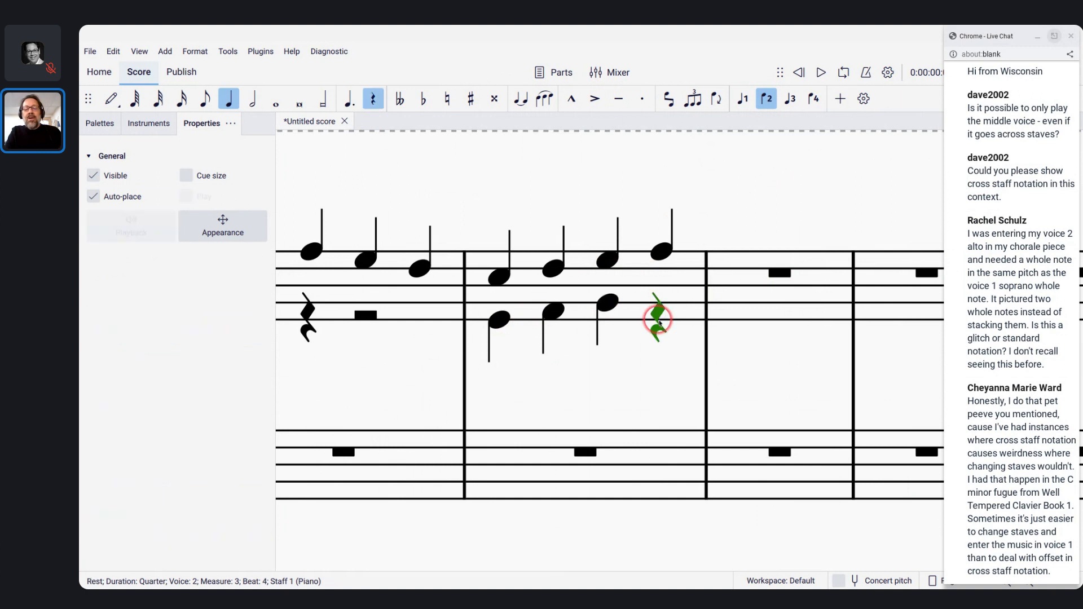
pyautogui.press('a')
pyautogui.press('Escape')
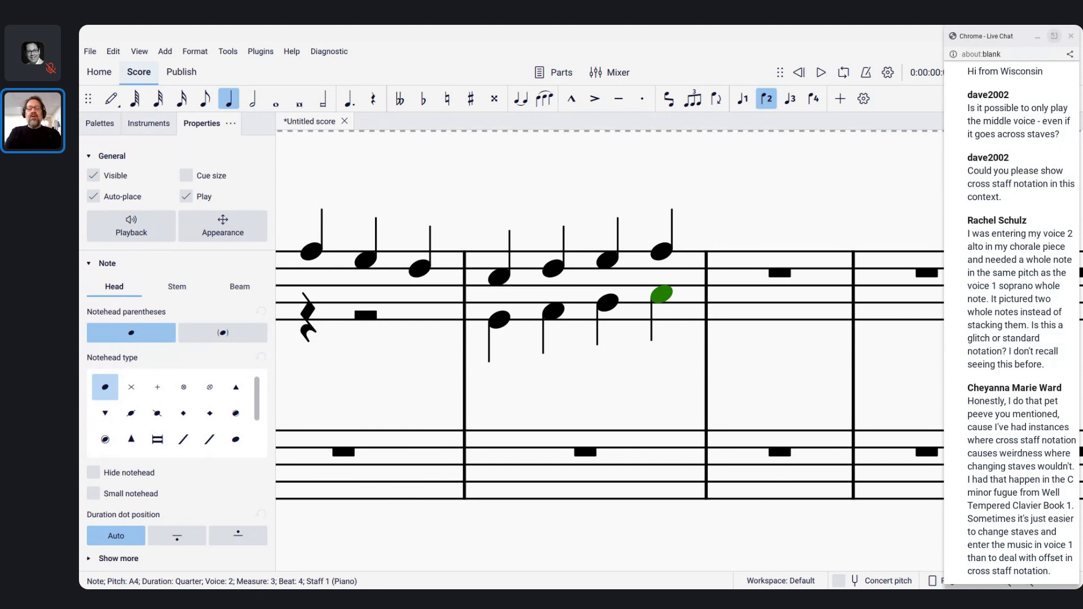
# Switch to the open score "Fugue_Bach_D_minor - form analysis".
pyautogui.hotkey('alt', 'Tab')
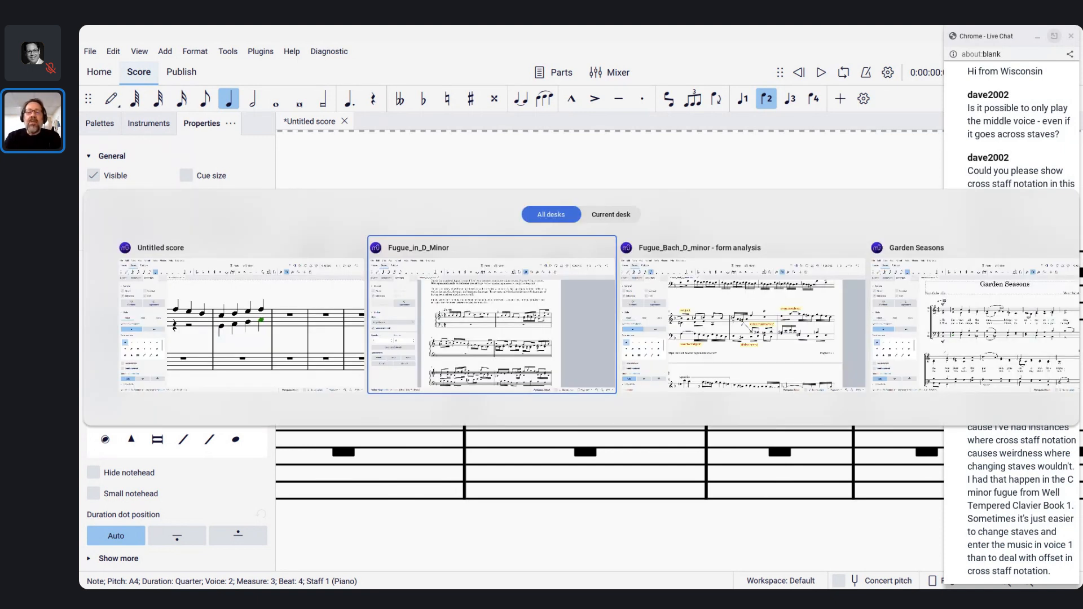
pyautogui.hotkey('alt', 'Tab')
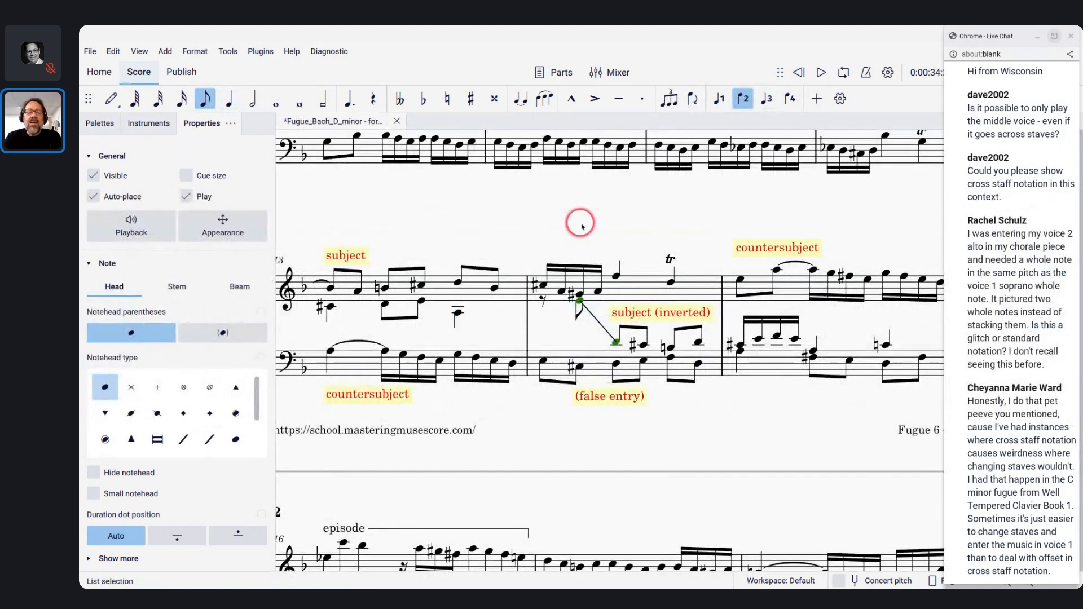
# Briefly play from the B natural on beat 2 of measure 13, and enable Play for all the score's elements.
pyautogui.scroll(3, 582, 226)
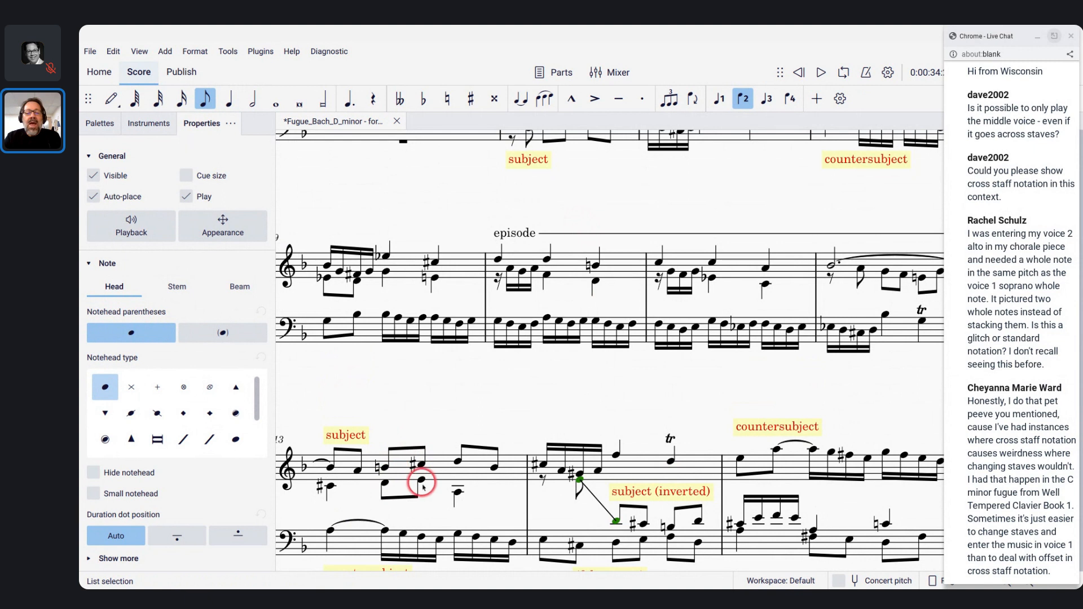
pyautogui.click(385, 467)
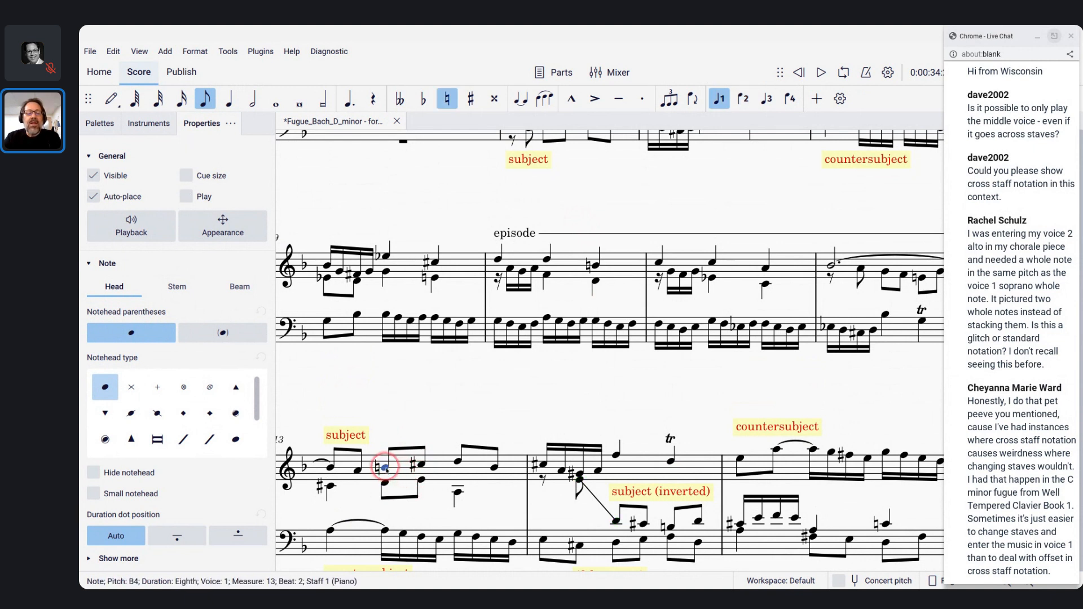
pyautogui.press('space')
pyautogui.press('space')
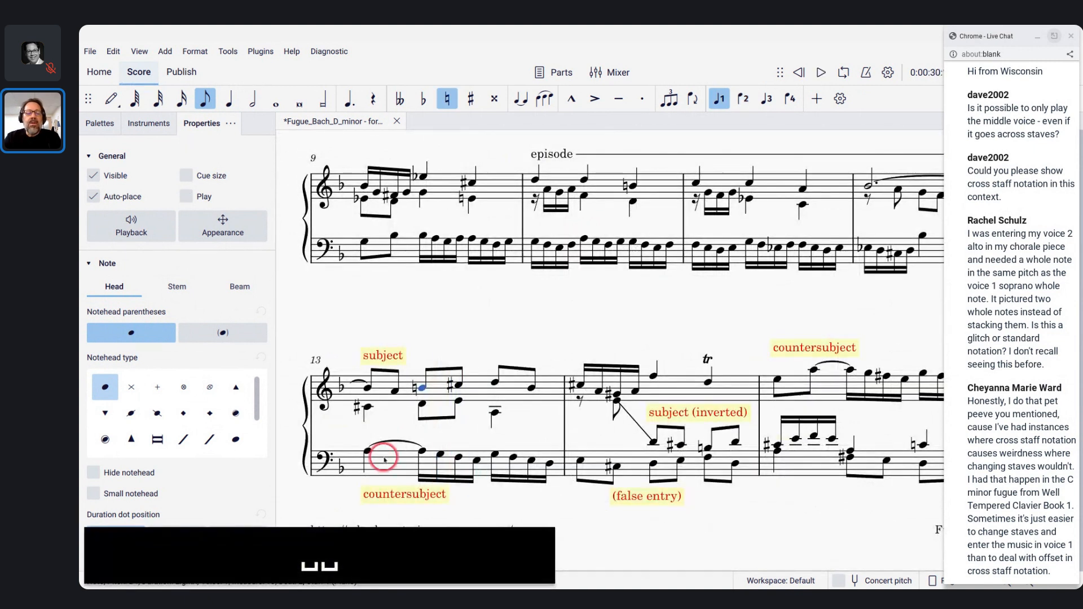
pyautogui.hotkey('ctrl', 'a')
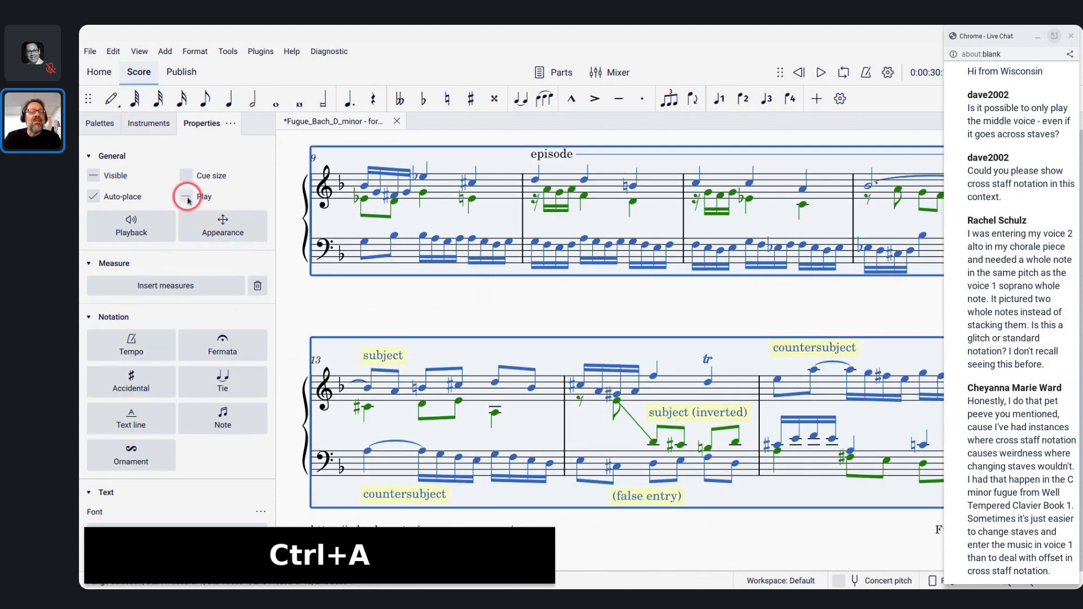
pyautogui.click(443, 350)
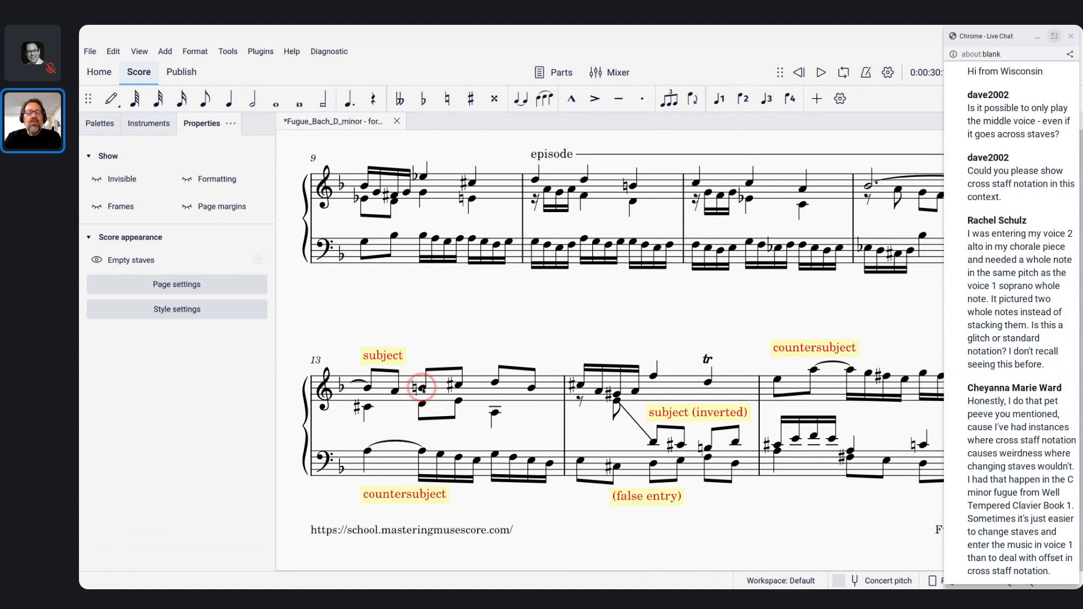
# Play back the fugue from the upper-staff A on the second eighth note of measure 13 through measure 14.
pyautogui.click(394, 388)
pyautogui.press('space')
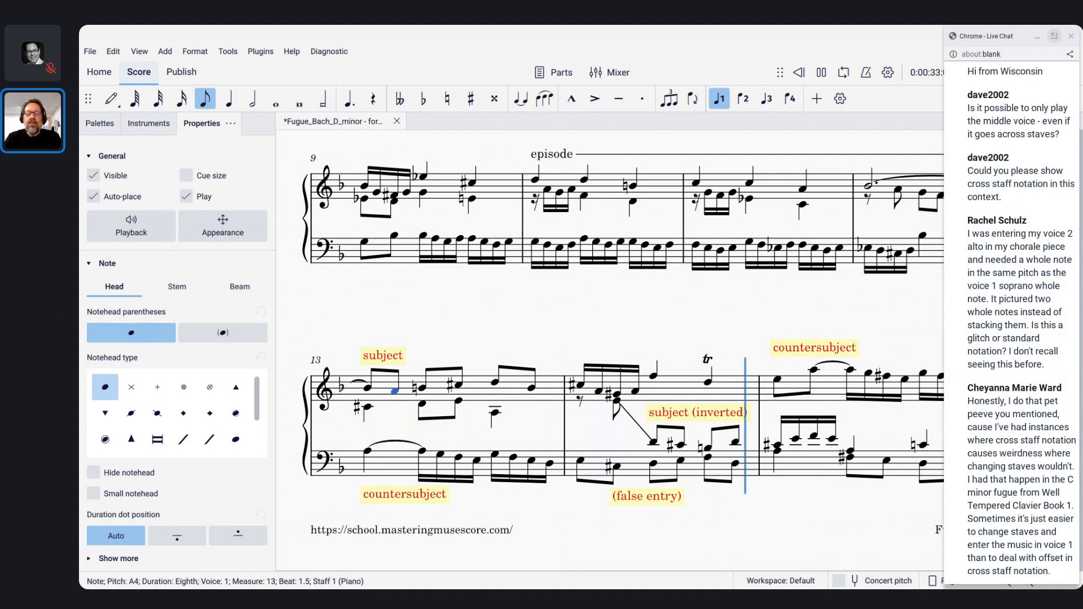
pyautogui.press('space')
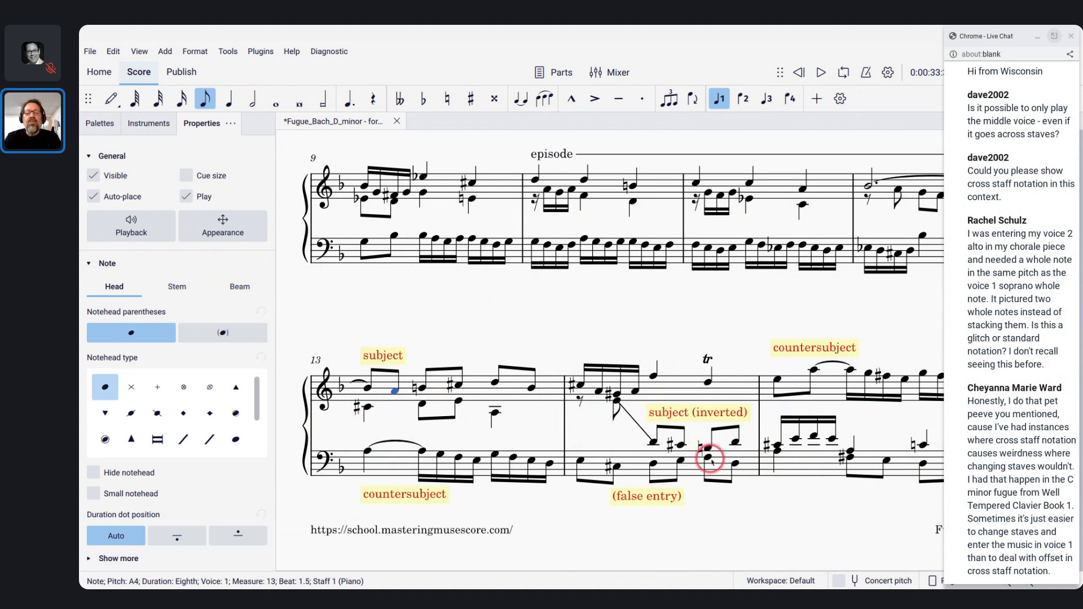
# Look through the fugue's pages for a passage with two independent voices sharing the bass staff.
pyautogui.scroll(5, 699, 388)
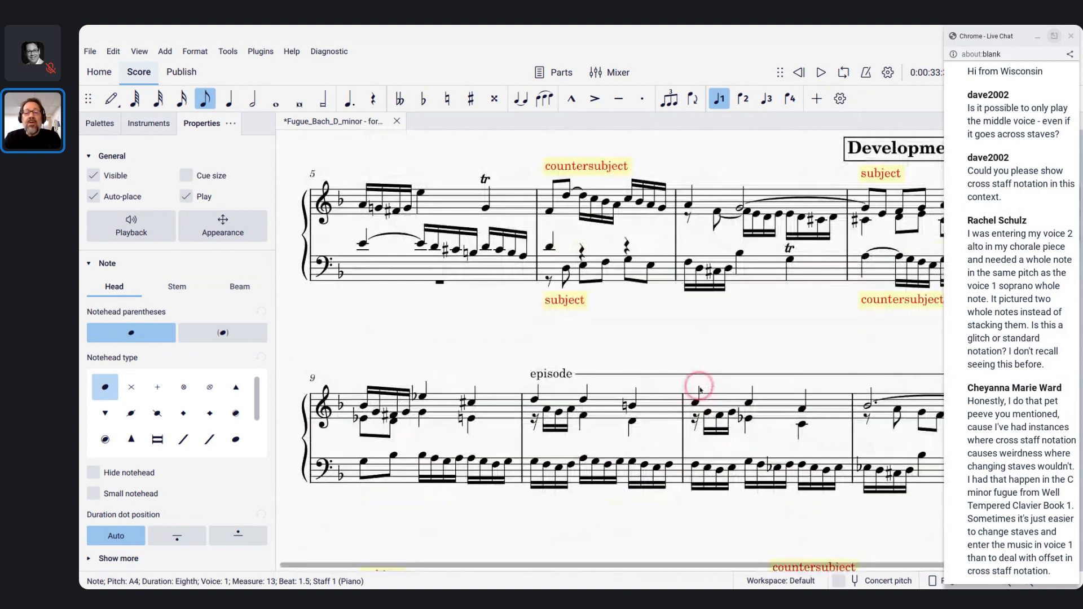
pyautogui.scroll(-3, 700, 389)
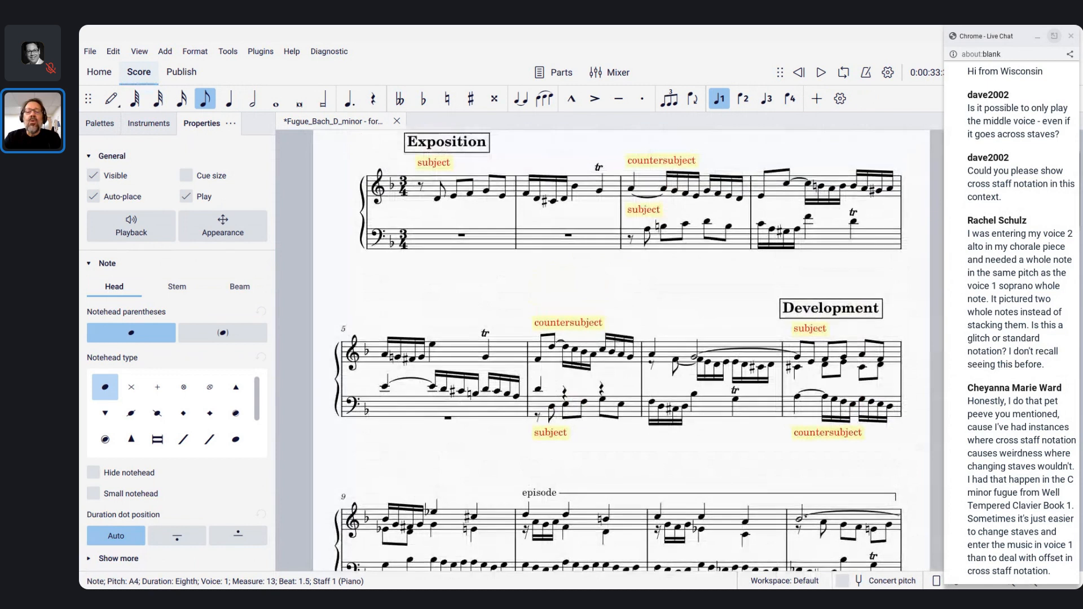
pyautogui.scroll(-10, 617, 352)
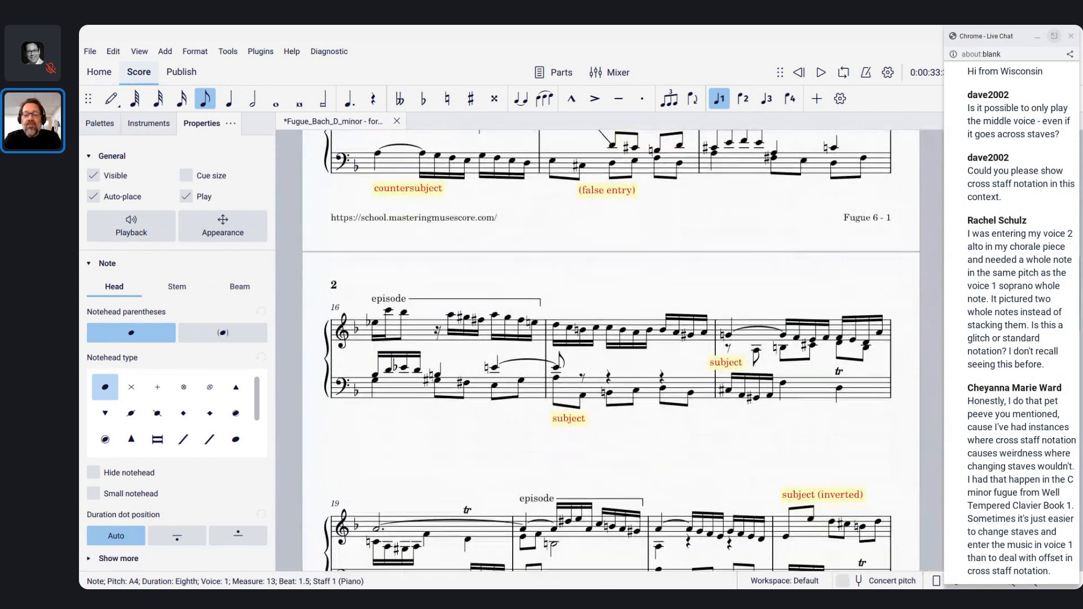
pyautogui.scroll(-6, 618, 353)
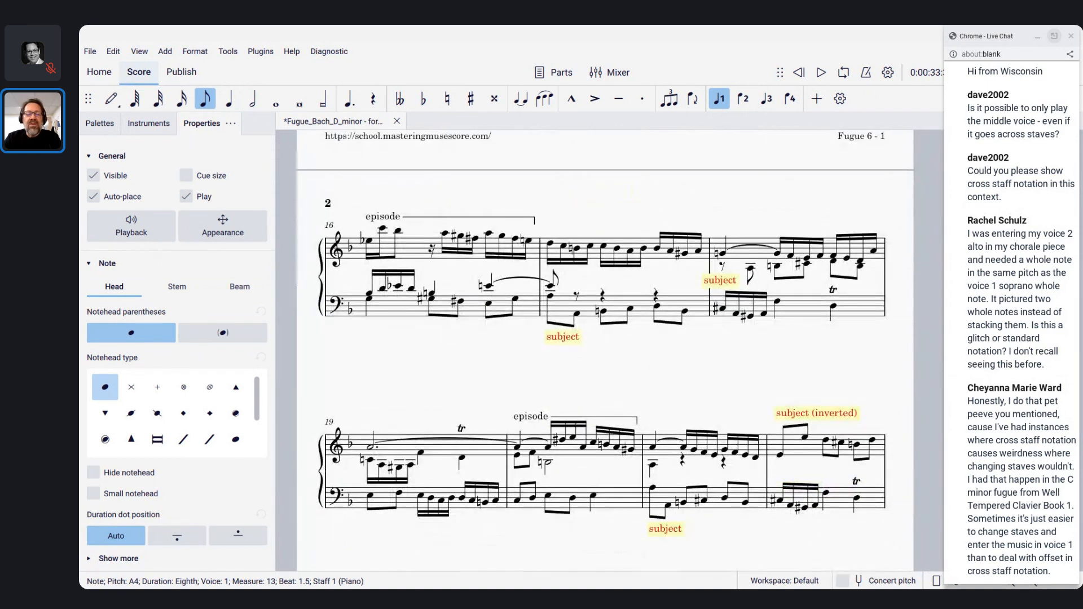
pyautogui.scroll(-3, 617, 353)
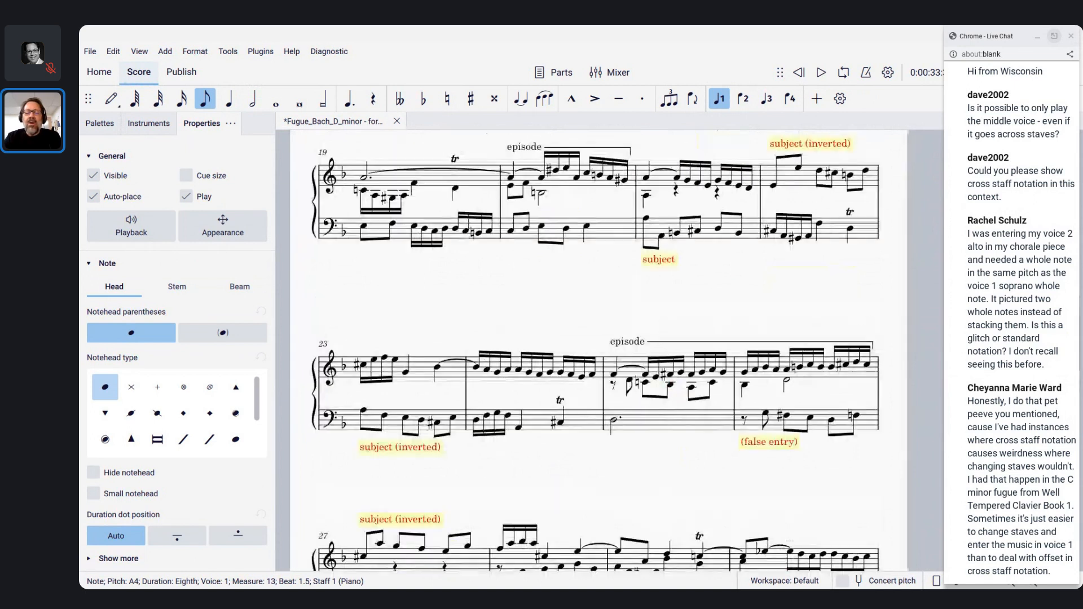
pyautogui.scroll(-2, 618, 352)
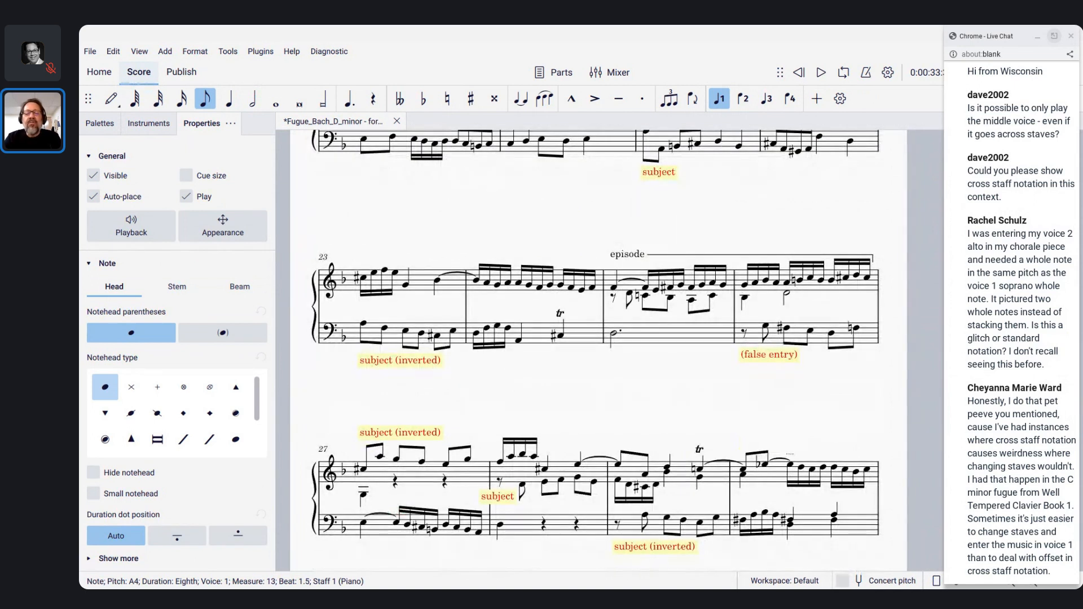
pyautogui.scroll(-2, 598, 350)
pyautogui.scroll(-2, 598, 350)
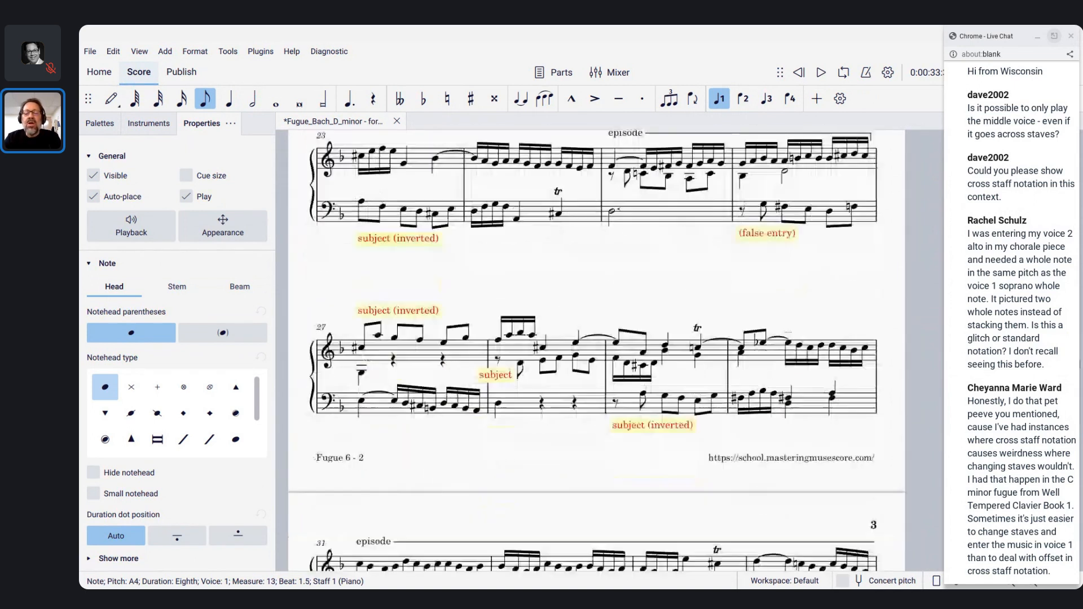
pyautogui.scroll(-2, 598, 350)
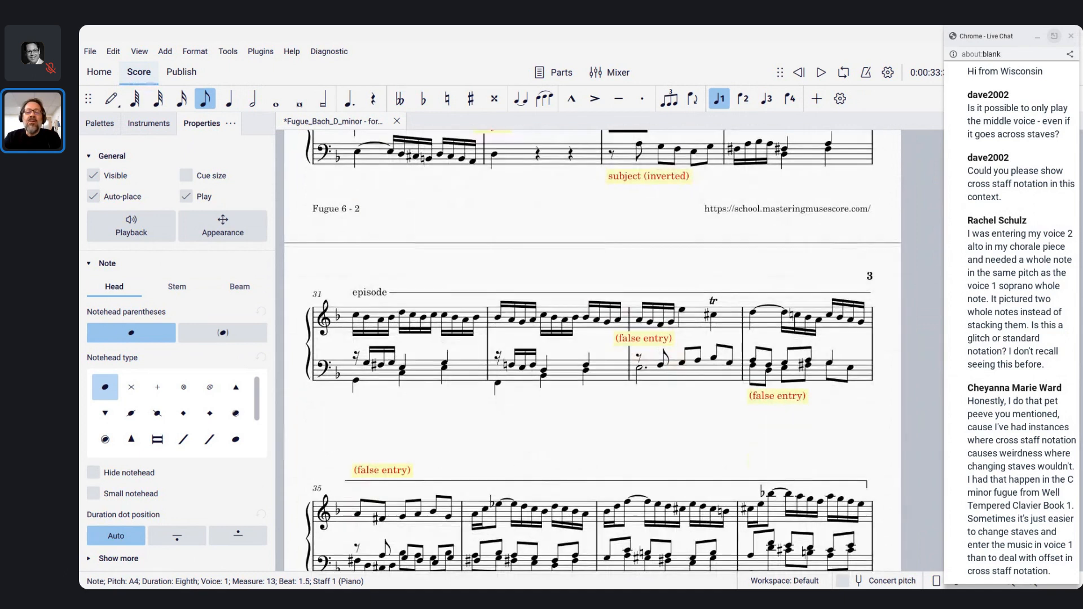
pyautogui.scroll(-1, 598, 350)
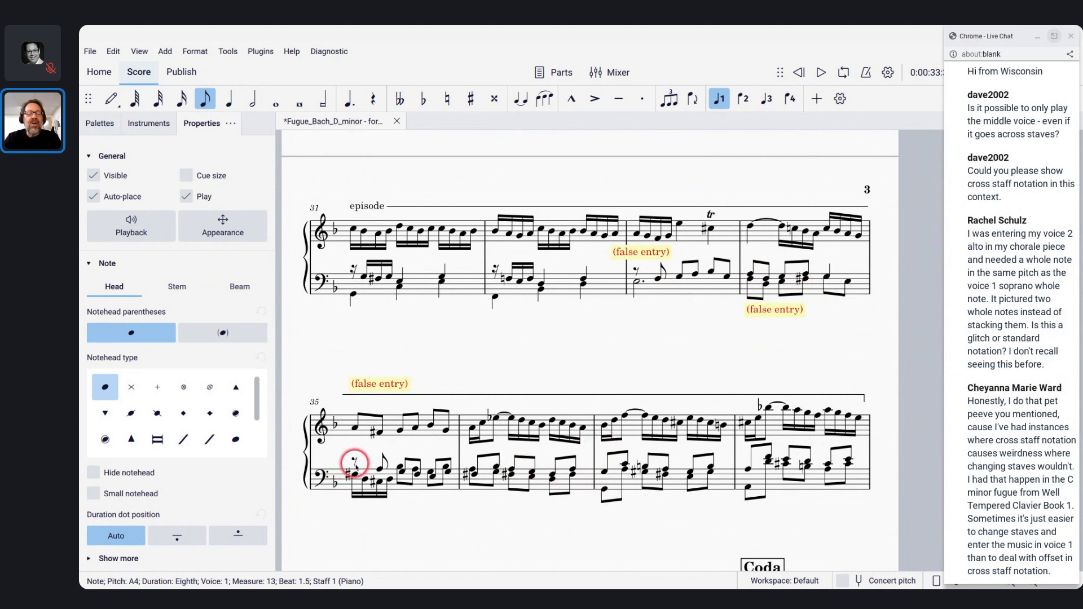
# Play back the passage starting at the bass staff's eighth rest in measure 35, through measure 38.
pyautogui.click(354, 462)
pyautogui.press('space')
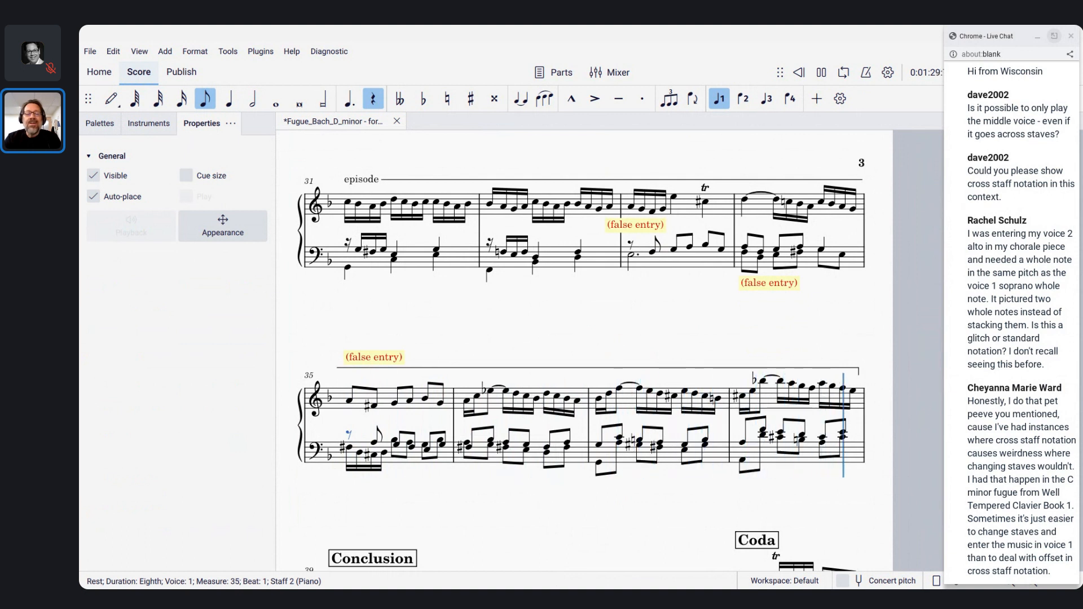
pyautogui.press('space')
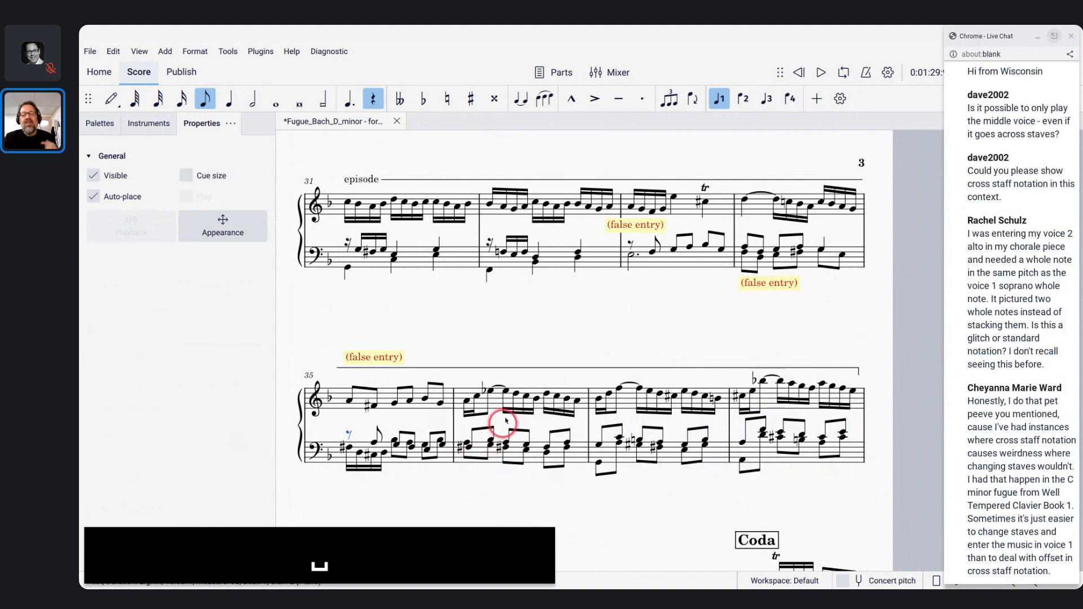
# Inspect the two overlapping bass-staff notes on beat 2 of measure 35.
pyautogui.scroll(-3, 426, 381)
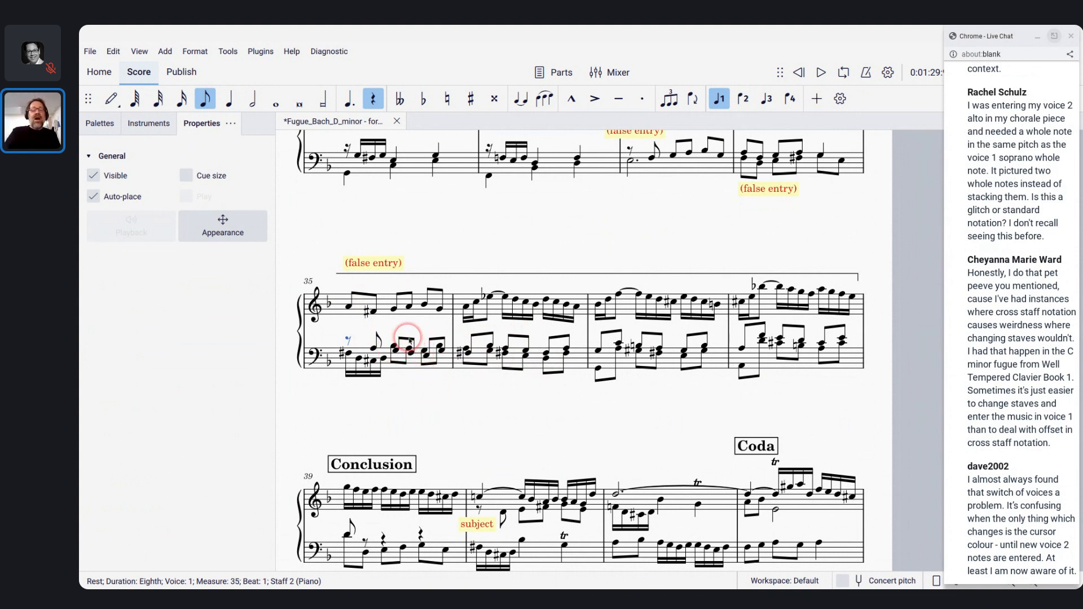
pyautogui.scroll(6, 408, 341)
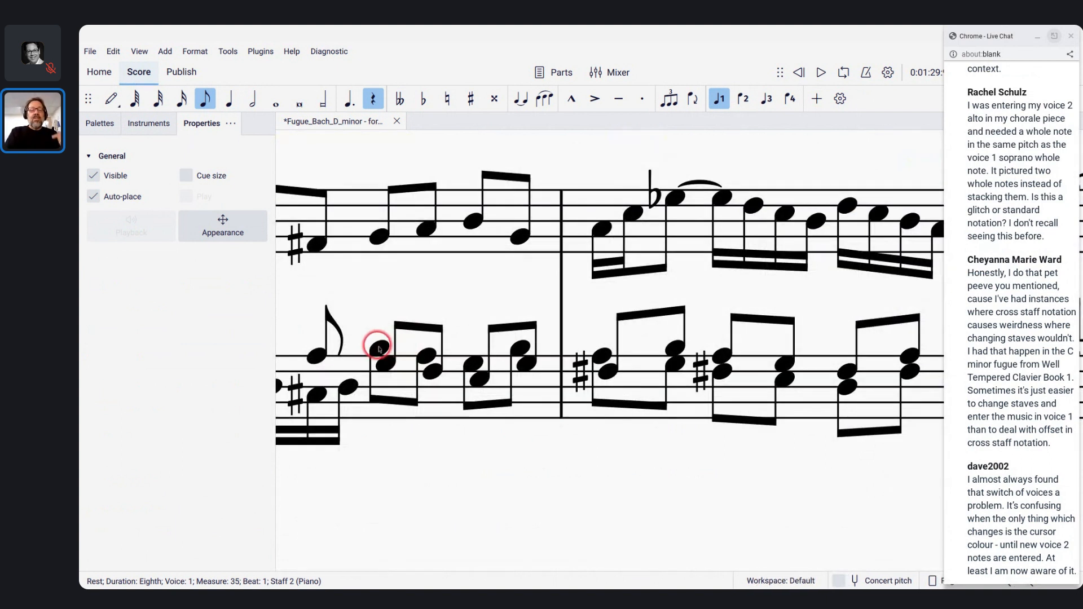
pyautogui.click(379, 349)
pyautogui.click(389, 369)
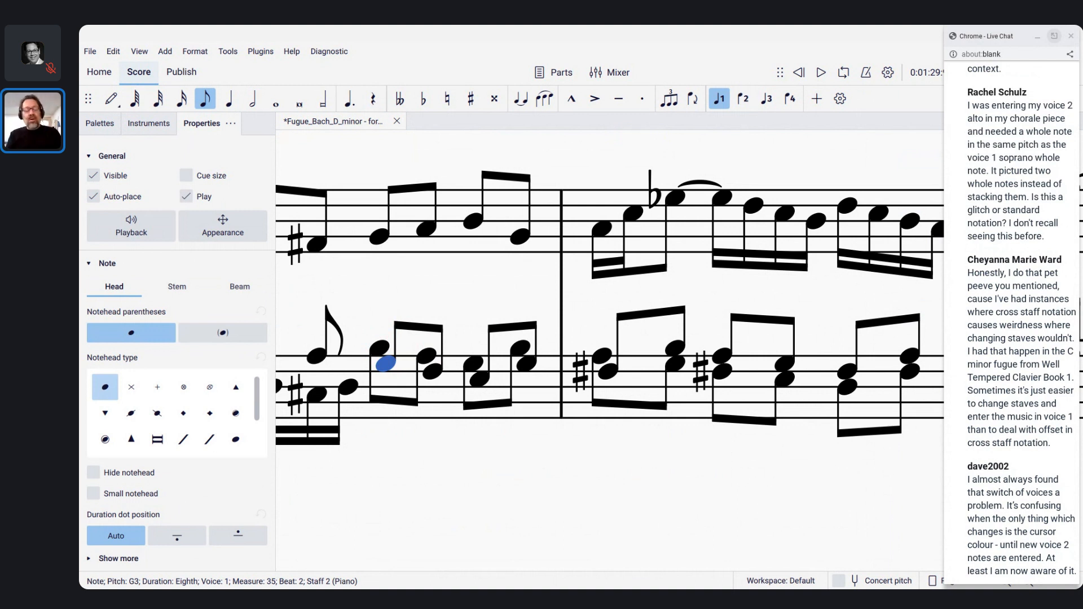
# Switch to the Garden Seasons score and examine how the voices share each staff, from the opening to measures 9 through 14.
pyautogui.hotkey('alt', 'Tab')
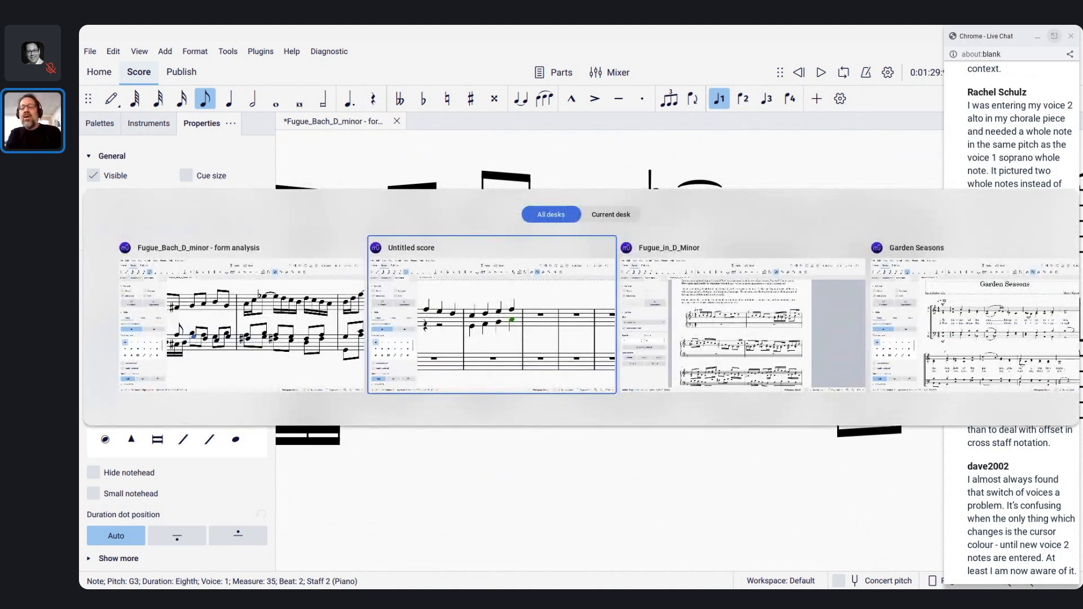
pyautogui.hotkey('alt', 'Tab')
pyautogui.hotkey('alt', 'Tab')
pyautogui.click(437, 276)
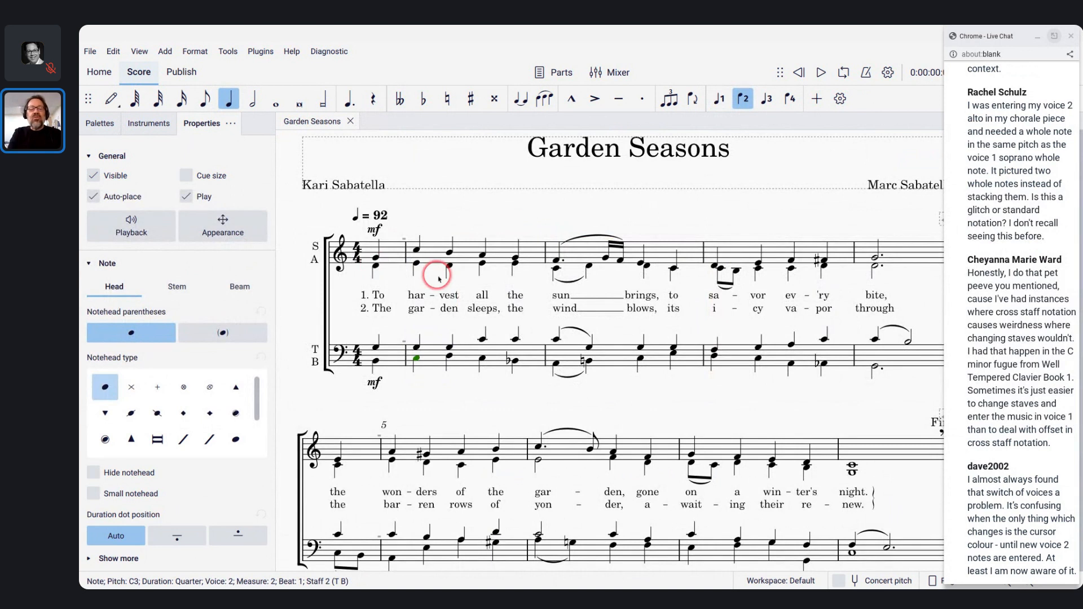
pyautogui.scroll(2, 437, 275)
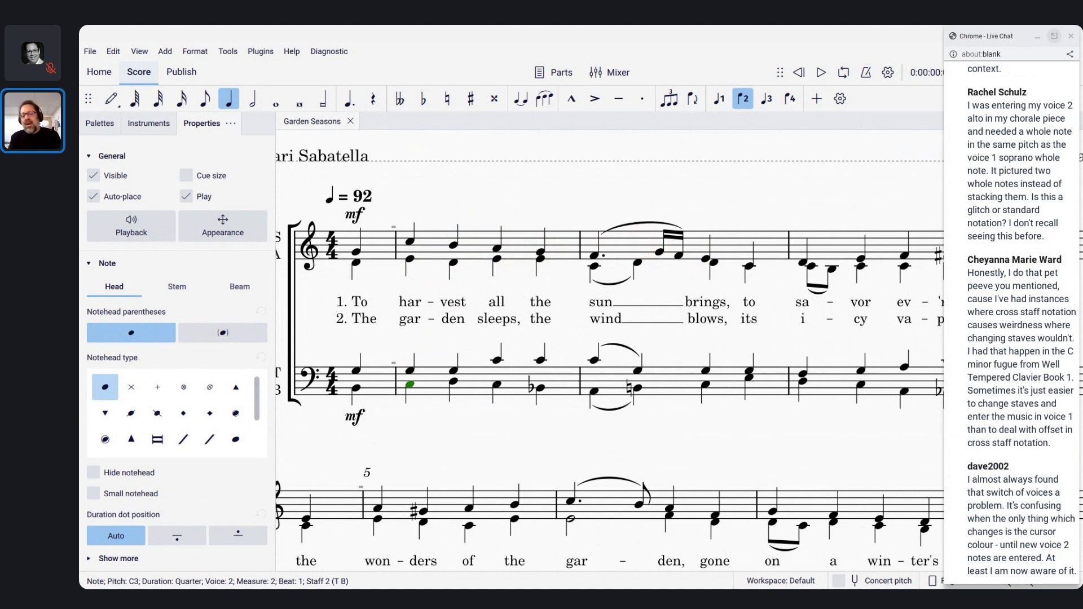
pyautogui.scroll(-10, 390, 429)
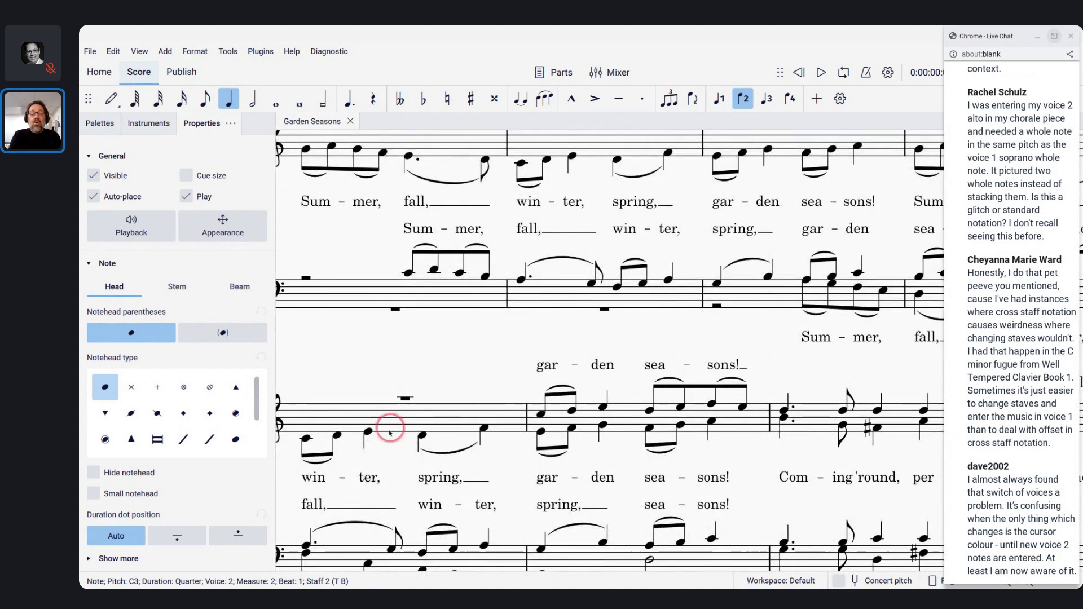
pyautogui.scroll(2, 506, 432)
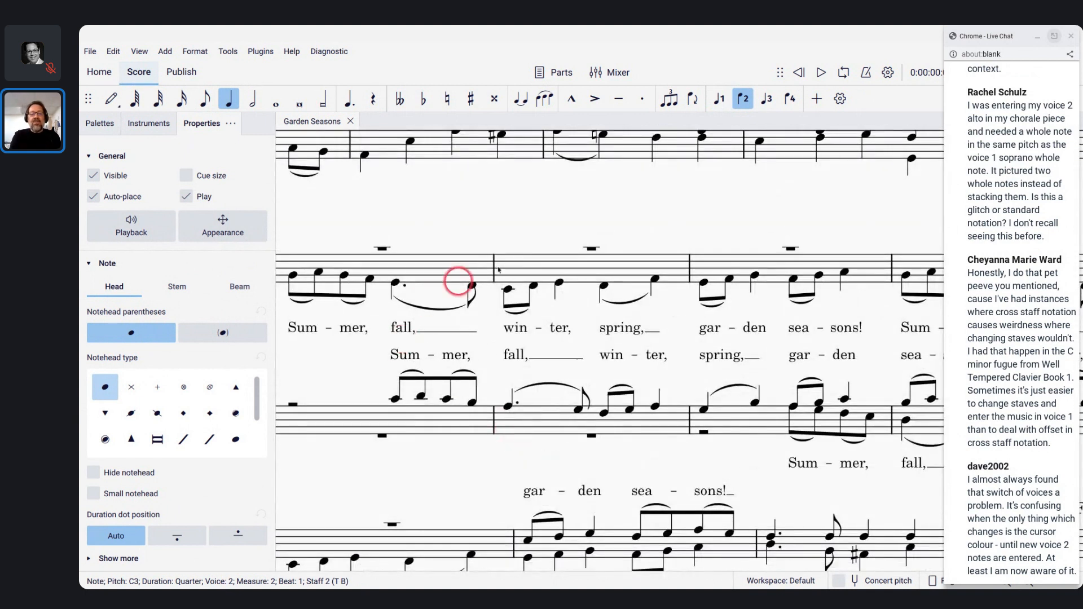
pyautogui.hscroll(-2, 438, 274)
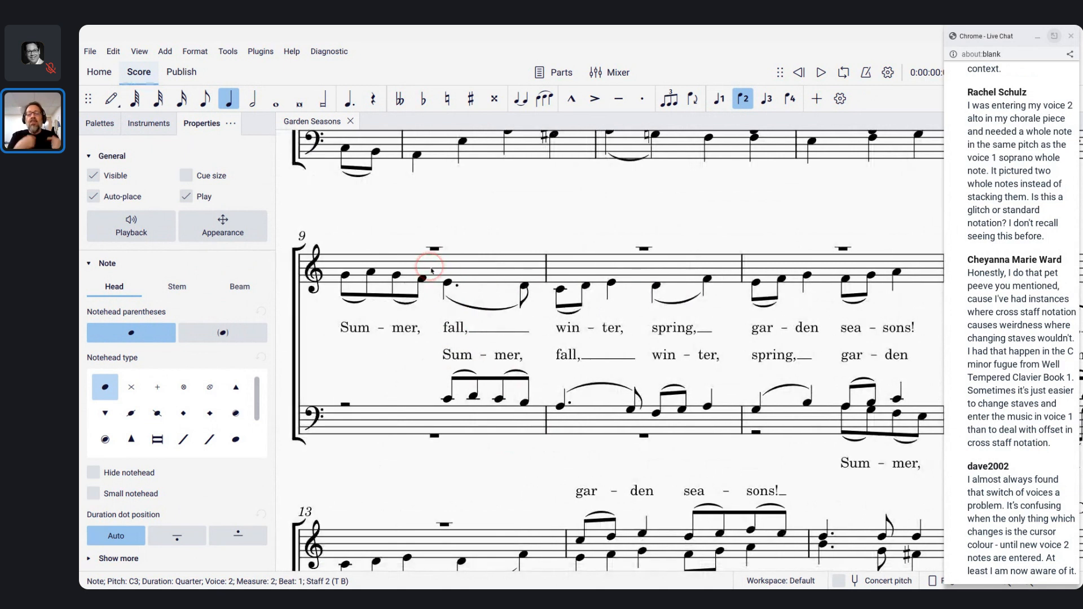
pyautogui.scroll(-3, 517, 419)
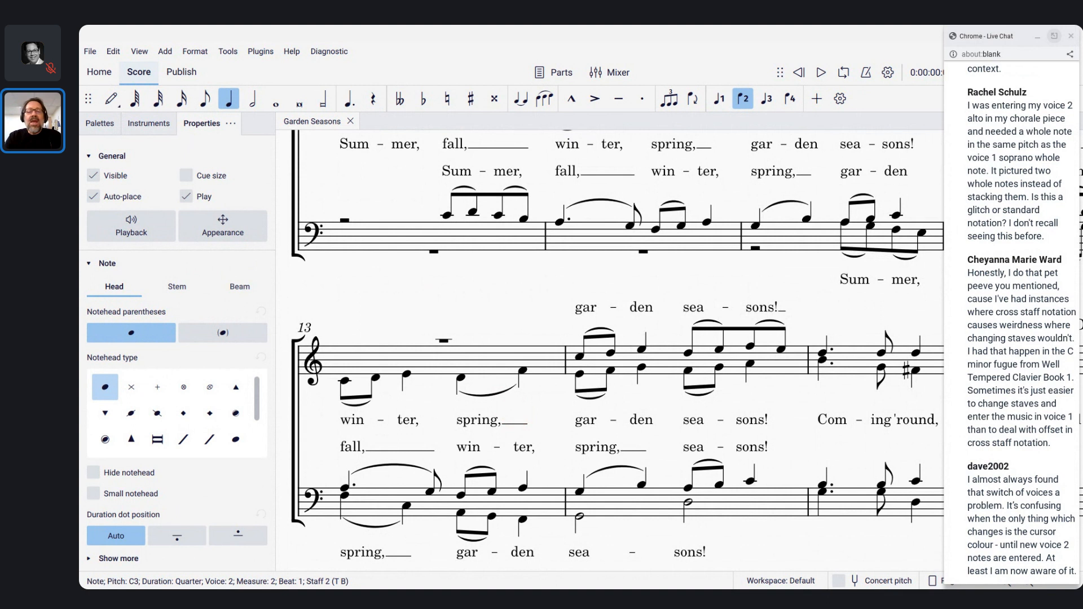
# In the Untitled score, move the four lower voice 2 quarter notes of measure 3 to voice 1.
pyautogui.hotkey('alt', 'Tab')
pyautogui.hotkey('alt', 'Tab')
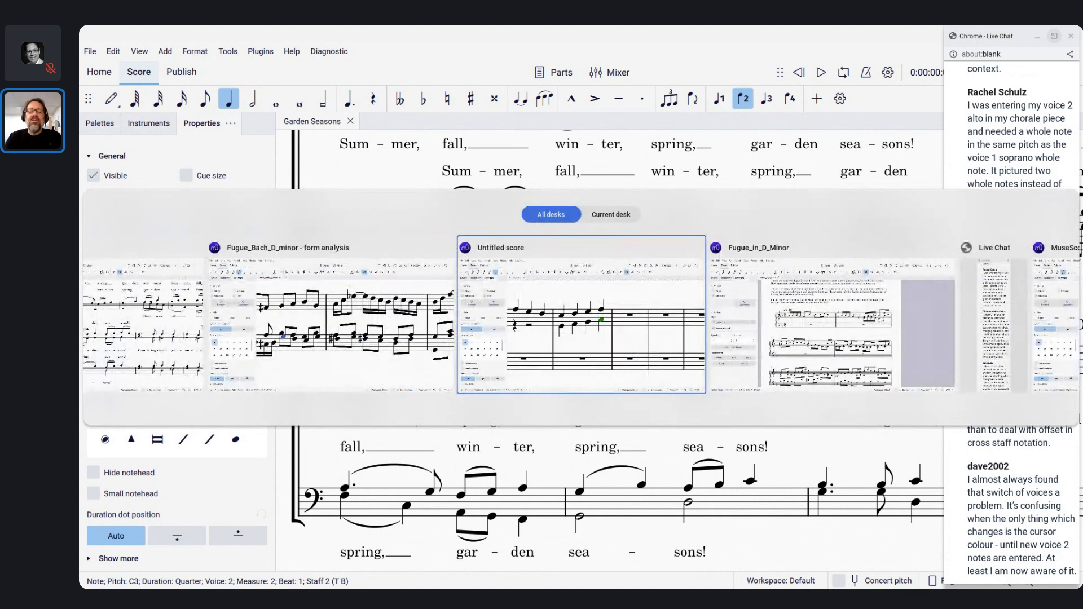
pyautogui.click(502, 331)
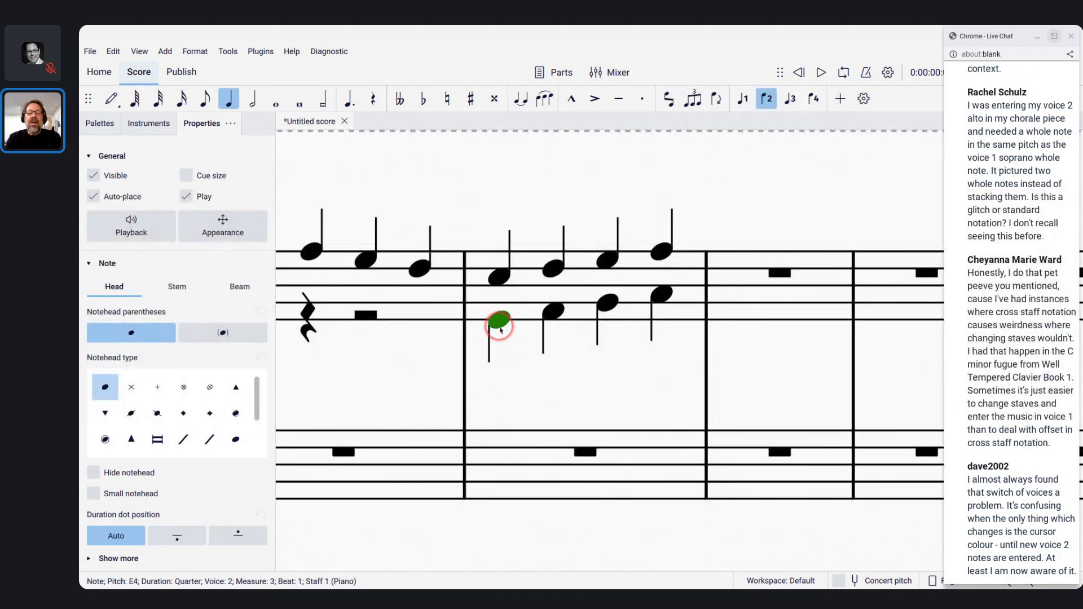
pyautogui.keyDown('ctrl'); pyautogui.click(550, 313); pyautogui.keyUp('ctrl')
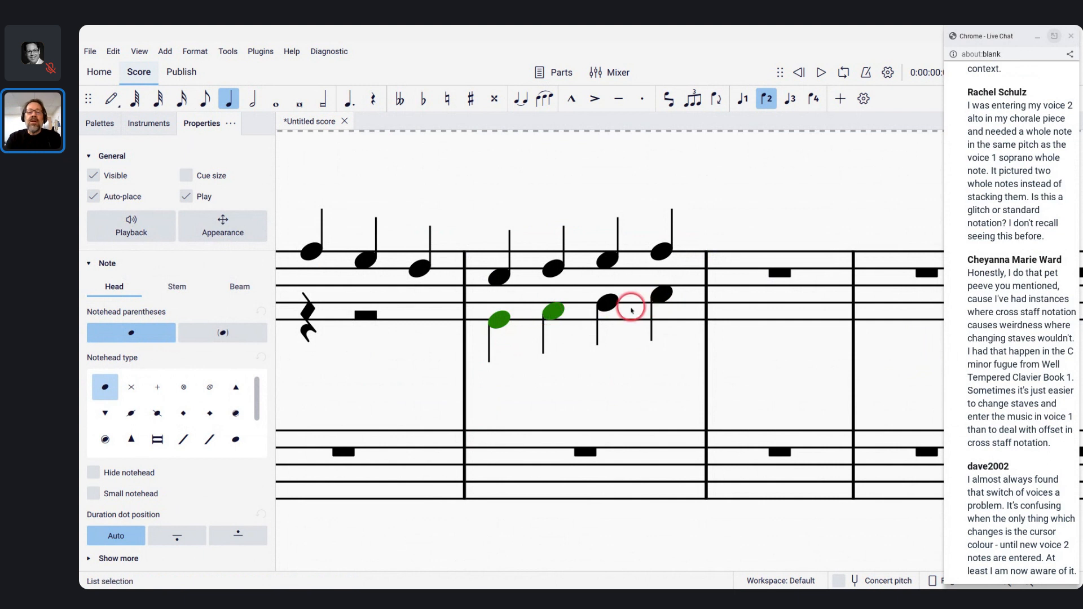
pyautogui.keyDown('ctrl'); pyautogui.click(608, 305); pyautogui.keyUp('ctrl')
pyautogui.keyDown('ctrl'); pyautogui.click(663, 298); pyautogui.keyUp('ctrl')
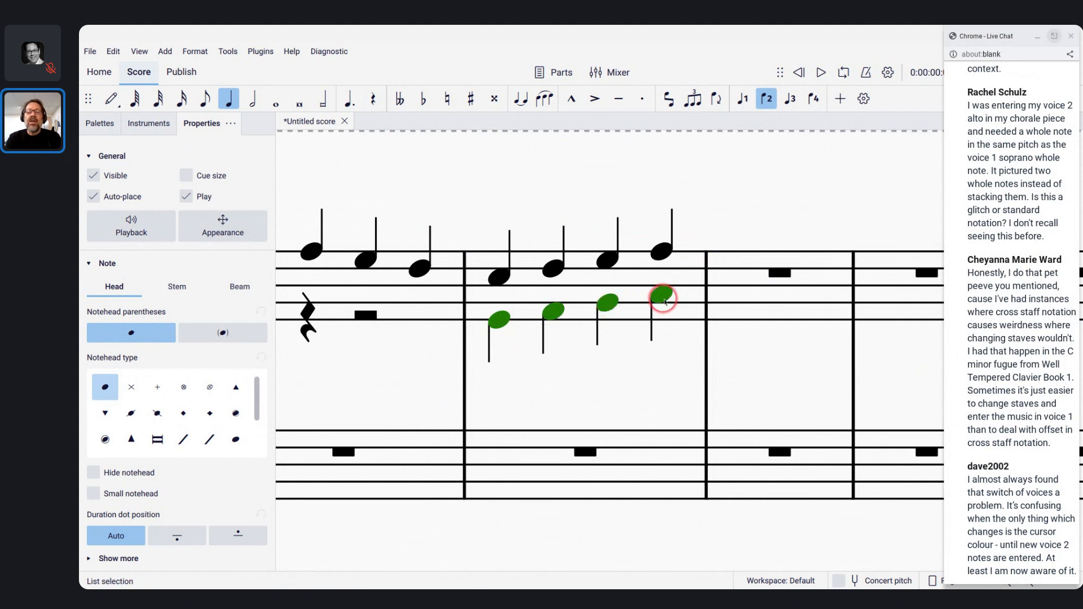
pyautogui.click(742, 100)
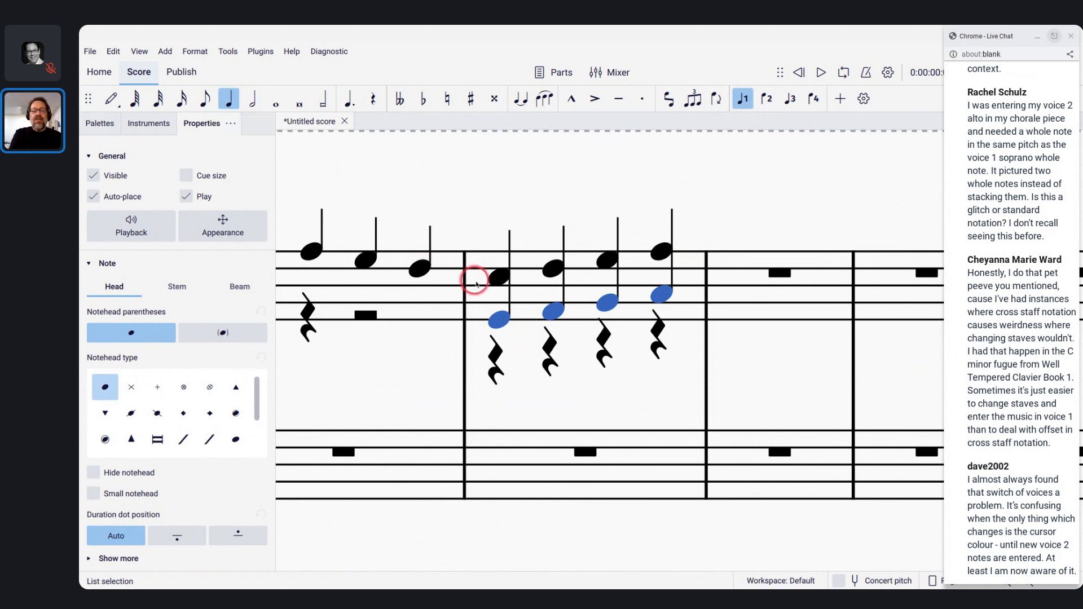
# Change the C5 chord on beat 1 of measure 3 to a half note.
pyautogui.click(494, 279)
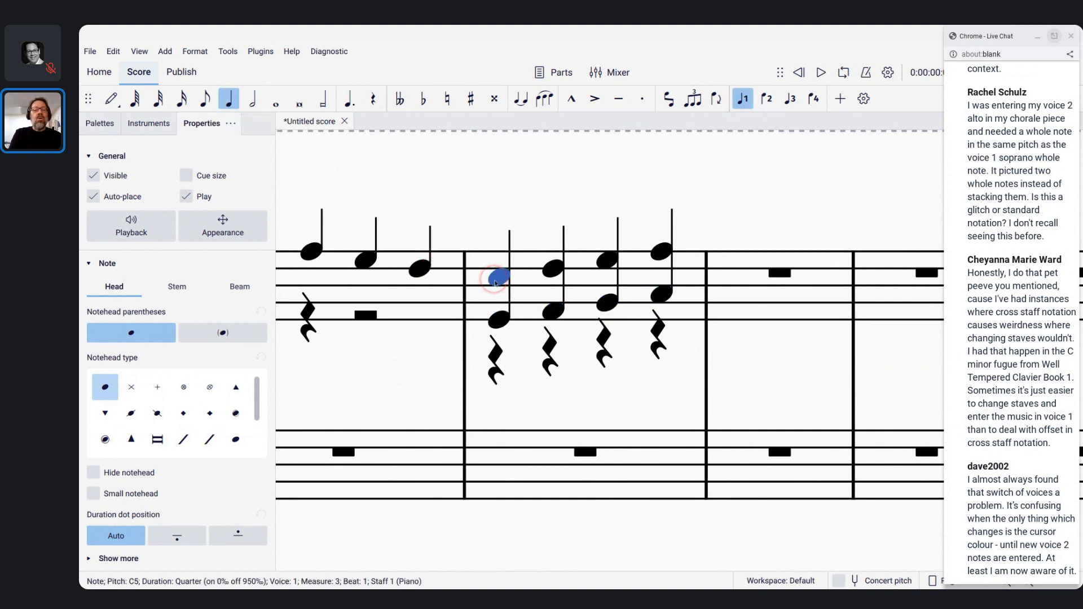
pyautogui.click(253, 101)
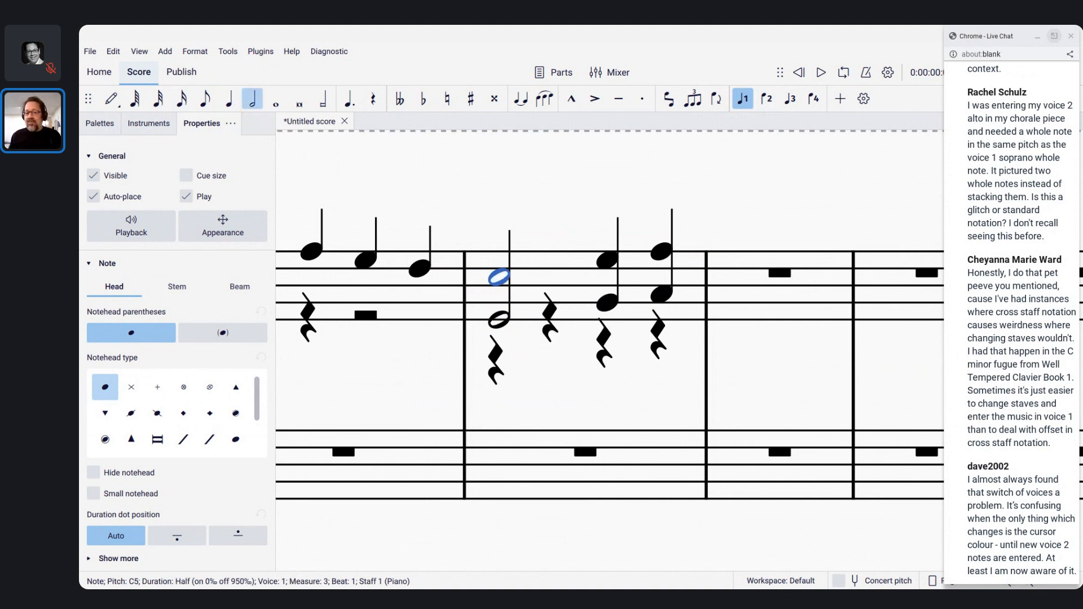
# Undo the half-note change on beat 1 of measure 3.
pyautogui.hotkey('ctrl', 'z')
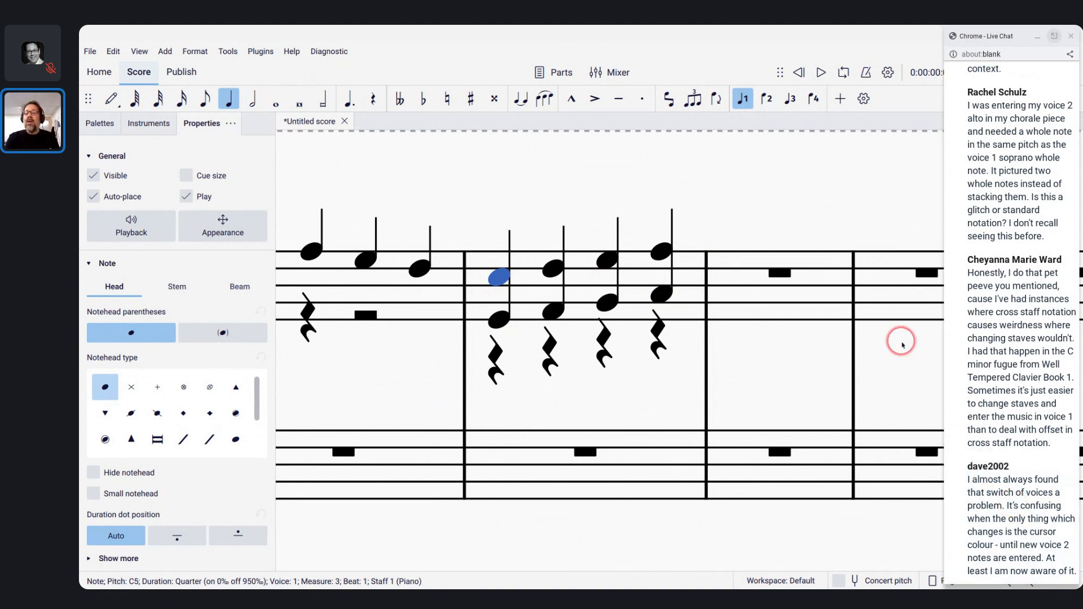
# Start note input on beat 1 of measure 3, compare the voice 1 and voice 2 cursors, and leave note input.
pyautogui.press('n')
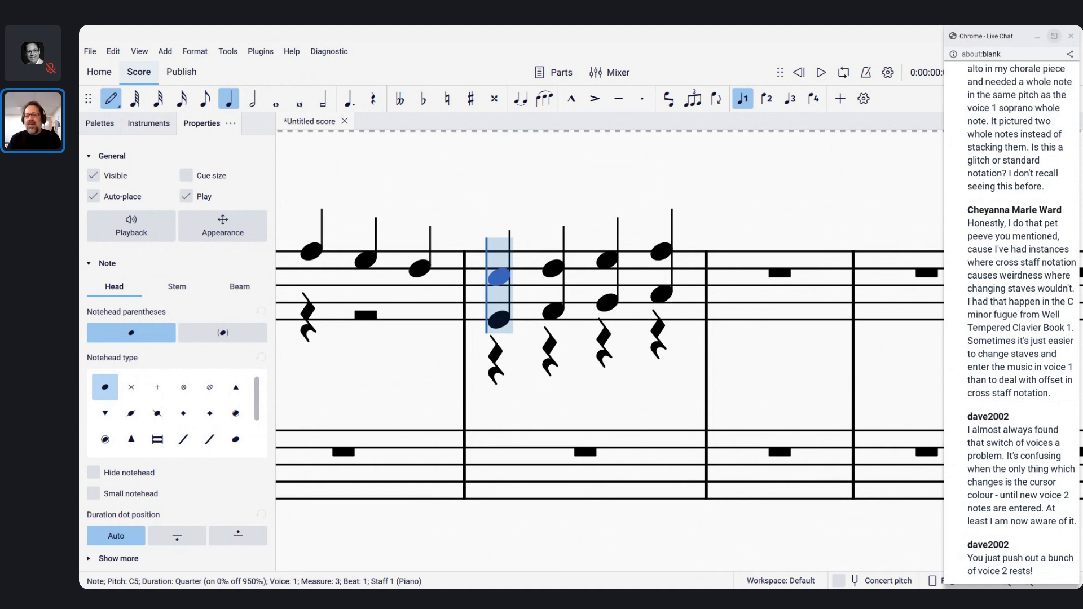
pyautogui.click(765, 107)
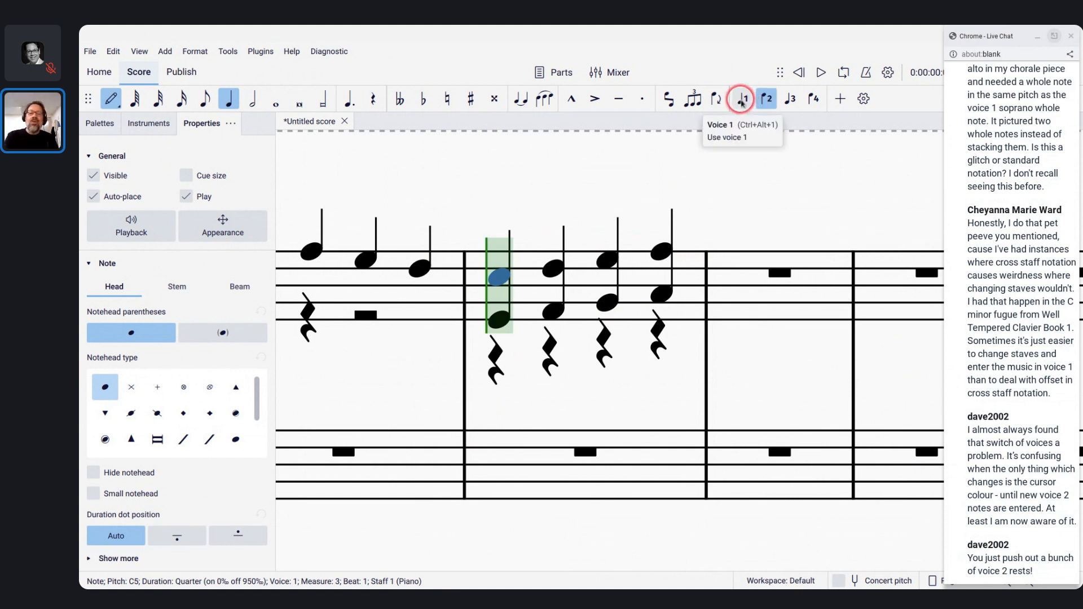
pyautogui.click(743, 101)
pyautogui.click(761, 102)
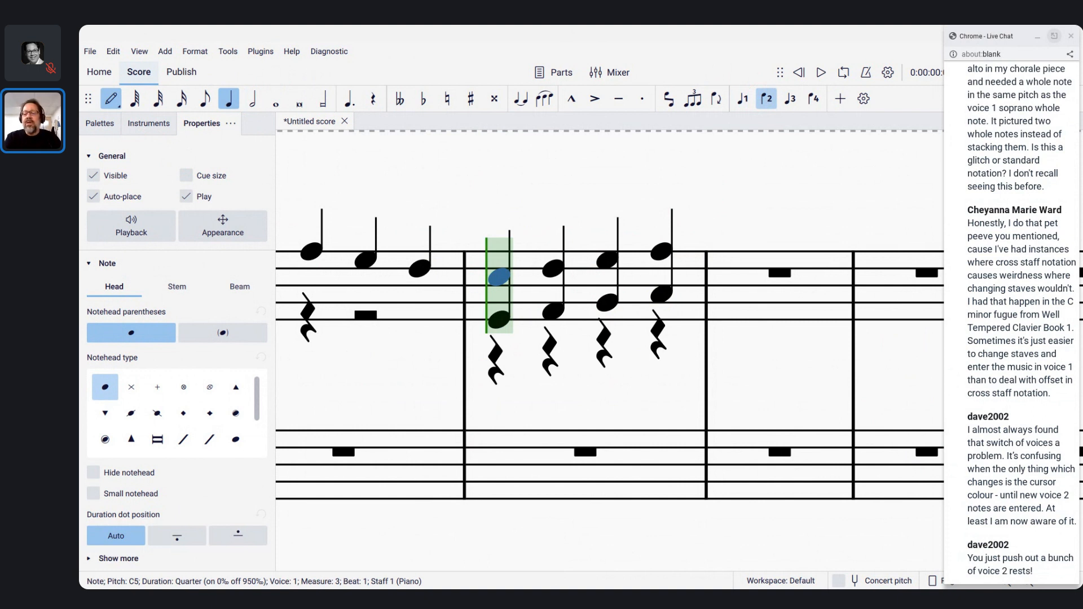
pyautogui.press('Escape')
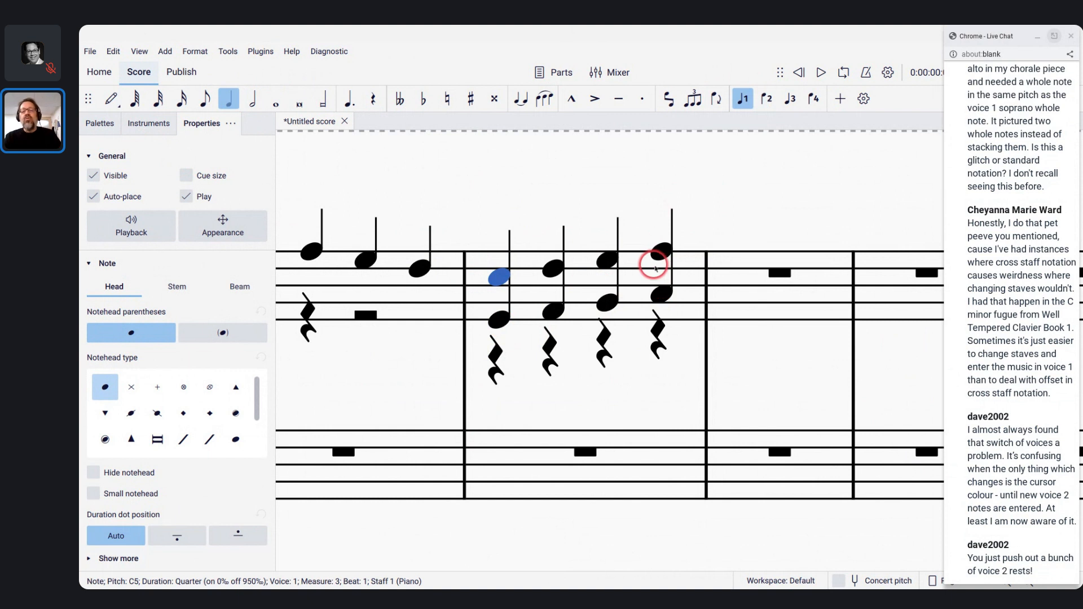
# Delete the four voice 2 quarter rests below the chords in measure 3.
pyautogui.click(493, 372)
pyautogui.keyDown('ctrl'); pyautogui.click(552, 356); pyautogui.keyUp('ctrl')
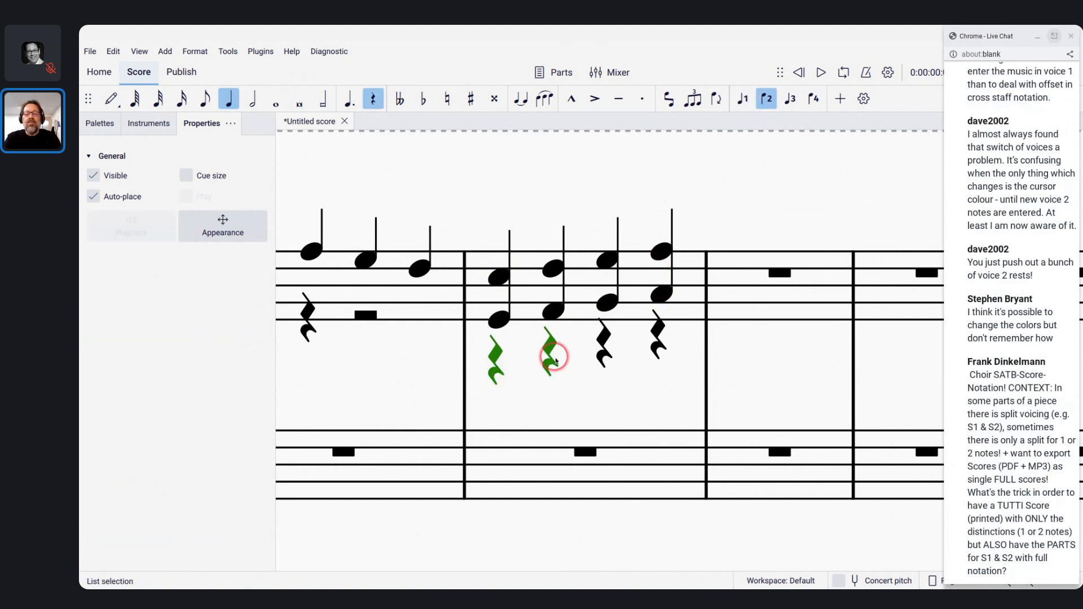
pyautogui.keyDown('ctrl'); pyautogui.click(602, 350); pyautogui.keyUp('ctrl')
pyautogui.keyDown('ctrl'); pyautogui.click(657, 346); pyautogui.keyUp('ctrl')
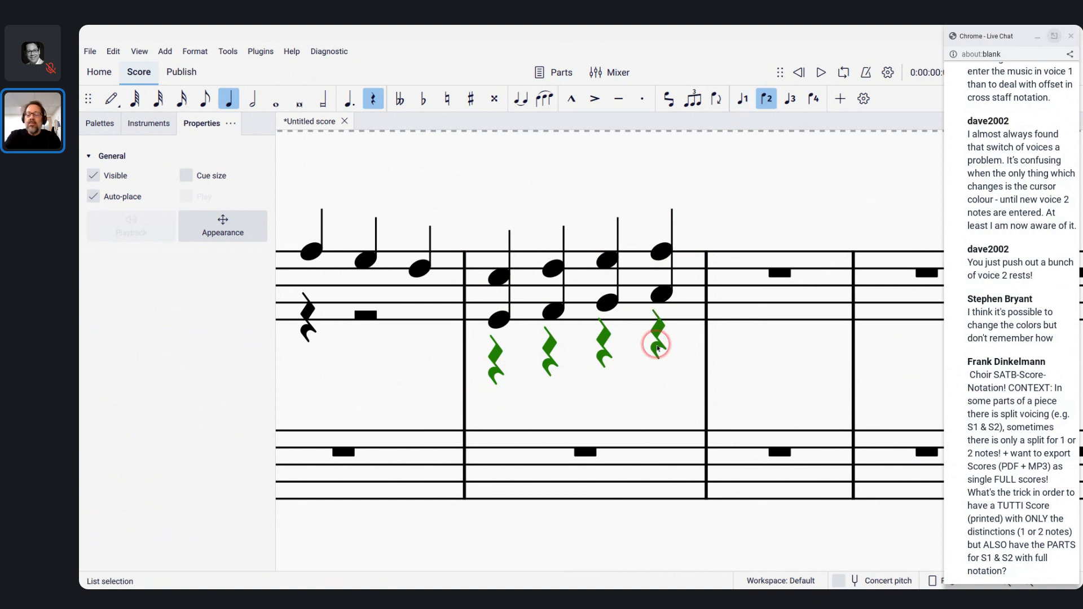
pyautogui.press('BackSpace')
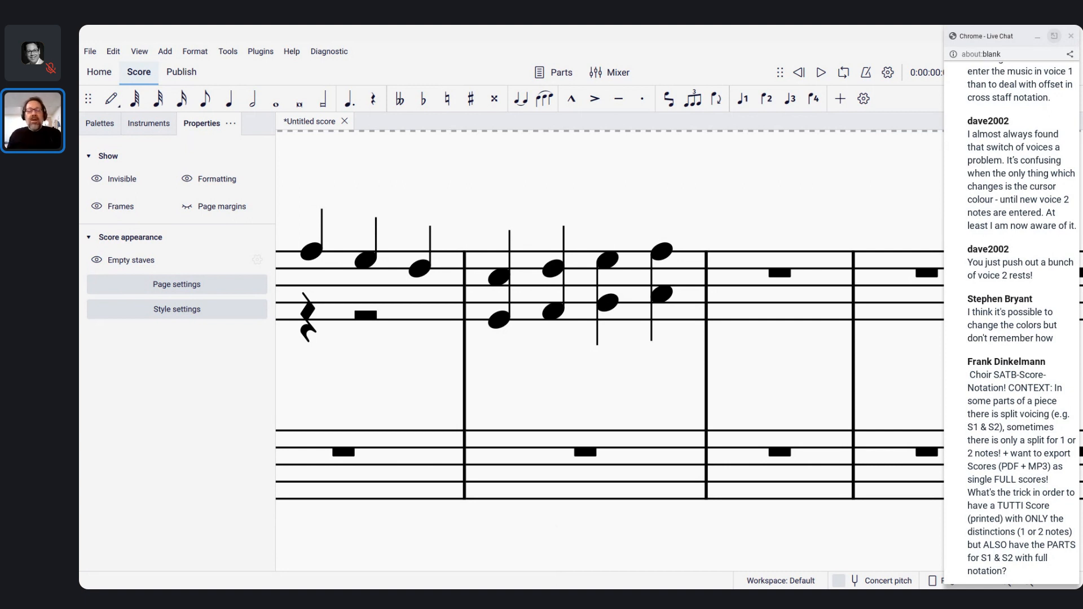
# Undo the rest deletion and the move to voice 1, and merge the two voices of upper-staff measure 3 with Implode.
pyautogui.hotkey('ctrl', 'z')
pyautogui.hotkey('ctrl', 'z')
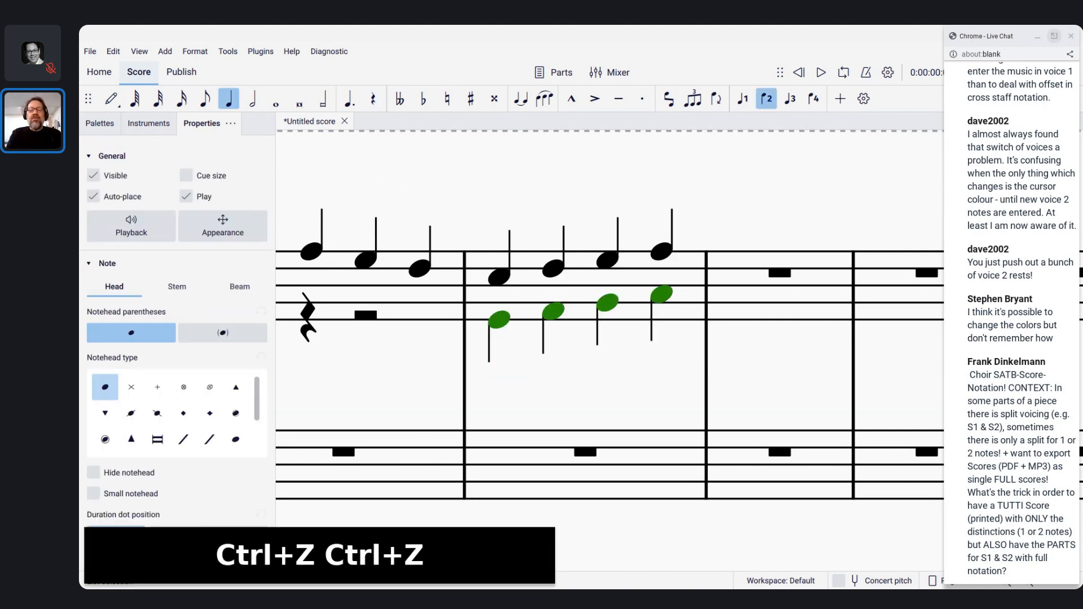
pyautogui.click(532, 286)
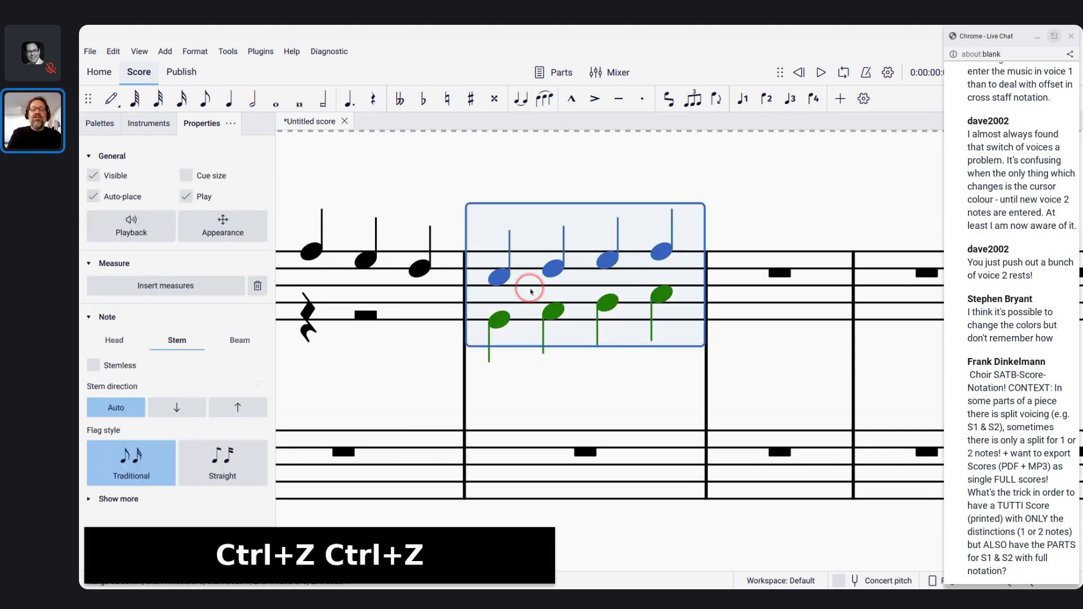
pyautogui.click(229, 51)
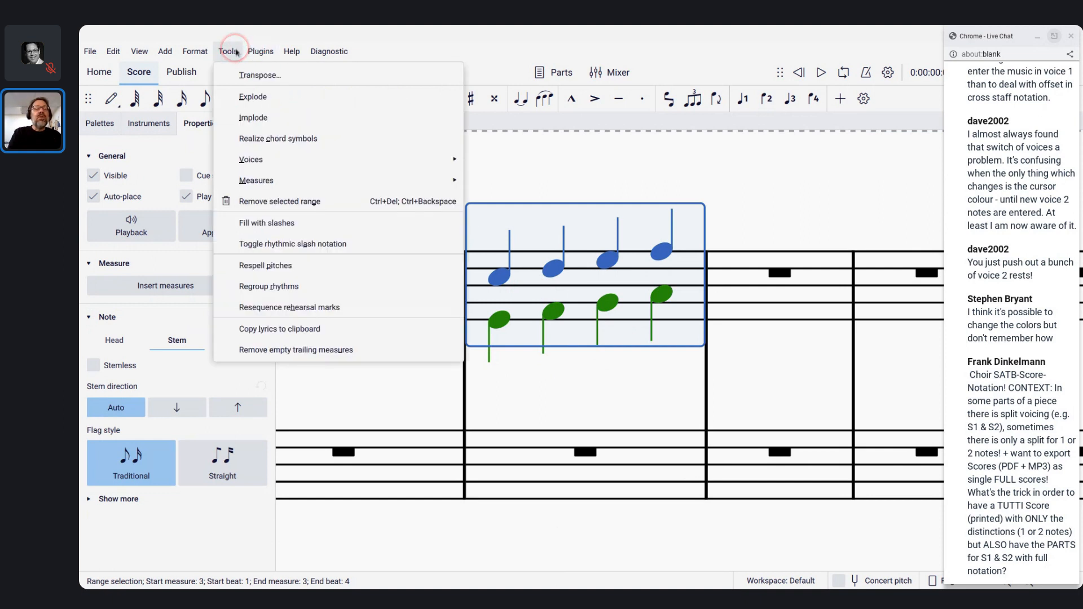
pyautogui.click(261, 117)
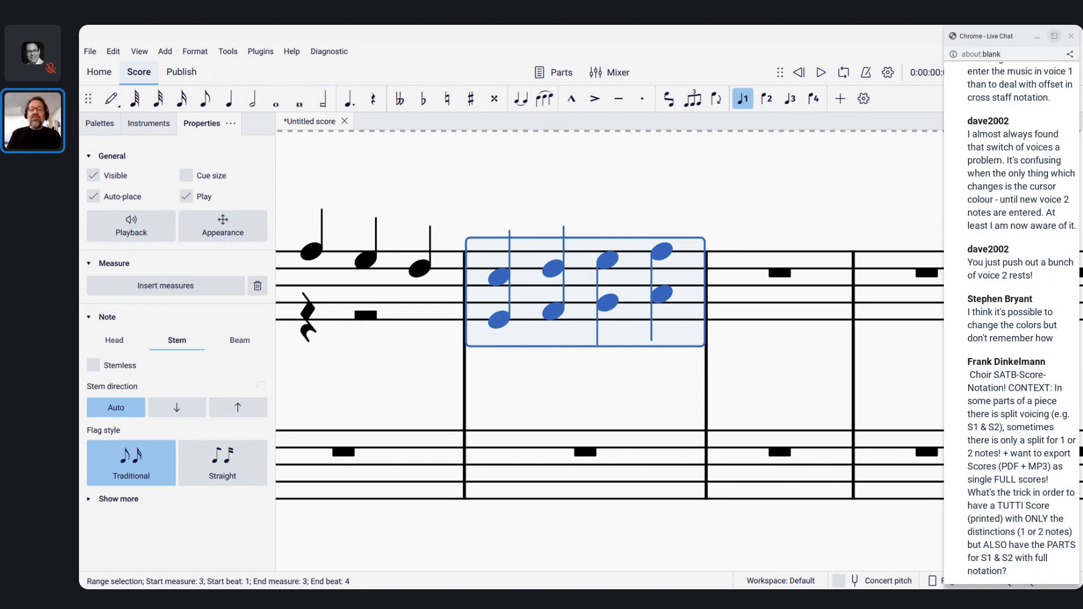
# Switch to the Garden Seasons score, try Implode on measures 2 and 3 of the soprano-alto staff, and undo it.
pyautogui.hotkey('ctrl', 'Tab')
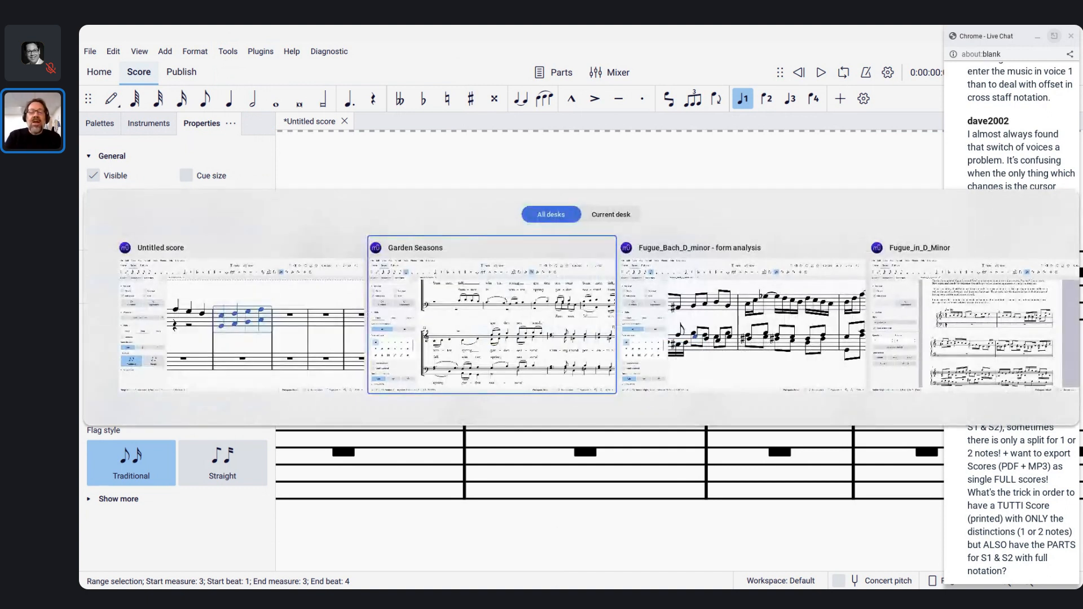
pyautogui.scroll(10, 615, 349)
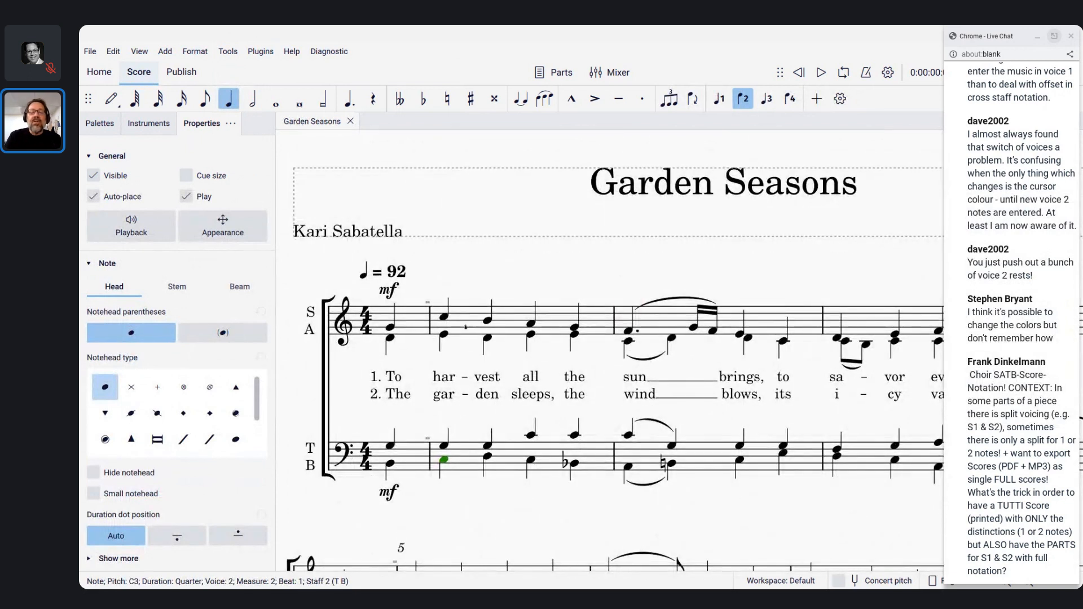
pyautogui.click(596, 318)
pyautogui.keyDown('shift'); pyautogui.click(766, 320); pyautogui.keyUp('shift')
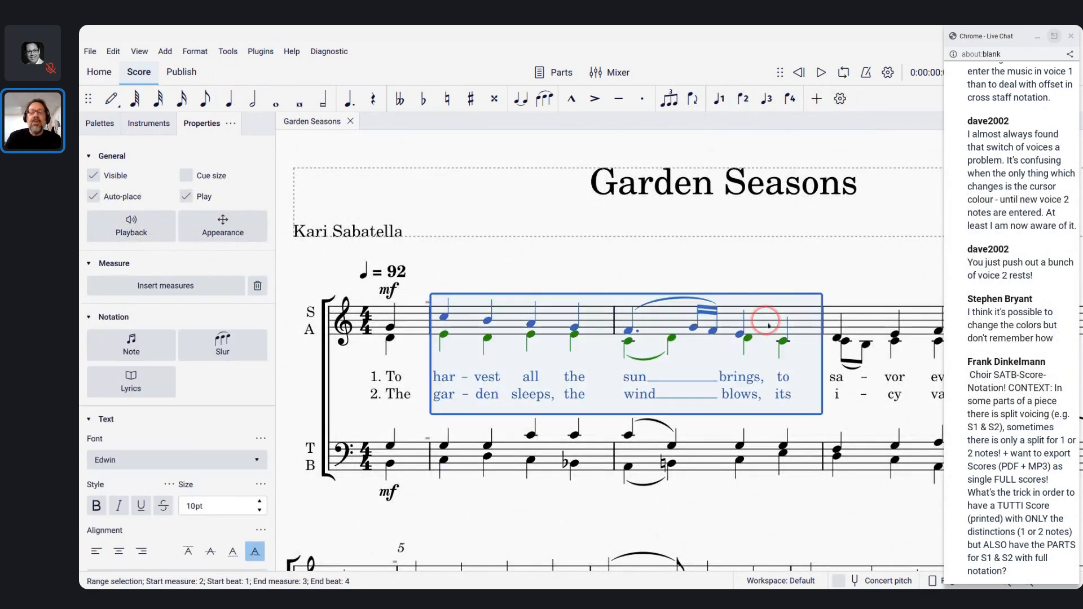
pyautogui.click(226, 51)
pyautogui.click(253, 117)
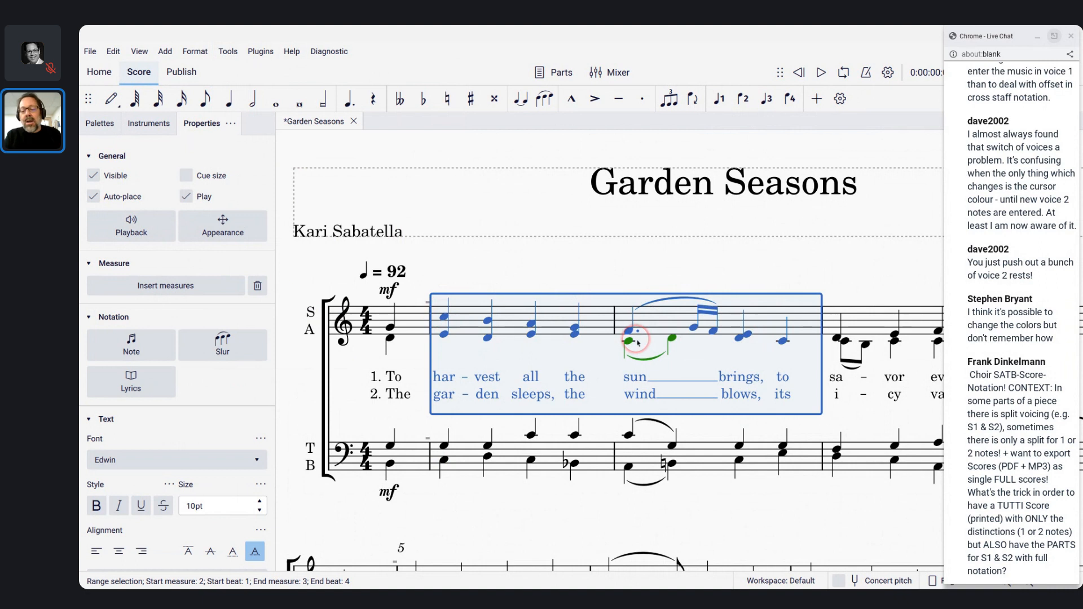
pyautogui.hotkey('ctrl', 'z')
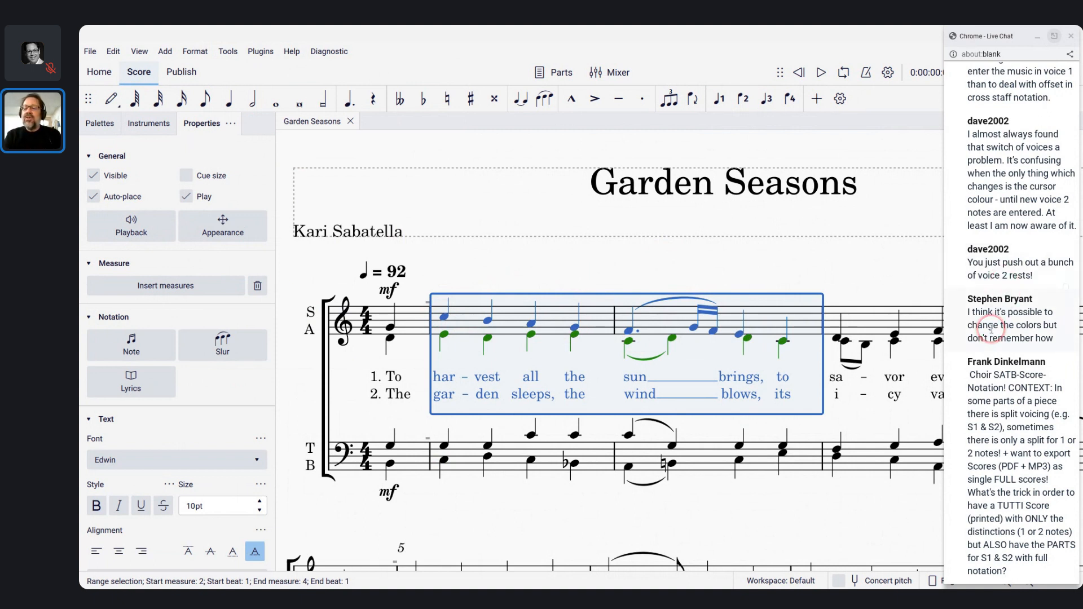
# Examine the colour settings for voices 1 to 4 in the advanced preferences, and close them without changes.
pyautogui.scroll(3, 1017, 386)
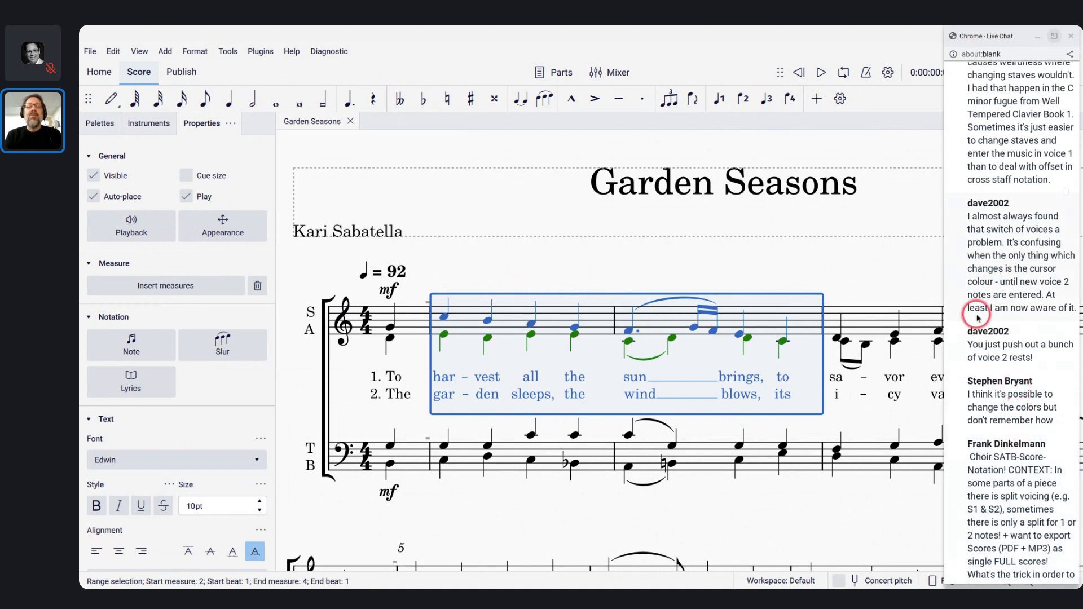
pyautogui.click(119, 54)
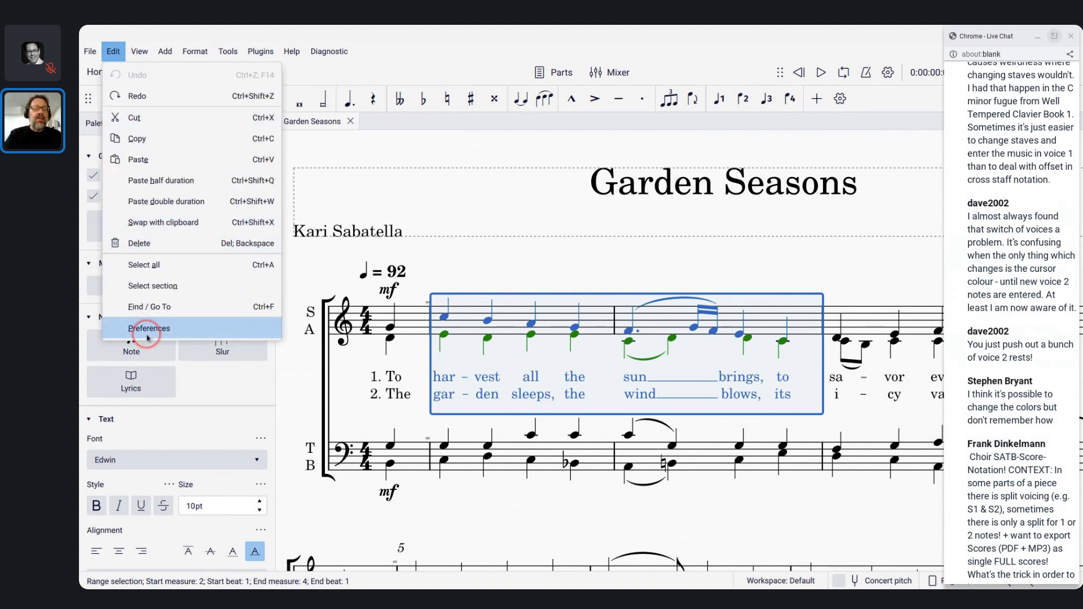
pyautogui.click(148, 333)
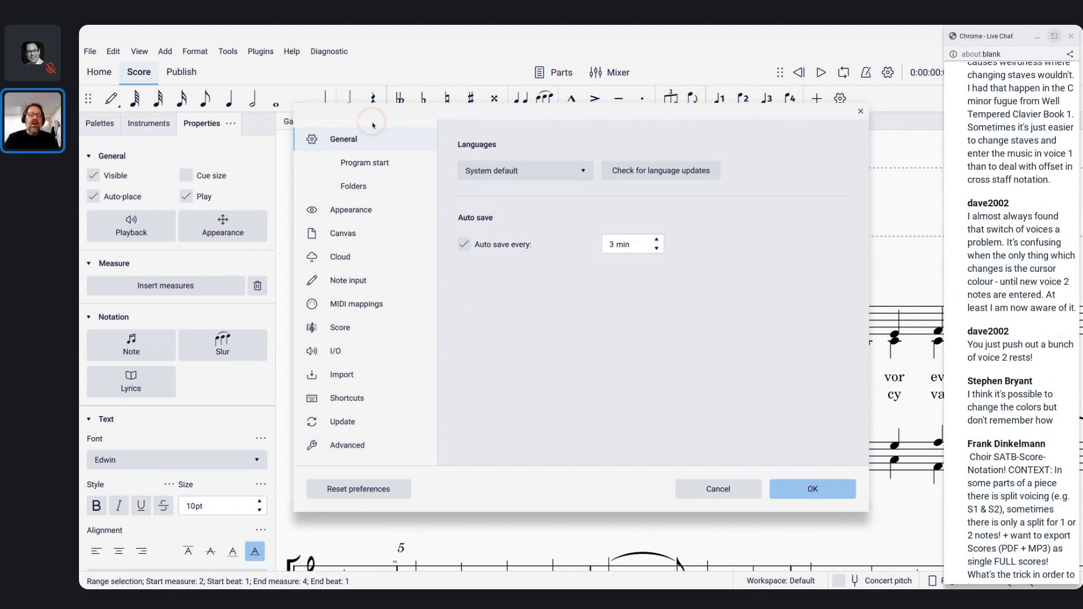
pyautogui.click(347, 445)
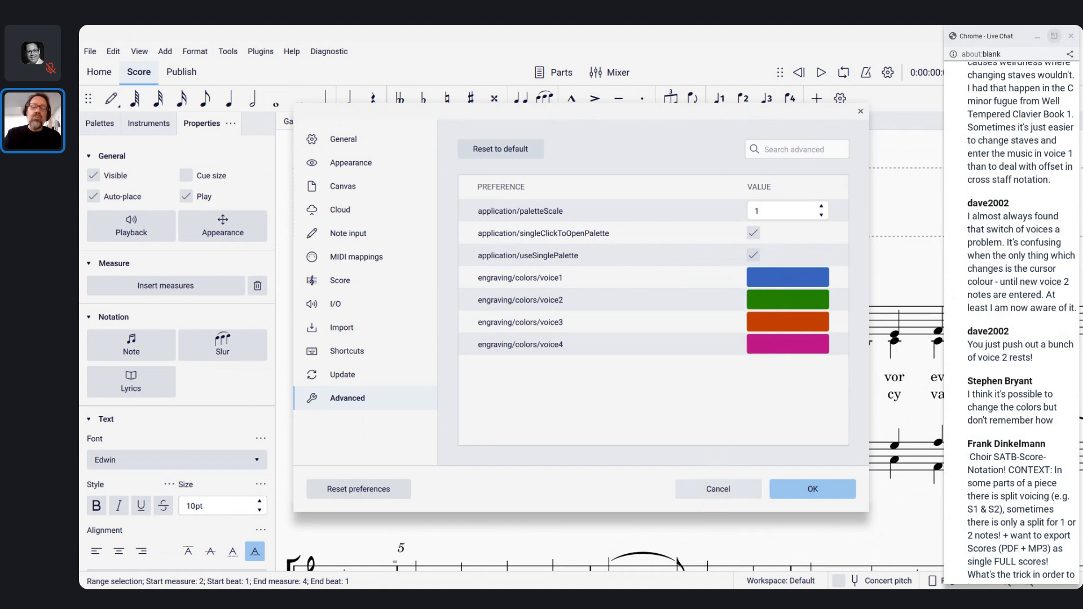
pyautogui.click(714, 495)
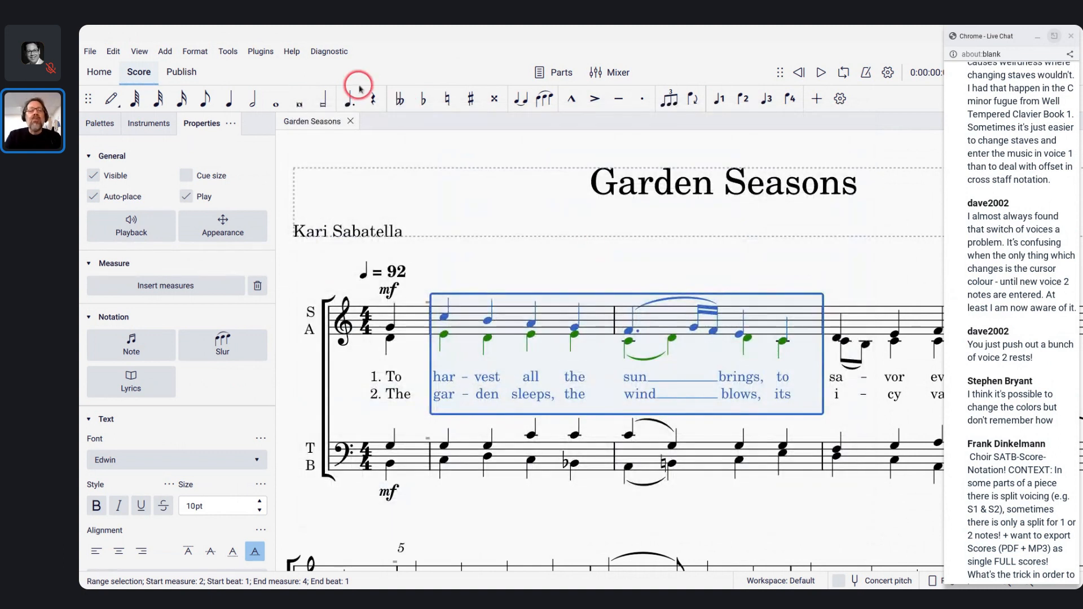
# In the Untitled score, raise the voice 1 B3 on bass-staff beat 3 of measure 1 to C4, and return it to B3.
pyautogui.hotkey('alt', 'Tab')
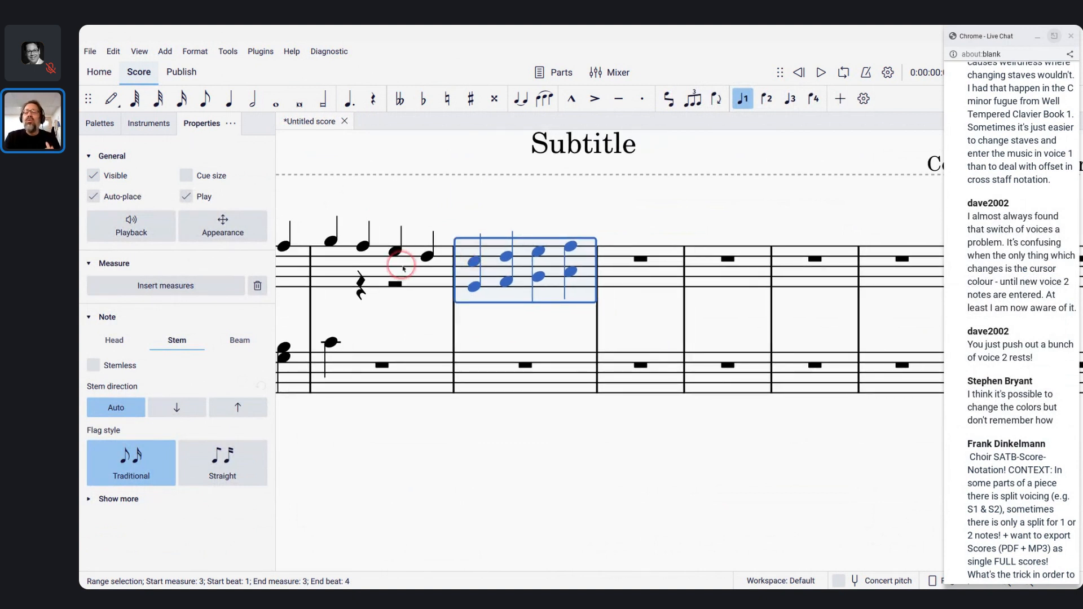
pyautogui.hscroll(-5, 404, 268)
pyautogui.scroll(1, 404, 268)
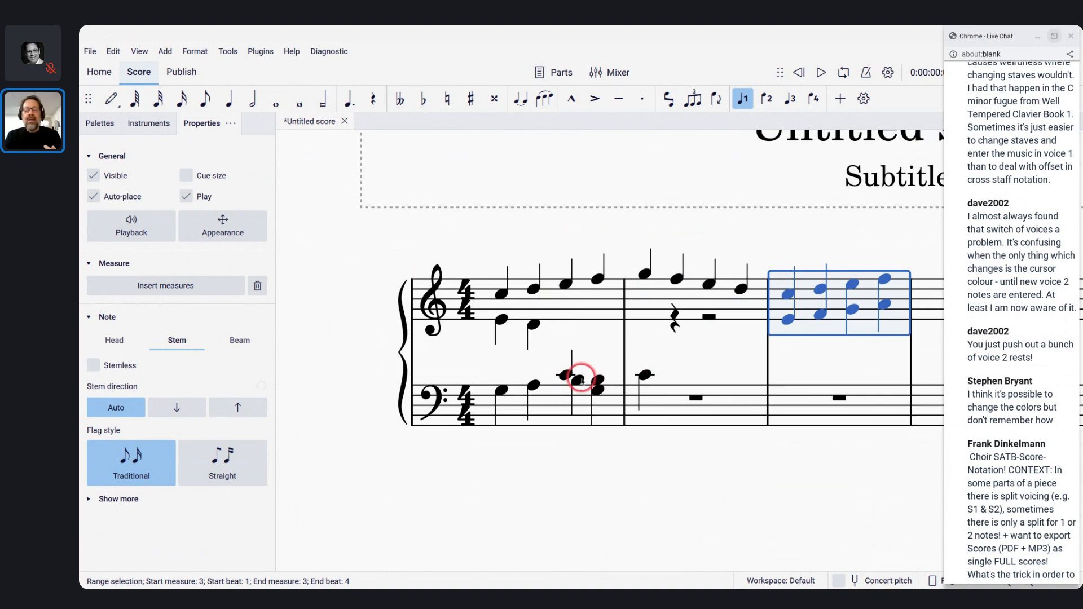
pyautogui.click(581, 380)
pyautogui.press('Up')
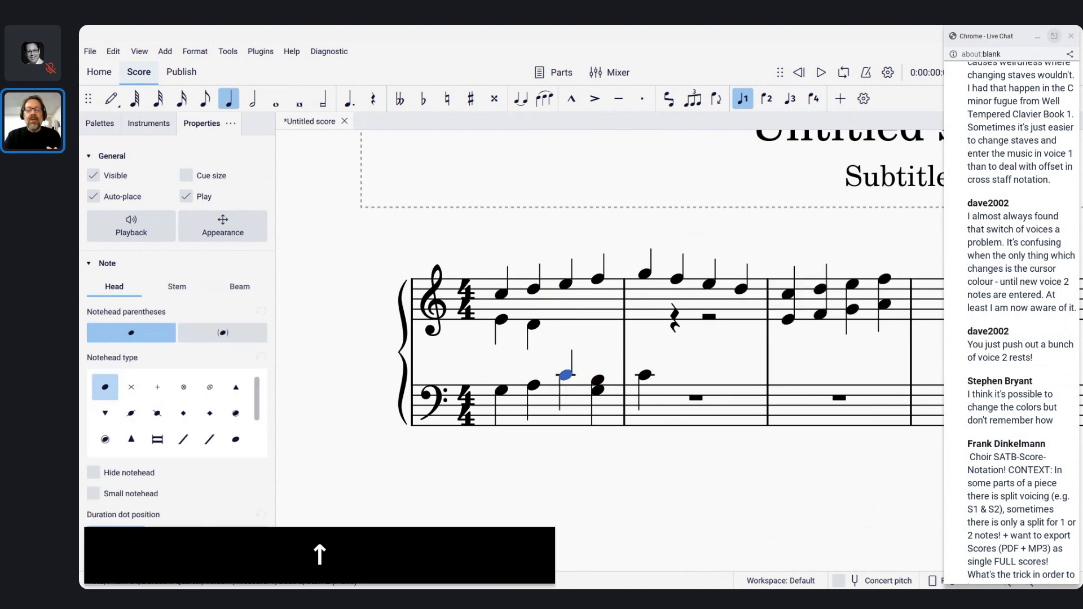
pyautogui.scroll(5, 521, 382)
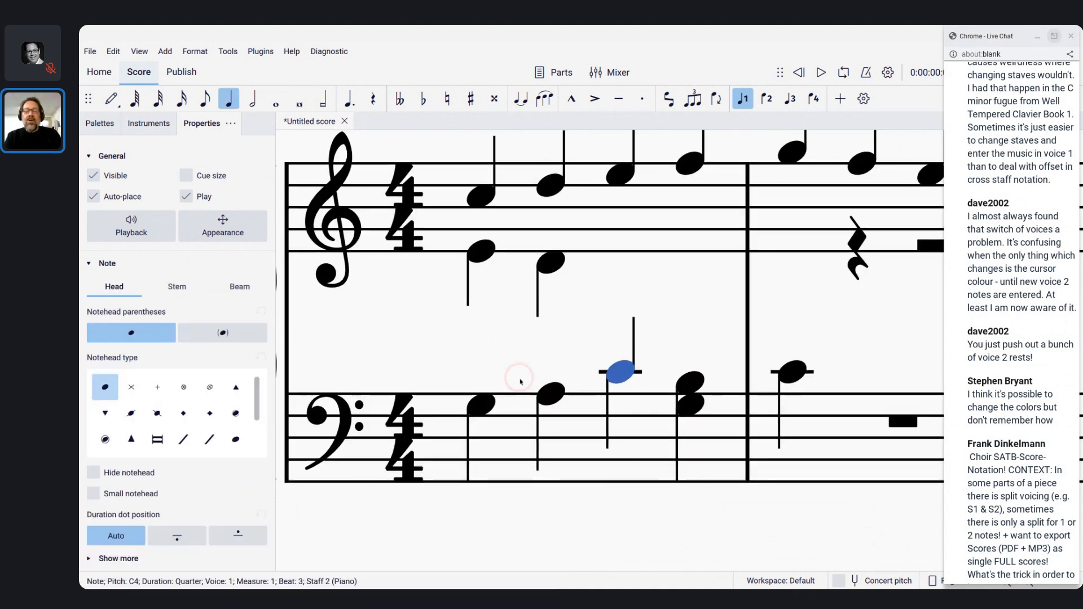
pyautogui.press('Down')
pyautogui.scroll(5, 600, 382)
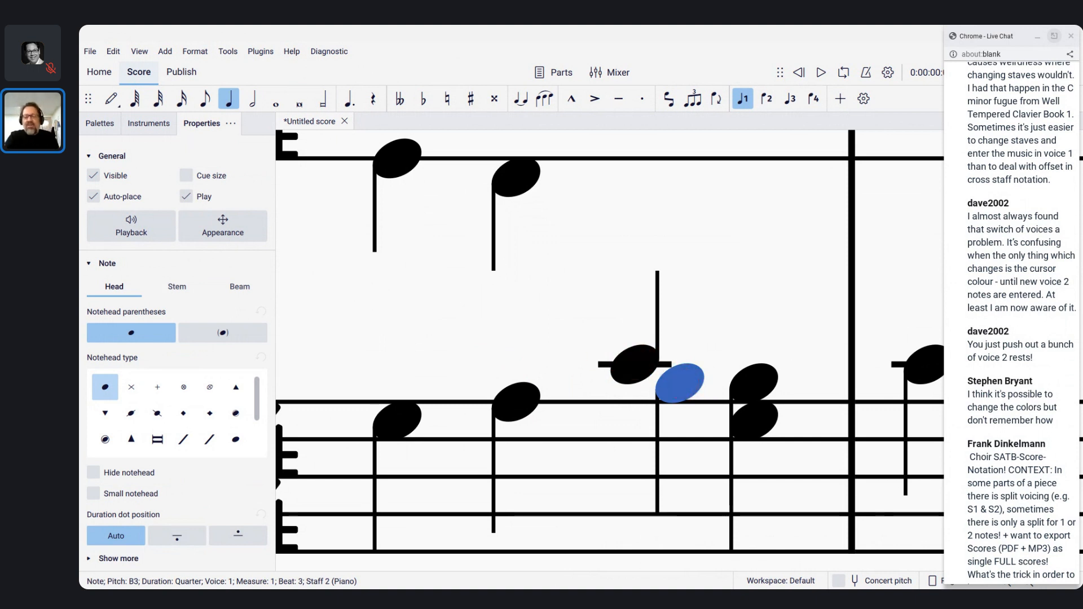
# Insert an empty measure directly after the chords of measure 3.
pyautogui.scroll(-3, 626, 349)
pyautogui.hscroll(1, 627, 350)
pyautogui.scroll(5, 626, 350)
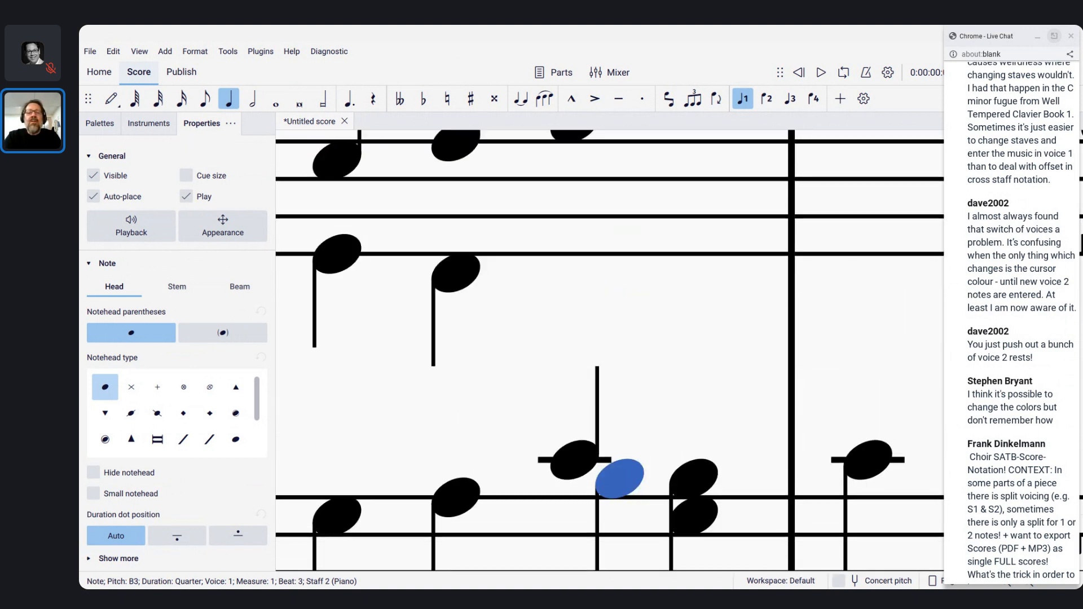
pyautogui.scroll(-5, 682, 383)
pyautogui.hscroll(7, 681, 383)
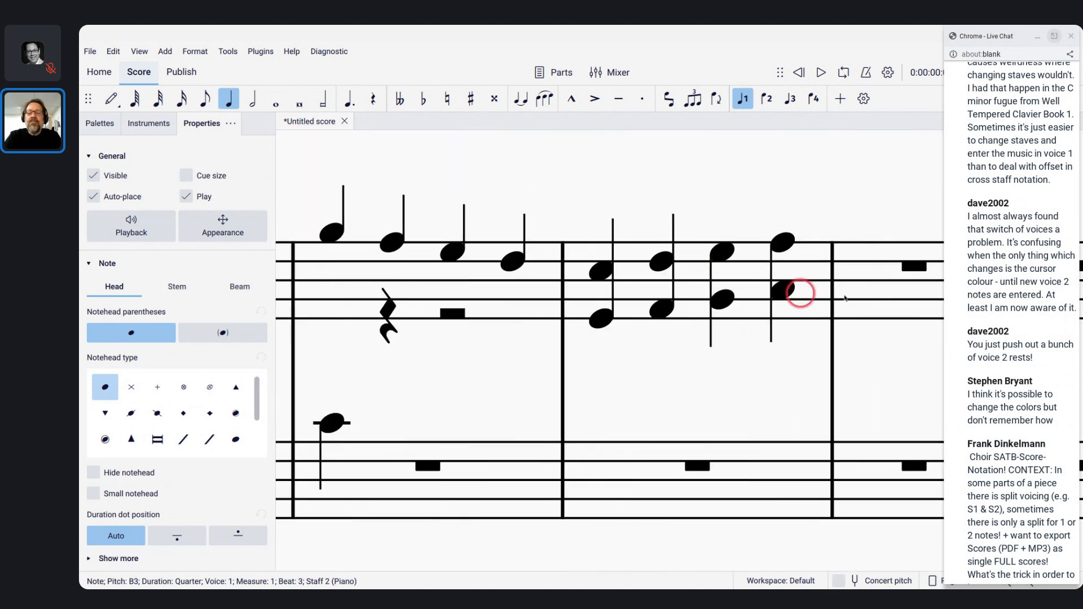
pyautogui.click(846, 298)
pyautogui.press('Insert')
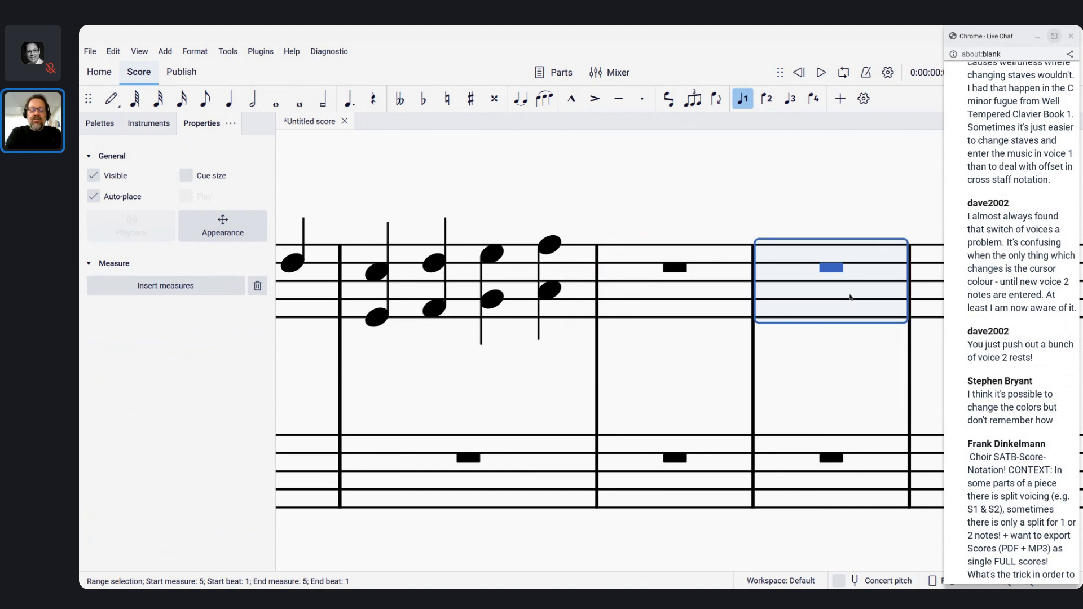
# On upper-staff beat 1 of measure 4, enter a quarter note C5 in voice 1 and a quarter note B4 in voice 2.
pyautogui.rightClick(850, 297)
pyautogui.press('n')
pyautogui.press('Left')
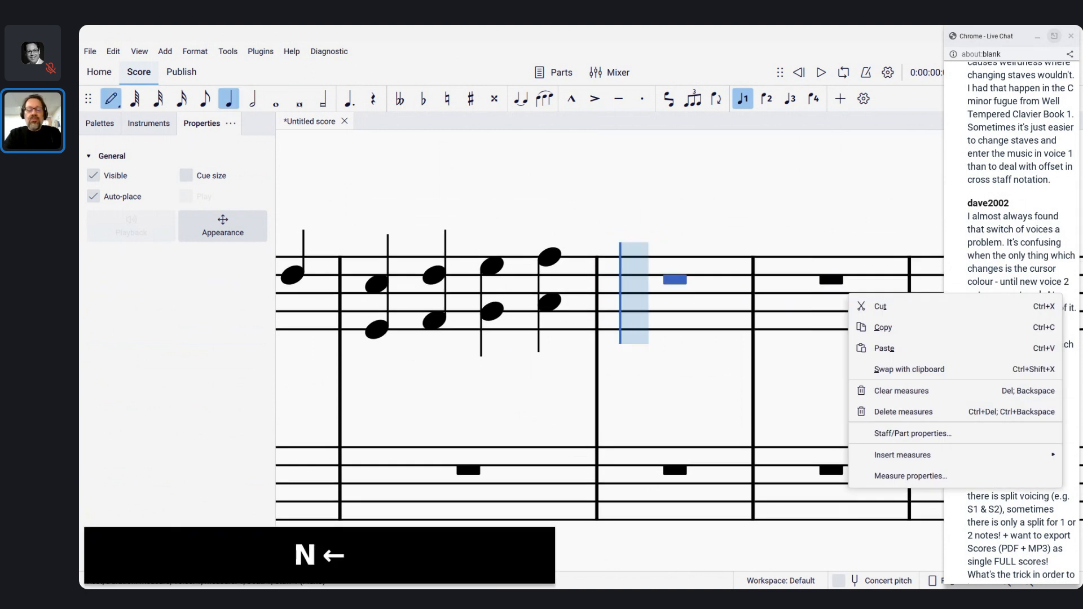
pyautogui.press('c')
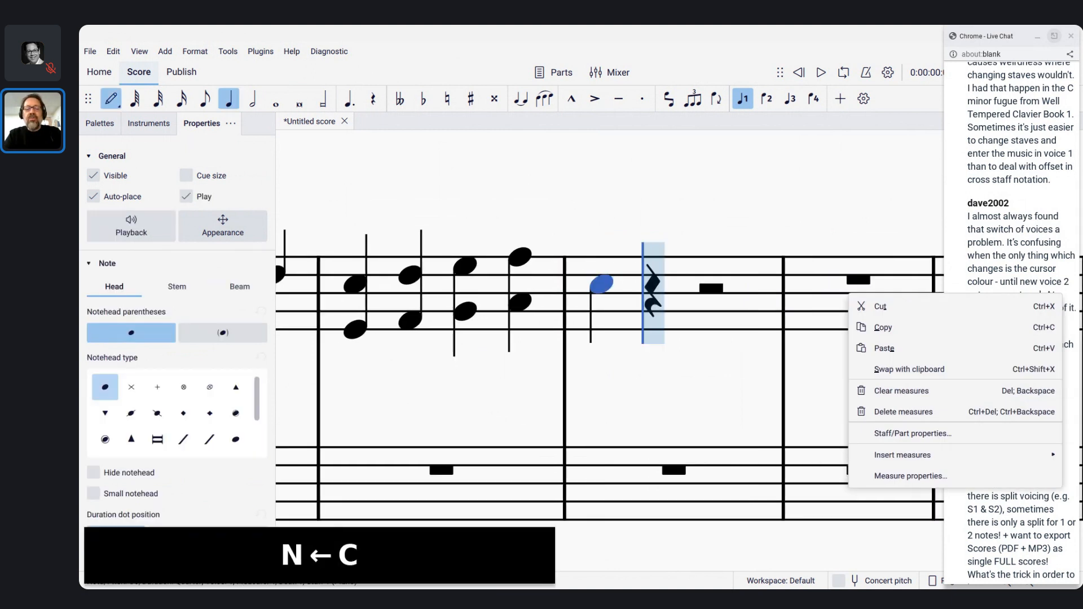
pyautogui.hotkey('ctrl', 'alt', '2')
pyautogui.press('b')
pyautogui.hotkey('ctrl', 'Up')
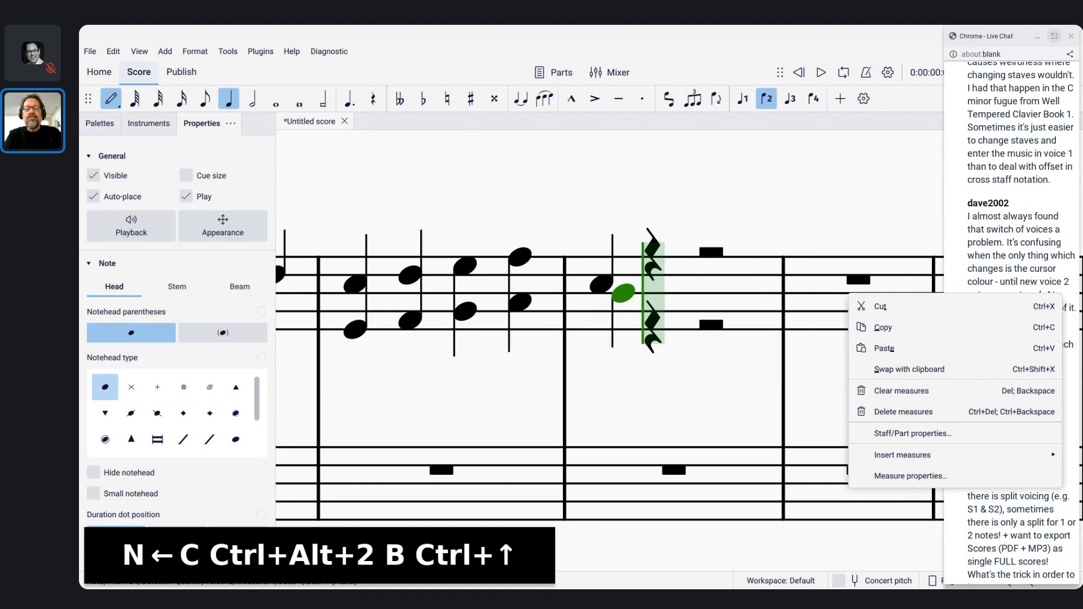
pyautogui.press('Escape')
# Raise the voice 2 note on beat 1 of measure 4 to C5.
pyautogui.scroll(5, 706, 312)
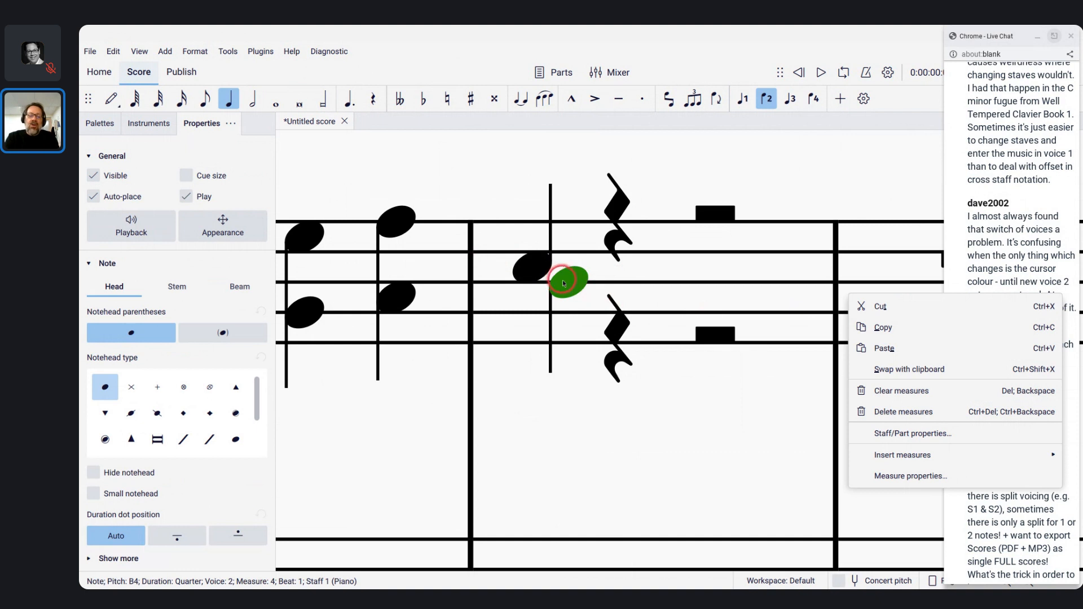
pyautogui.press('Up')
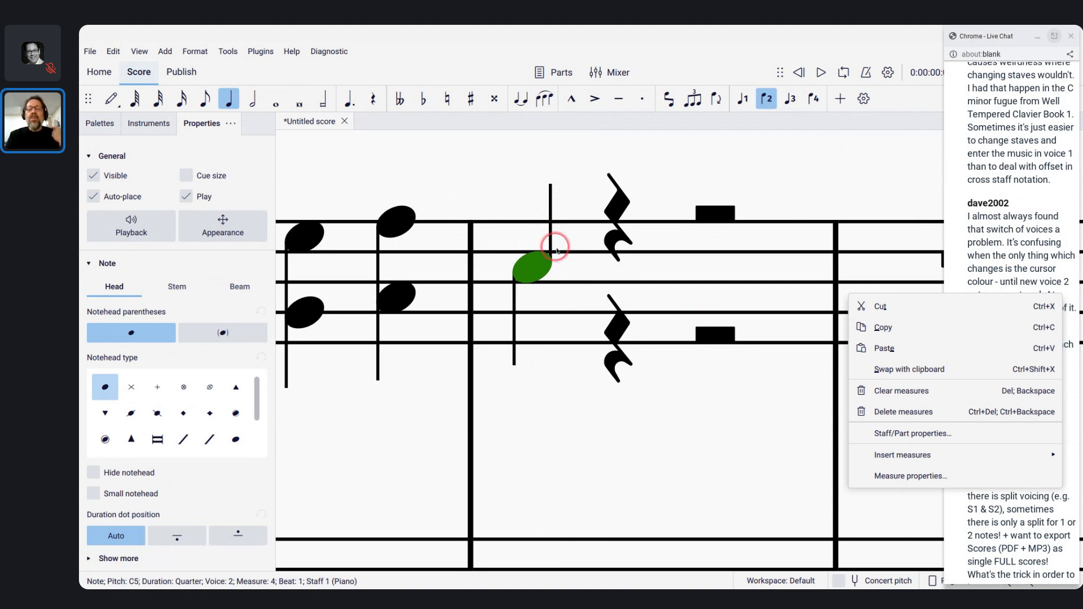
# Lower the voice 2 note on upper-staff beat 1 of measure 4 to B4, and make both voices' notes whole notes.
pyautogui.press('Down')
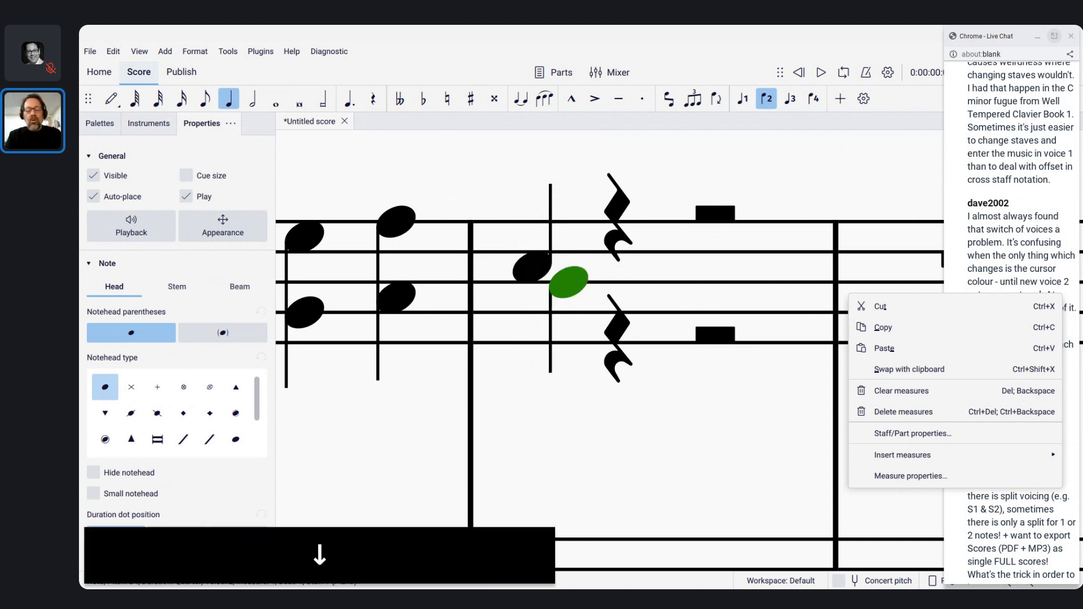
pyautogui.press('7')
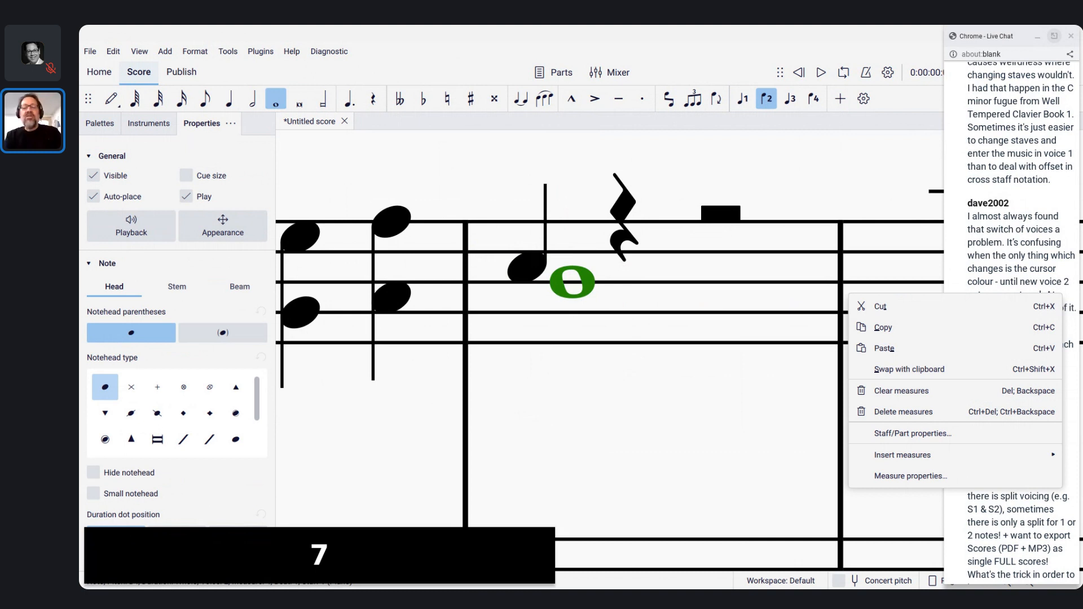
pyautogui.click(529, 272)
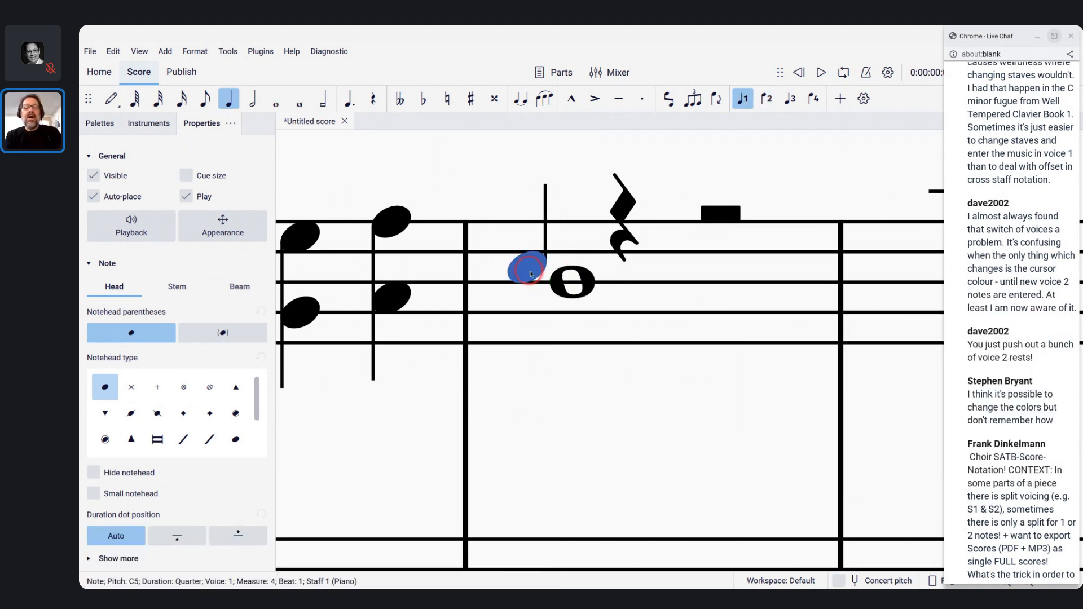
pyautogui.press('7')
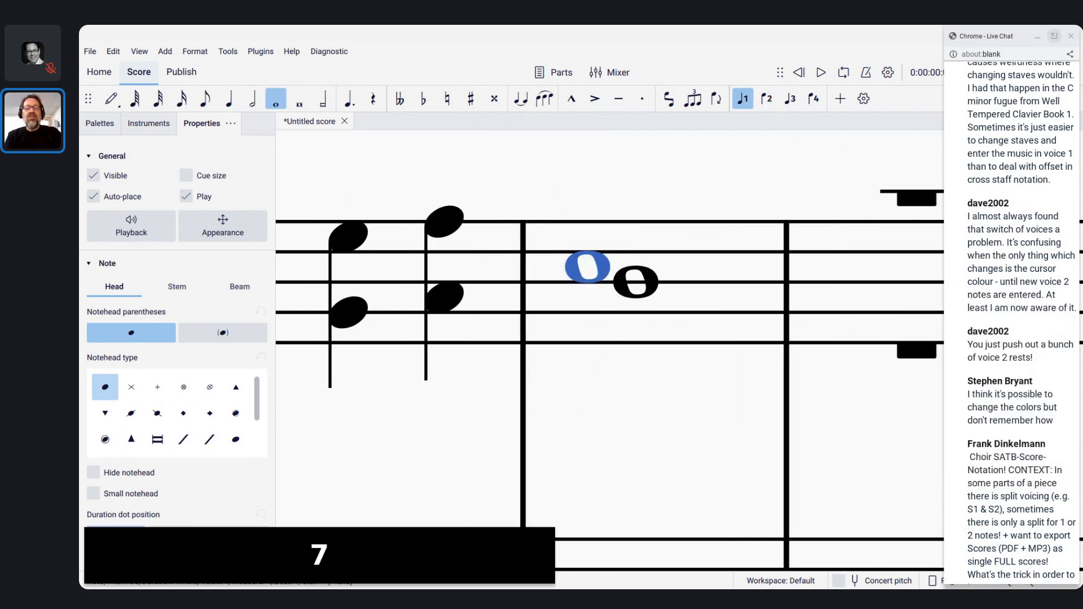
pyautogui.press('Escape')
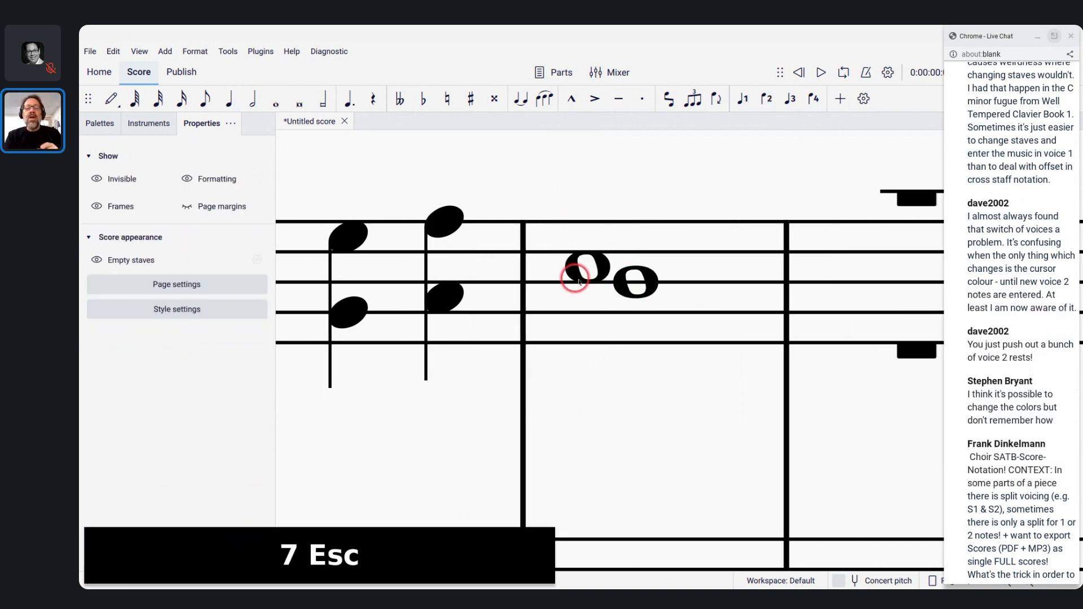
# Raise the voice 2 whole note in measure 4 to C5, in unison with voice 1.
pyautogui.click(618, 289)
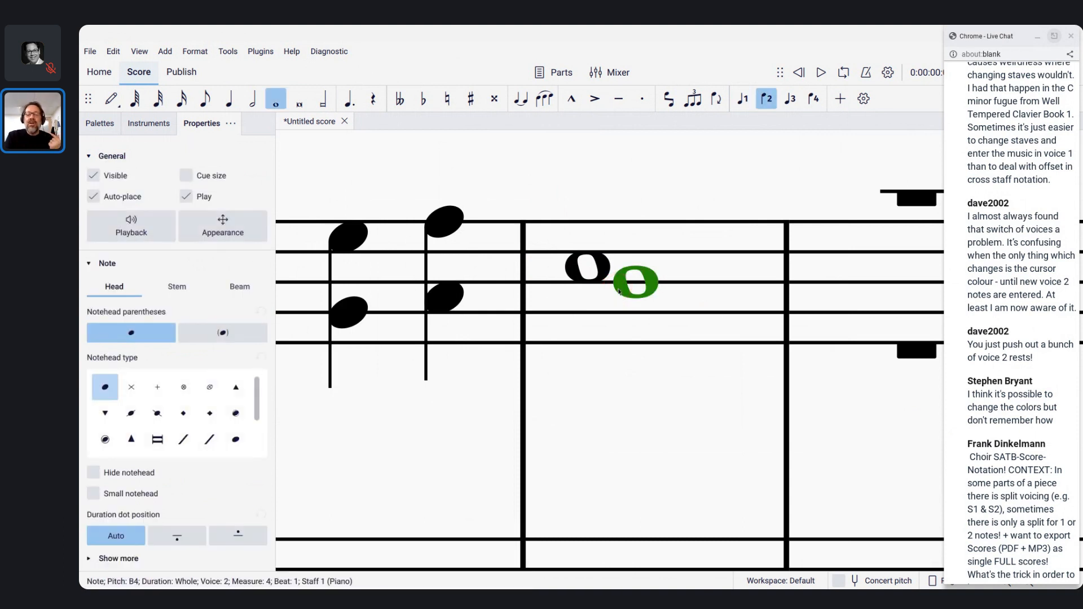
pyautogui.press('Up')
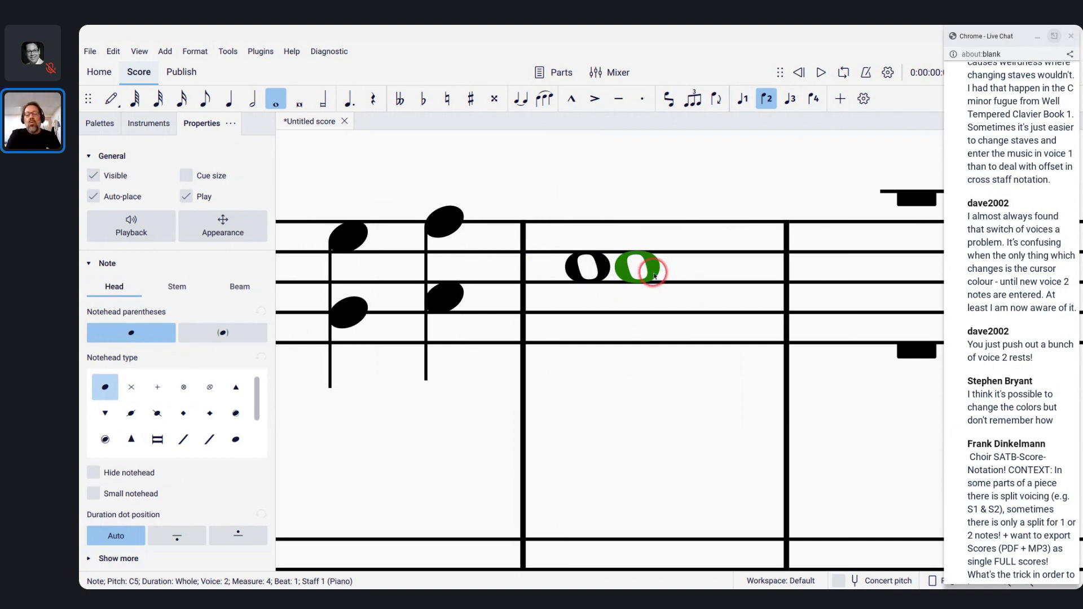
# Try shortening the voice 2 and voice 1 unison whole notes in measure 4 to quarter notes, and undo both changes.
pyautogui.press('5')
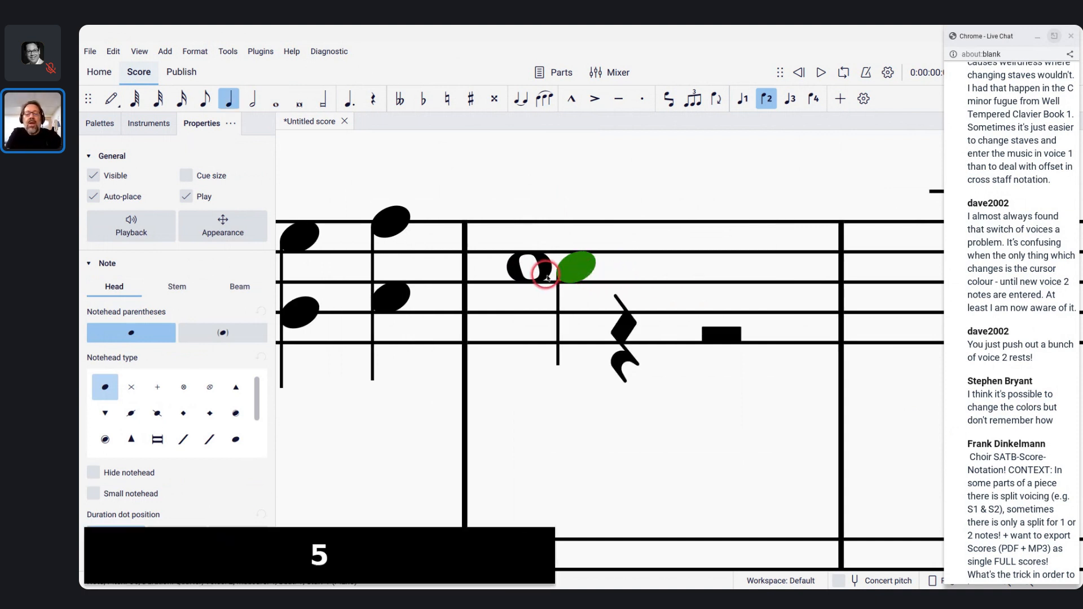
pyautogui.click(545, 275)
pyautogui.press('5')
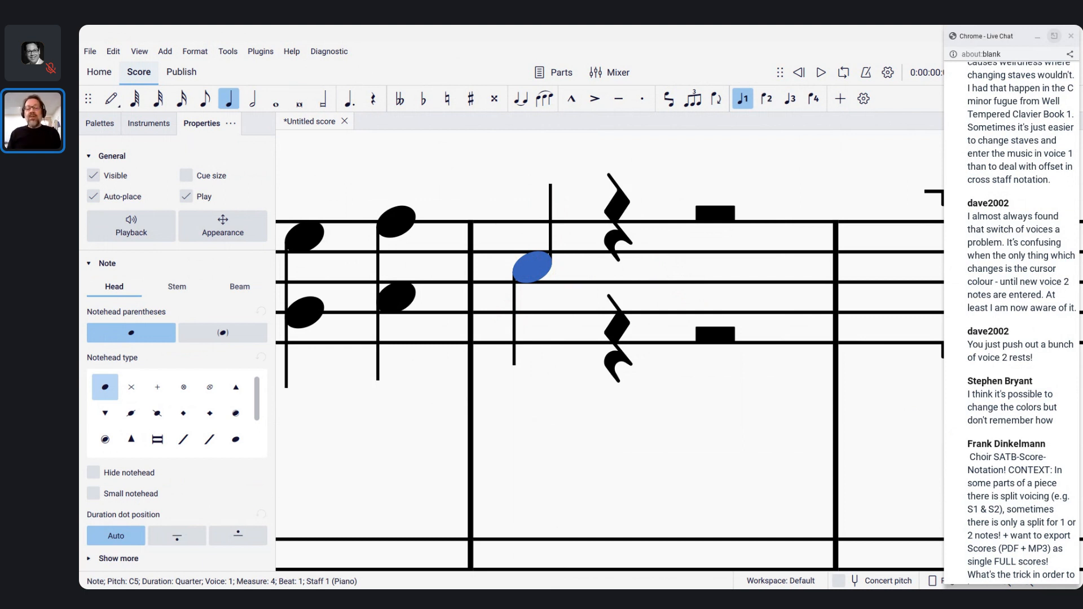
pyautogui.hotkey('ctrl', 'z')
pyautogui.hotkey('ctrl', 'z')
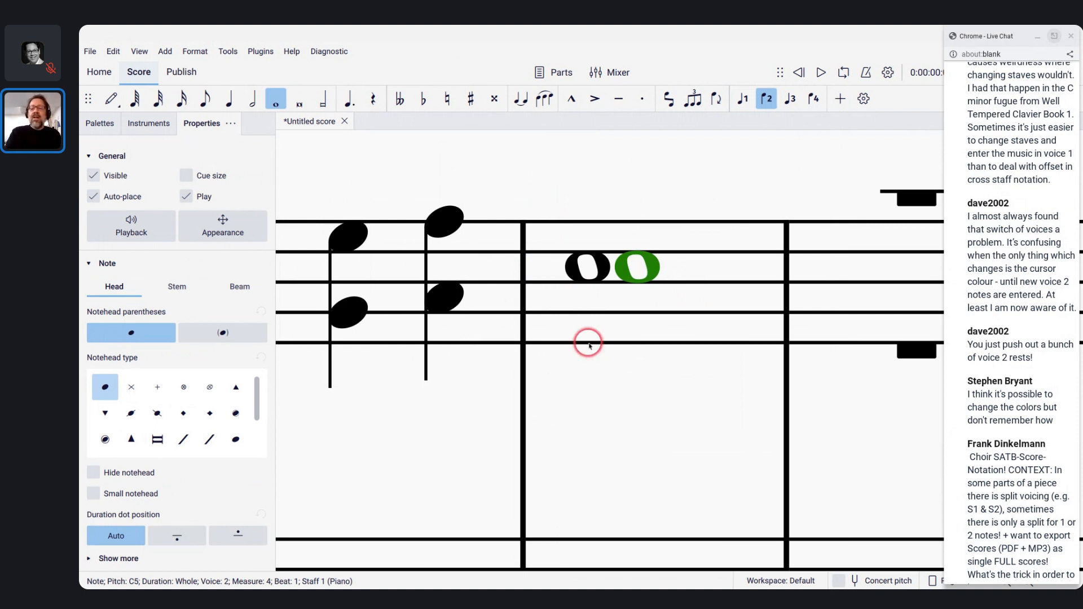
# Enter a half note C5 in voice 1 on upper-staff beat 1 of measure 5.
pyautogui.hscroll(5, 587, 341)
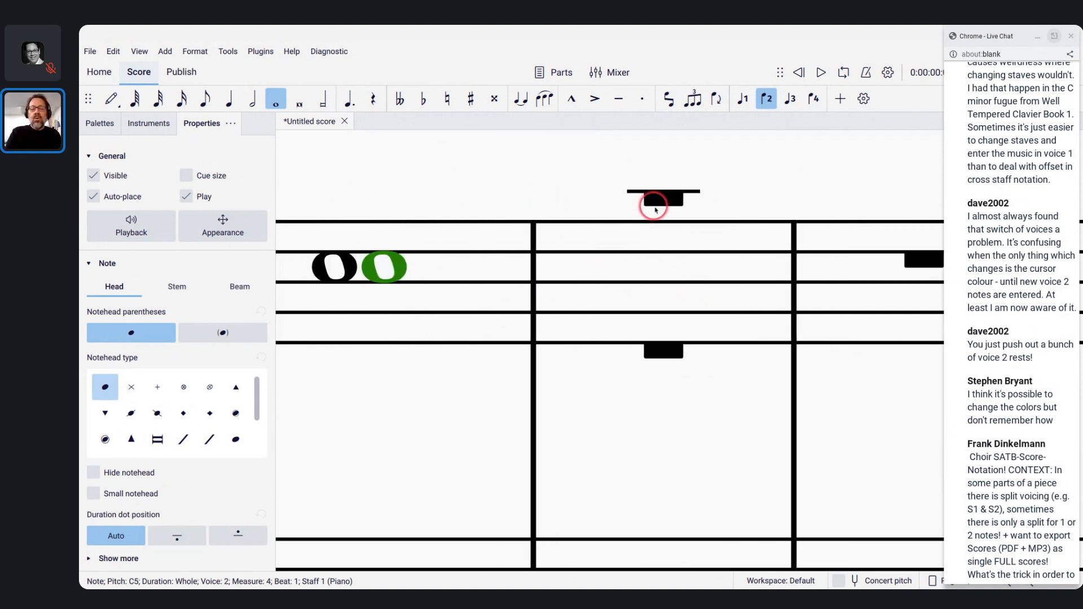
pyautogui.click(655, 200)
pyautogui.press('n')
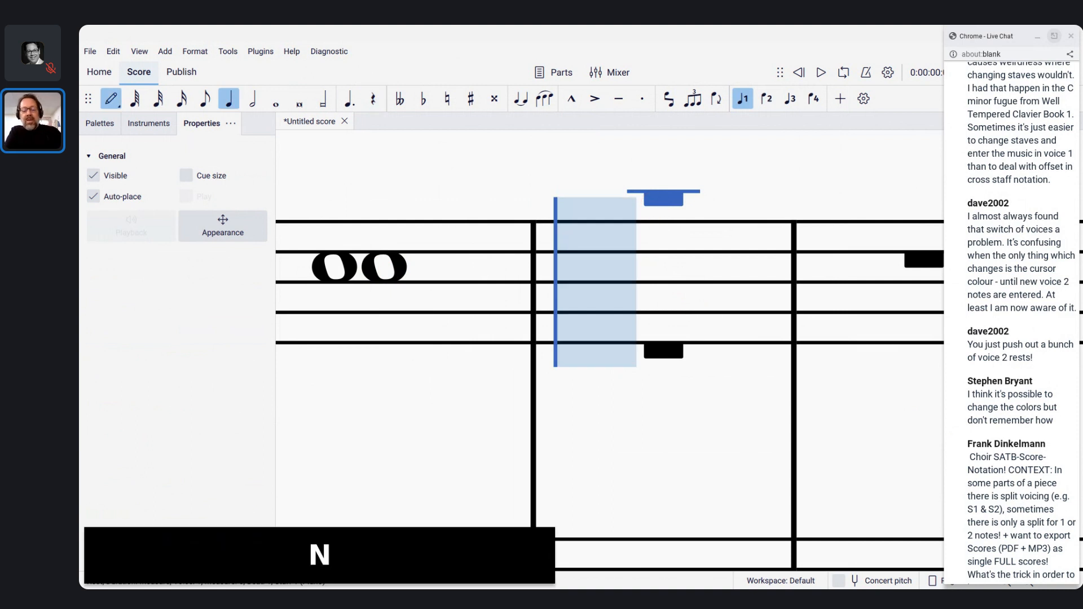
pyautogui.press('6')
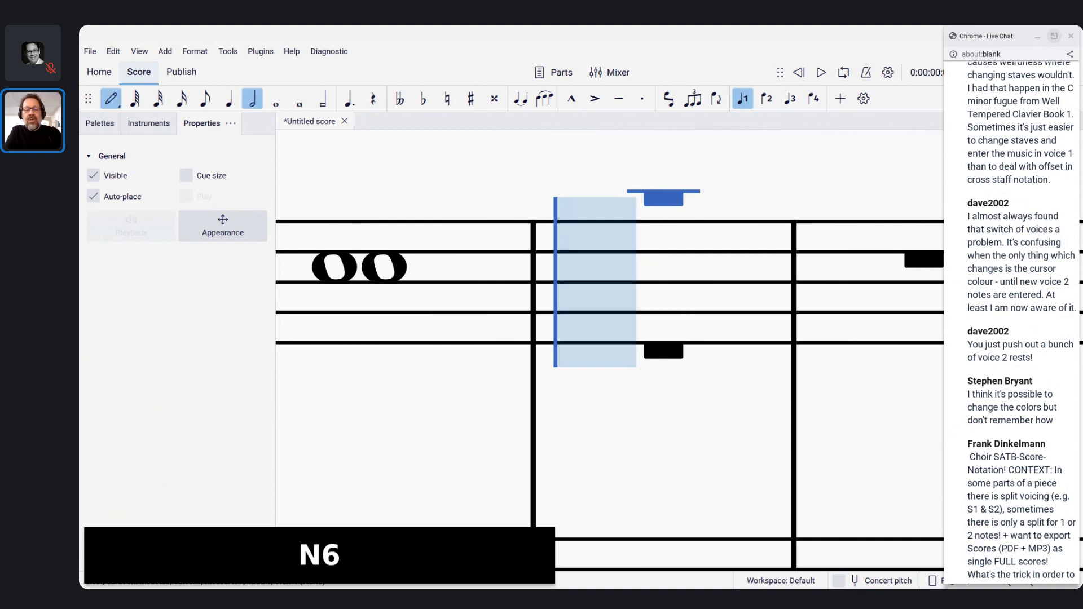
pyautogui.press('c')
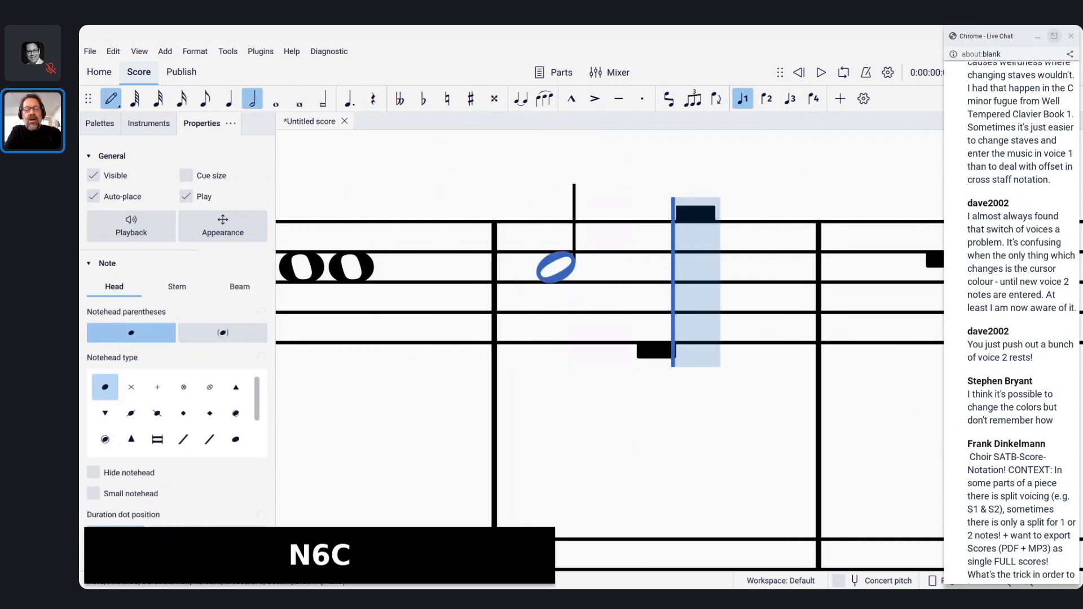
# Enter eighth notes C5, B4, A4 and G4 in voice 2 from beat 1 of upper-staff measure 5.
pyautogui.hotkey('ctrl', 'alt', '2')
pyautogui.press('4')
pyautogui.press('c')
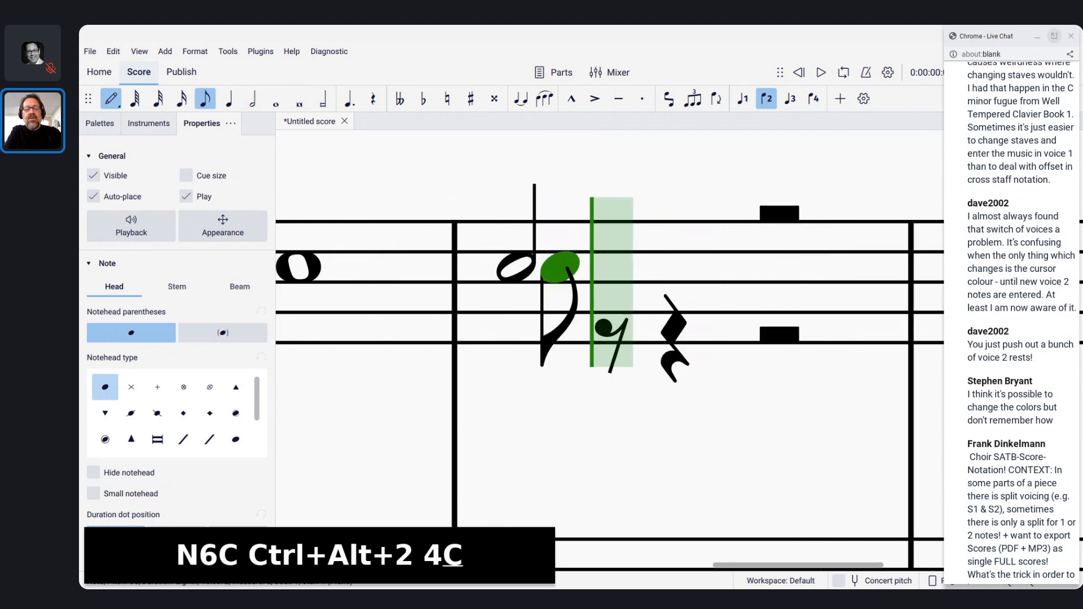
pyautogui.press('b')
pyautogui.press('a')
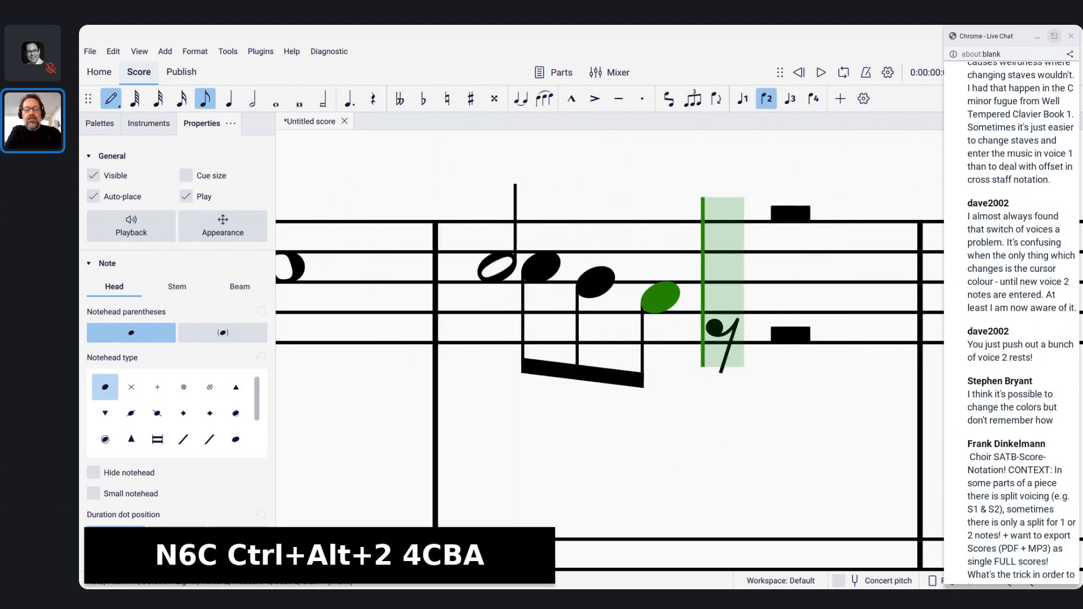
pyautogui.press('g')
pyautogui.press('Escape')
# Try shortening the voice 1 half note C5 in measure 5 to a quarter note, and undo the change.
pyautogui.scroll(-7, 655, 208)
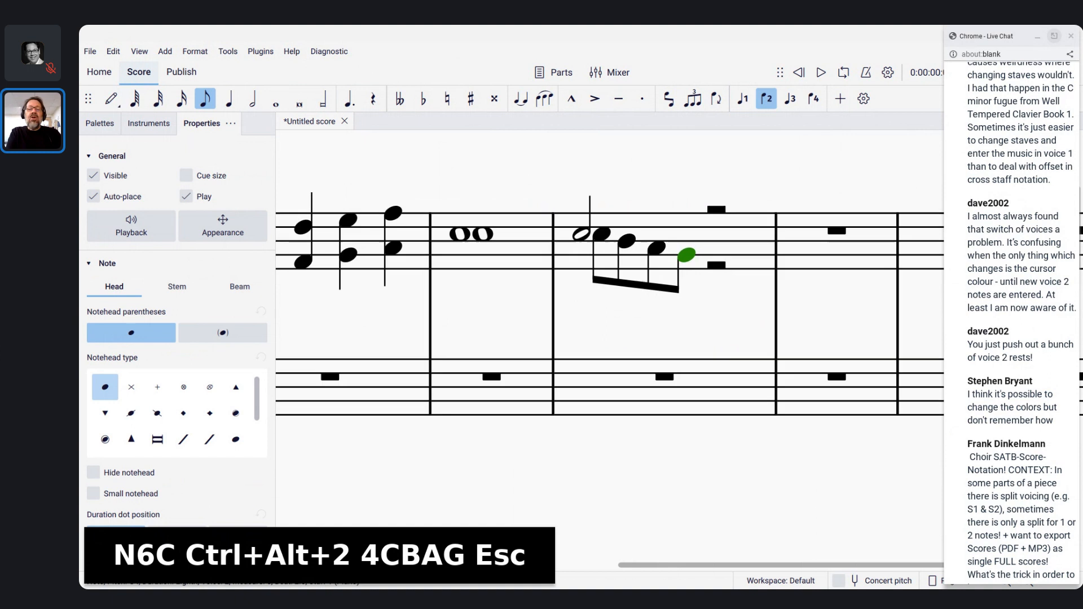
pyautogui.scroll(-3, 654, 207)
pyautogui.scroll(2, 711, 245)
pyautogui.scroll(2, 711, 246)
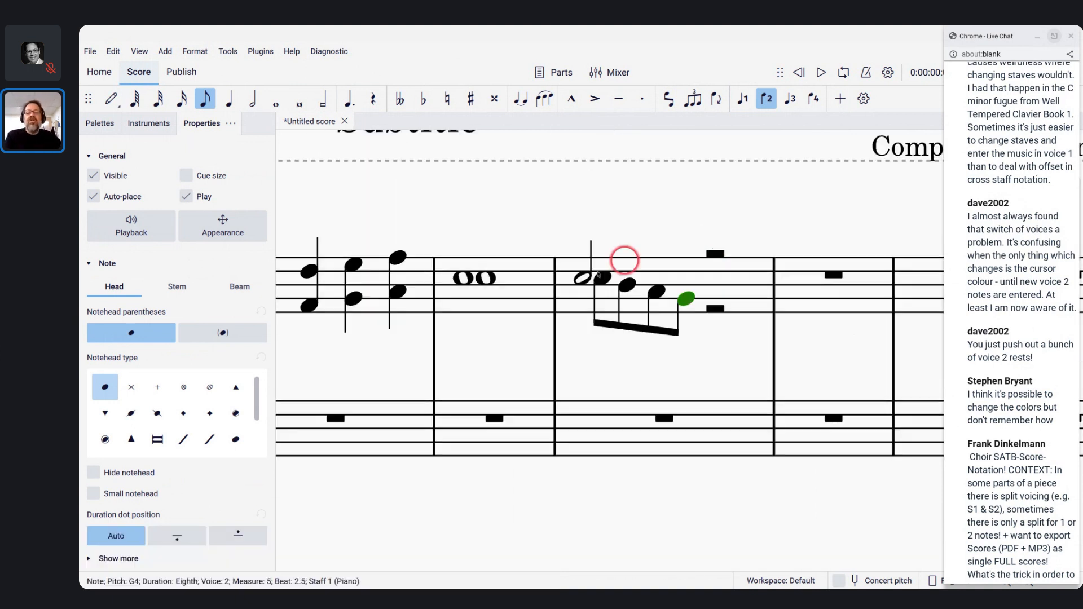
pyautogui.click(578, 278)
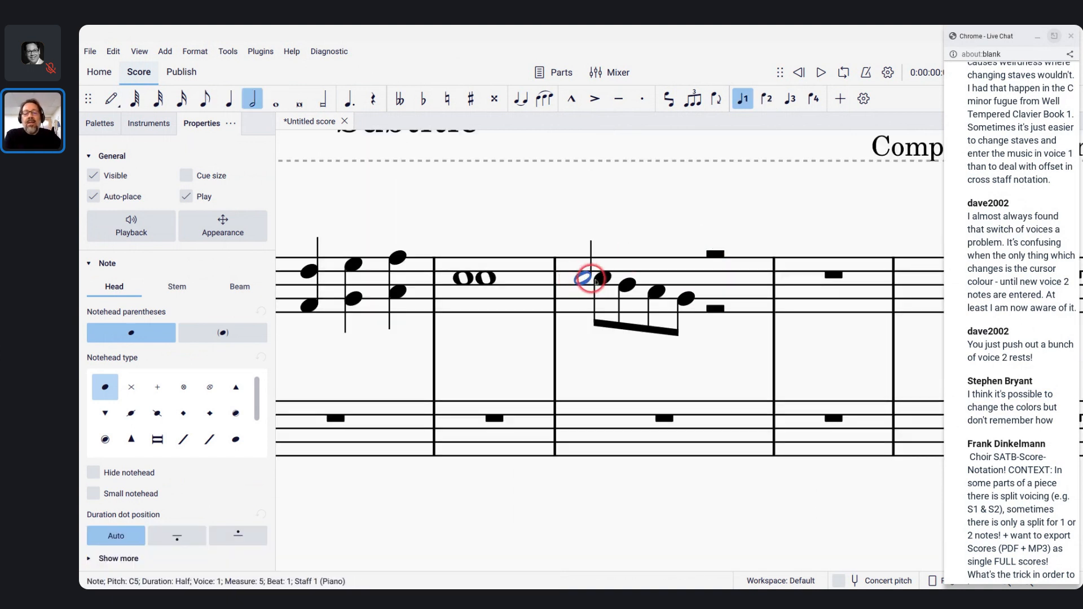
pyautogui.click(582, 280)
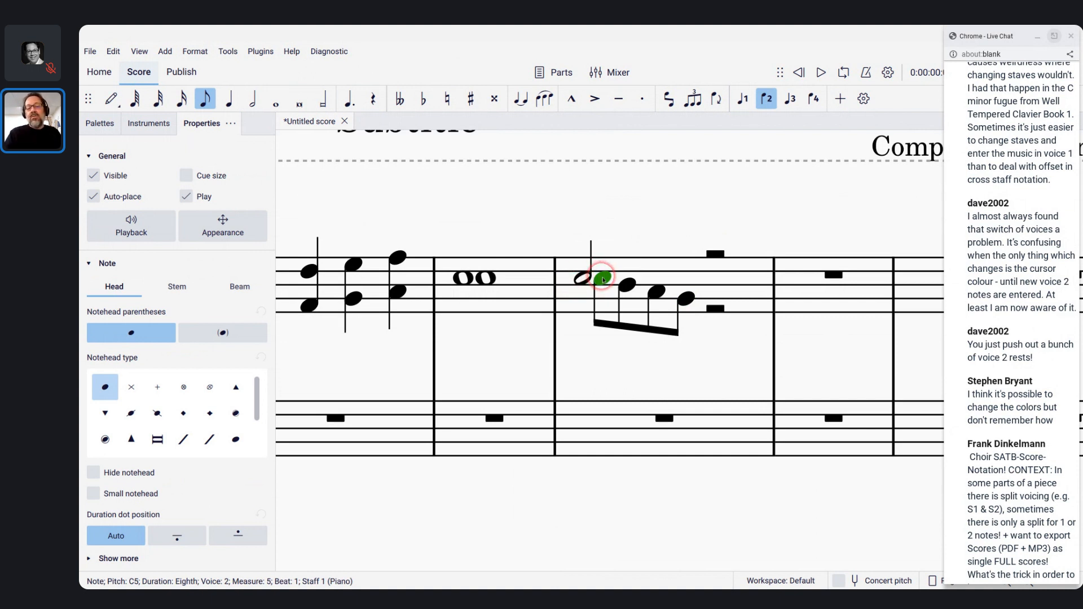
pyautogui.click(576, 280)
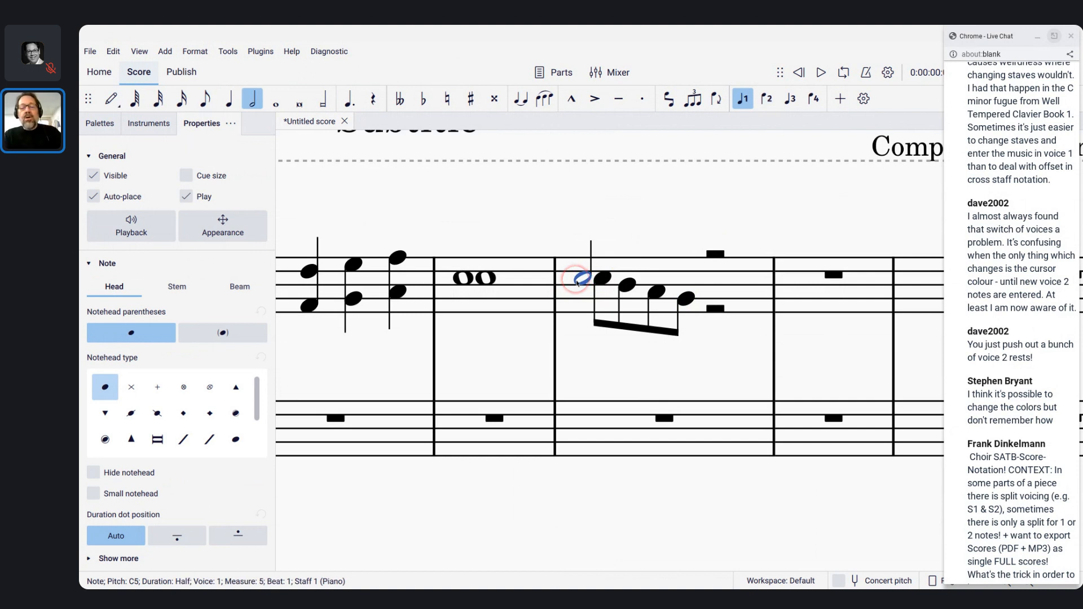
pyautogui.press('5')
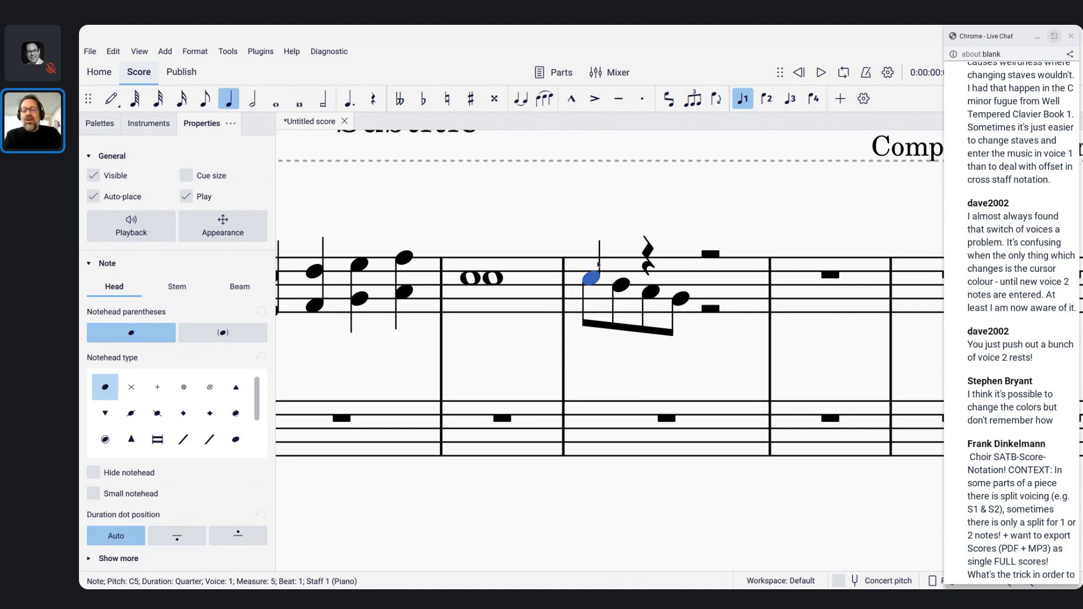
pyautogui.hotkey('ctrl', 'z')
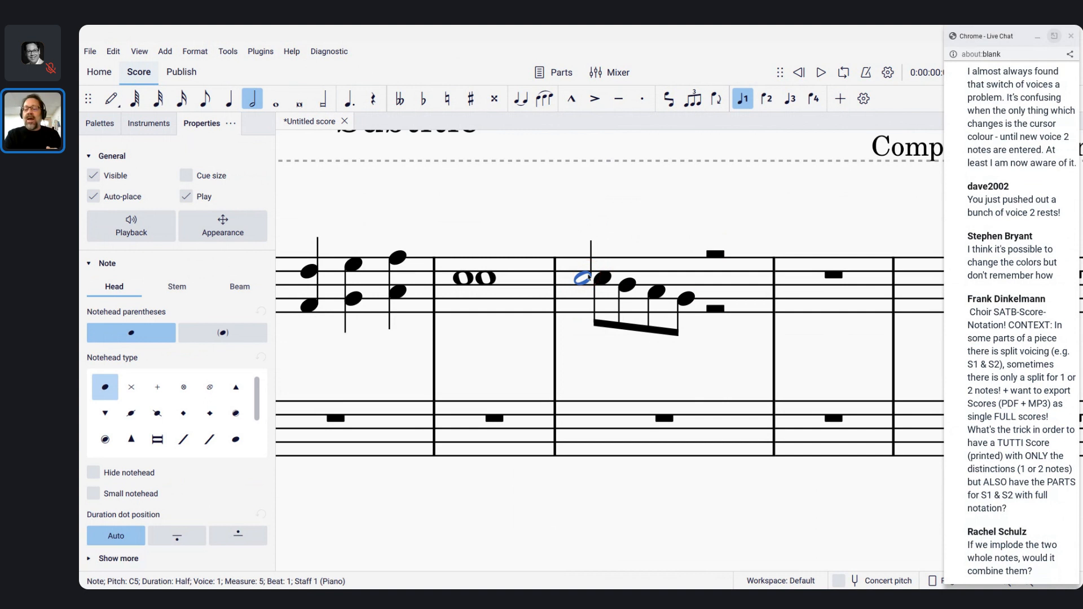
# Implode the unison whole notes of upper-staff measure 4 into one voice, and undo the merge.
pyautogui.click(515, 281)
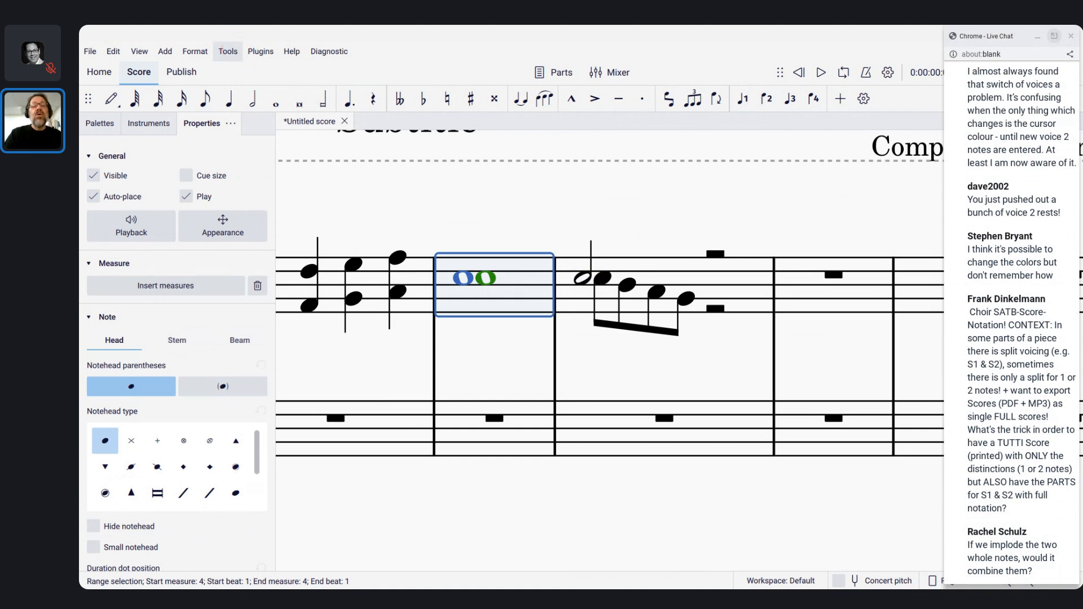
pyautogui.click(236, 52)
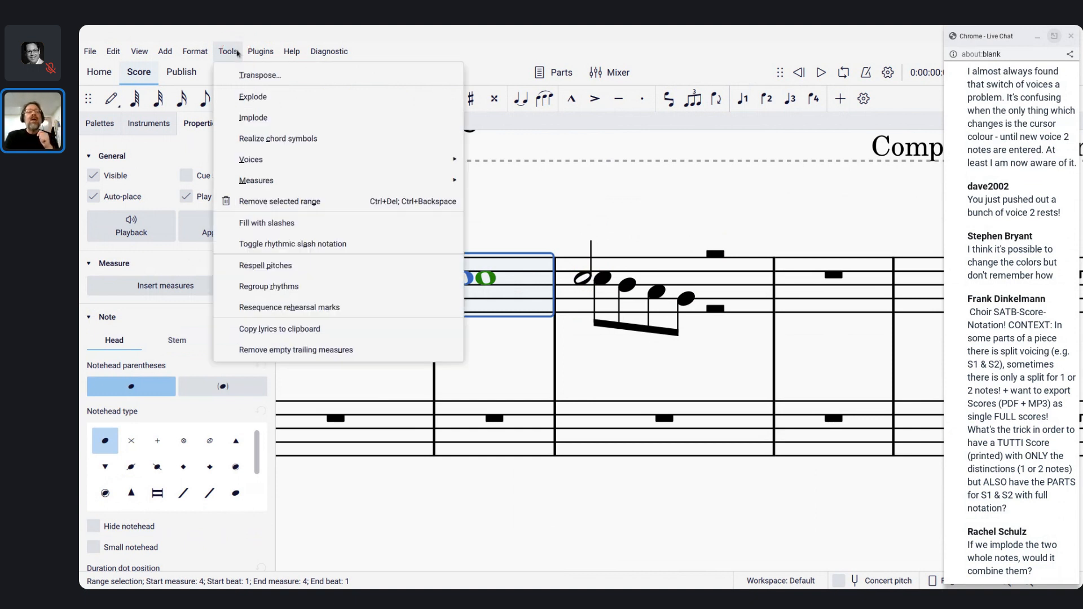
pyautogui.click(259, 128)
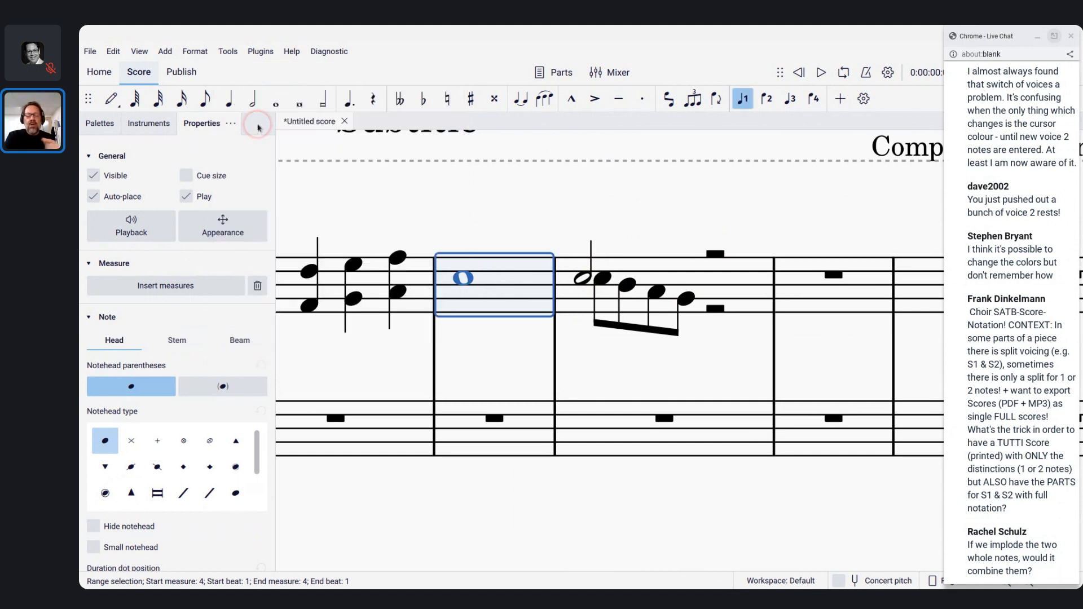
pyautogui.hotkey('ctrl', 'z')
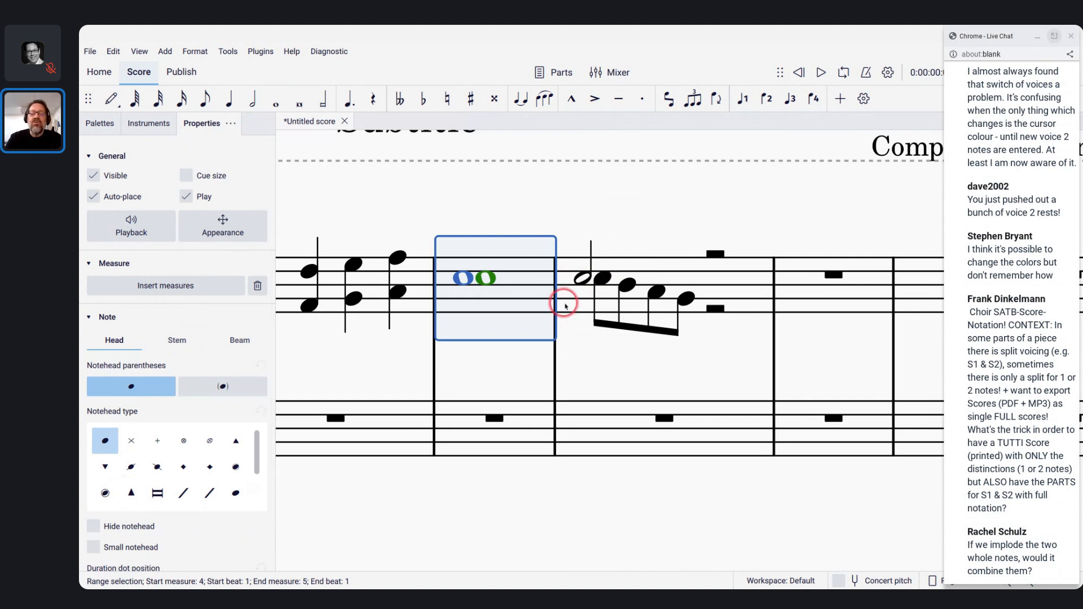
# Enter half notes C3 and E3 in voice 2 on the bass staff of measure 5.
pyautogui.scroll(5, 573, 311)
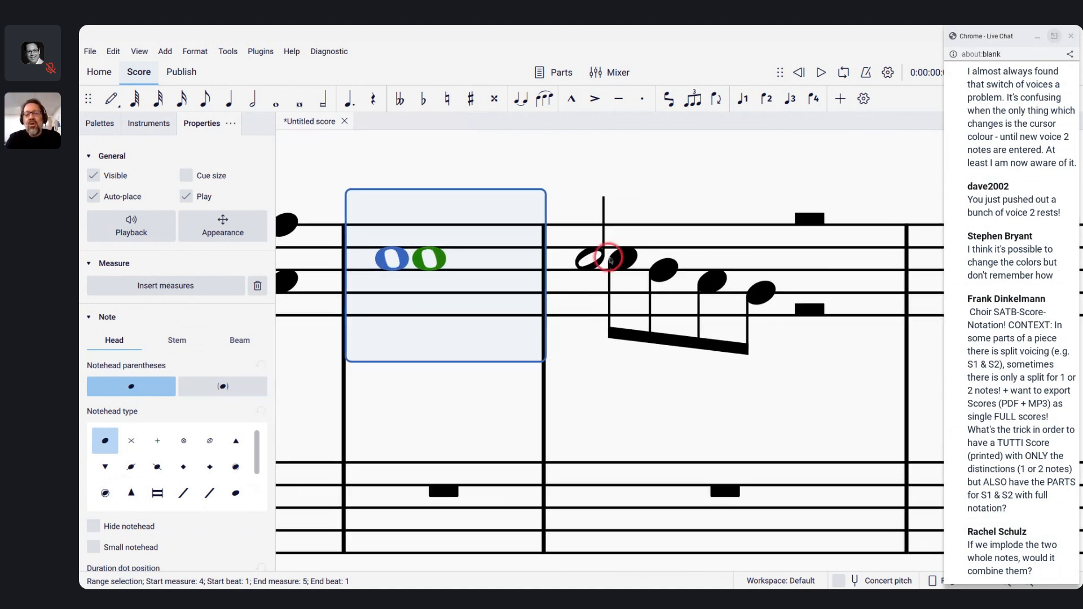
pyautogui.click(594, 261)
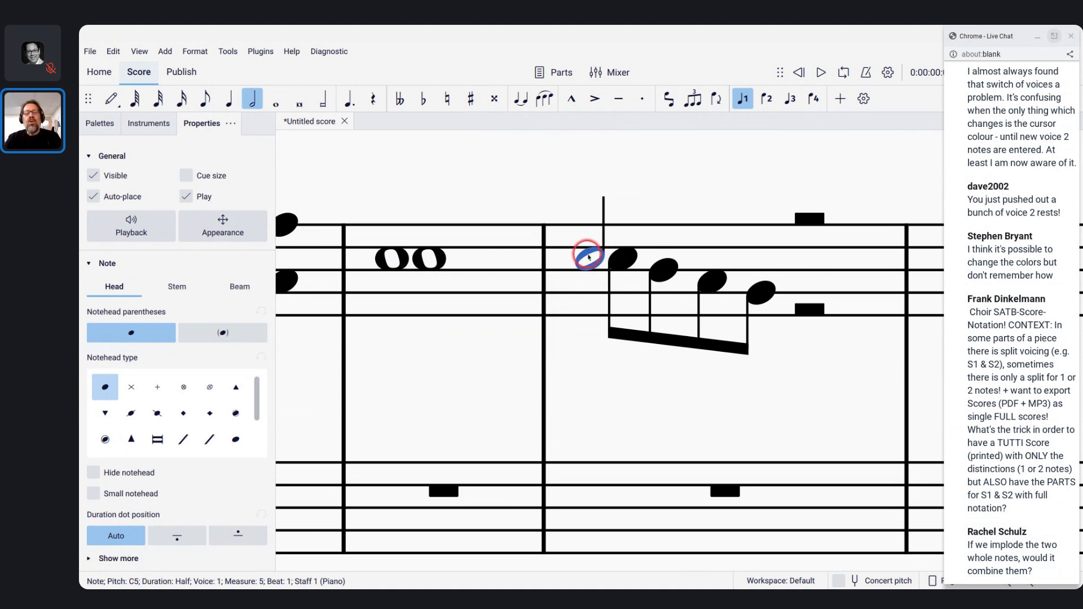
pyautogui.scroll(-1, 587, 257)
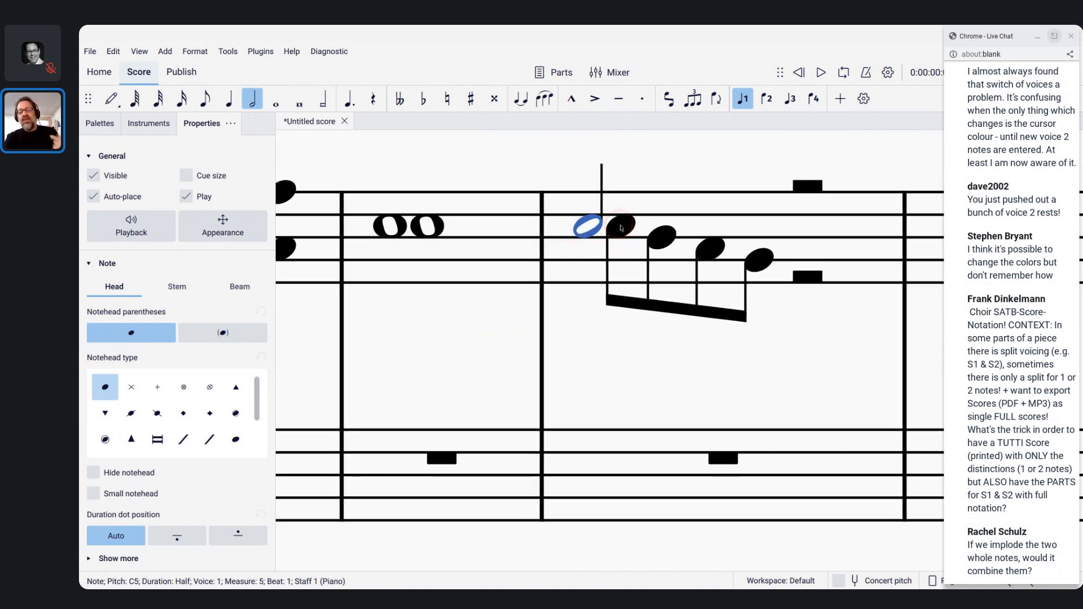
pyautogui.scroll(-3, 639, 450)
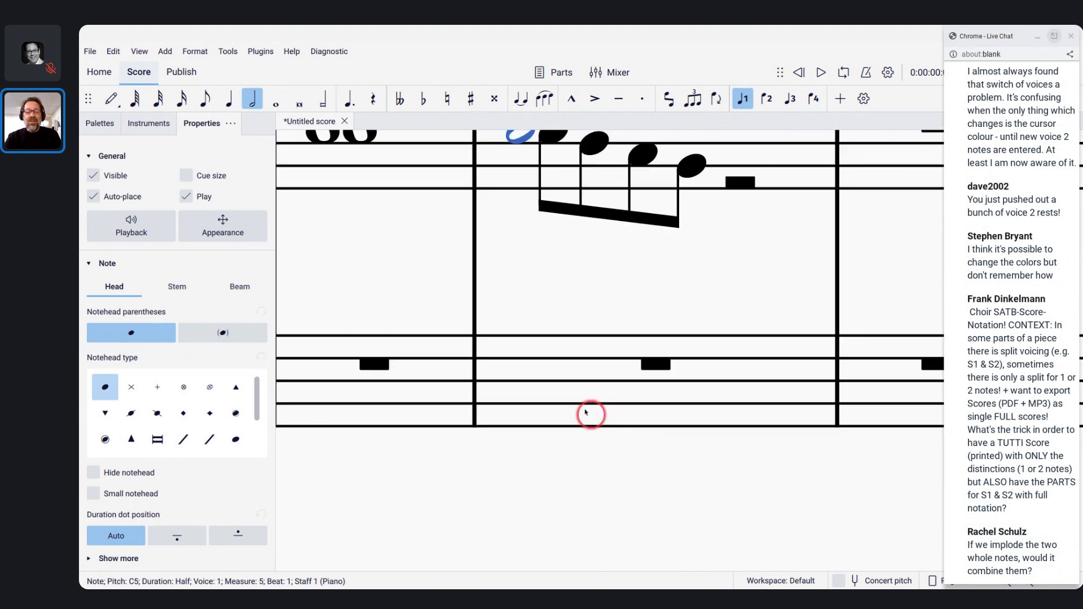
pyautogui.click(573, 402)
pyautogui.press('n')
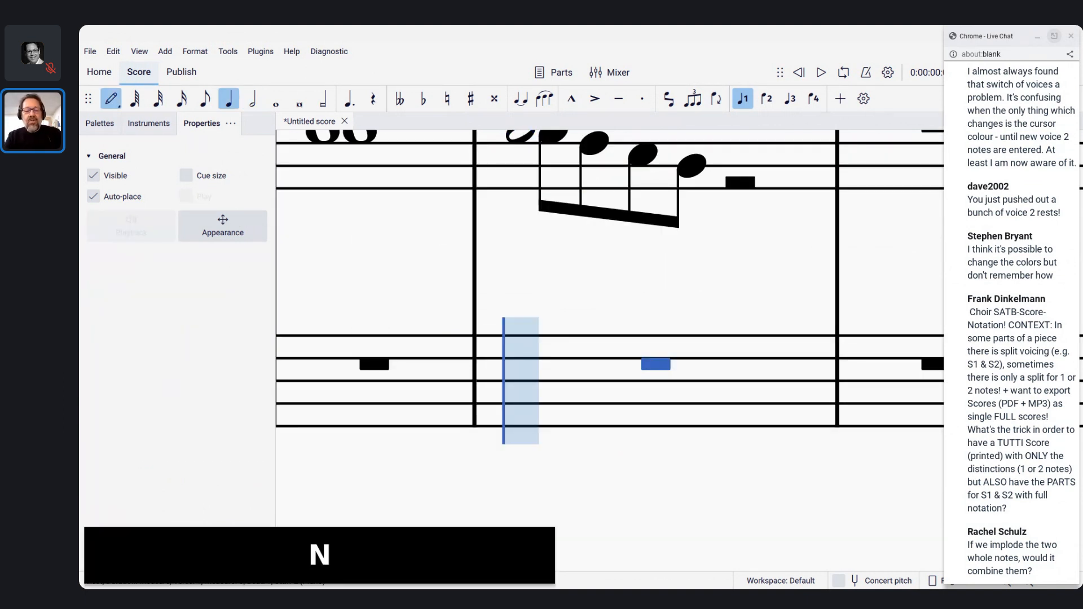
pyautogui.hotkey('ctrl', 'alt', '2')
pyautogui.press('6')
pyautogui.press('c')
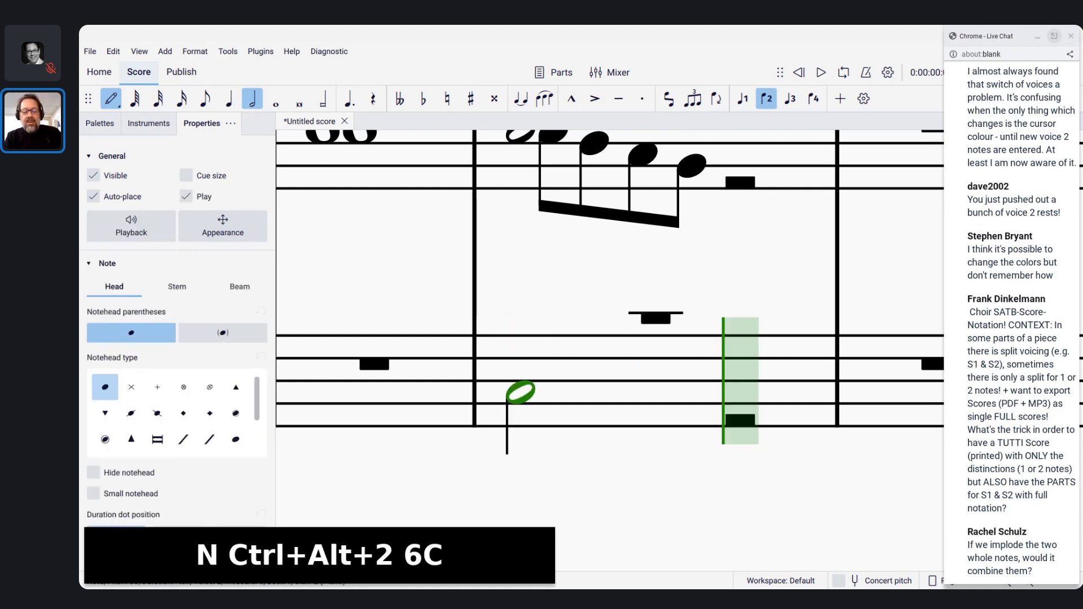
pyautogui.press('e')
# Enter eighth notes C3, E3, G3 and E3 in voice 1 from beat 1 of bass-staff measure 5.
pyautogui.press('Left')
pyautogui.press('Left')
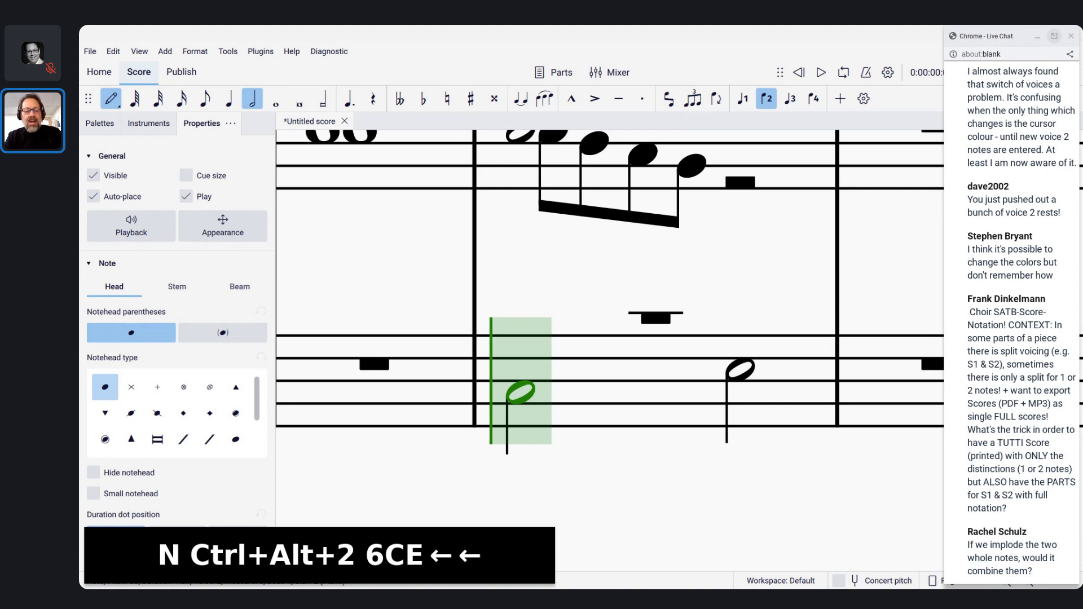
pyautogui.hotkey('ctrl', 'alt', '1')
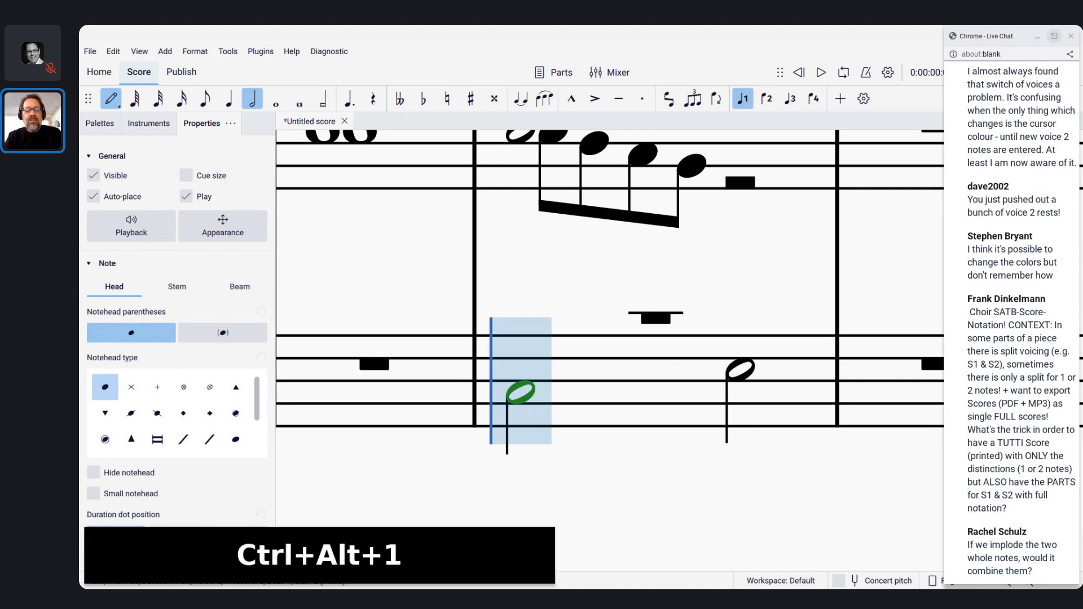
pyautogui.press('4')
pyautogui.press('c')
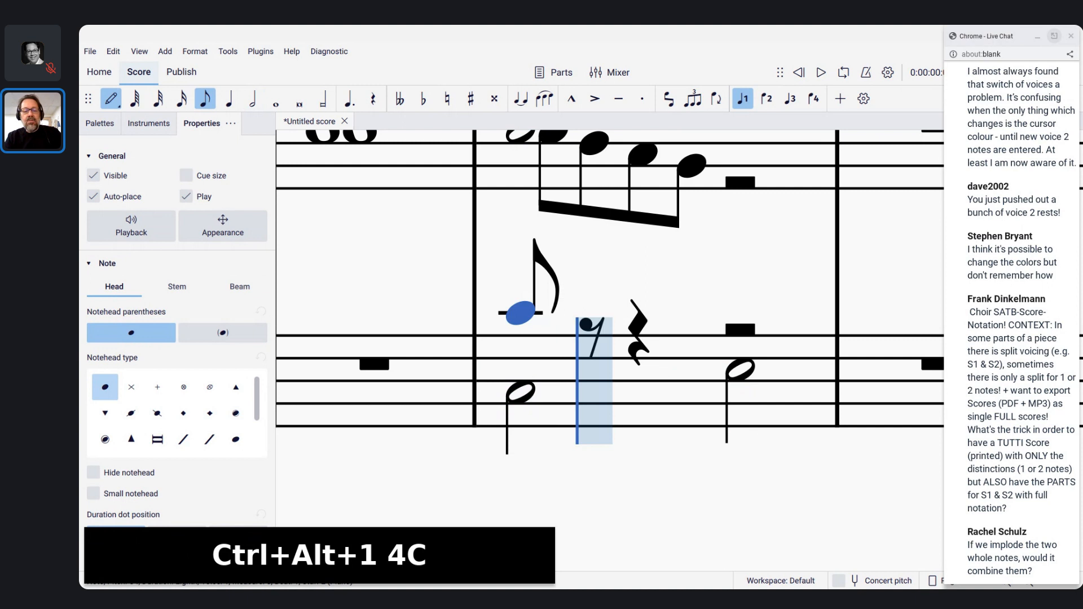
pyautogui.hotkey('ctrl', 'Down')
pyautogui.press('e')
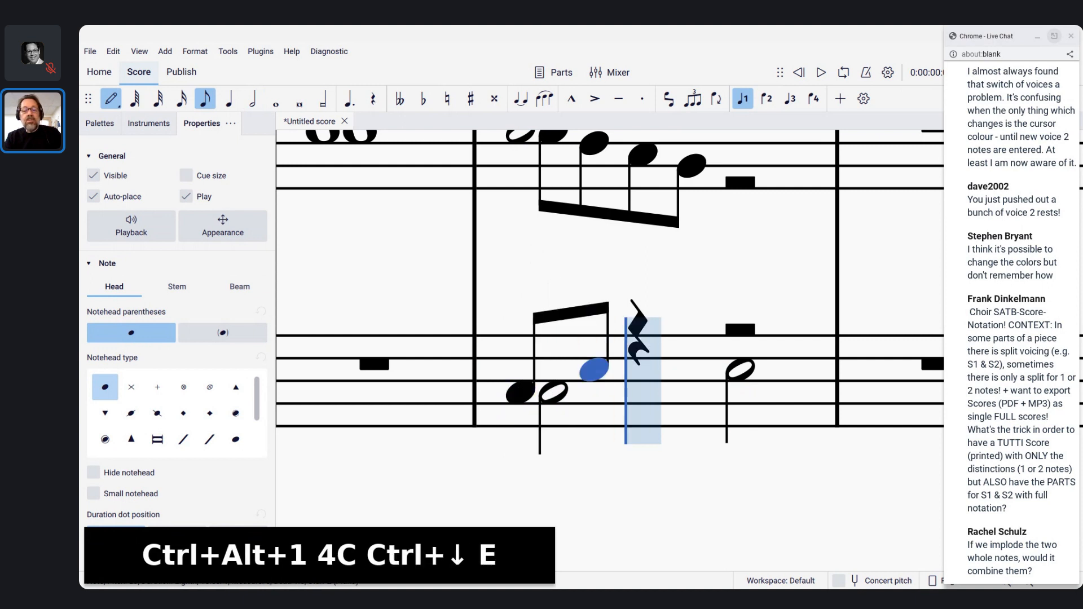
pyautogui.press('g')
pyautogui.press('e')
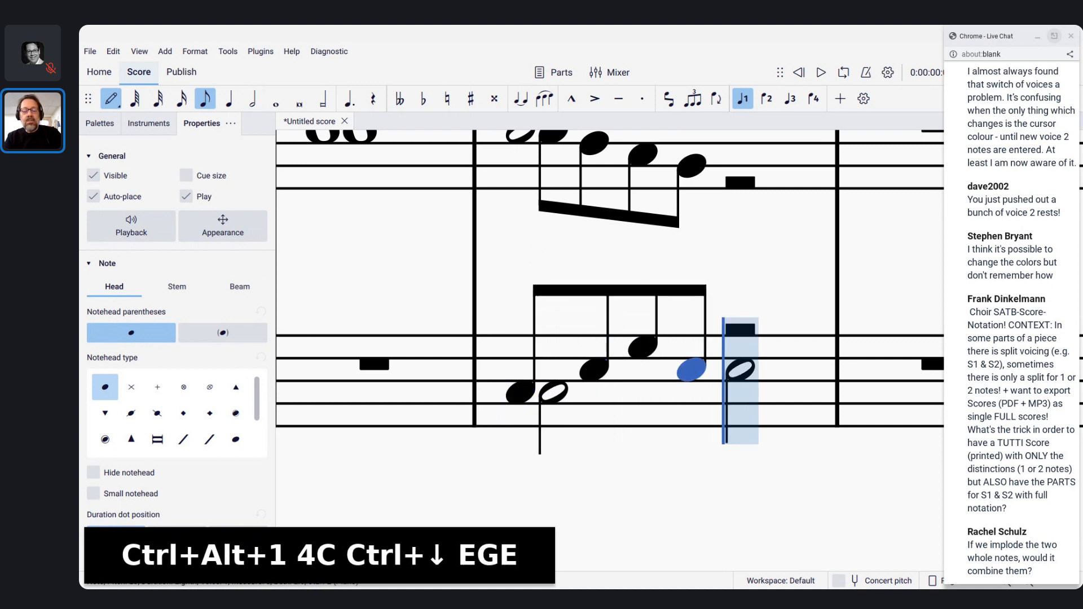
# Complete voice 1 of bass-staff measure 5 with eighth notes C4, G3, A3 and B3, and leave note input.
pyautogui.press('c')
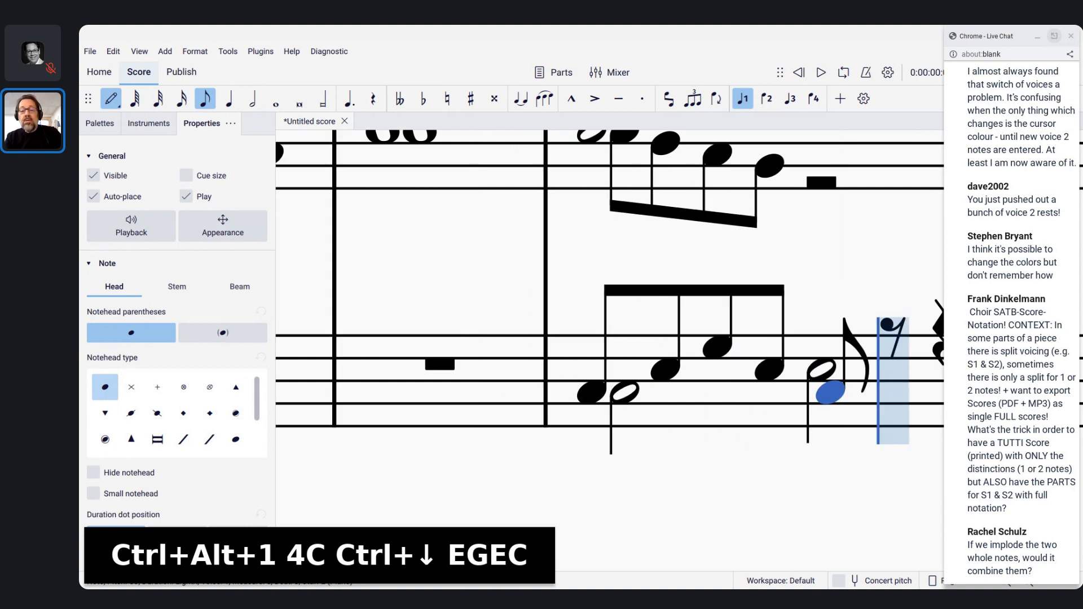
pyautogui.hotkey('ctrl', 'Up')
pyautogui.press('g')
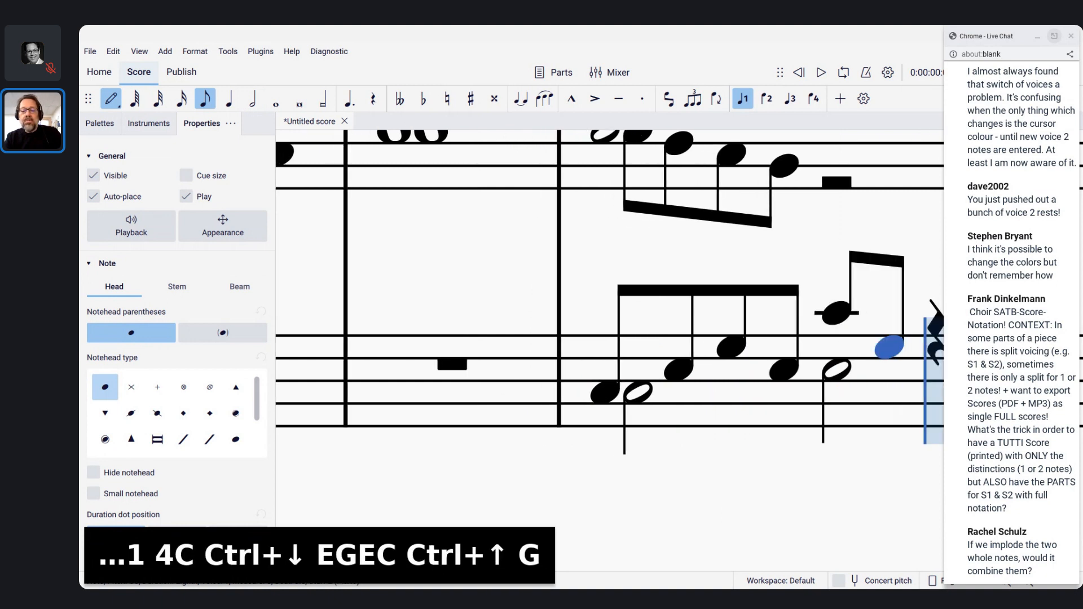
pyautogui.press('c')
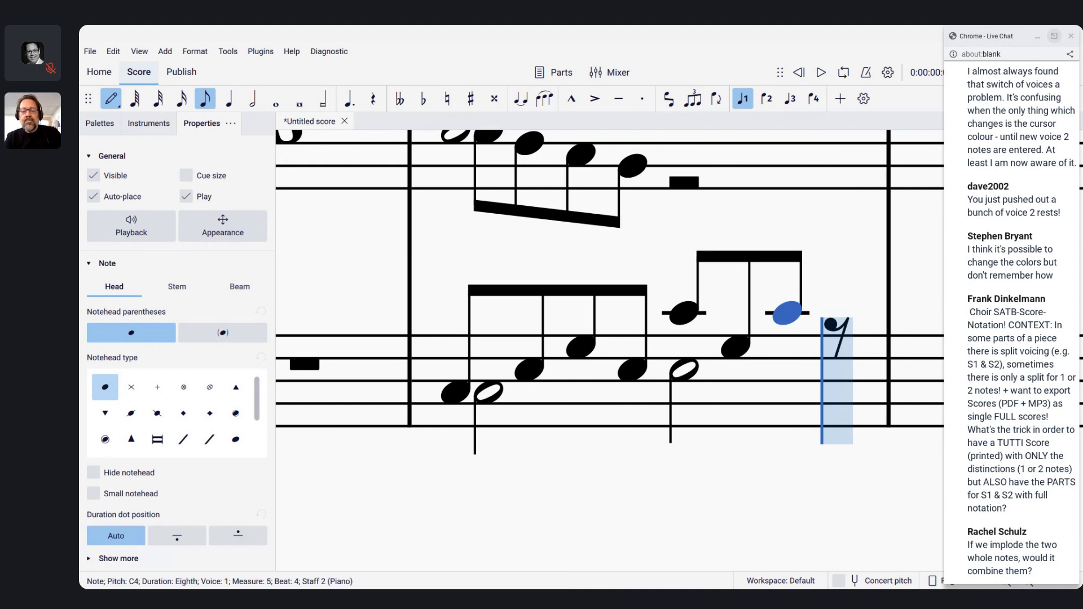
pyautogui.press('Down')
pyautogui.press('Down')
pyautogui.press('Down')
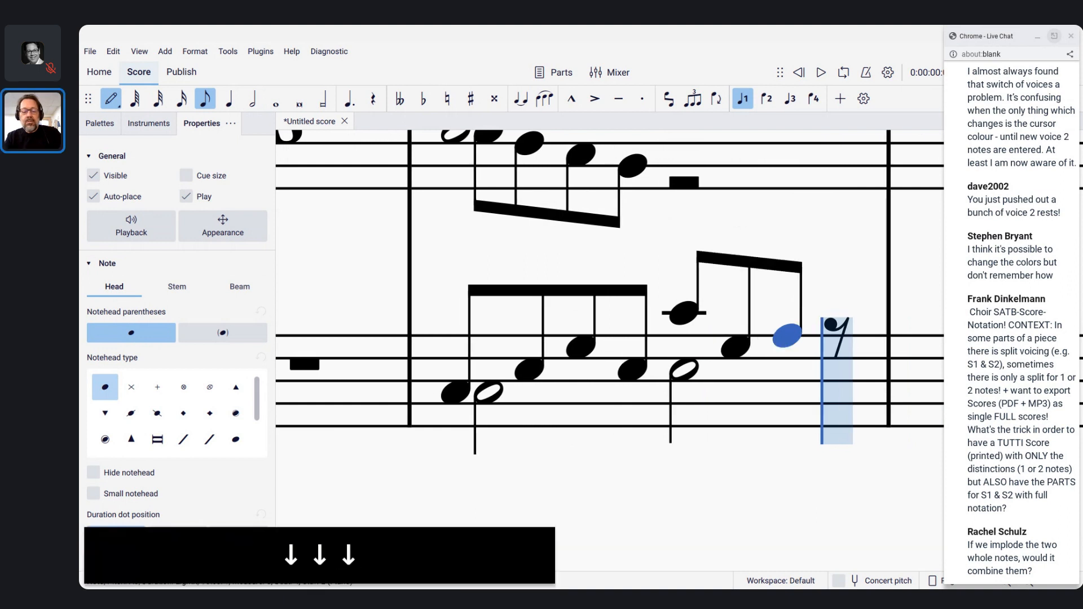
pyautogui.press('b')
pyautogui.press('Escape')
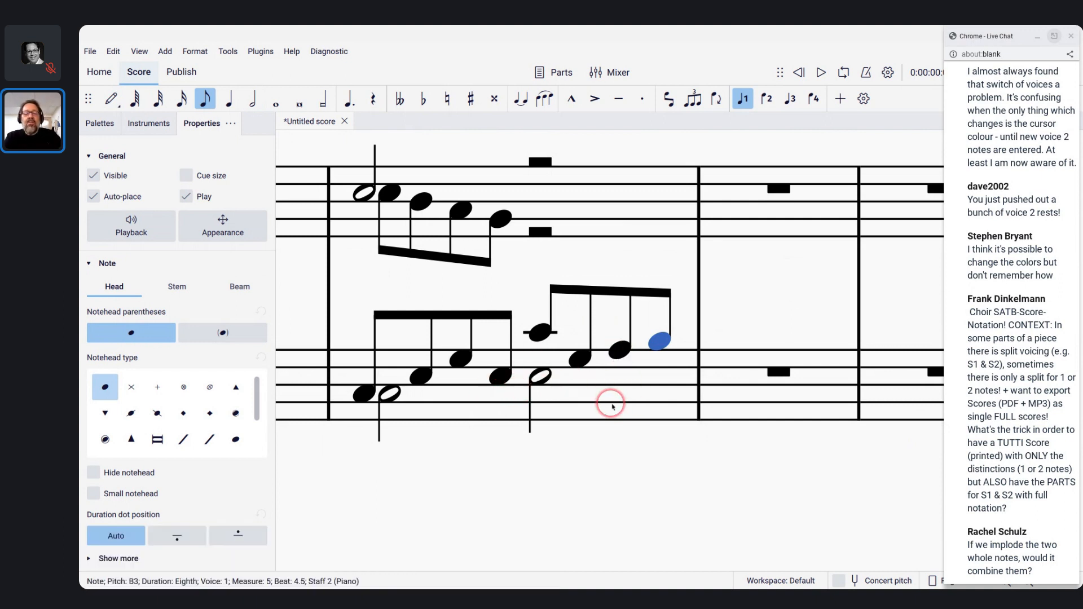
pyautogui.scroll(1, 613, 406)
pyautogui.scroll(2, 613, 407)
pyautogui.hscroll(-2, 614, 407)
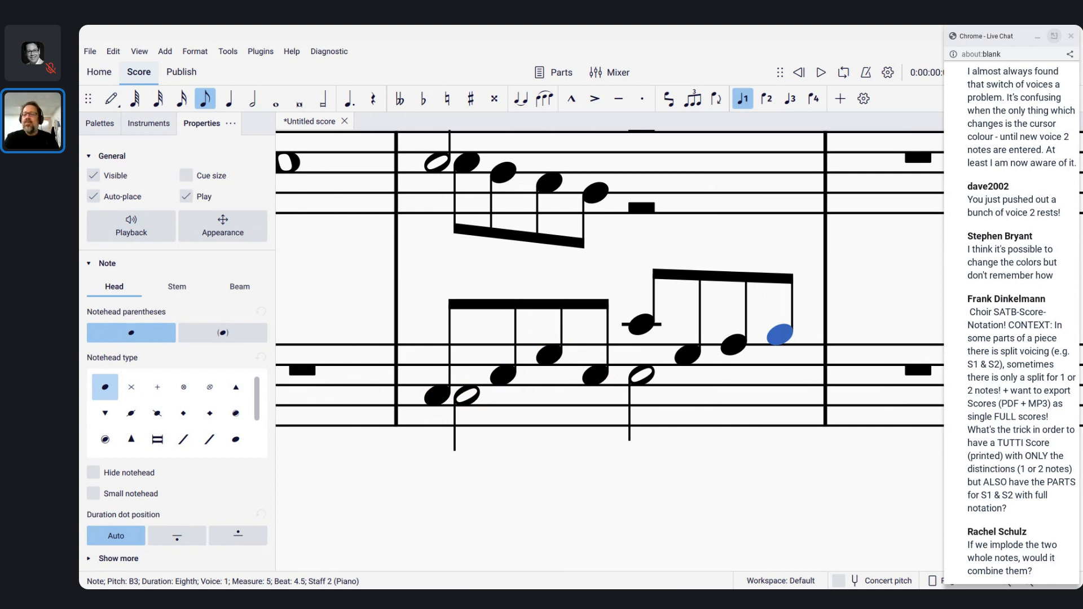
pyautogui.scroll(15, 960, 312)
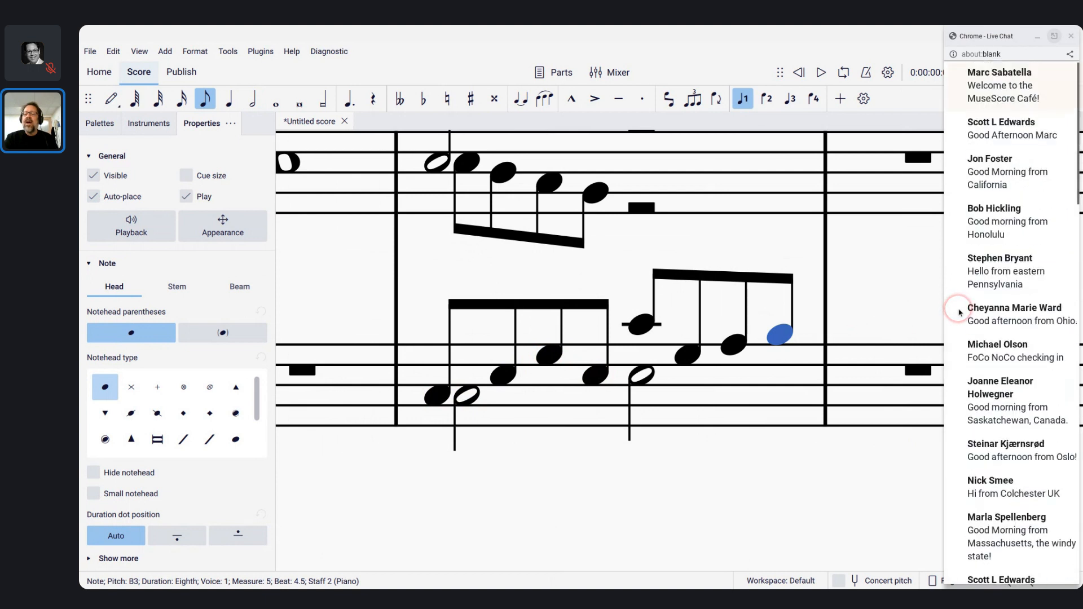
pyautogui.scroll(-2, 959, 308)
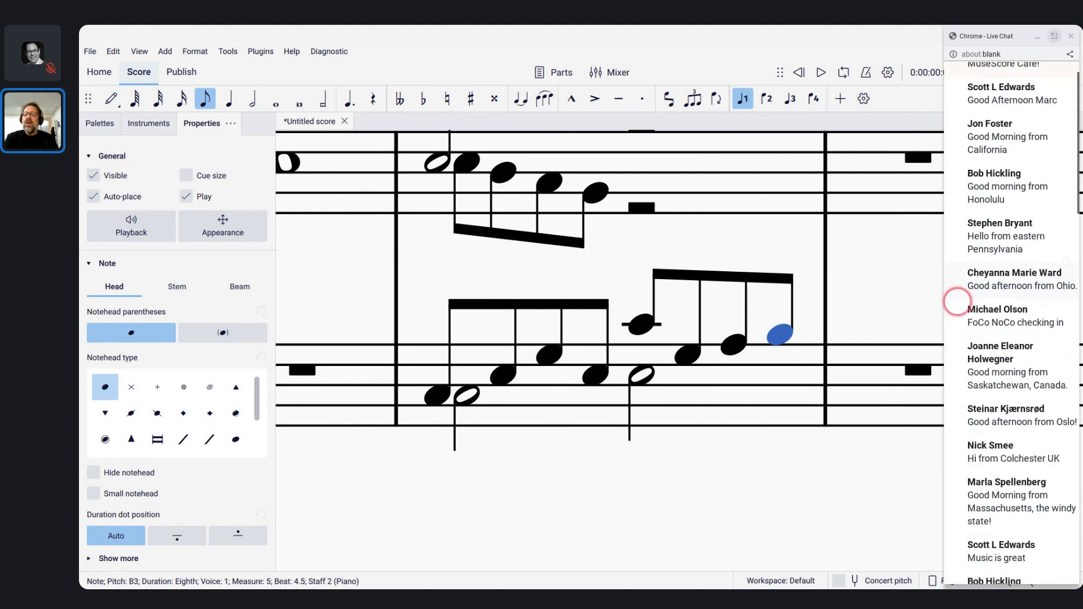
pyautogui.scroll(-12, 958, 302)
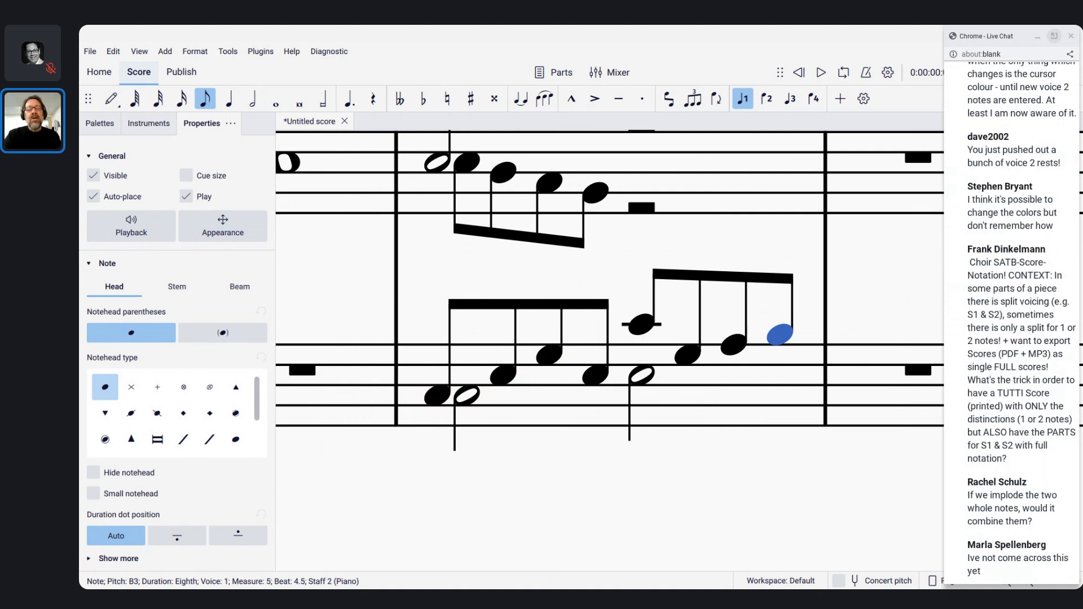
# Make the voice 1 eighth note C3 on beat 1 of bass-staff measure 5 invisible, and deselect it.
pyautogui.click(437, 396)
pyautogui.scroll(7, 438, 397)
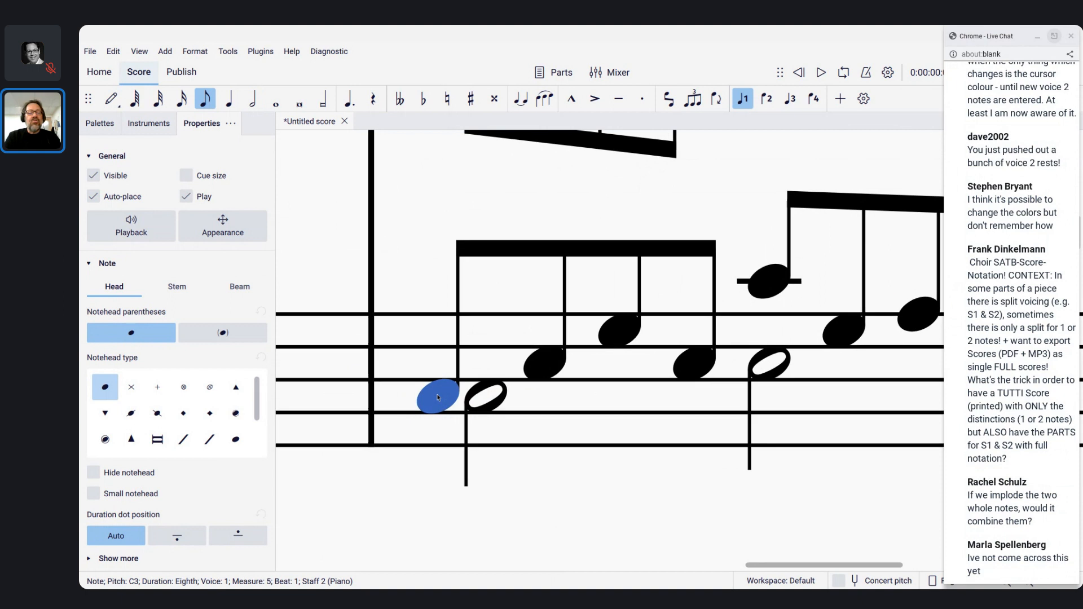
pyautogui.scroll(1, 437, 397)
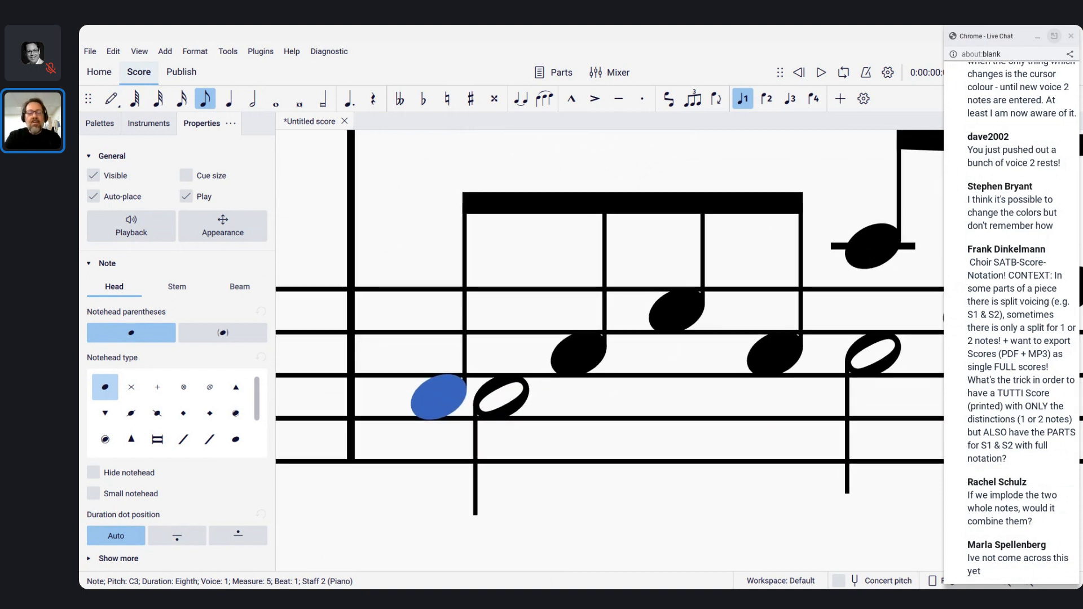
pyautogui.press('v')
pyautogui.press('Escape')
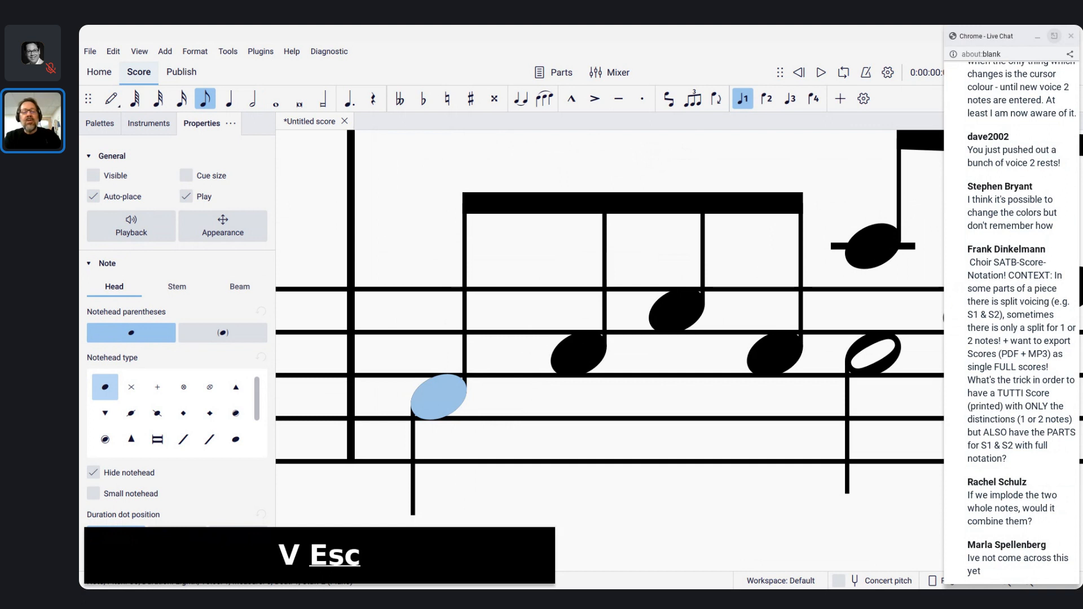
# Turn off the display of invisible elements in the score.
pyautogui.scroll(-5, 422, 328)
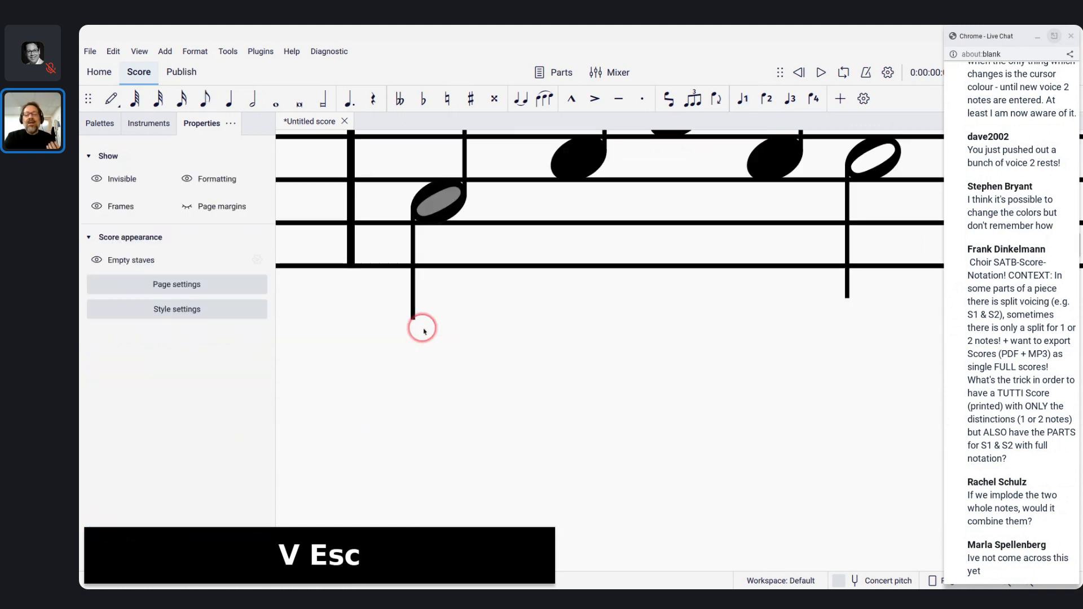
pyautogui.scroll(5, 423, 330)
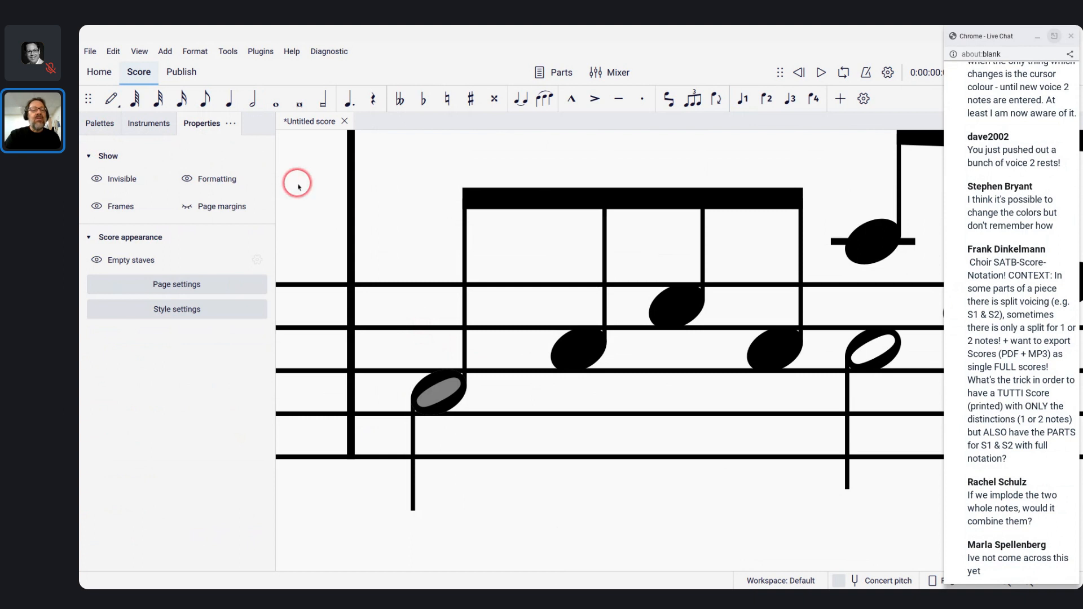
pyautogui.click(98, 180)
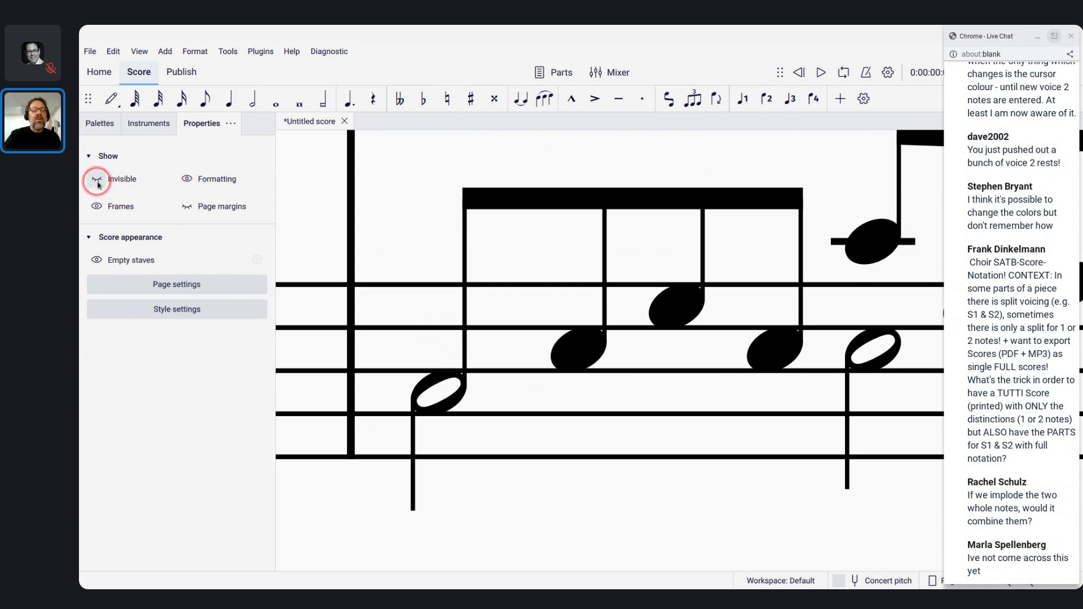
pyautogui.scroll(-3, 419, 301)
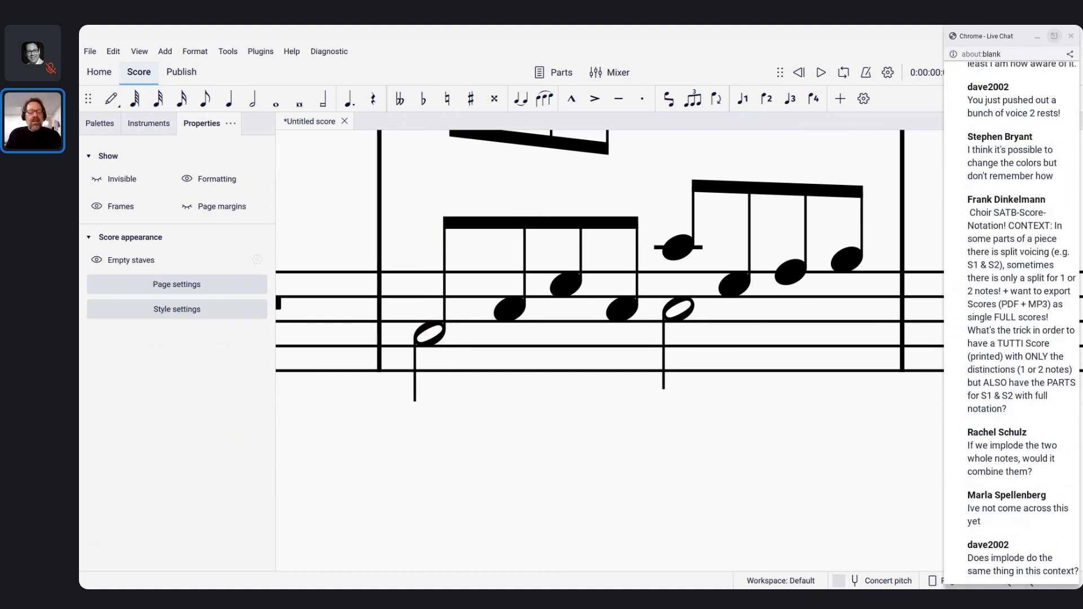
# Undo hiding the eighth note C3 on beat 1 of bass-staff measure 5, and select that note.
pyautogui.hotkey('ctrl', 'z')
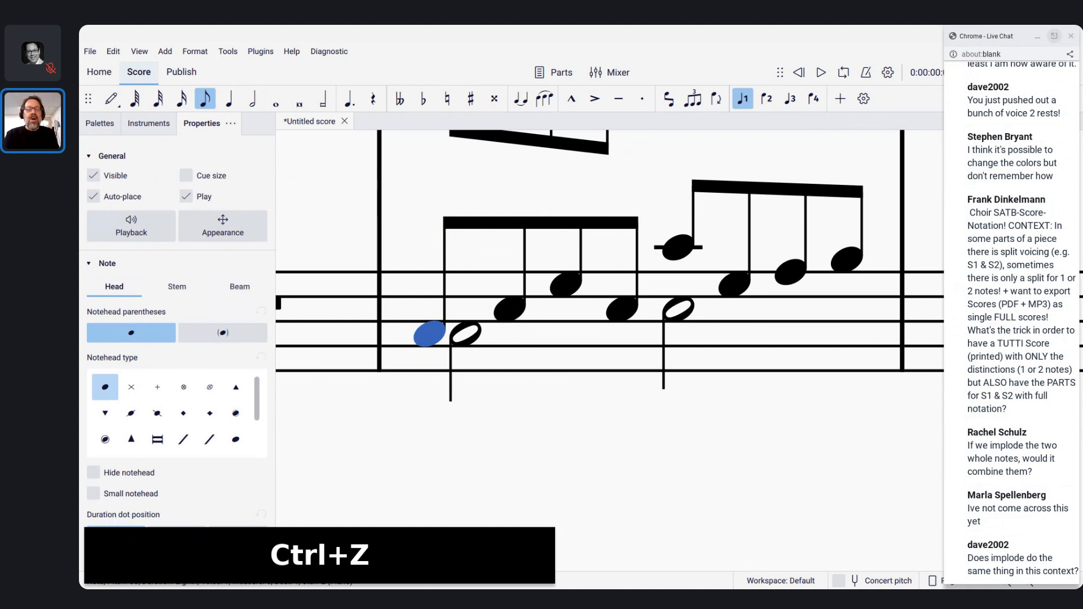
pyautogui.click(431, 335)
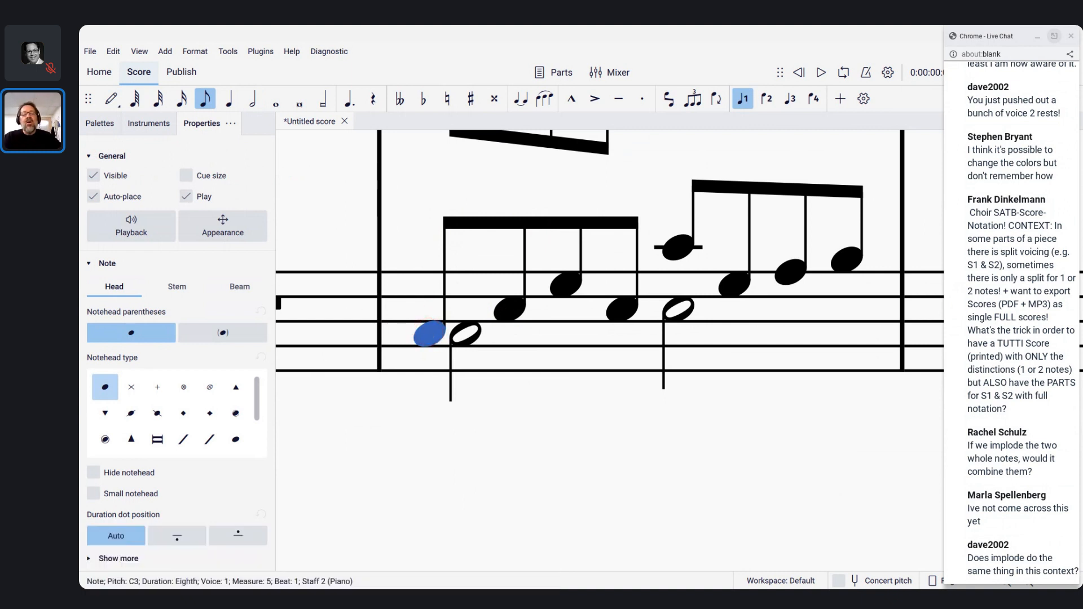
pyautogui.click(429, 335)
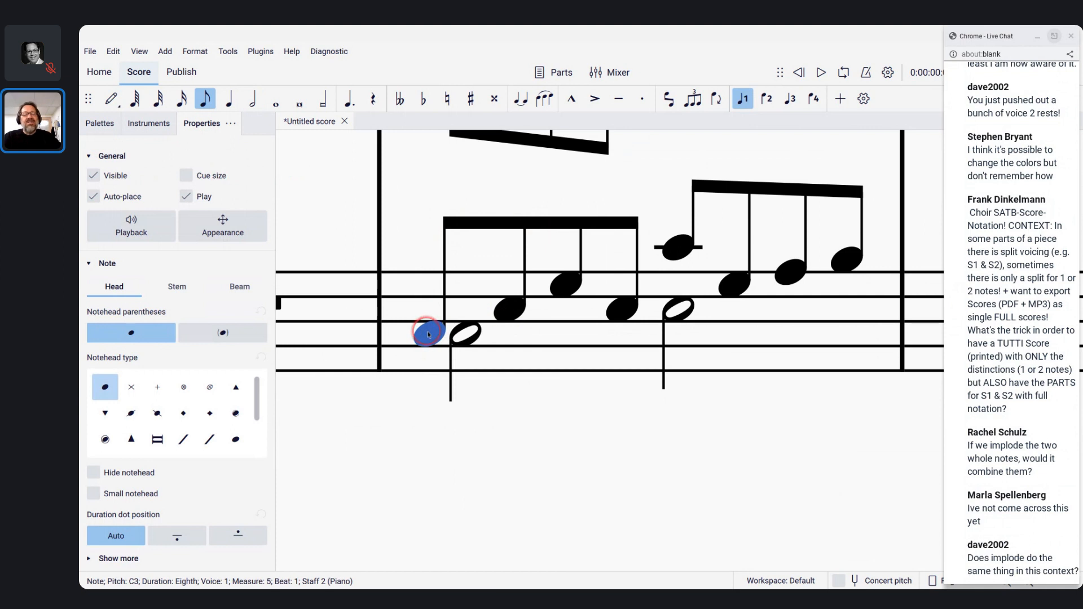
# Try overriding the visual duration of the voice 1 eighth note C3 in measure 5 with a half note, and undo the change.
pyautogui.click(107, 387)
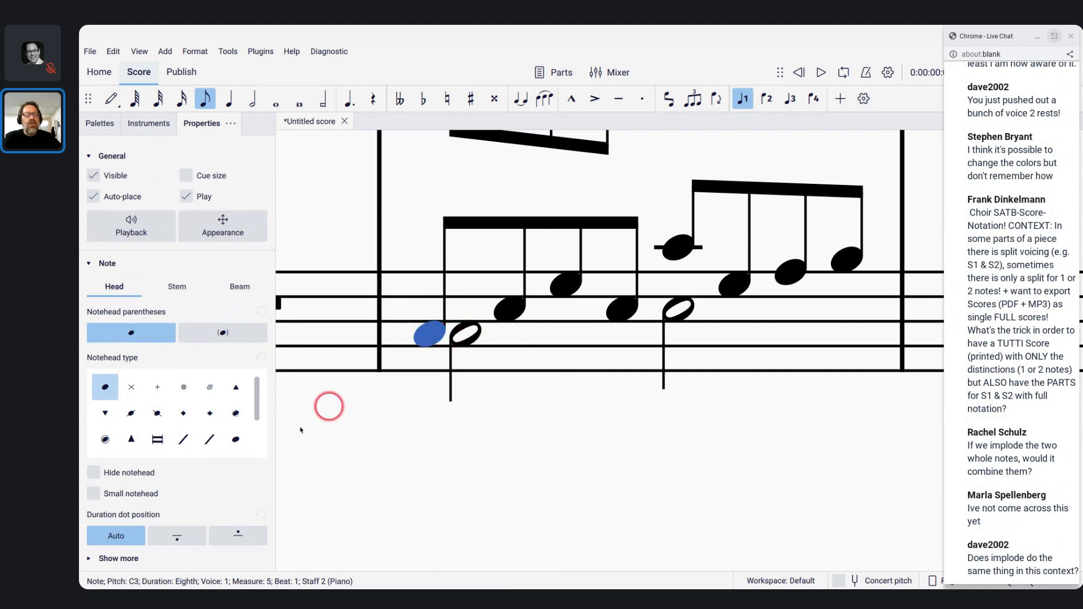
pyautogui.click(91, 559)
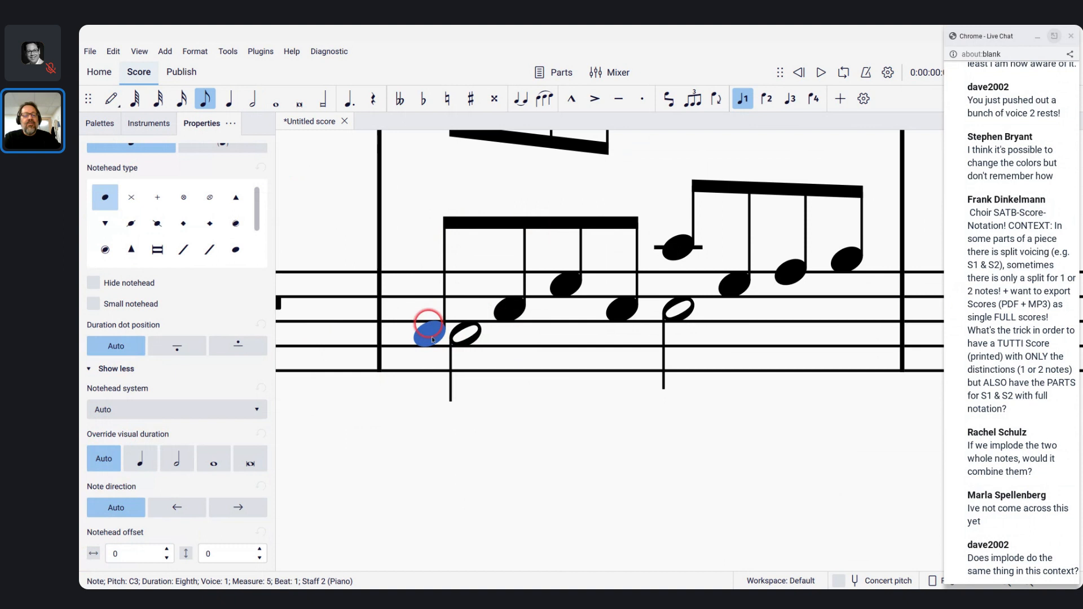
pyautogui.click(177, 458)
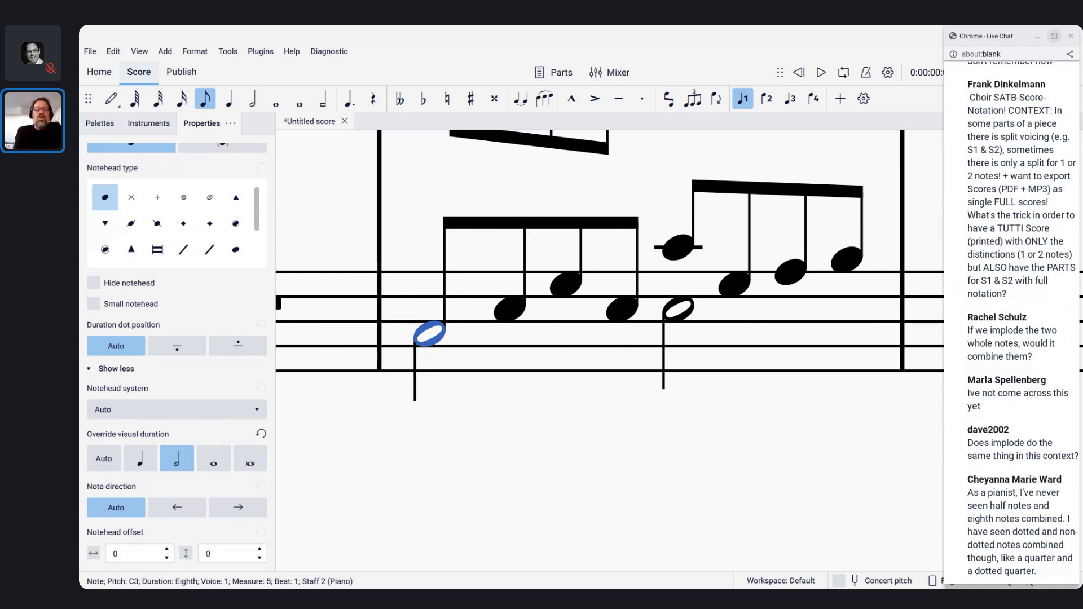
pyautogui.hotkey('ctrl', 'z')
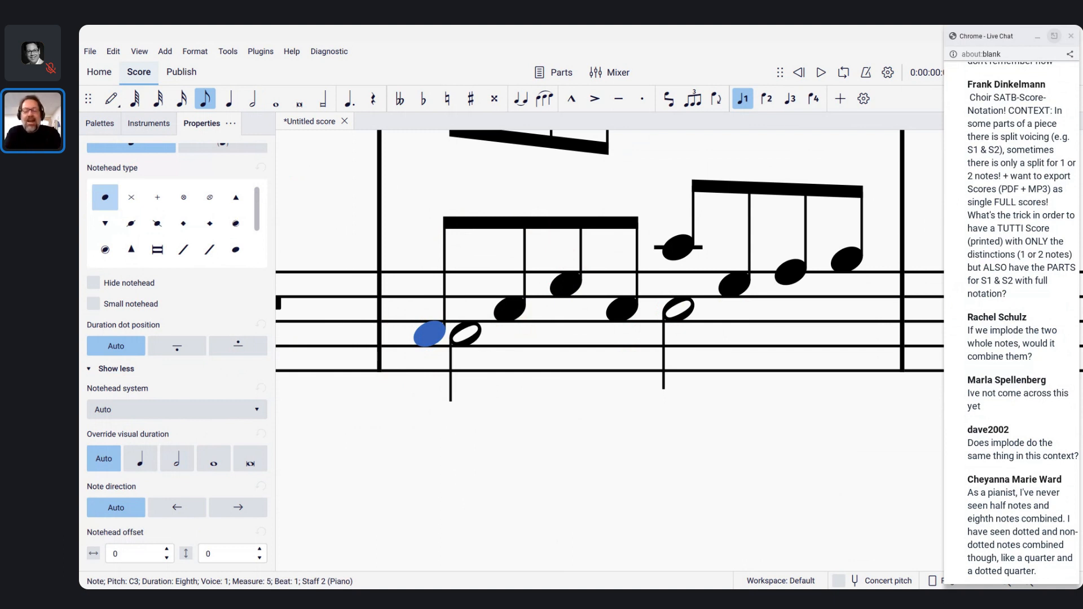
pyautogui.click(413, 220)
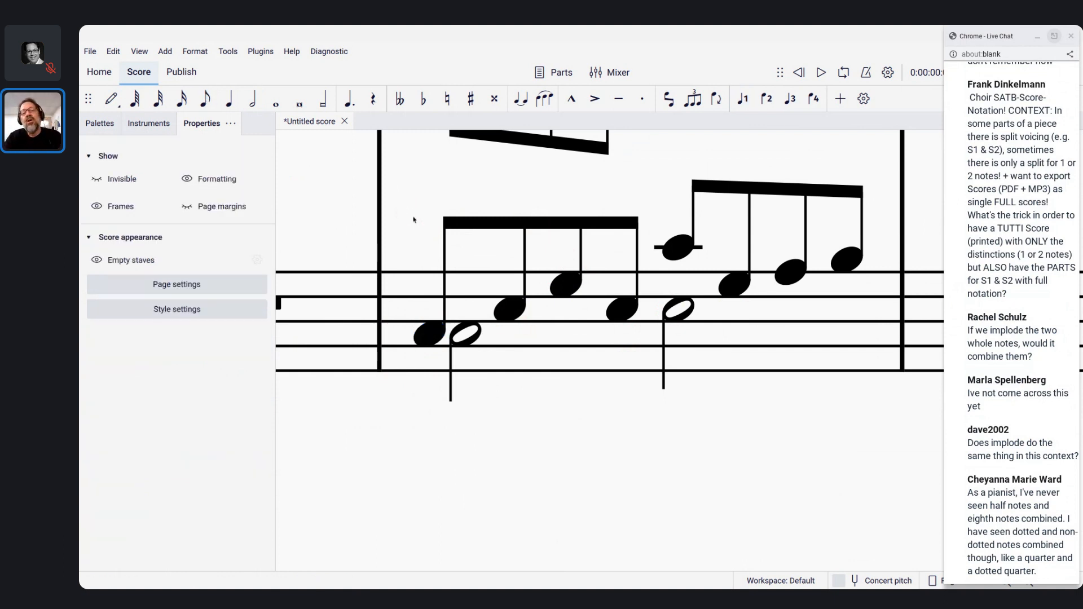
pyautogui.click(418, 239)
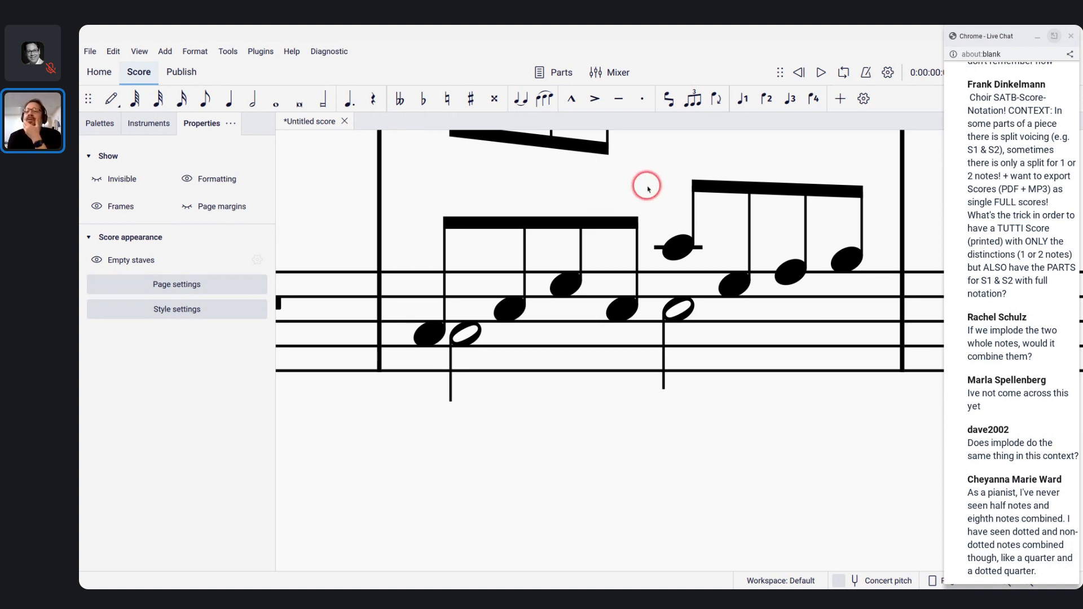
pyautogui.scroll(3, 1010, 135)
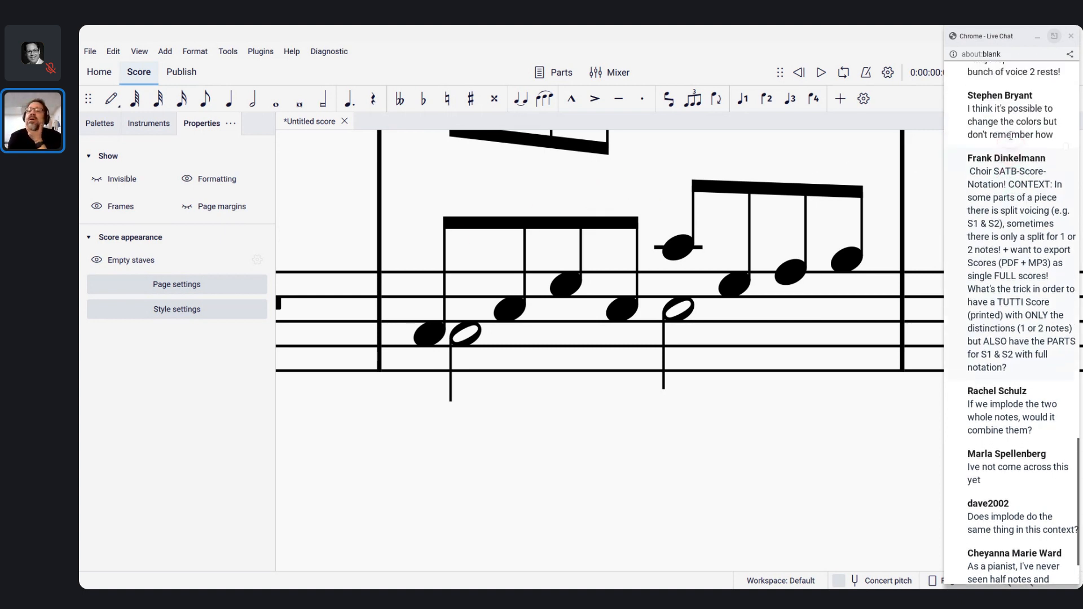
pyautogui.scroll(-1, 1010, 225)
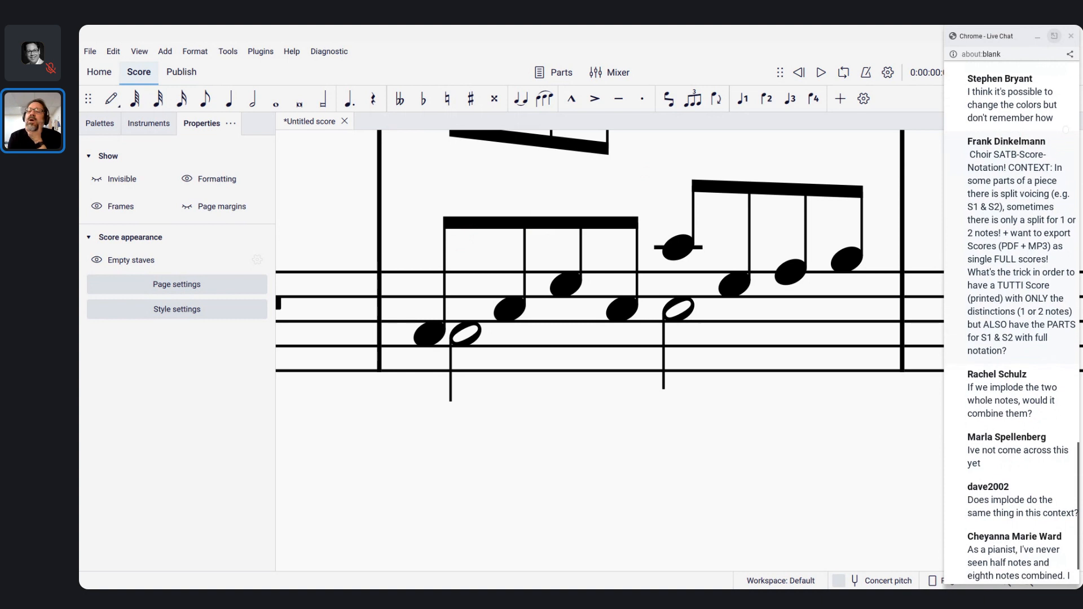
pyautogui.scroll(-1, 1010, 327)
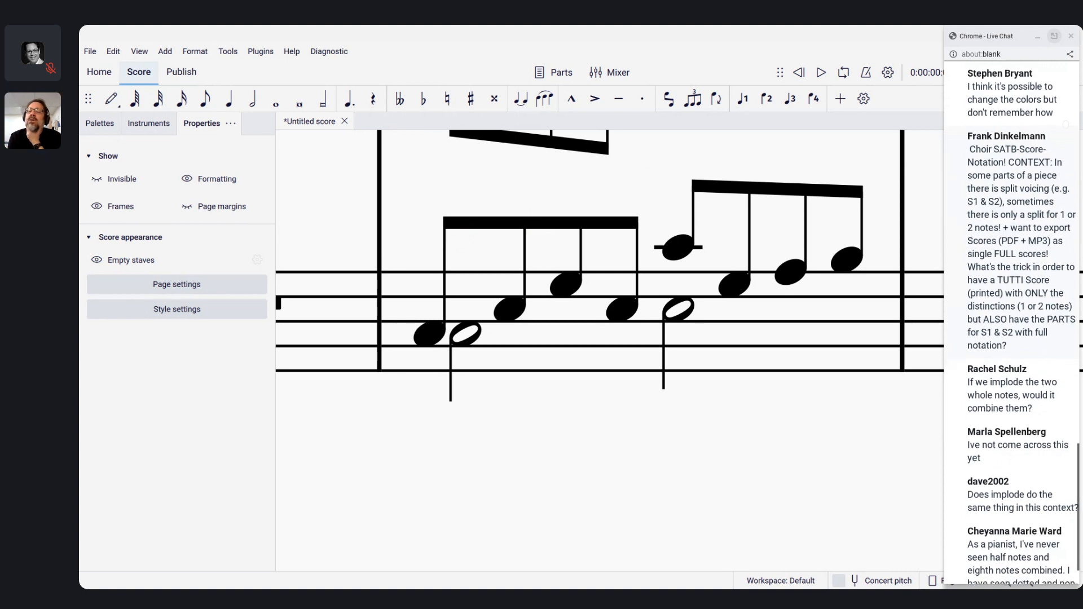
pyautogui.scroll(-3, 1009, 322)
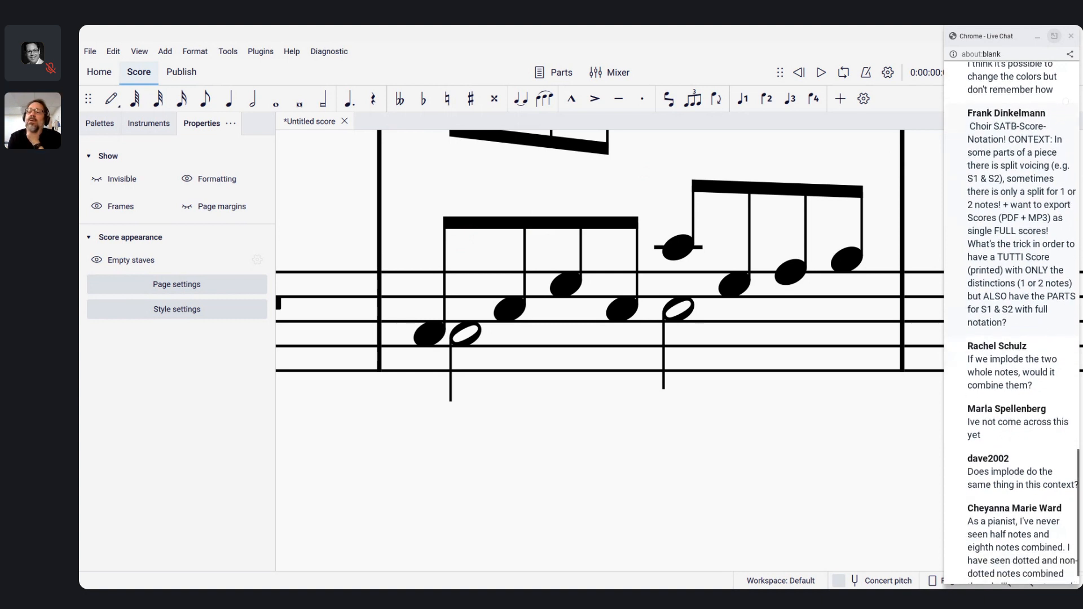
pyautogui.scroll(3, 1010, 321)
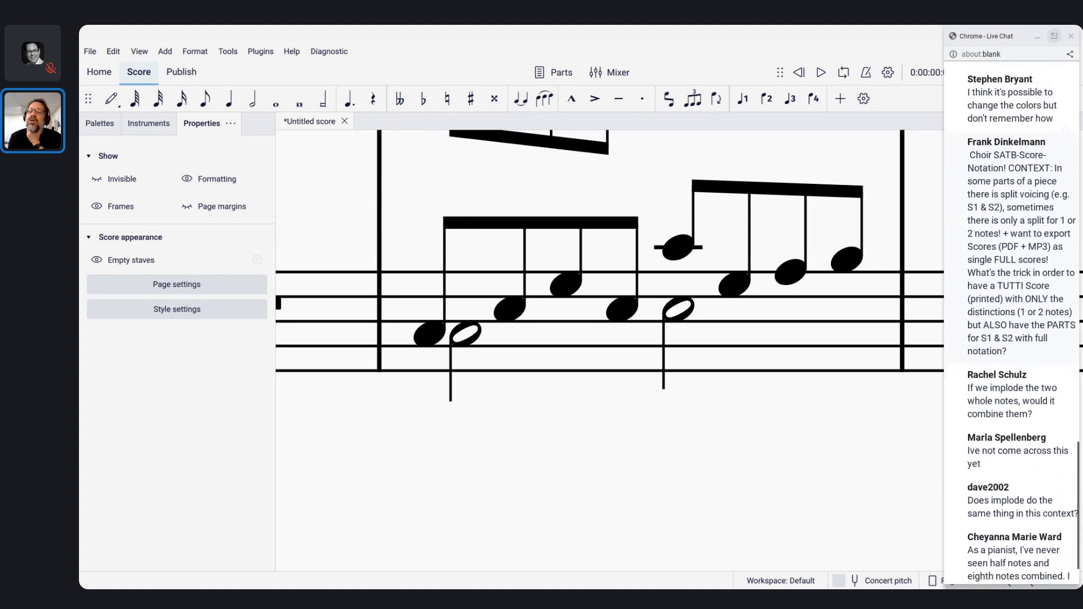
pyautogui.scroll(-1, 1010, 321)
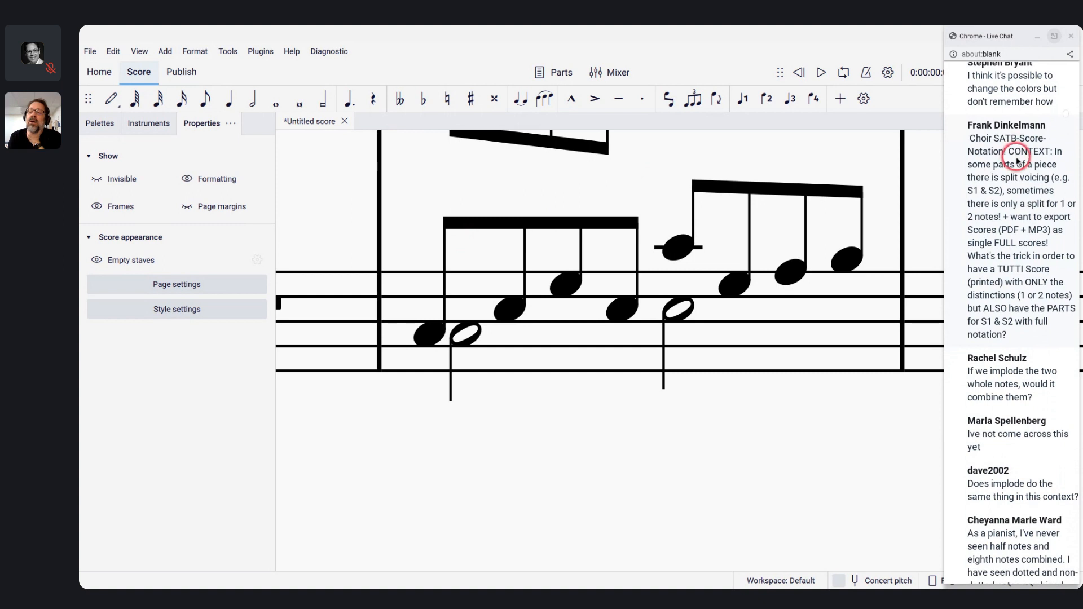
pyautogui.scroll(-1, 1015, 169)
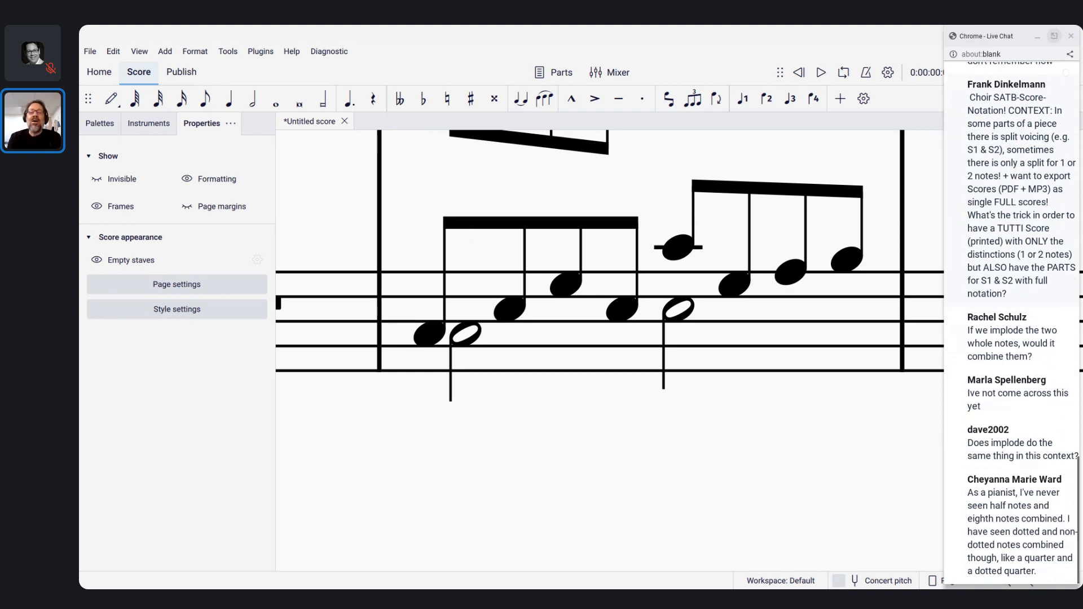
# Enter quarter notes C5, D5, E5 and D5 in voice 1 of the piano's treble staff in measure 9.
pyautogui.click(581, 283)
pyautogui.keyDown('ctrl'); pyautogui.scroll(-2, 584, 285); pyautogui.keyUp('ctrl')
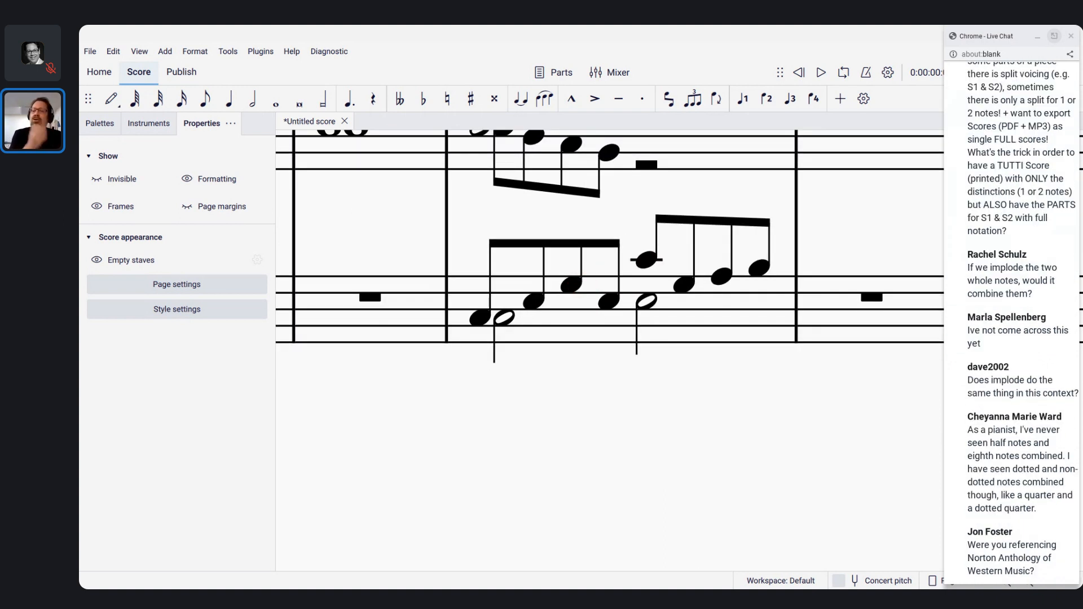
pyautogui.click(341, 222)
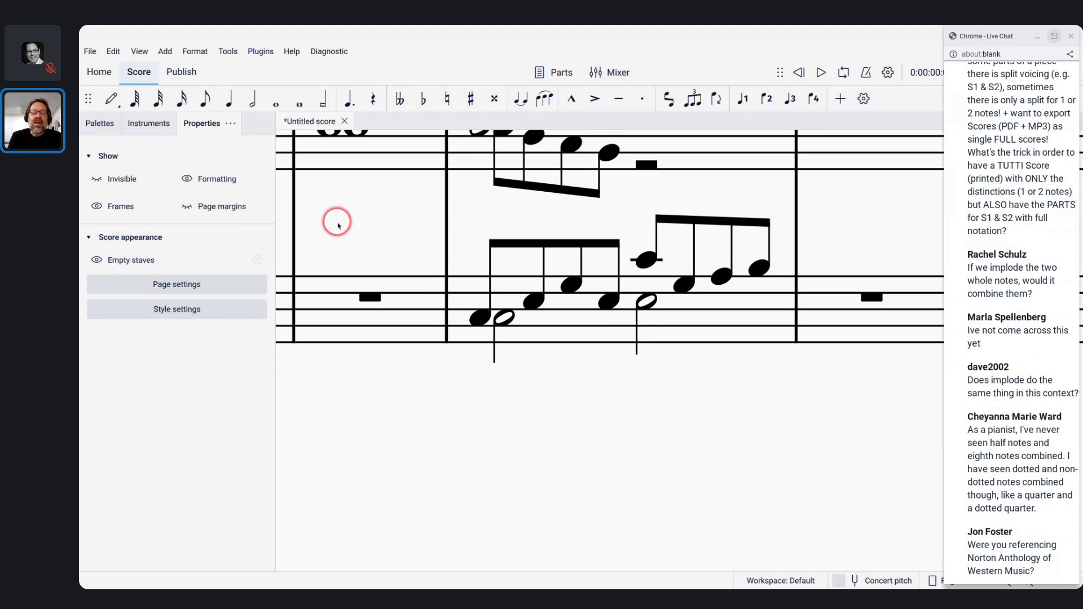
pyautogui.keyDown('ctrl'); pyautogui.scroll(-3, 341, 222); pyautogui.keyUp('ctrl')
pyautogui.click(535, 190)
pyautogui.hscroll(-10, 520, 230)
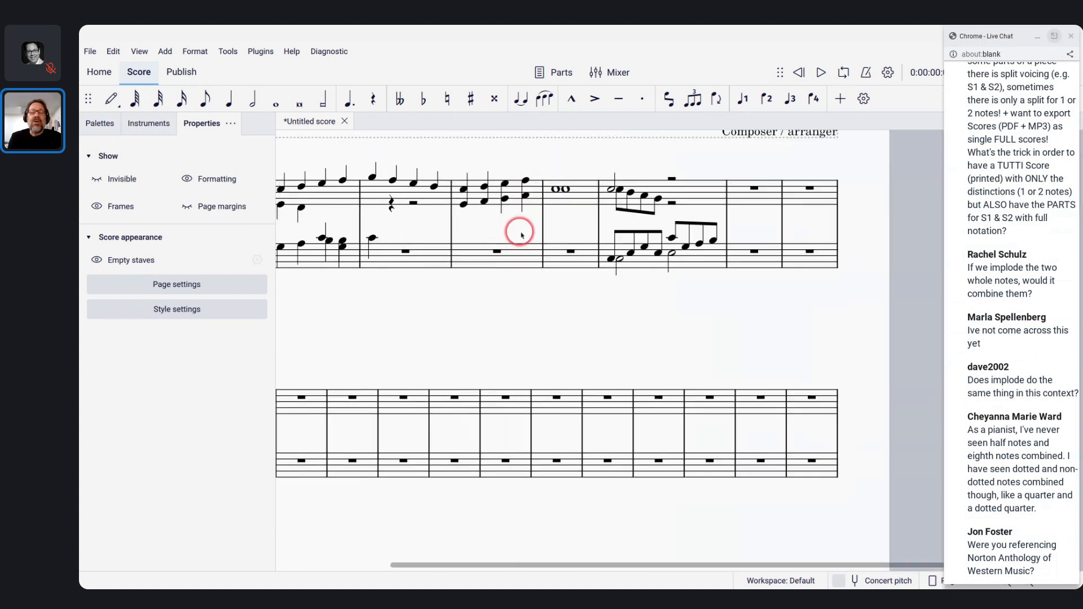
pyautogui.click(727, 186)
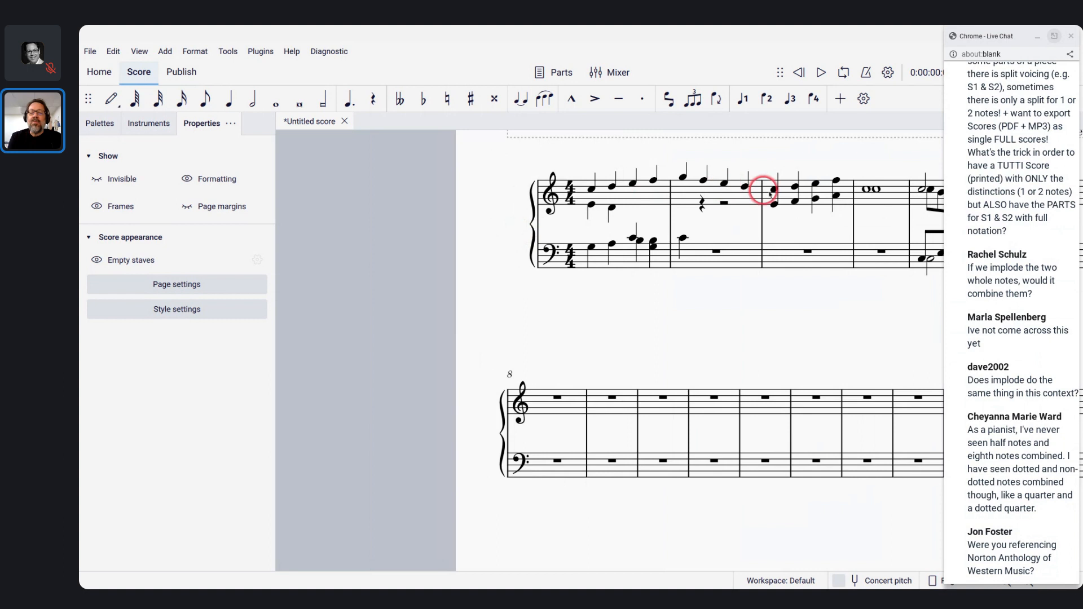
pyautogui.click(610, 401)
pyautogui.press('n')
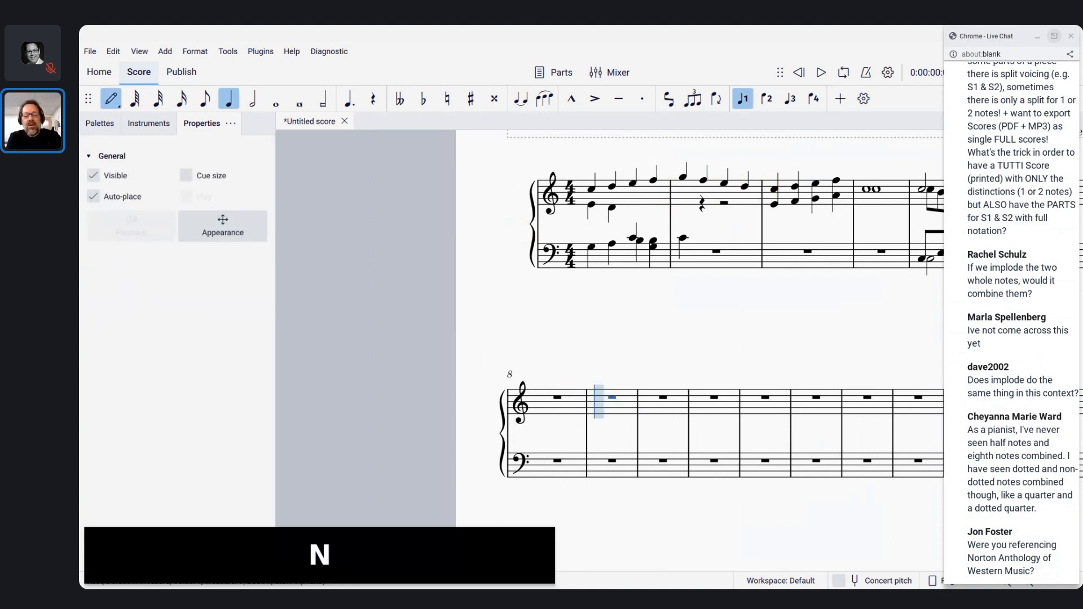
pyautogui.press('c')
pyautogui.press('d')
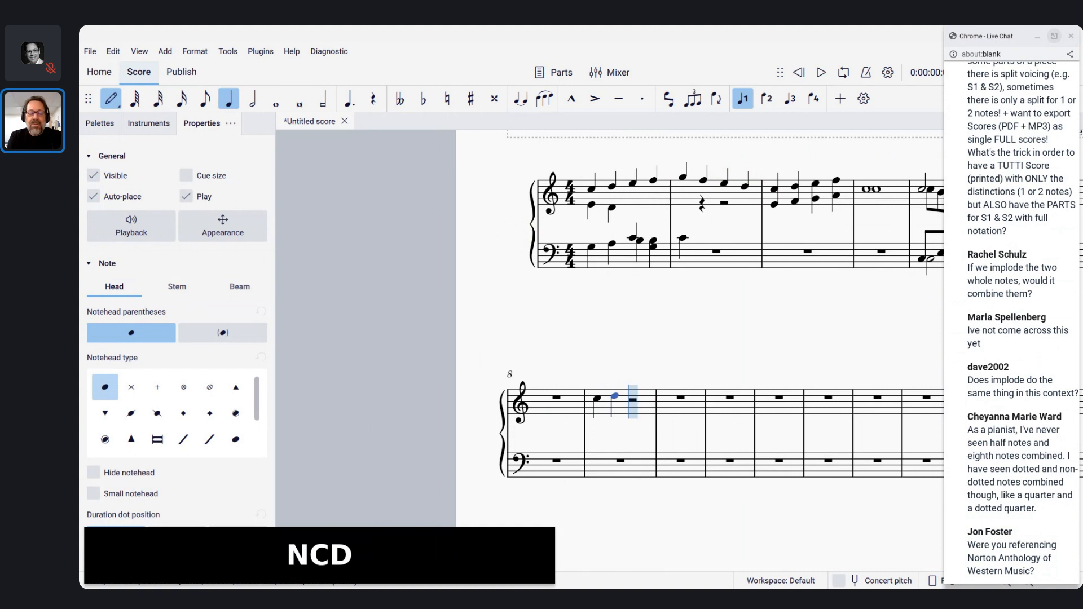
pyautogui.press('e')
pyautogui.press('d')
# Enter a quarter-note chord C5–E5, then D5, C5, D5 in measure 10 and E5 in measure 11; select the chord's lower note.
pyautogui.press('c')
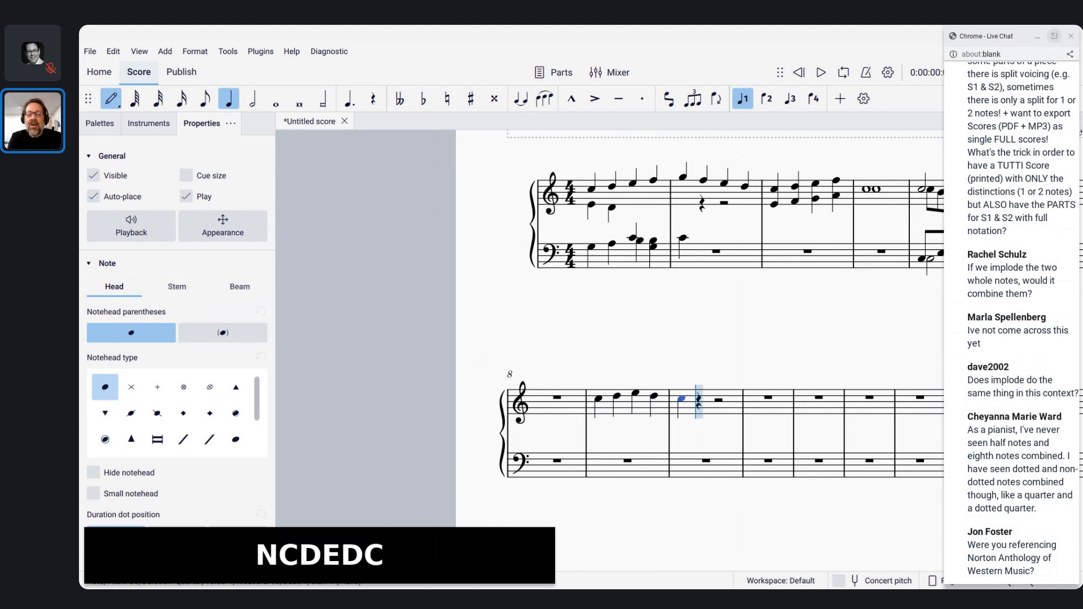
pyautogui.hotkey('shift', 'e')
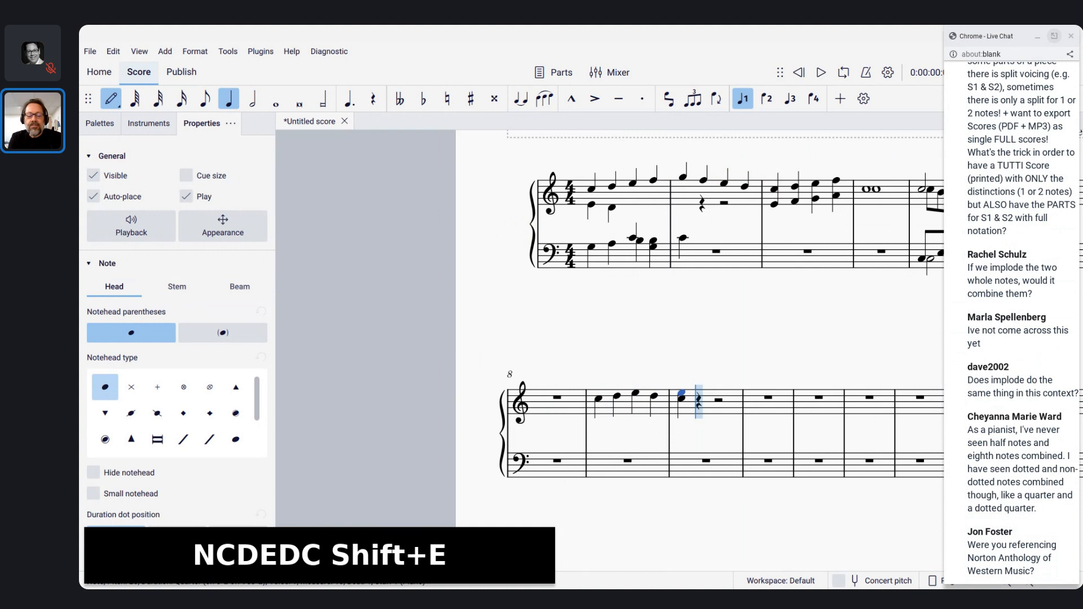
pyautogui.press('d')
pyautogui.press('c')
pyautogui.press('d')
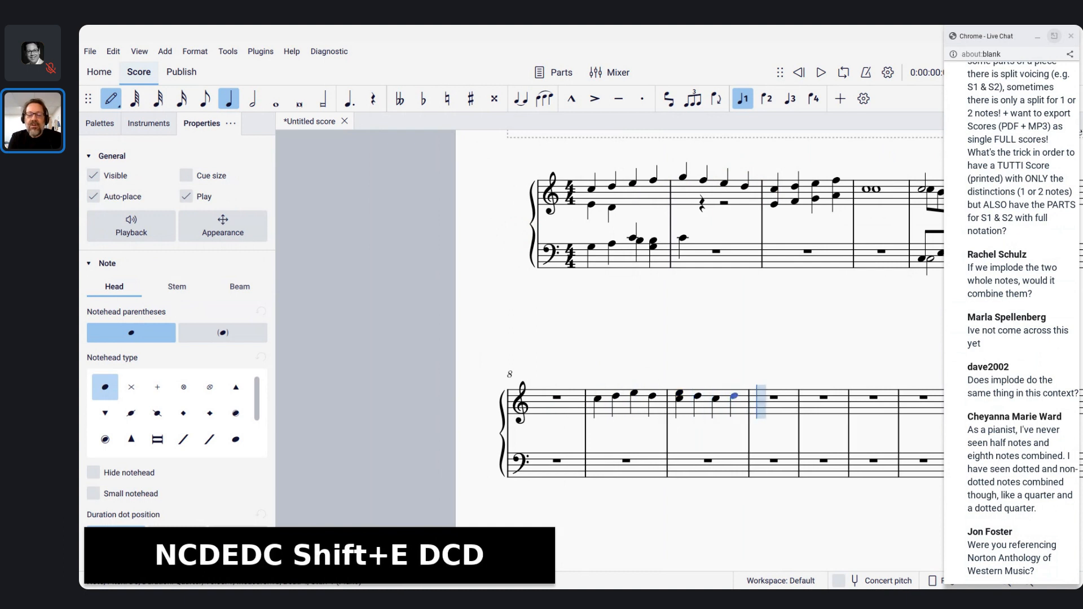
pyautogui.press('e')
pyautogui.press('Escape')
pyautogui.click(581, 409)
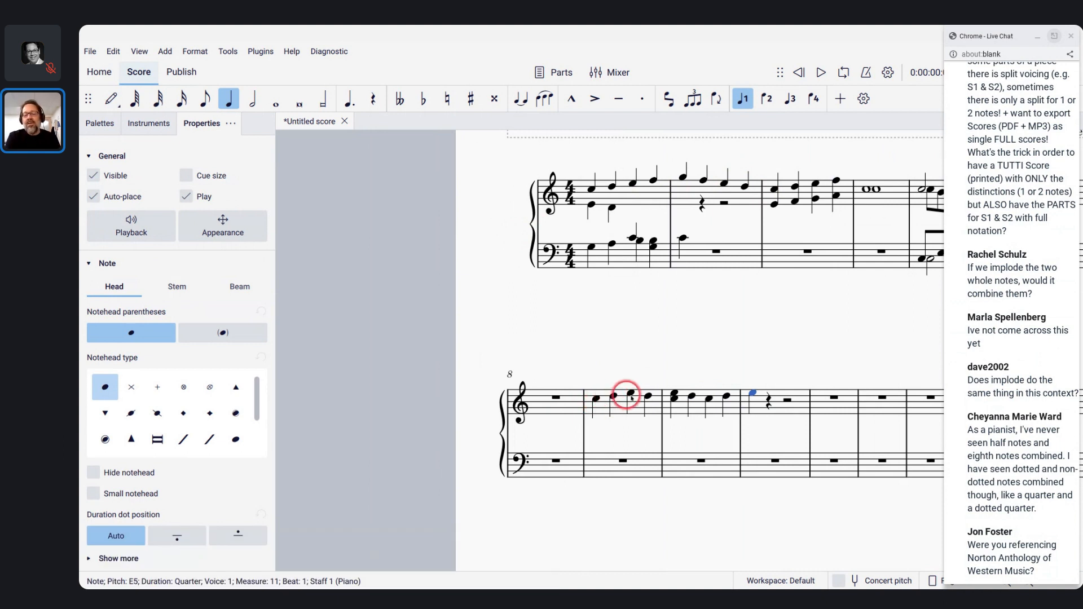
pyautogui.click(674, 399)
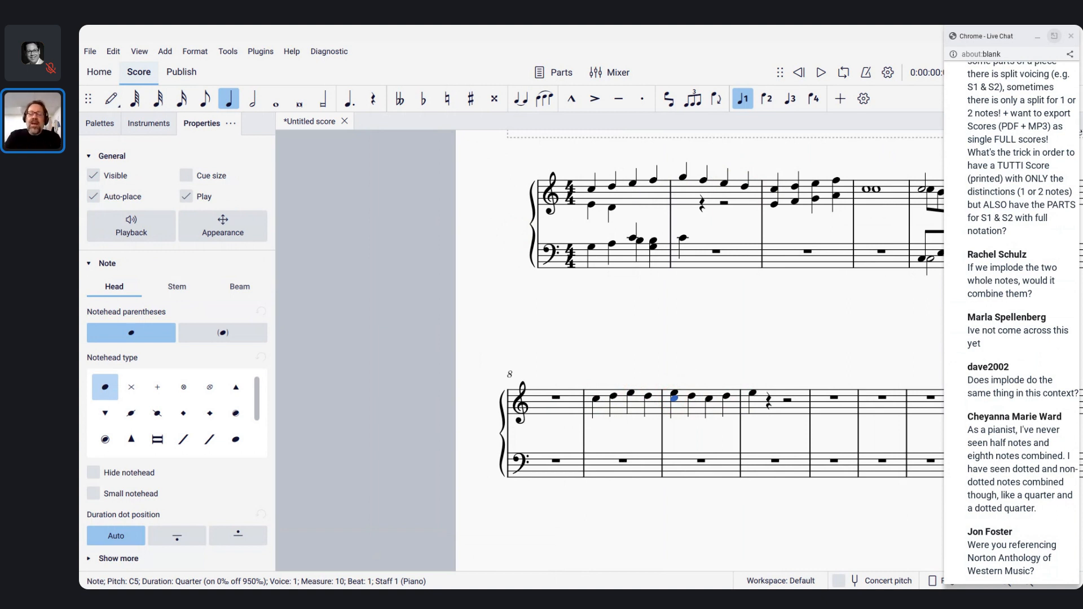
pyautogui.scroll(-3, 580, 331)
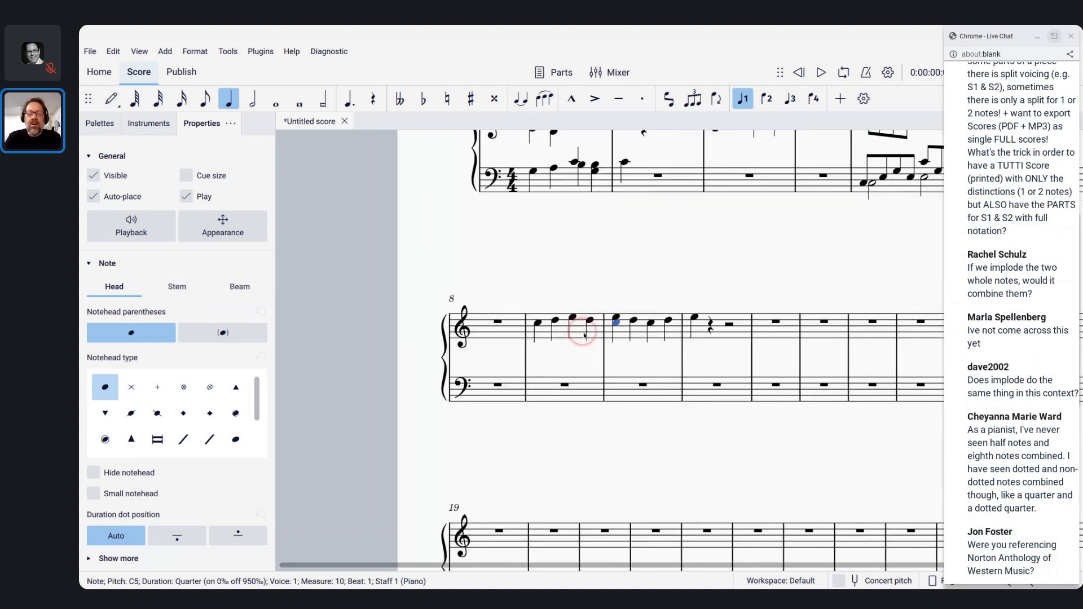
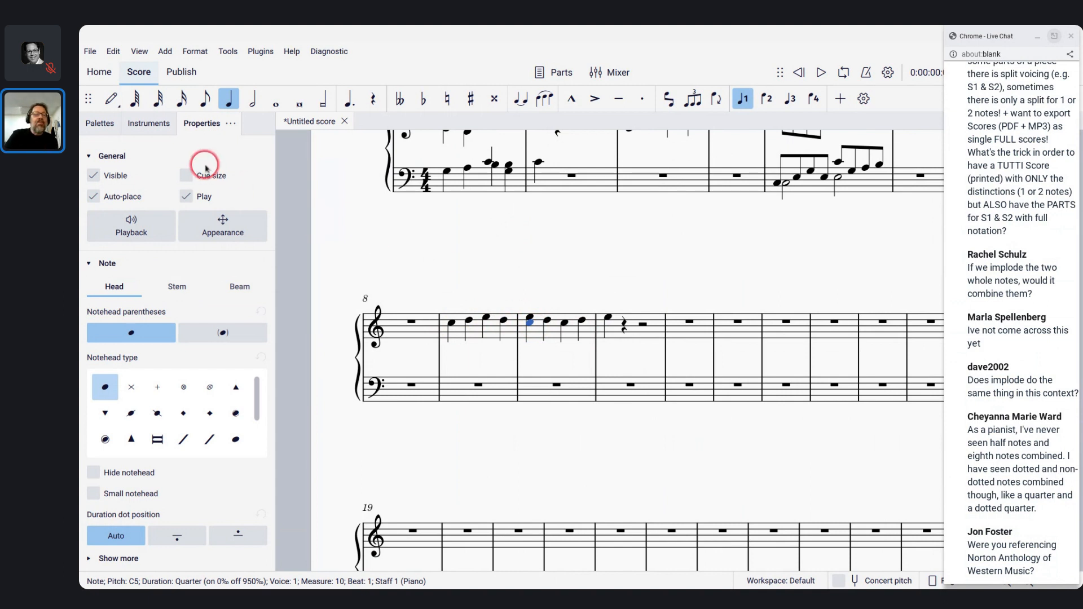
# Add two Soprano instruments from the Vocals family to the score.
pyautogui.click(142, 123)
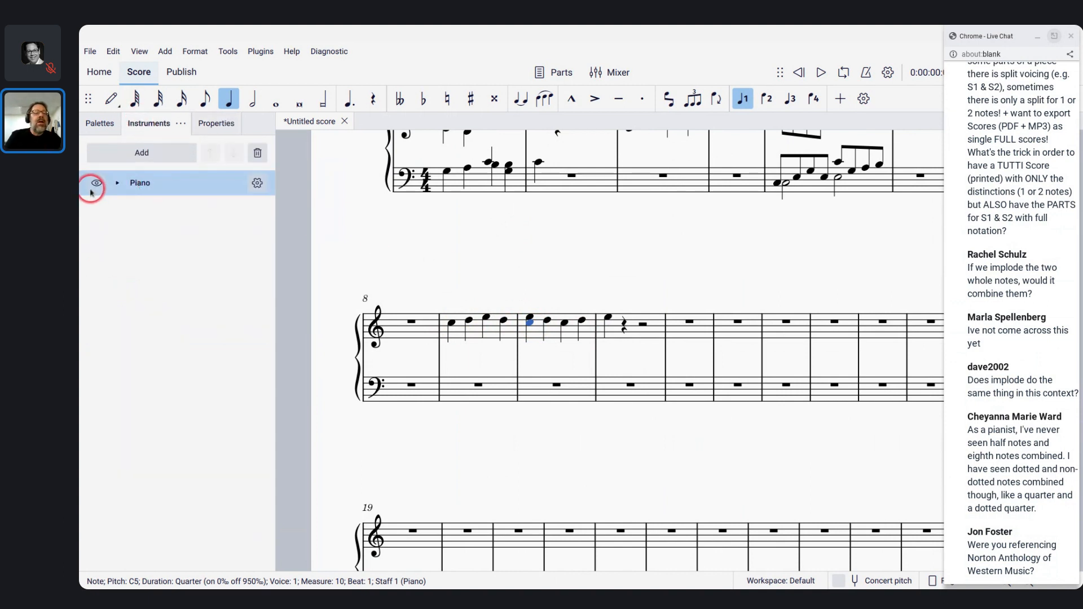
pyautogui.click(167, 153)
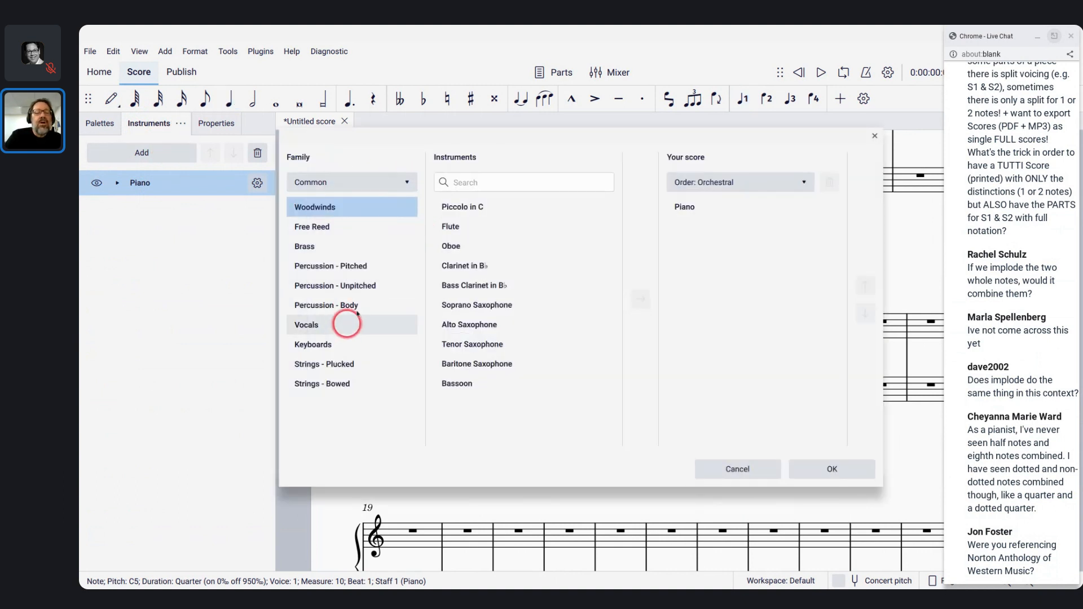
pyautogui.click(319, 325)
pyautogui.doubleClick(487, 209)
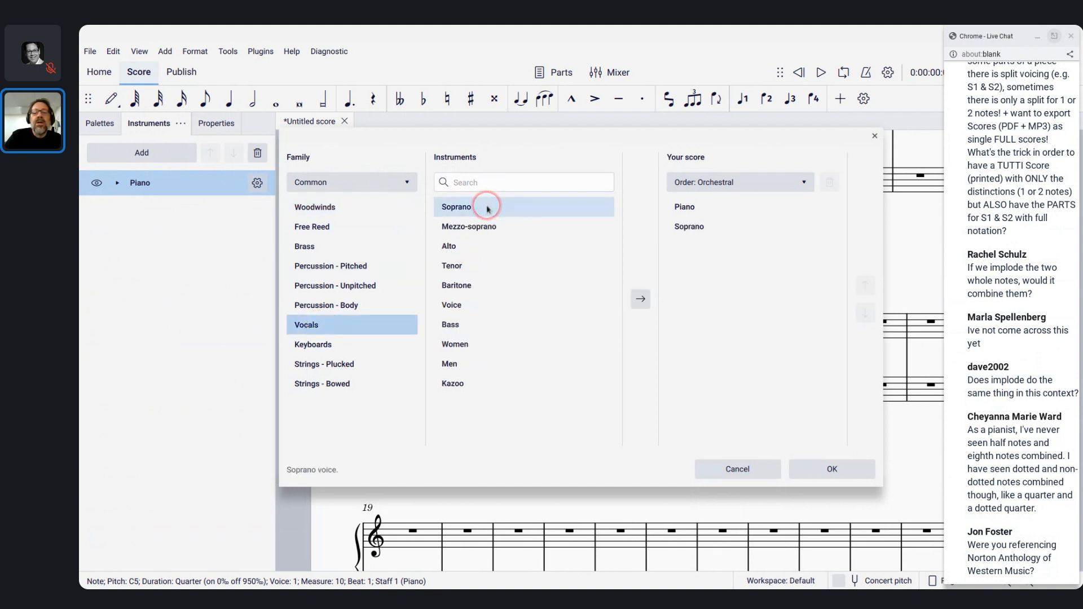
pyautogui.doubleClick(487, 209)
pyautogui.click(834, 473)
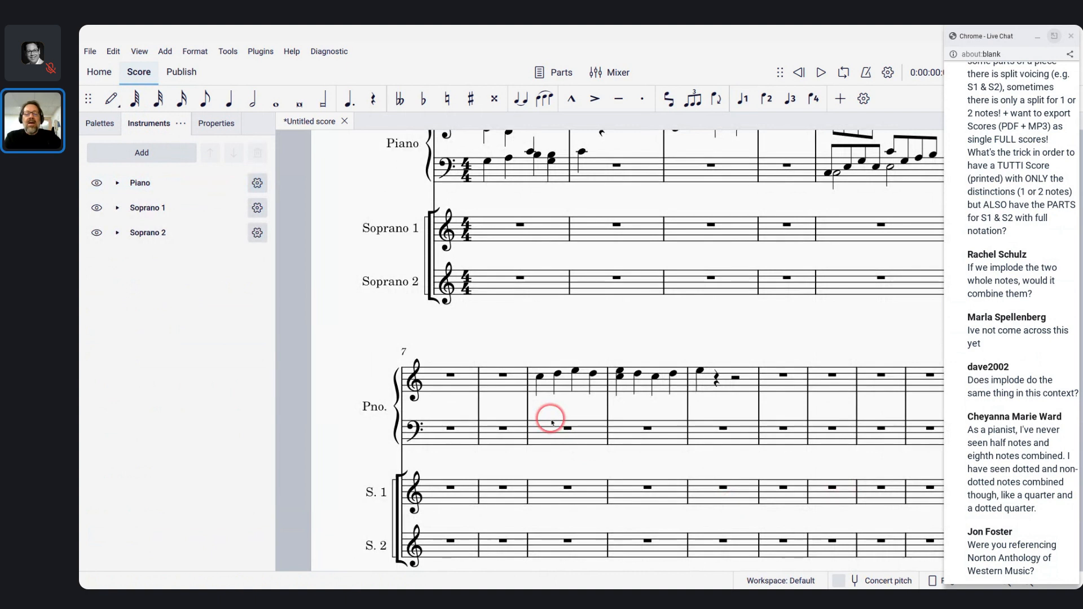
# Copy measures 9–11 of the piano's treble staff to Soprano 1 at measure 9, and explode the pasted passage onto Soprano 2.
pyautogui.scroll(-3, 551, 416)
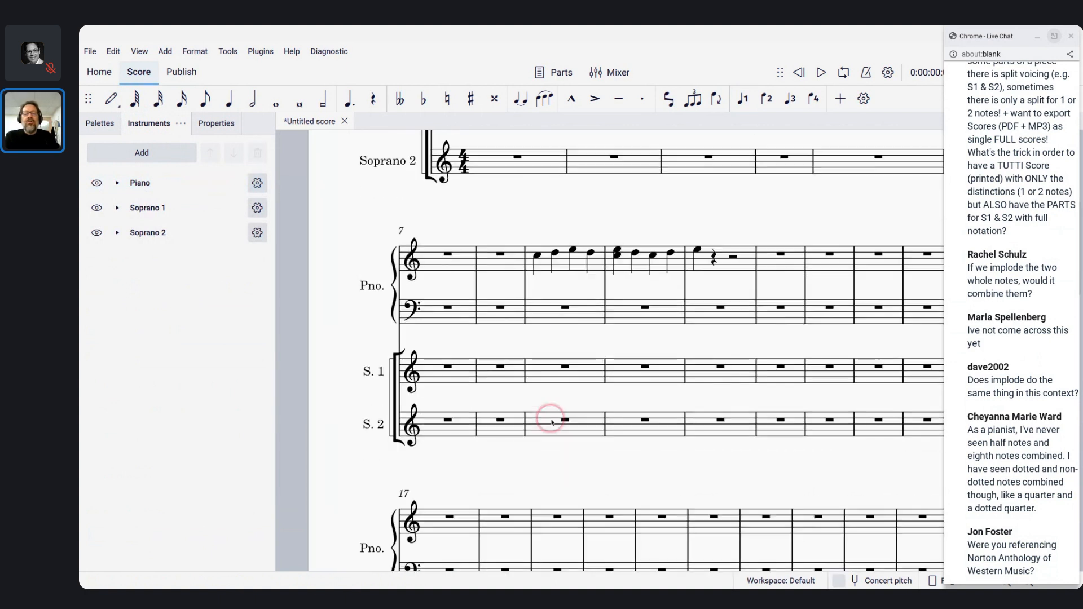
pyautogui.click(564, 263)
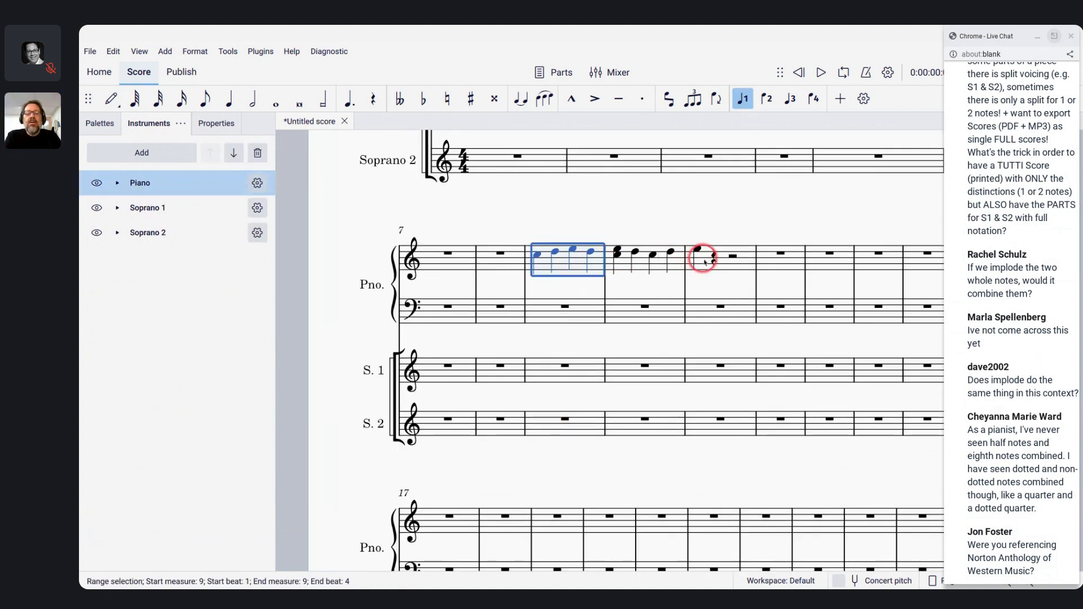
pyautogui.keyDown('shift'); pyautogui.click(705, 263); pyautogui.keyUp('shift')
pyautogui.hotkey('ctrl', 'c')
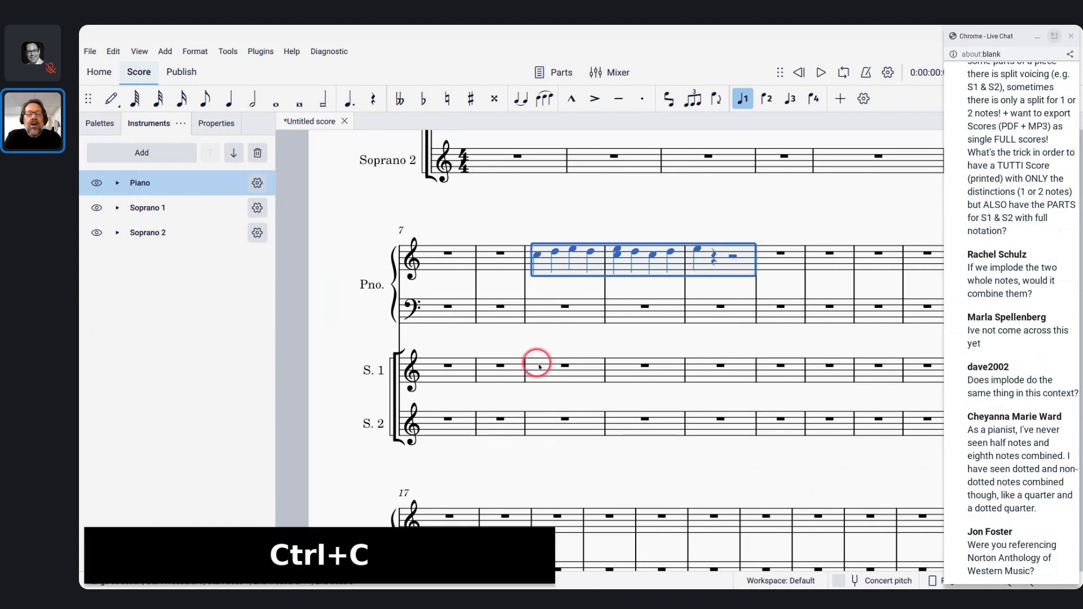
pyautogui.click(544, 368)
pyautogui.hotkey('ctrl', 'v')
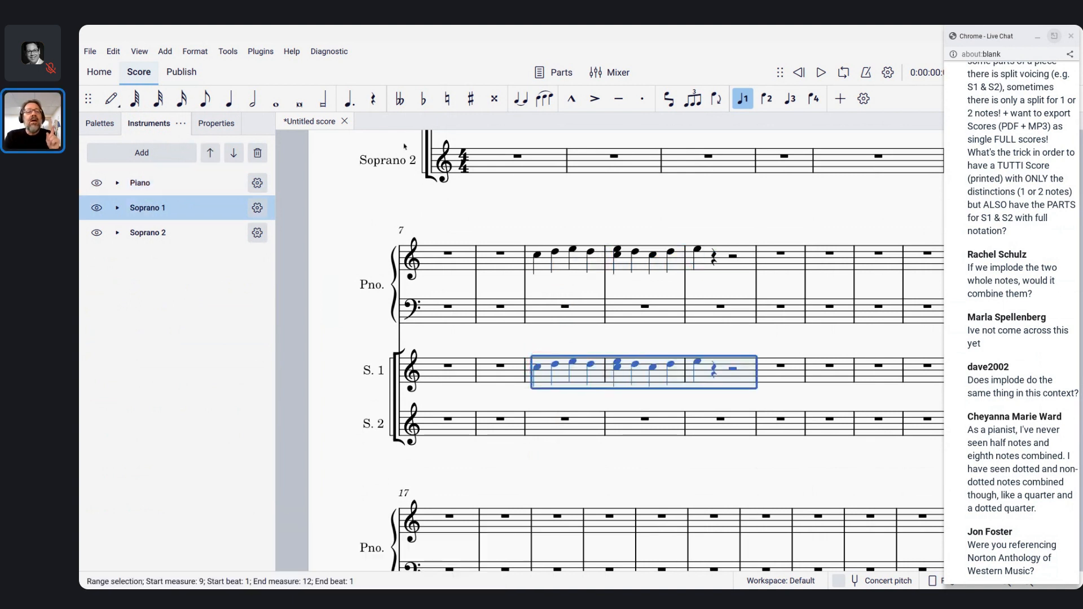
pyautogui.click(228, 52)
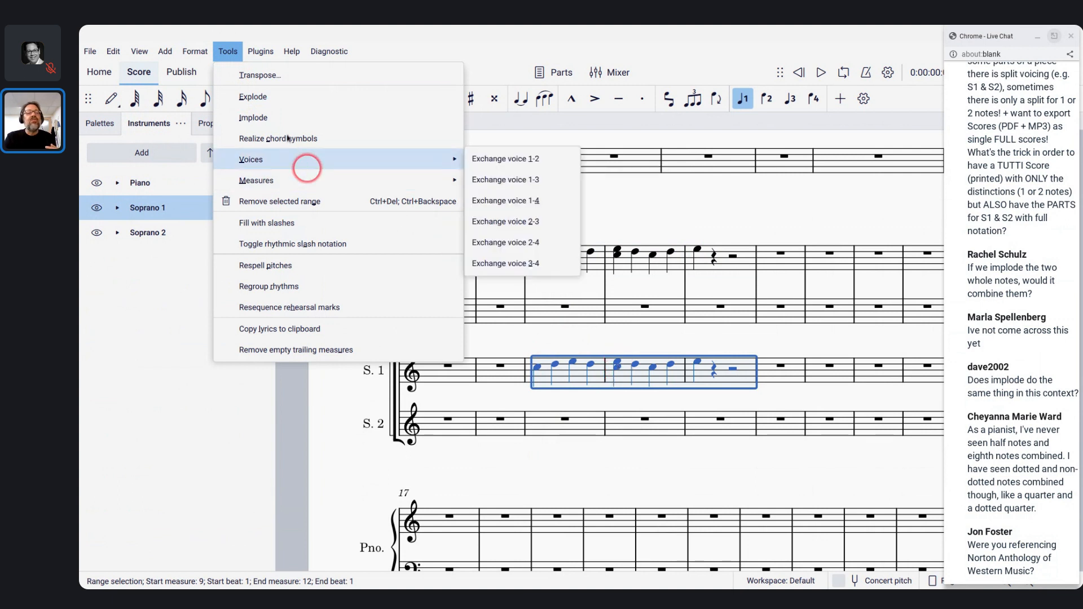
pyautogui.click(265, 97)
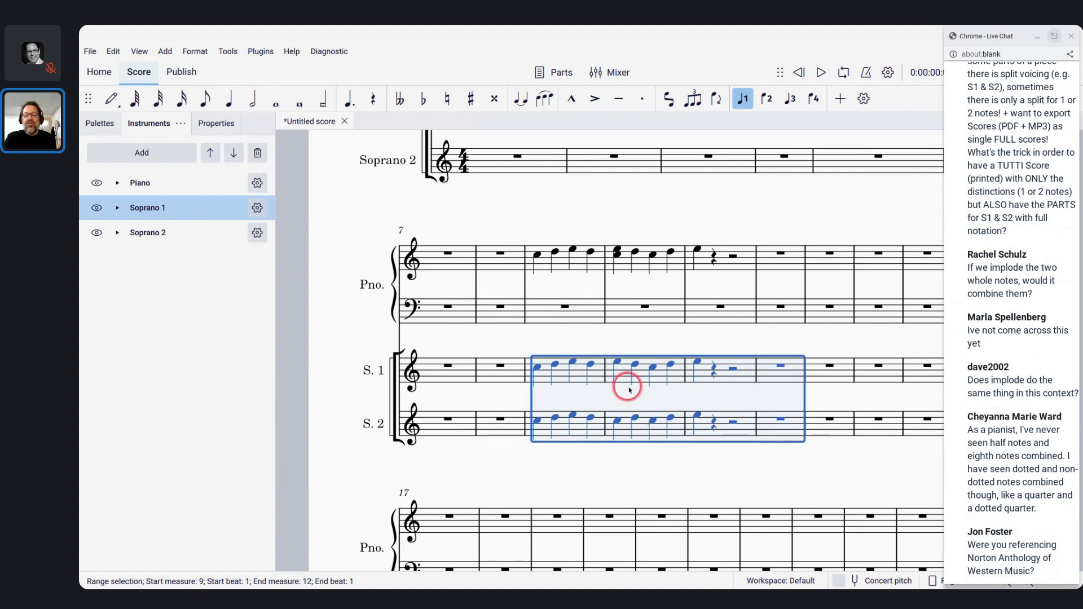
# Open all parts, review the Soprano 1 and Soprano 2 parts, and return to the main score.
pyautogui.click(562, 70)
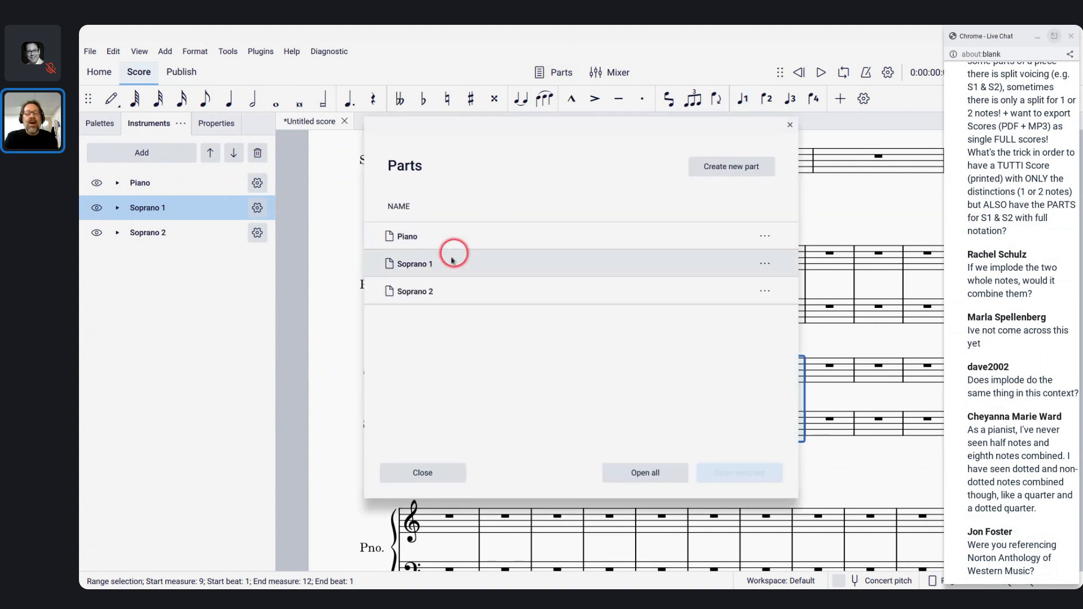
pyautogui.click(627, 477)
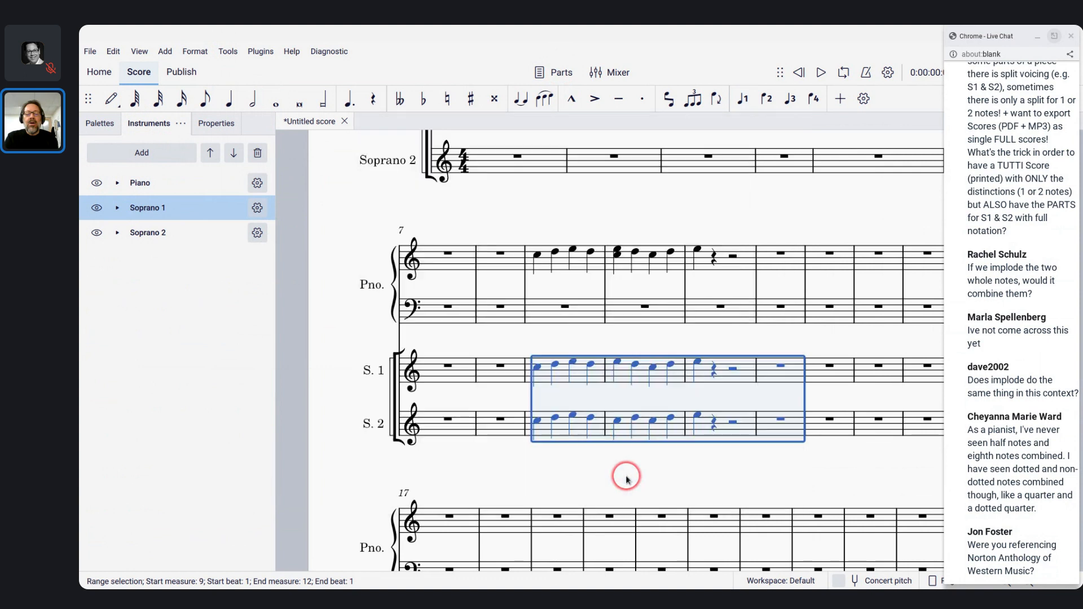
pyautogui.click(423, 120)
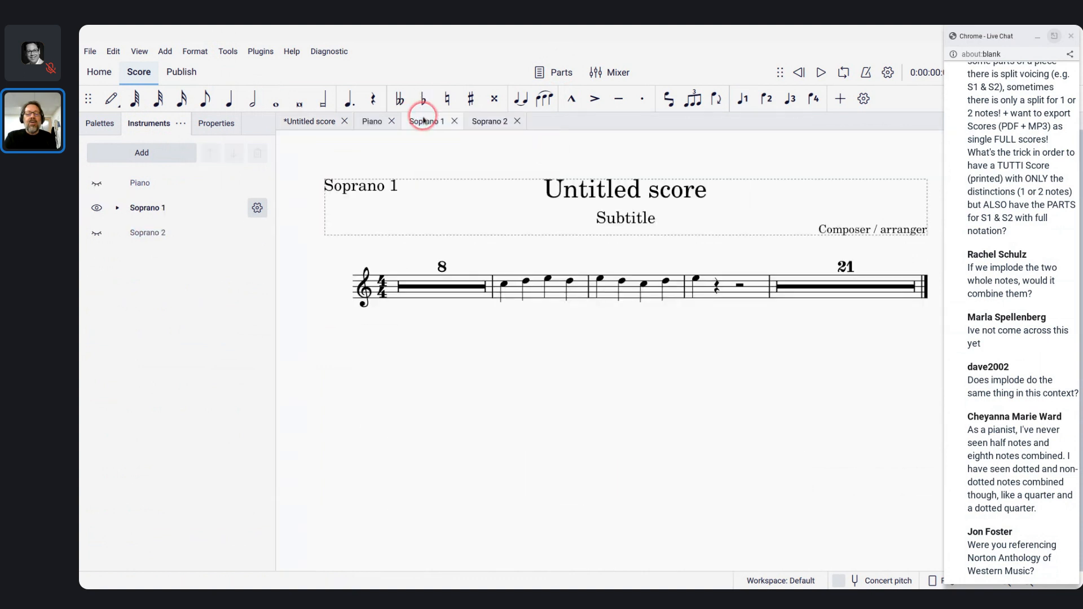
pyautogui.click(490, 120)
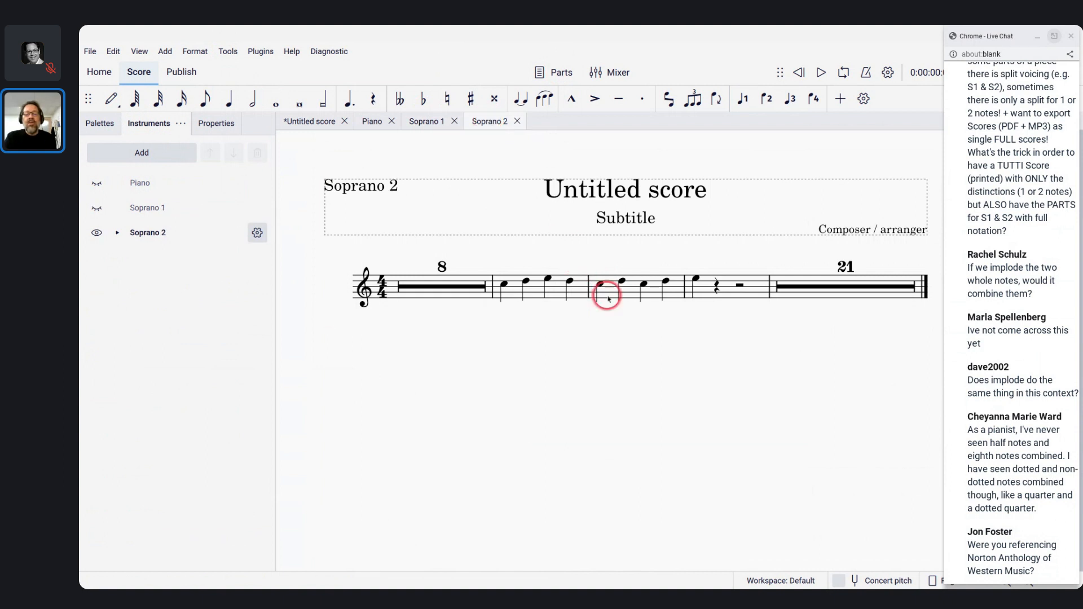
pyautogui.click(309, 122)
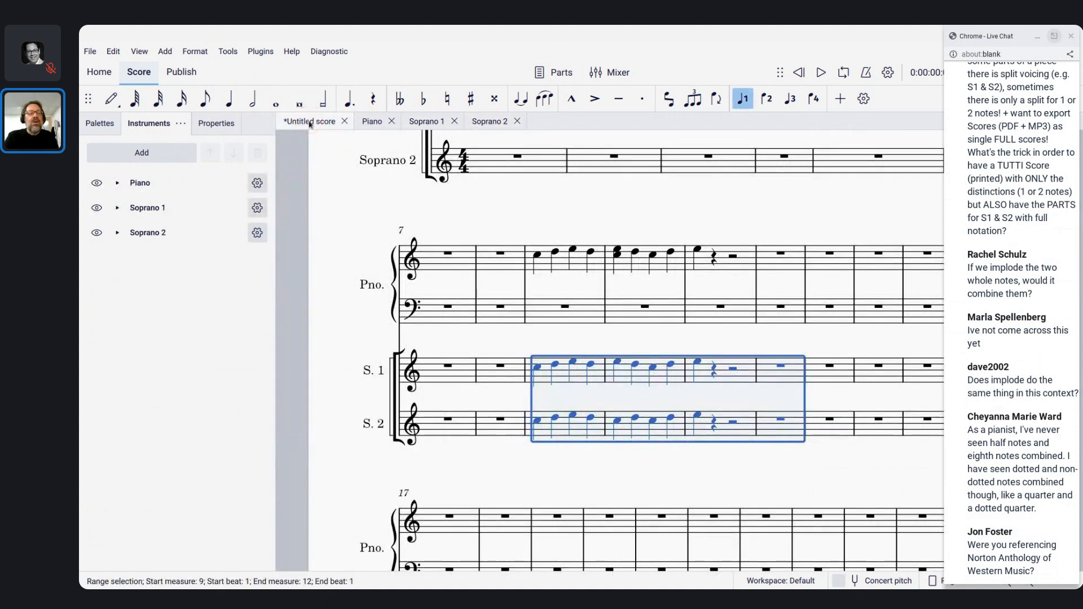
# Hide the Soprano 1 and Soprano 2 instruments in the main score, and select the quarter note D5 on beat 4 of piano measure 9.
pyautogui.click(97, 208)
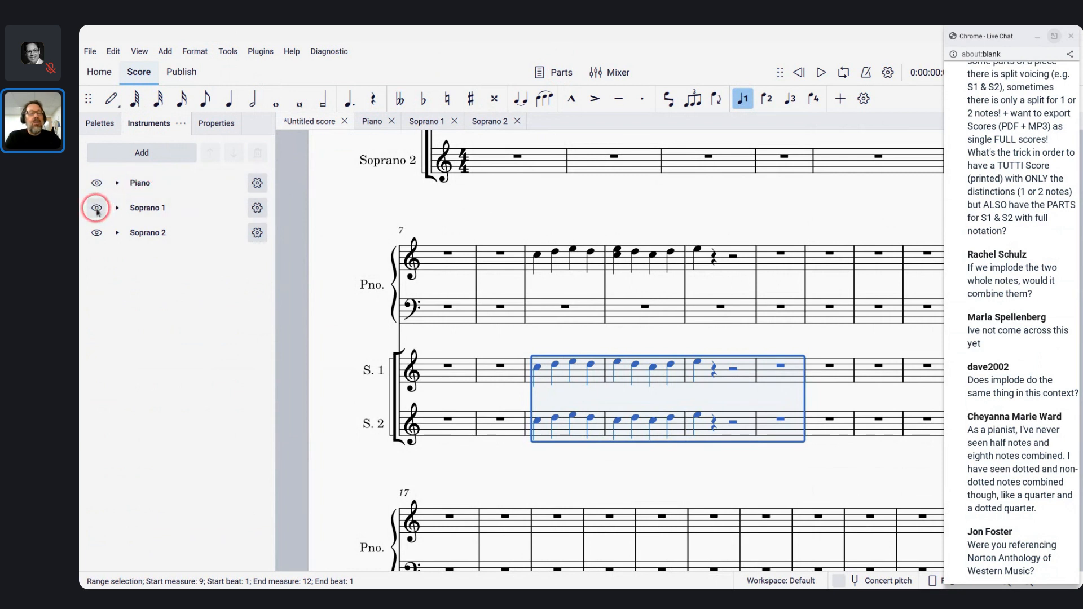
pyautogui.click(97, 208)
pyautogui.click(96, 230)
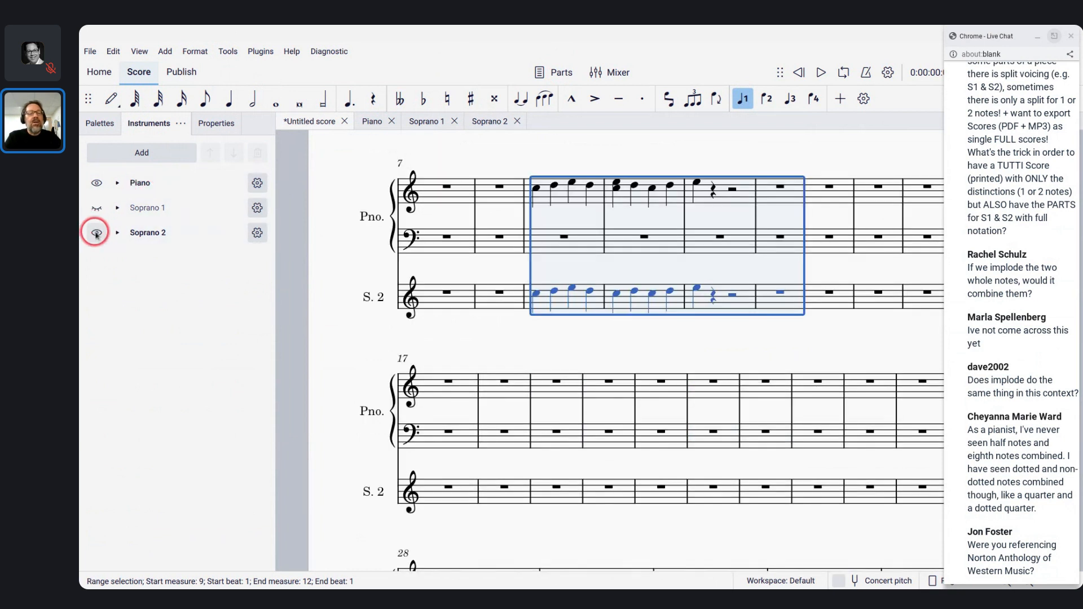
pyautogui.scroll(3, 528, 230)
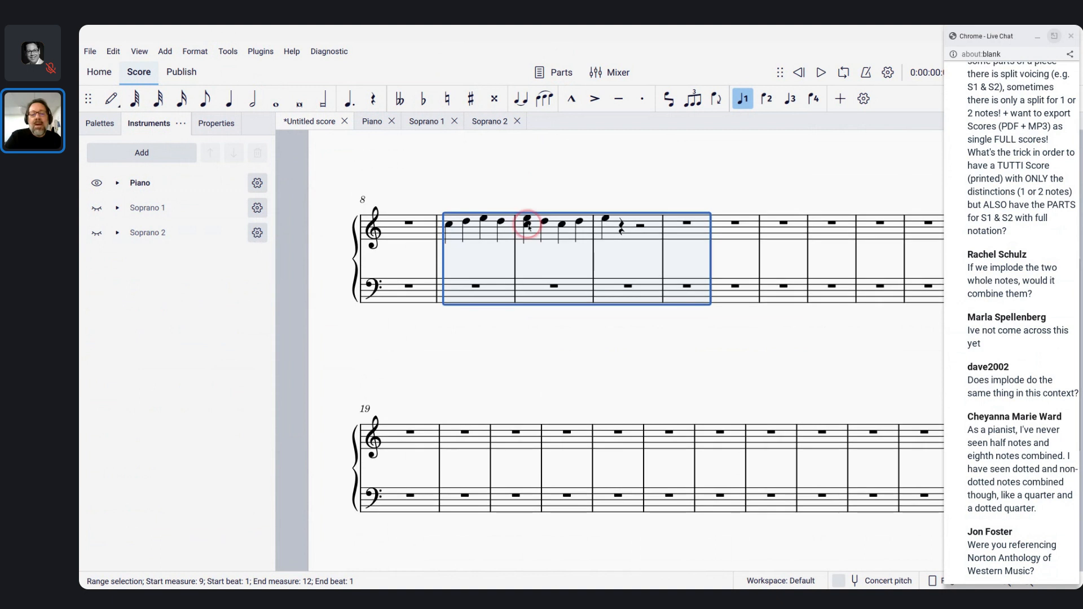
pyautogui.click(448, 336)
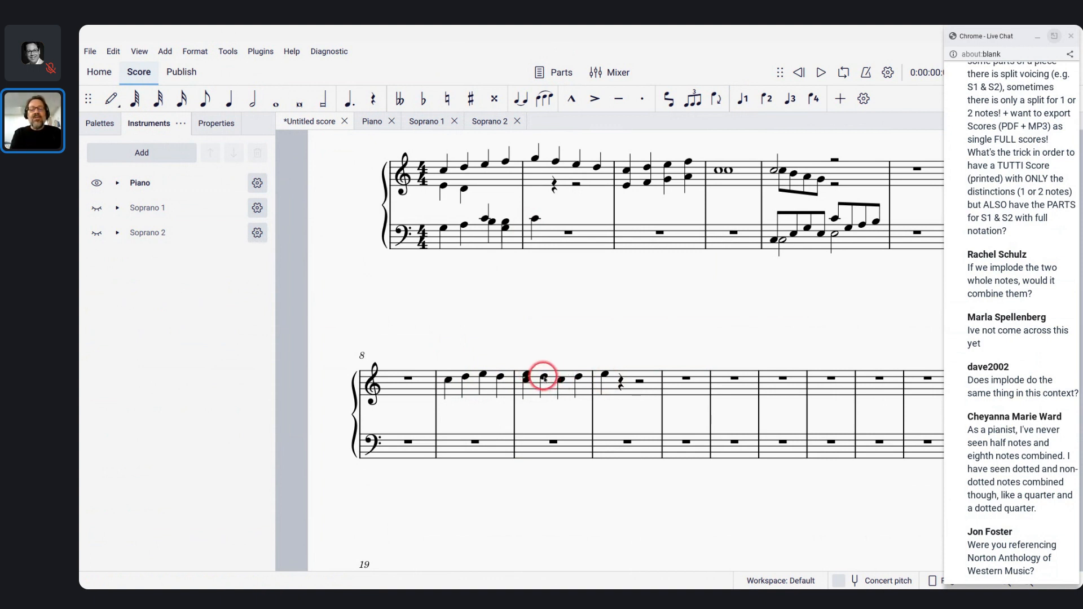
pyautogui.click(500, 377)
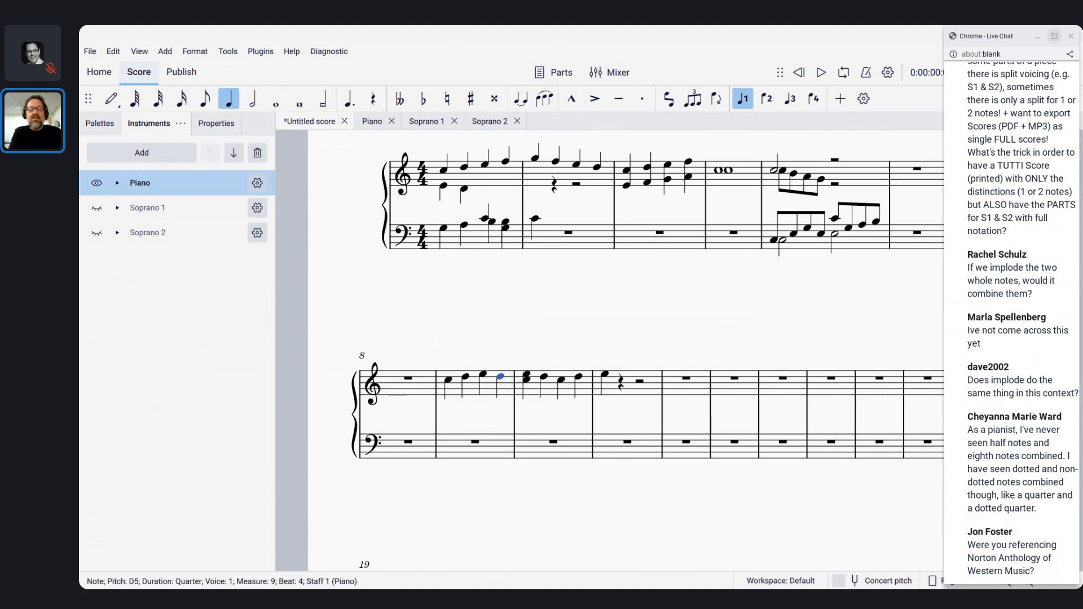
# Raise the D5 on beat 4 of measure 9 to D♯5 in the main score's piano, the Soprano 1 part and the Soprano 2 part.
pyautogui.press('Up')
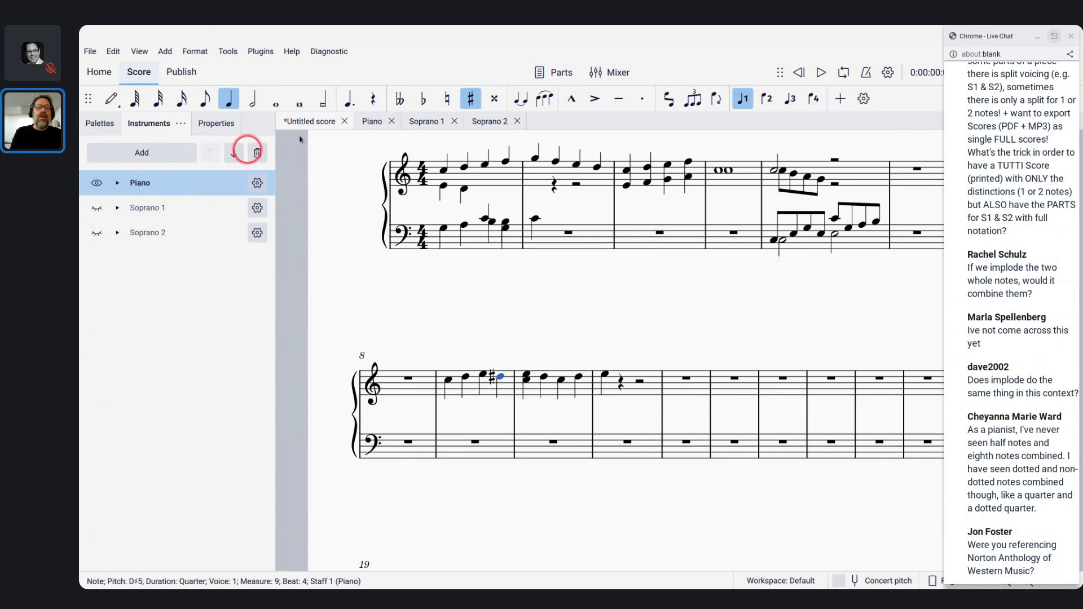
pyautogui.click(427, 121)
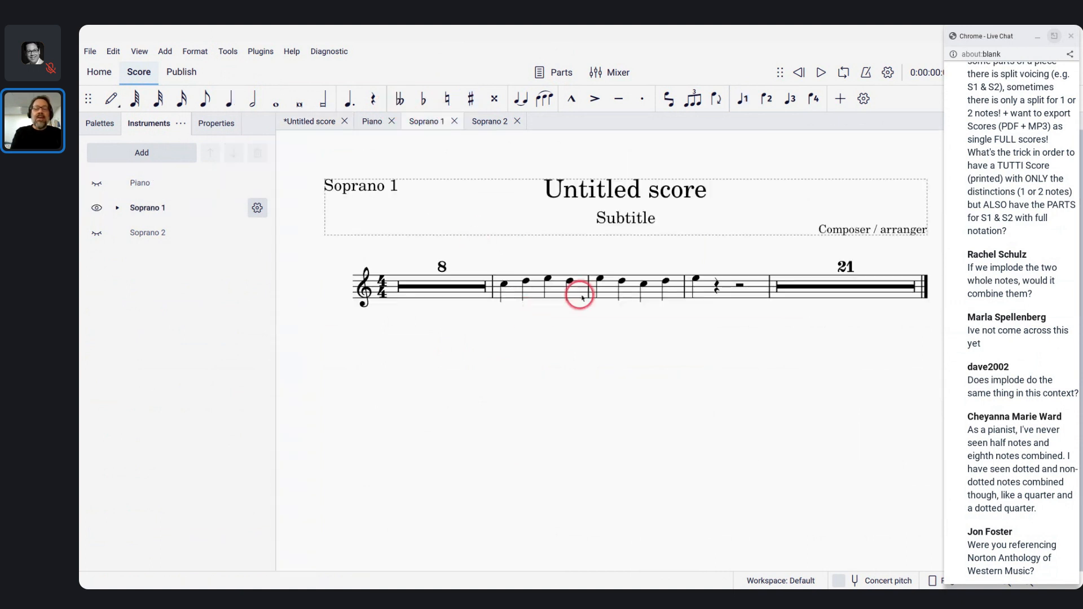
pyautogui.click(569, 282)
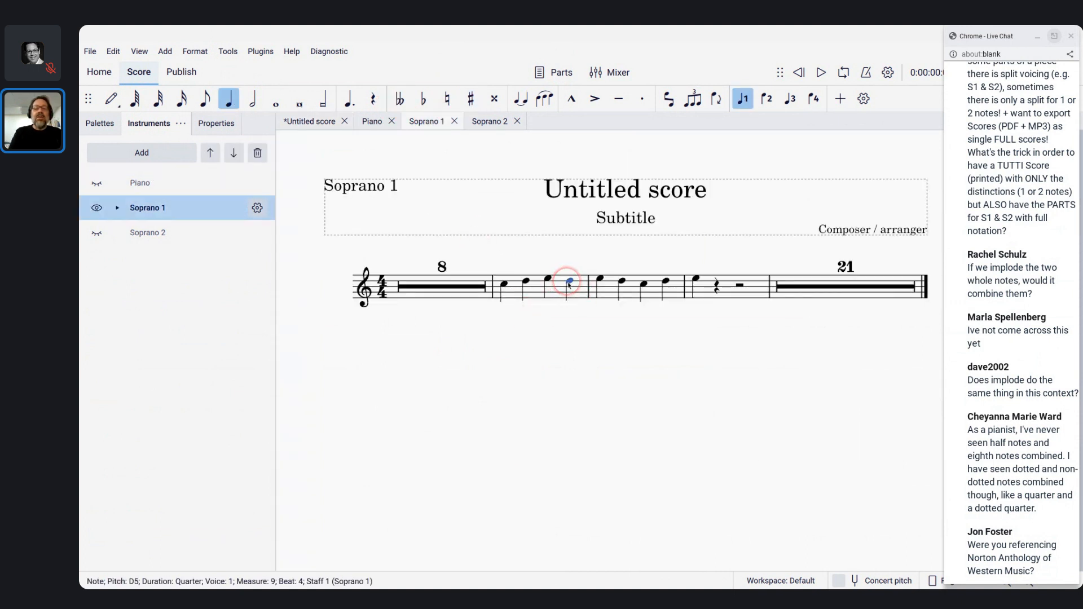
pyautogui.press('Up')
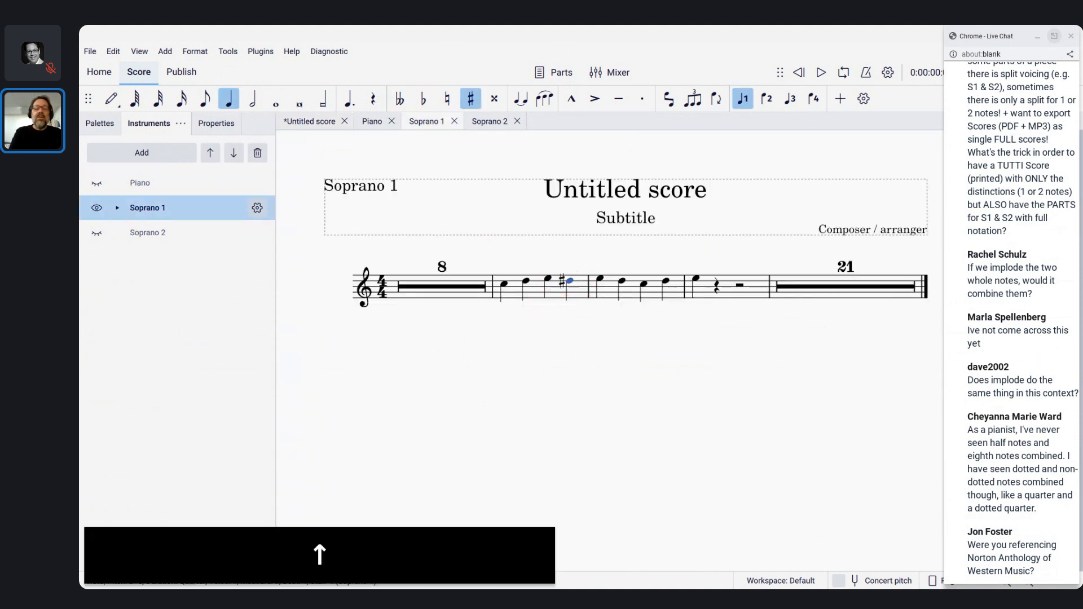
pyautogui.click(491, 121)
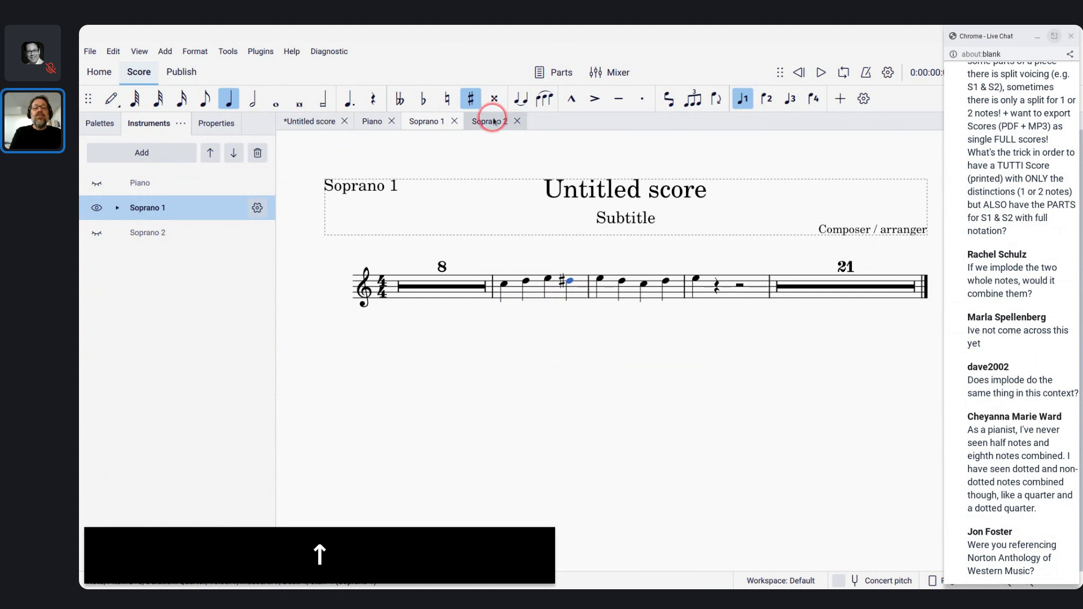
pyautogui.click(570, 282)
pyautogui.press('Up')
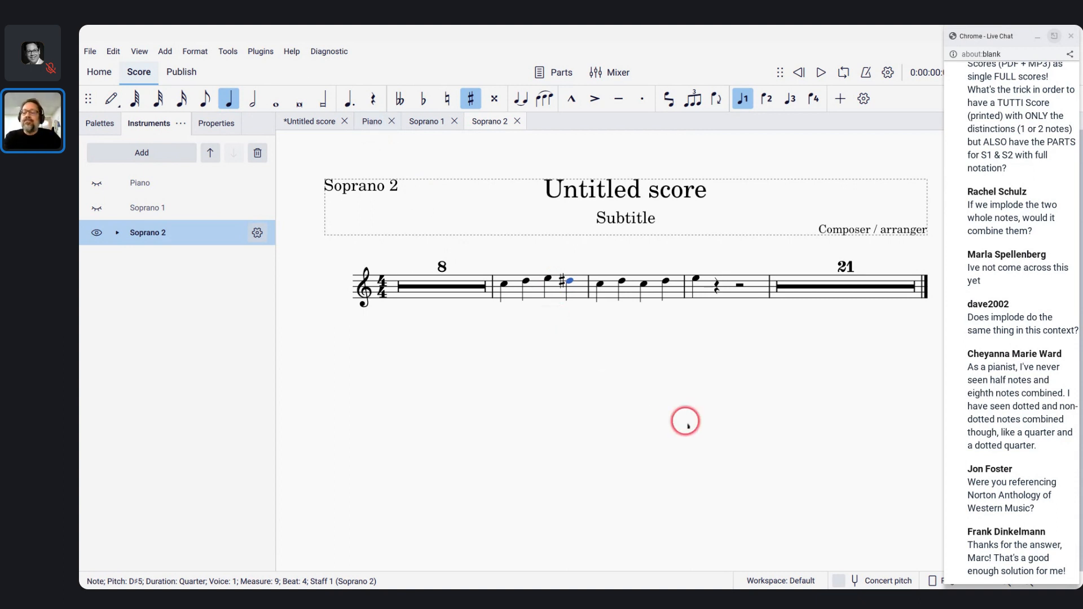
pyautogui.scroll(1, 687, 426)
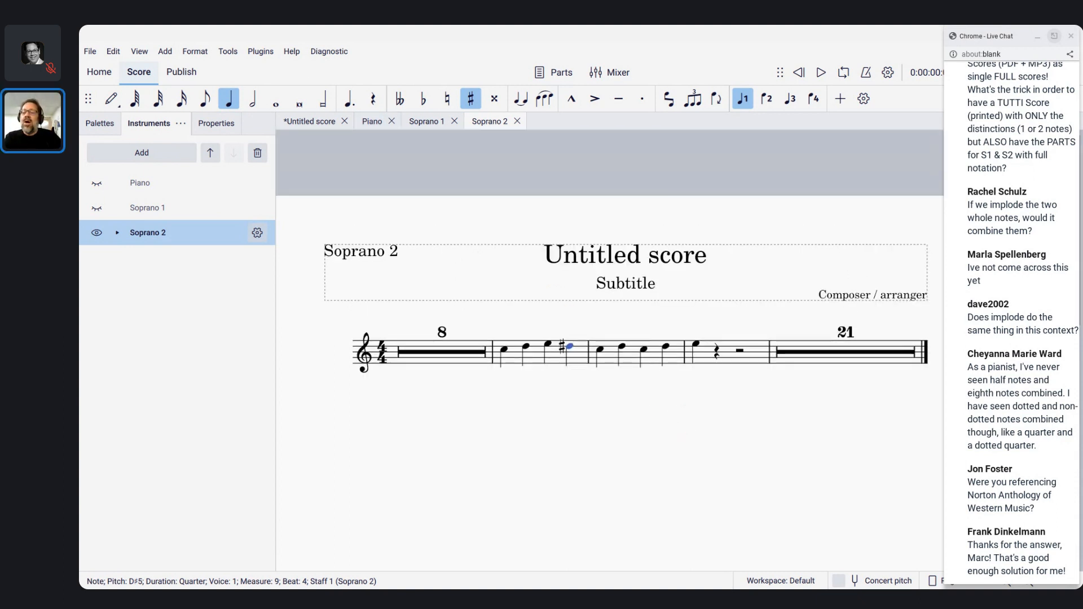
pyautogui.scroll(-3, 687, 426)
pyautogui.scroll(1, 687, 427)
pyautogui.scroll(1, 687, 426)
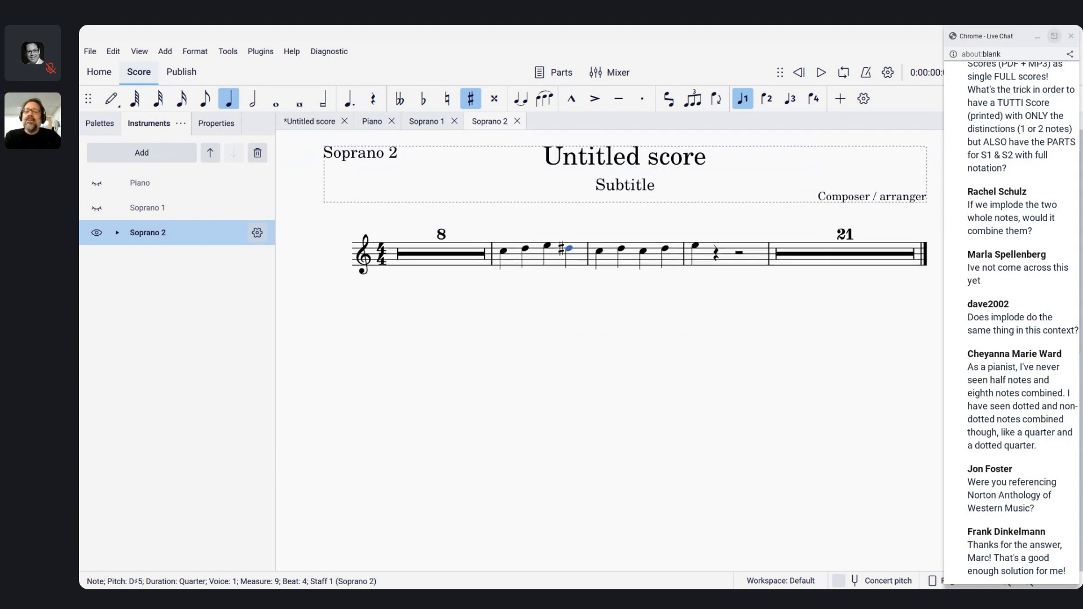
pyautogui.scroll(1, 687, 426)
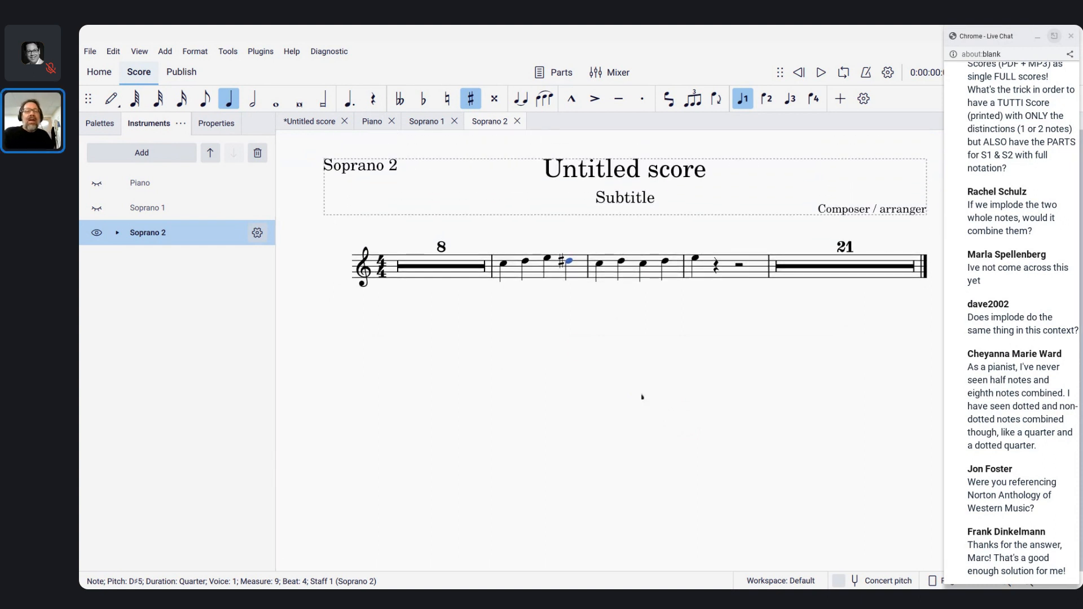
# Open the Piano part to review both of its systems, and return to the main score.
pyautogui.click(413, 120)
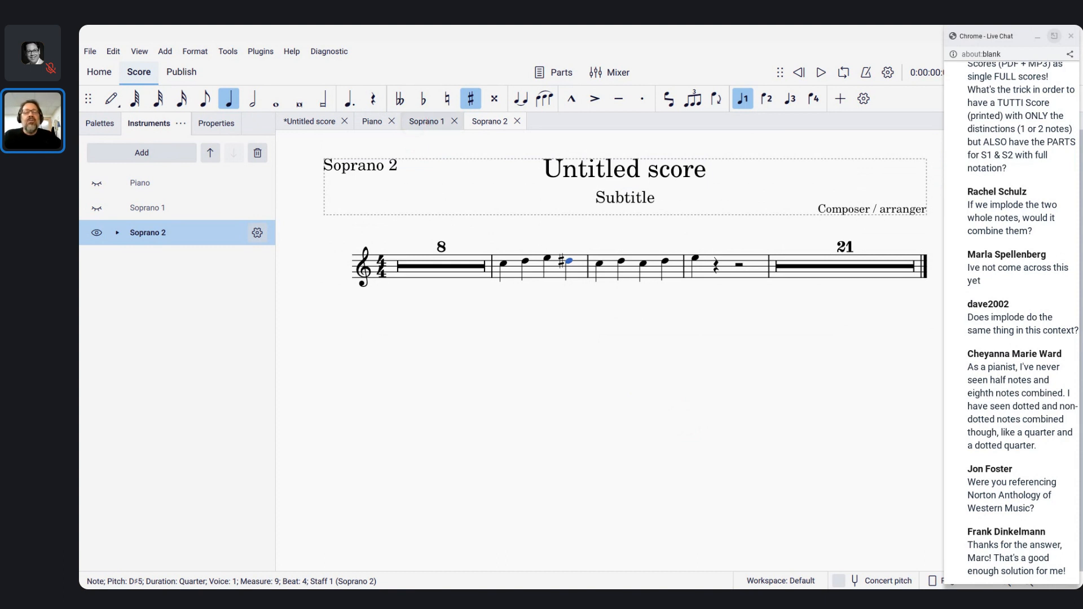
pyautogui.click(370, 124)
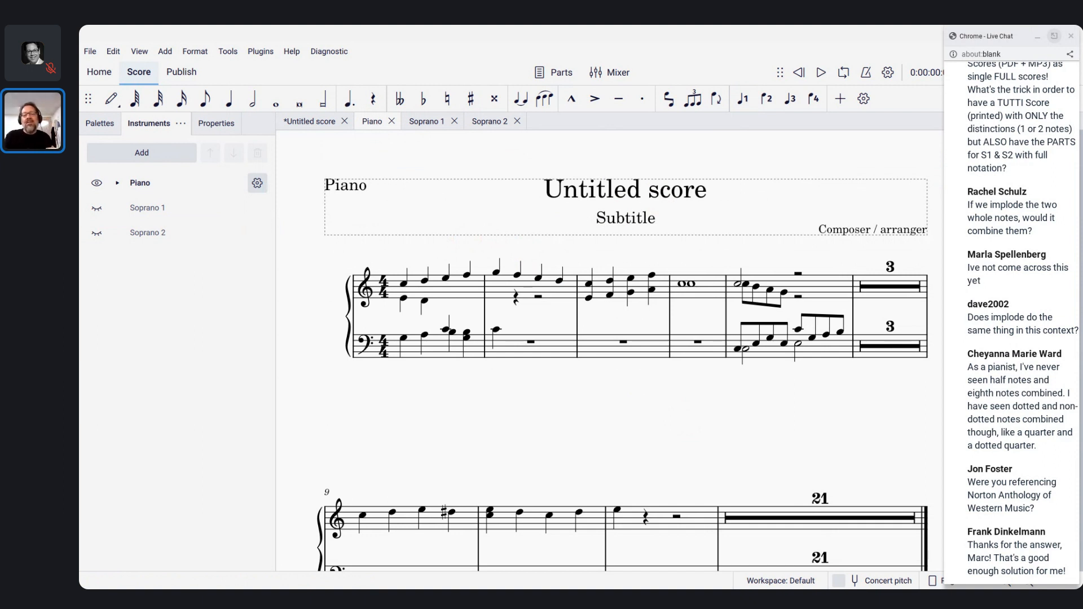
pyautogui.click(459, 290)
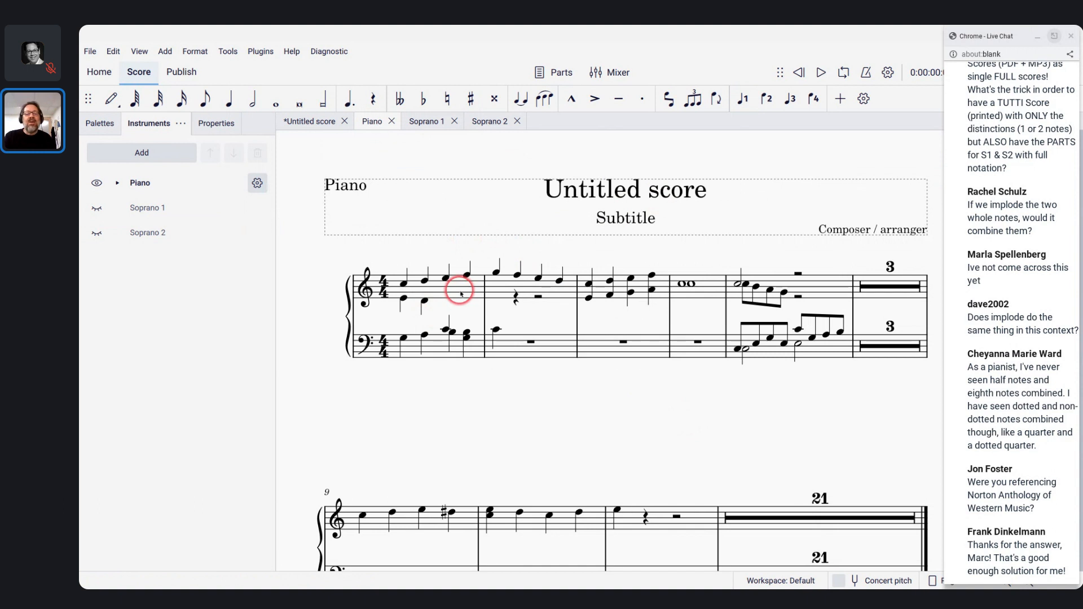
pyautogui.scroll(-2, 460, 294)
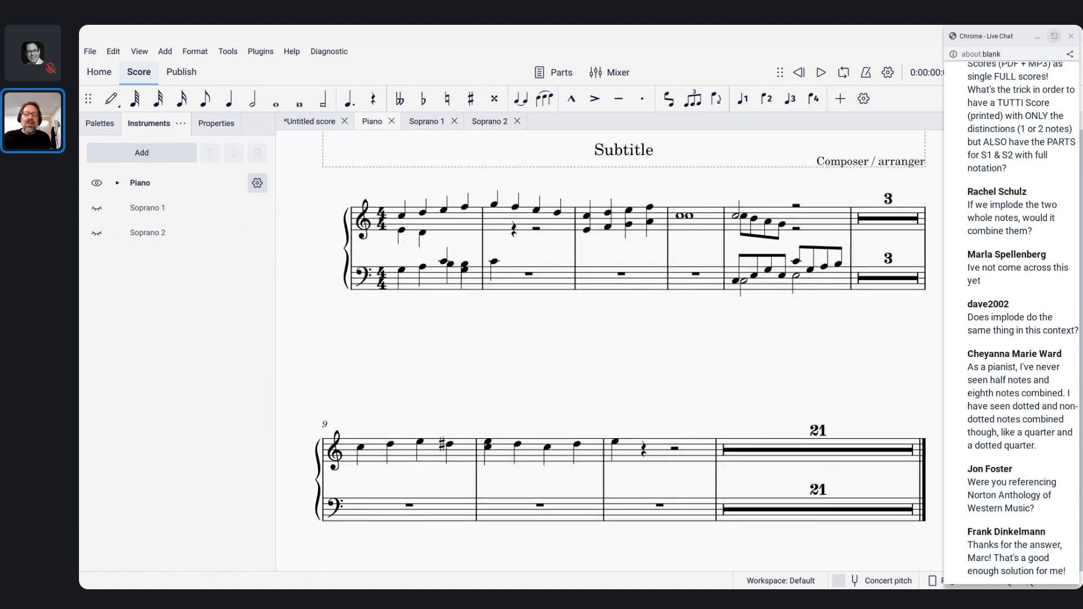
pyautogui.click(449, 223)
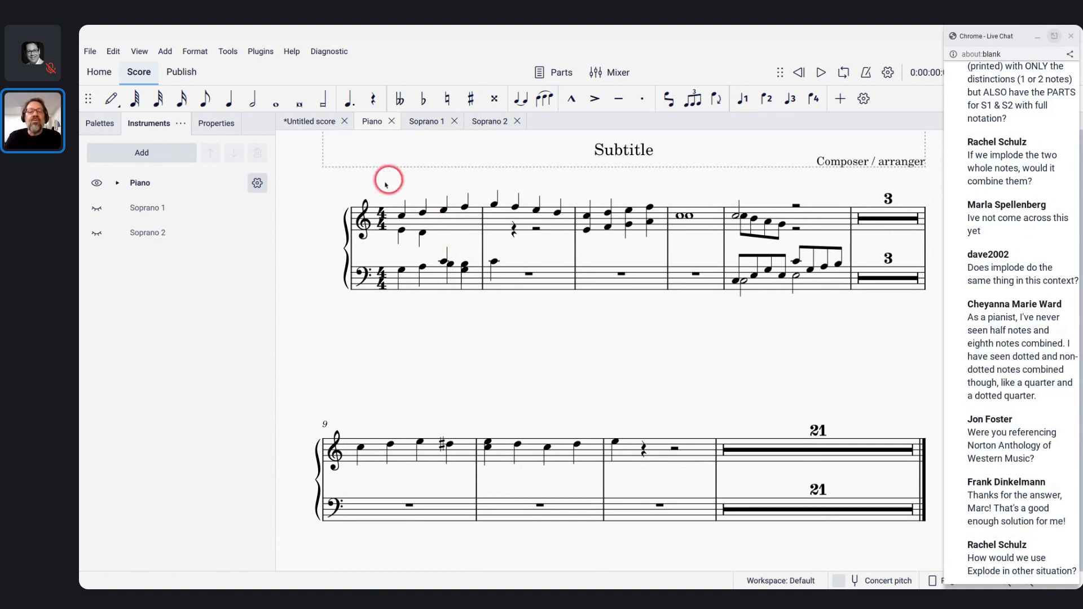
pyautogui.click(311, 125)
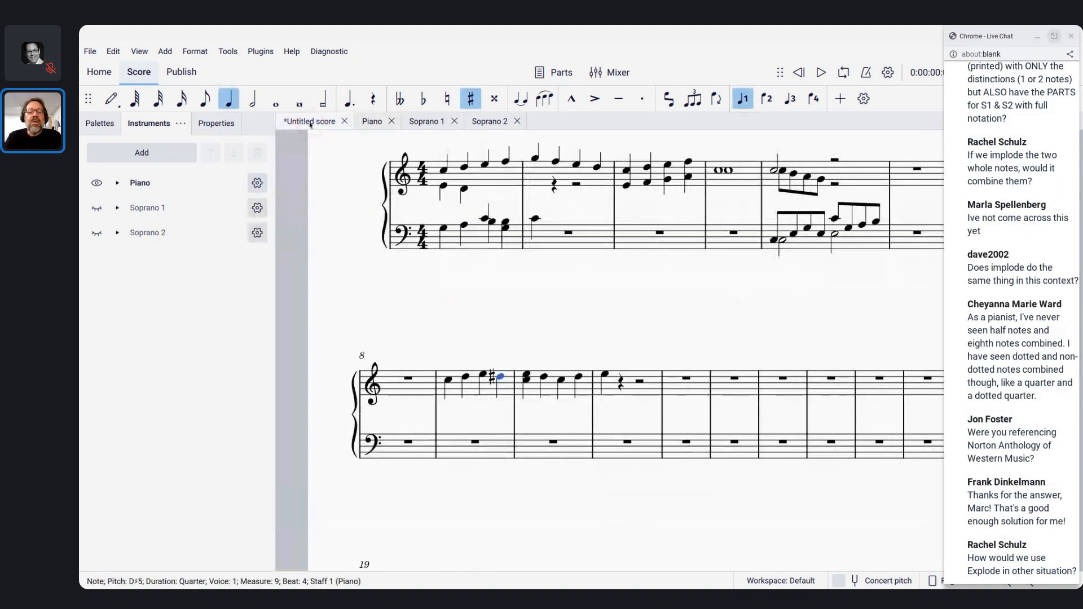
# Create a new score from the Big Band template in the Jazz category.
pyautogui.hotkey('ctrl', 'n')
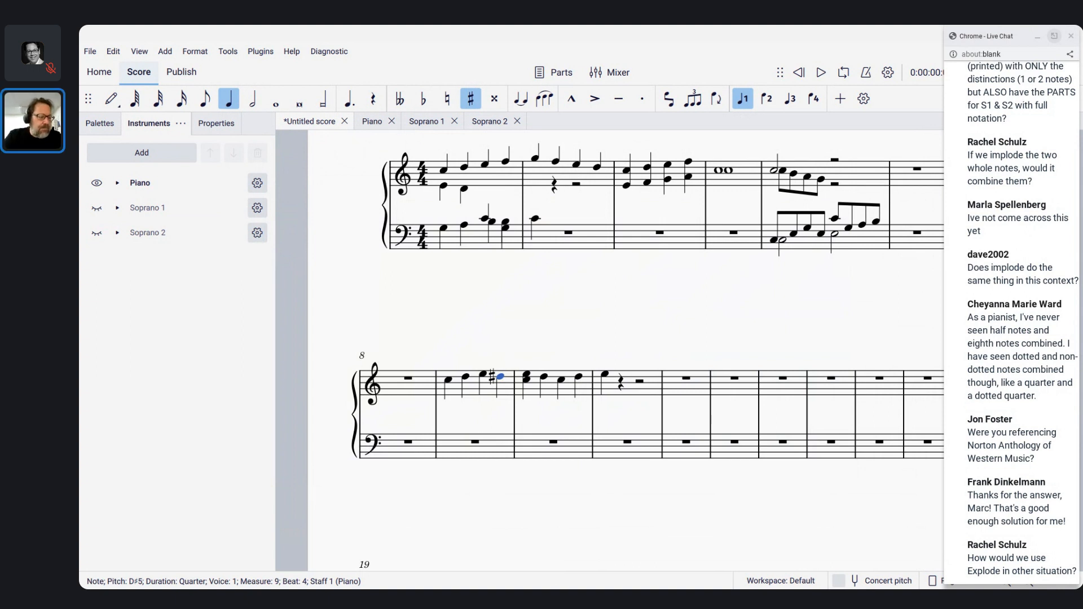
pyautogui.hotkey('ctrl', 'n')
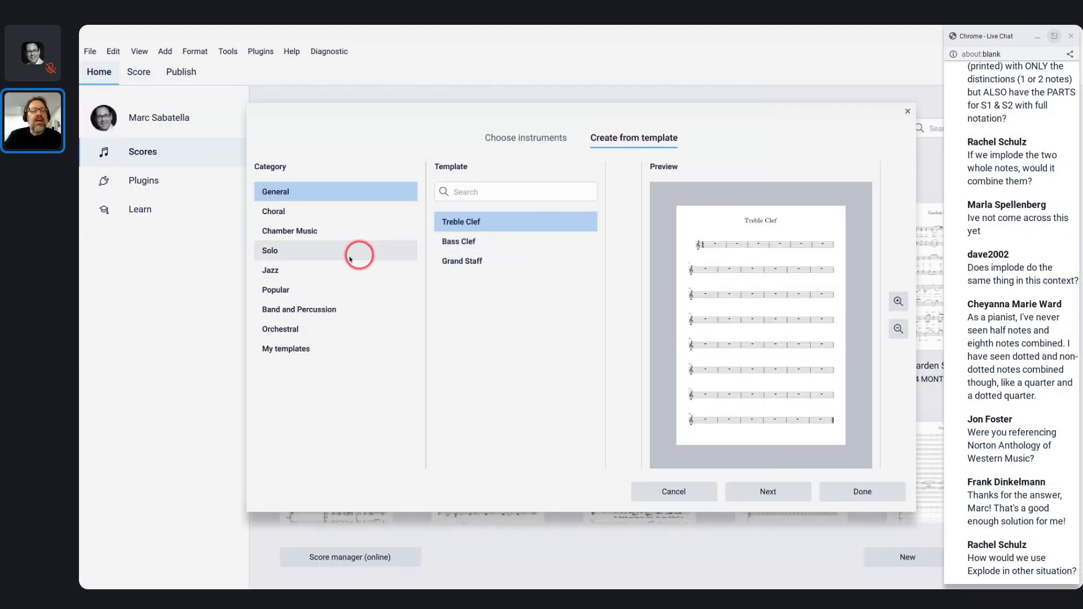
pyautogui.click(268, 272)
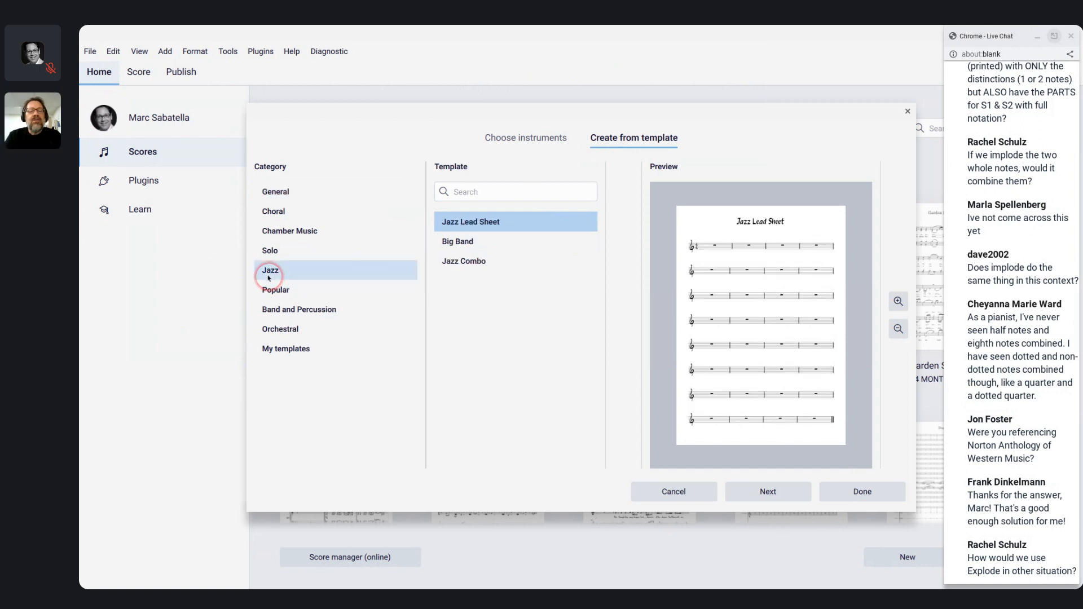
pyautogui.click(469, 242)
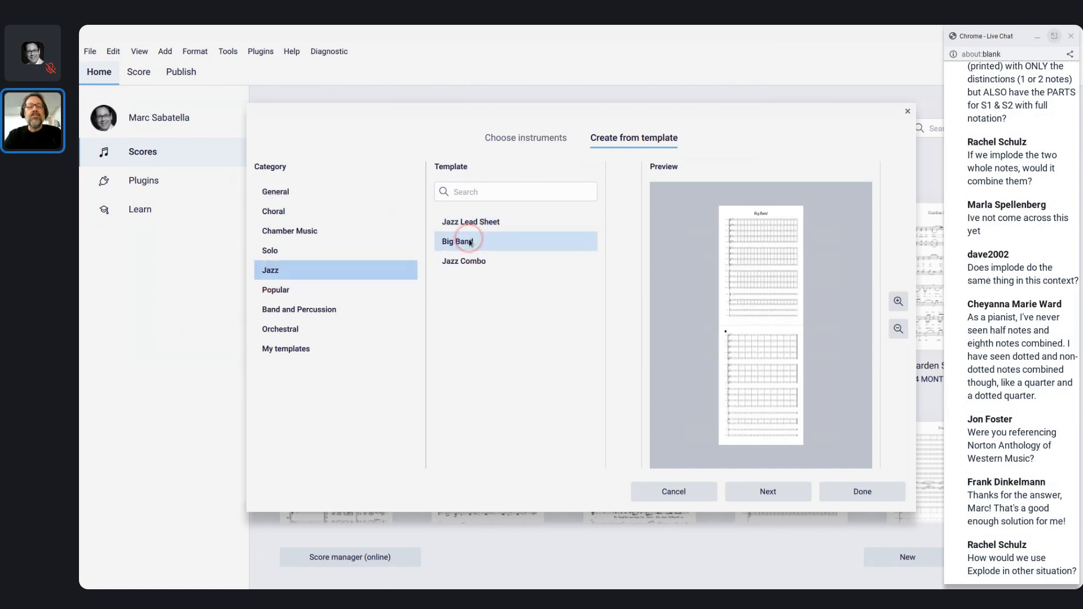
pyautogui.click(865, 495)
pyautogui.click(672, 321)
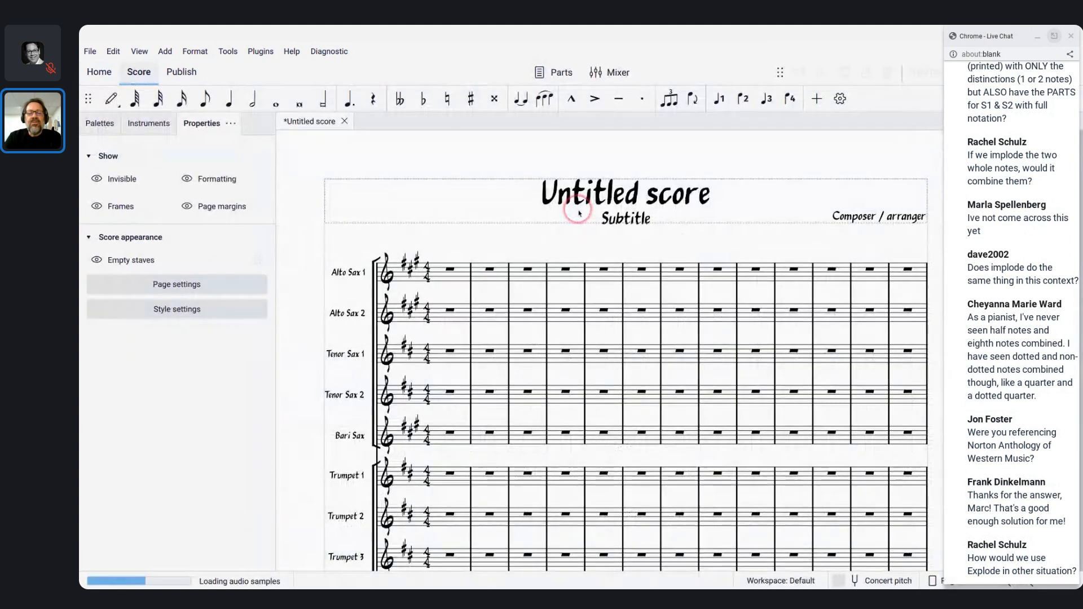
# Enter a quarter-note chord of D4, A4, D5 and F♯5 on beat 1 of Trumpet 1's first measure.
pyautogui.scroll(3, 579, 214)
pyautogui.hscroll(-3, 579, 214)
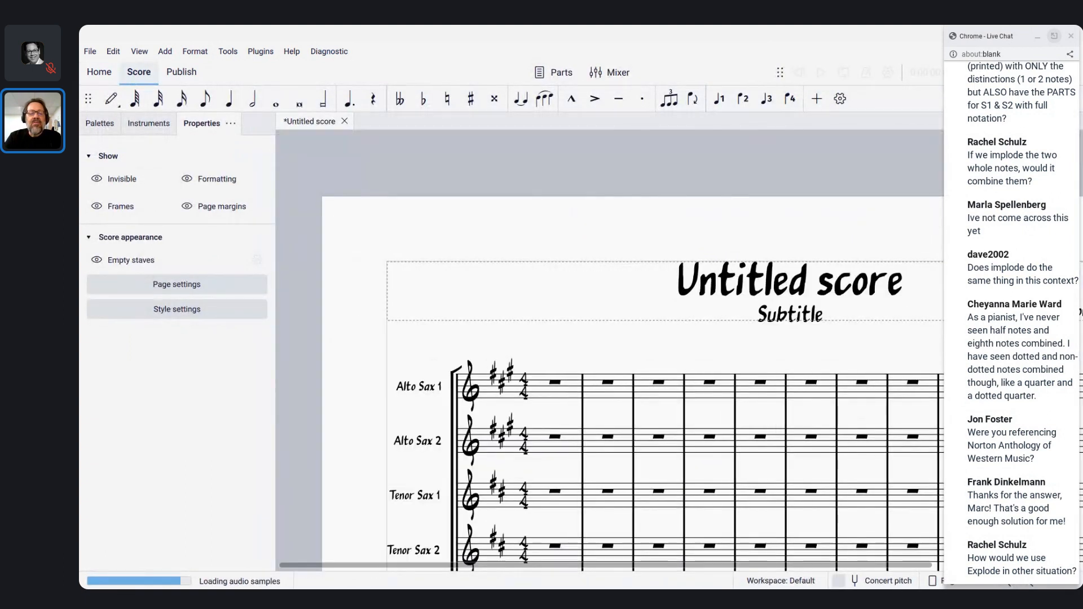
pyautogui.scroll(-5, 578, 213)
pyautogui.hscroll(1, 544, 311)
pyautogui.scroll(-4, 544, 311)
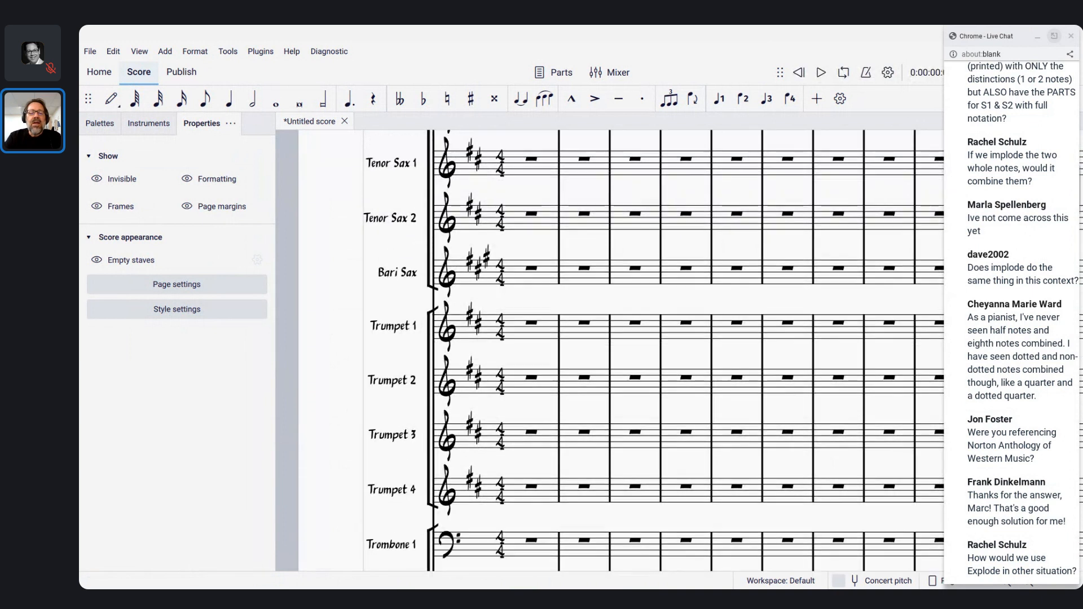
pyautogui.click(521, 271)
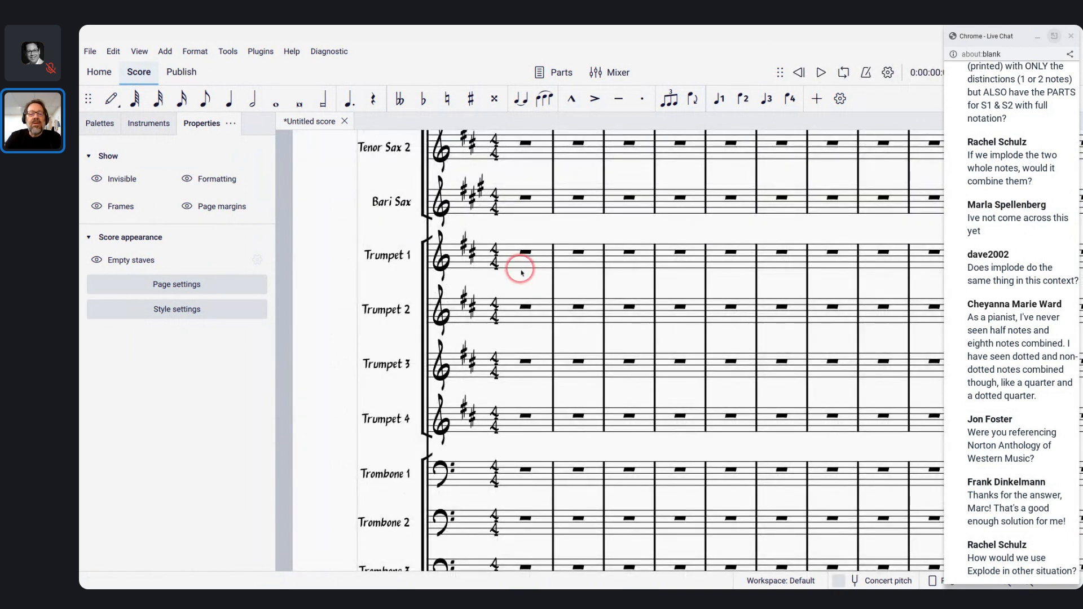
pyautogui.click(519, 265)
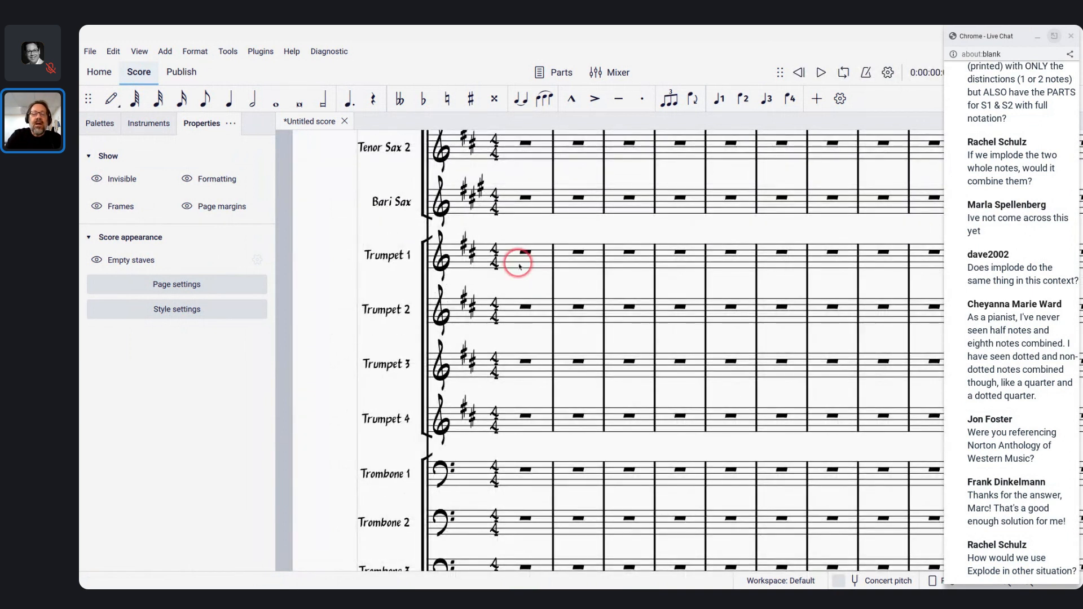
pyautogui.press('n')
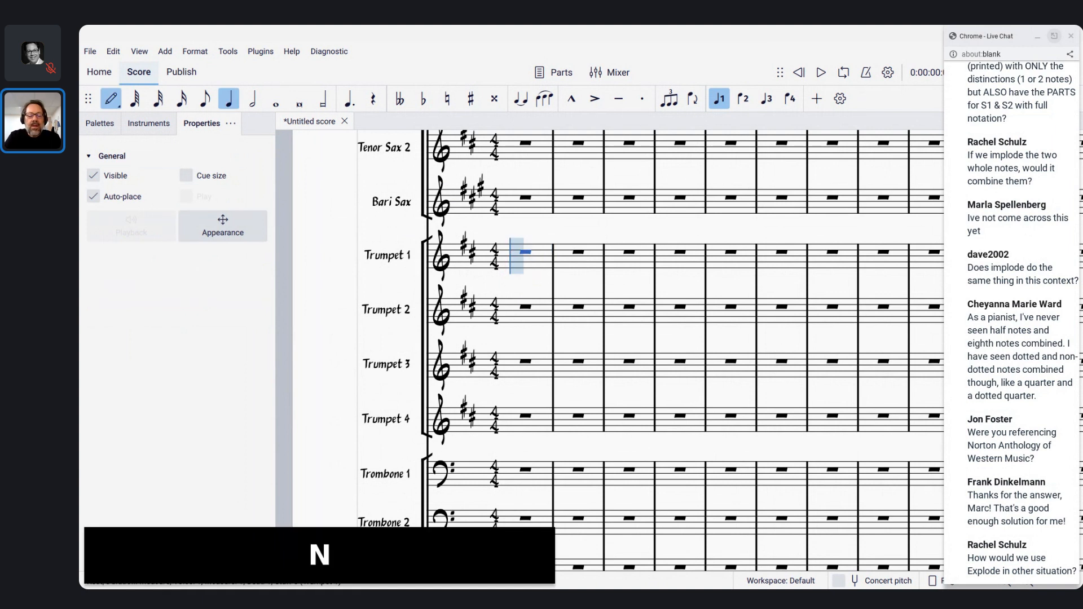
pyautogui.press('d')
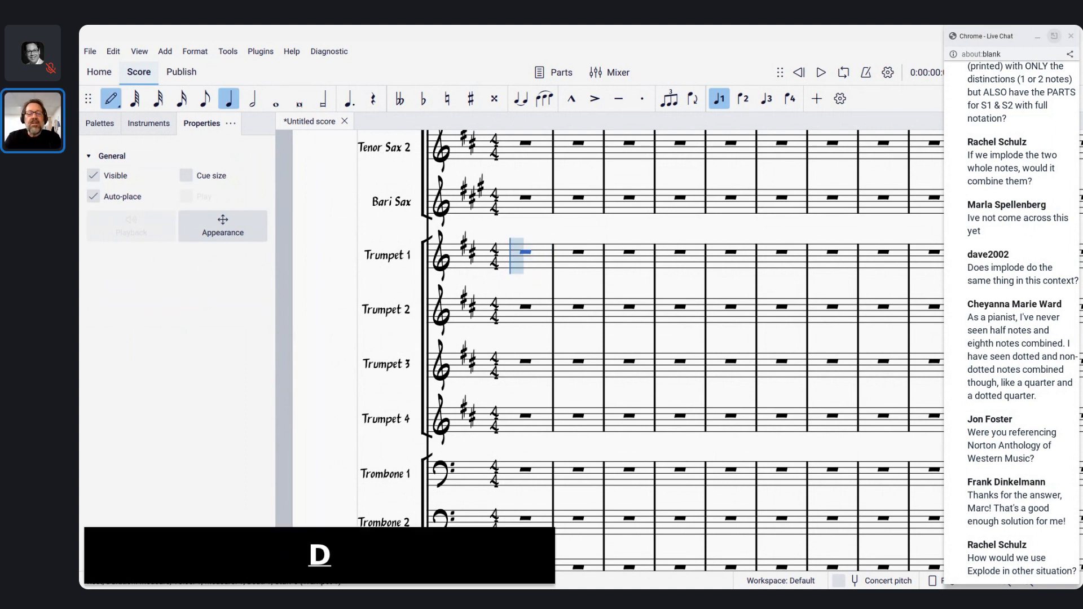
pyautogui.hotkey('ctrl', 'Down')
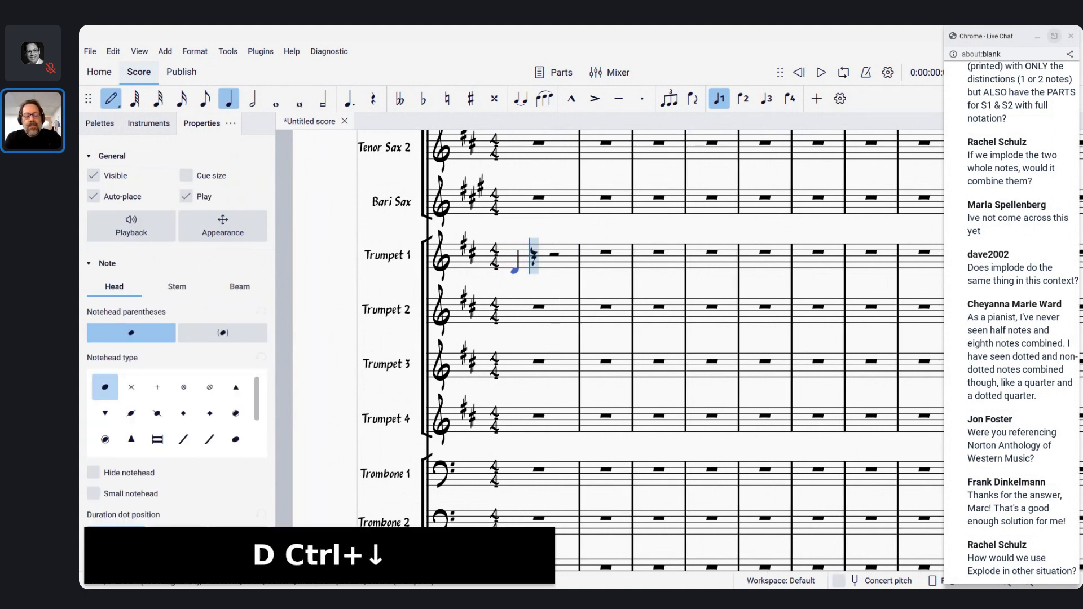
pyautogui.hotkey('shift', 'a')
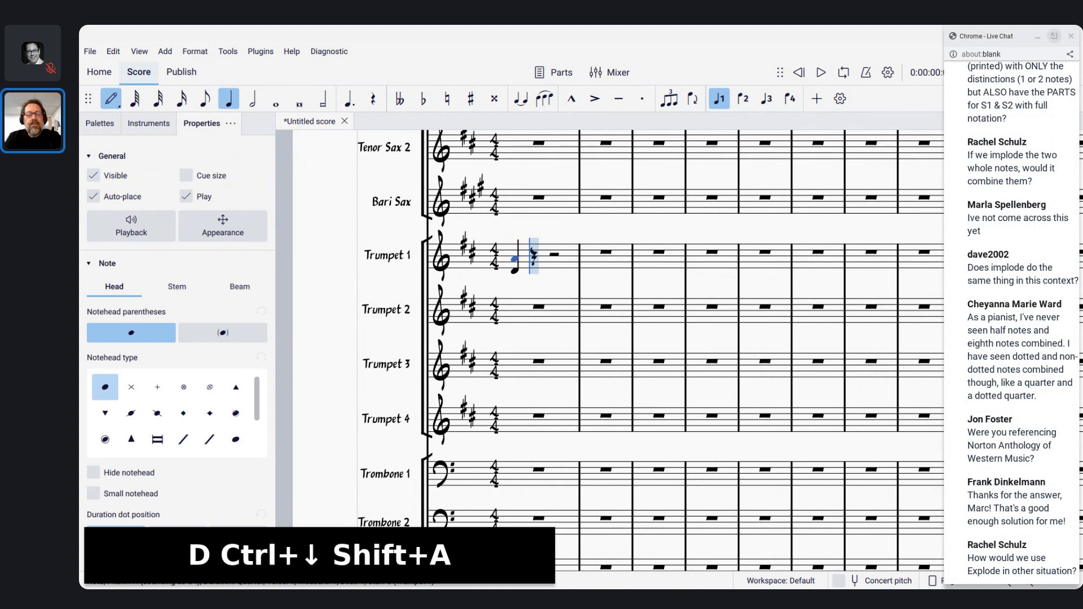
pyautogui.hotkey('shift', 'd')
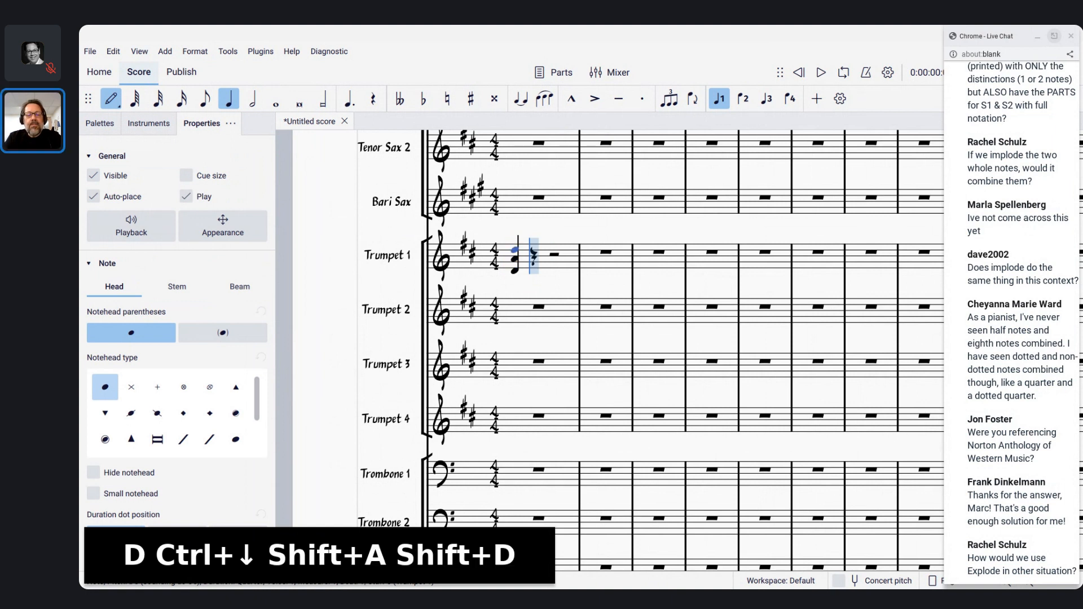
pyautogui.hotkey('shift', 'f')
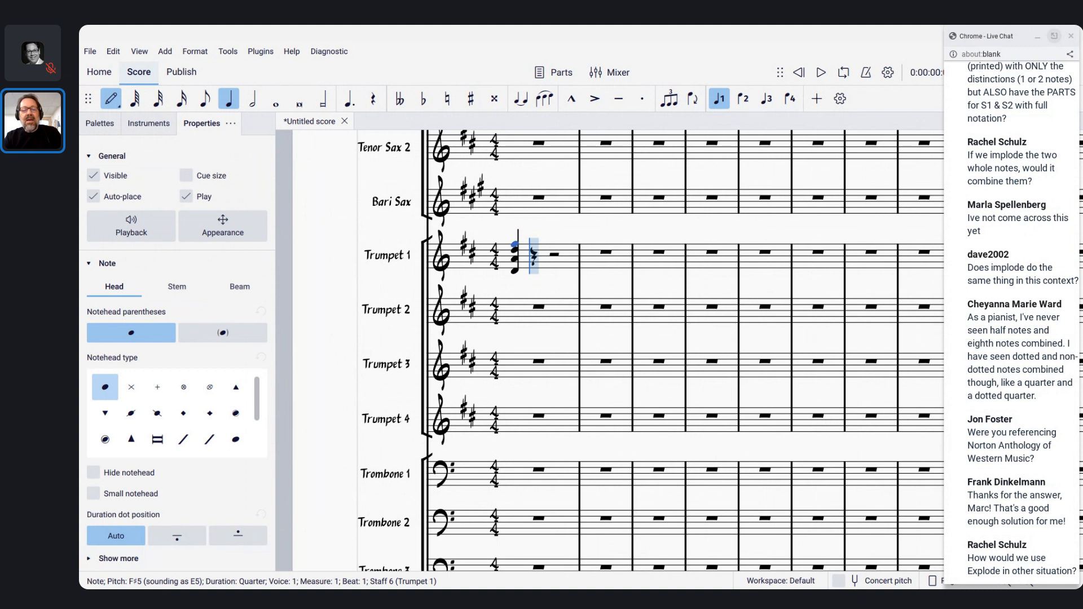
# Enter a quarter-note chord of C♯4, A4, E5 and G5 on beat 2 of Trumpet 1's first measure.
pyautogui.press('c')
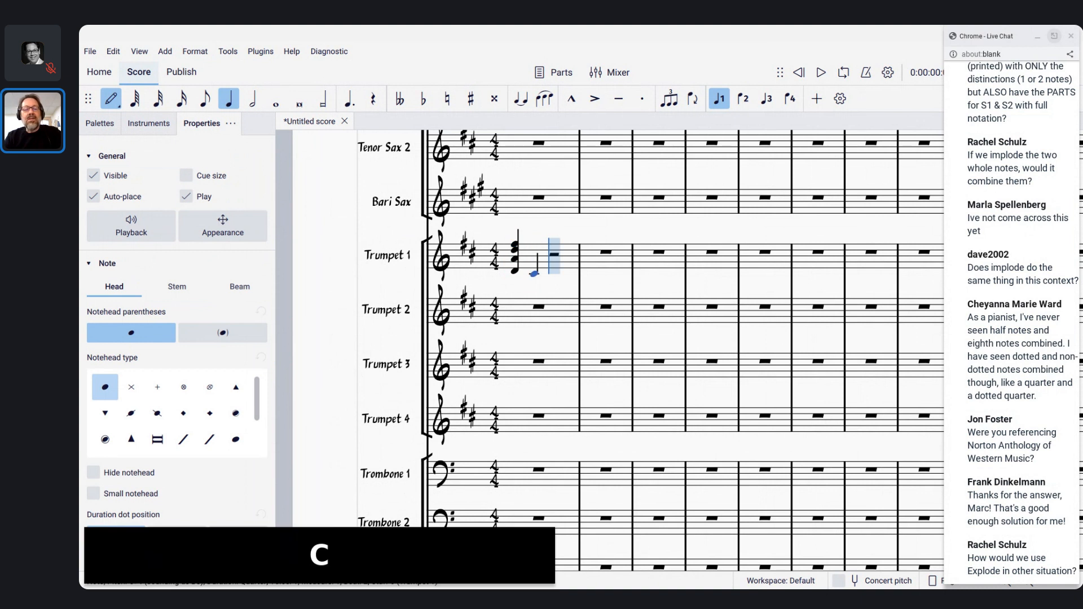
pyautogui.hotkey('shift', 'a')
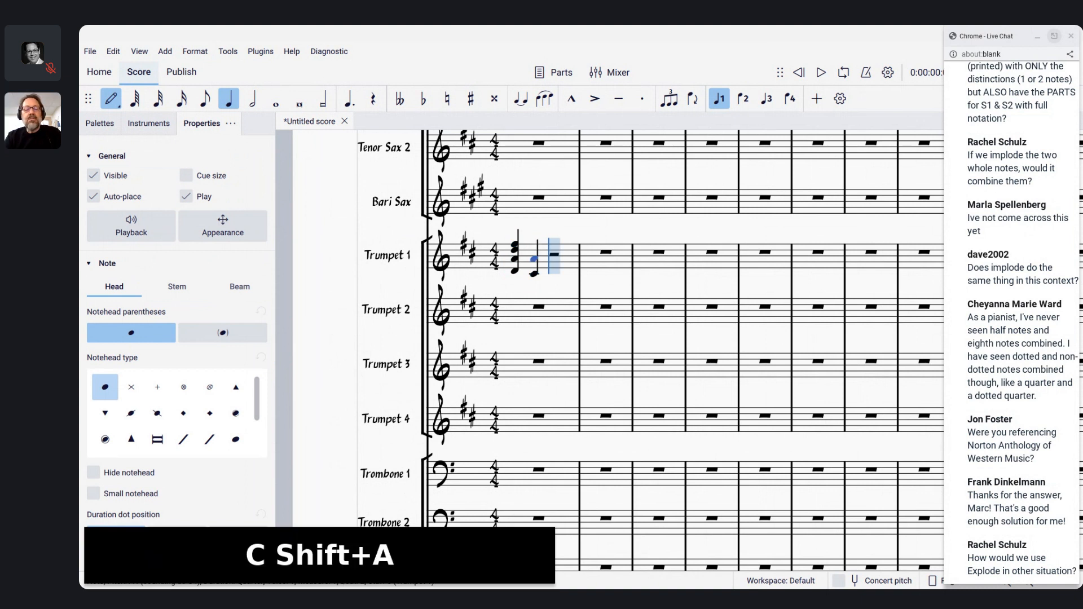
pyautogui.hotkey('shift', 'e')
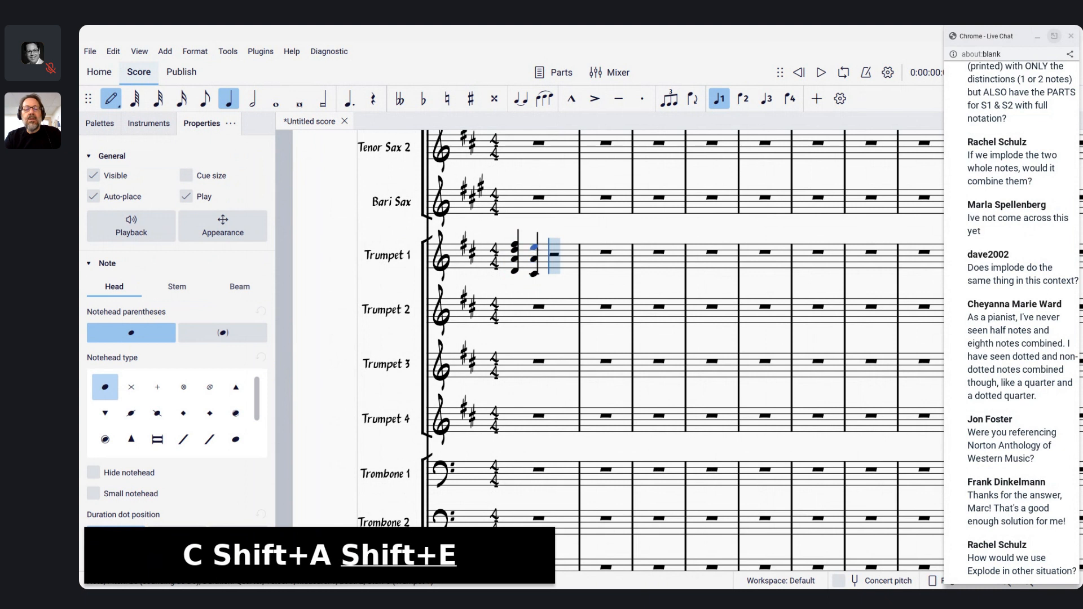
pyautogui.hotkey('shift', 'g')
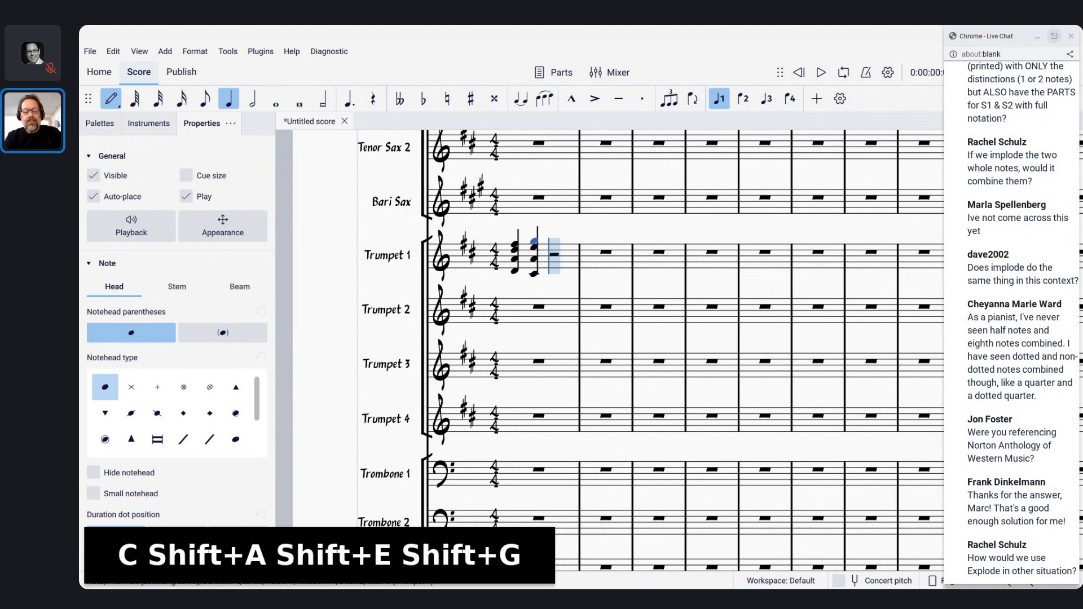
# Enter a chord of D4, A4, D5 and F♯5 on beat 3 of the measure, lengthen it to a half note and finish note input.
pyautogui.press('d')
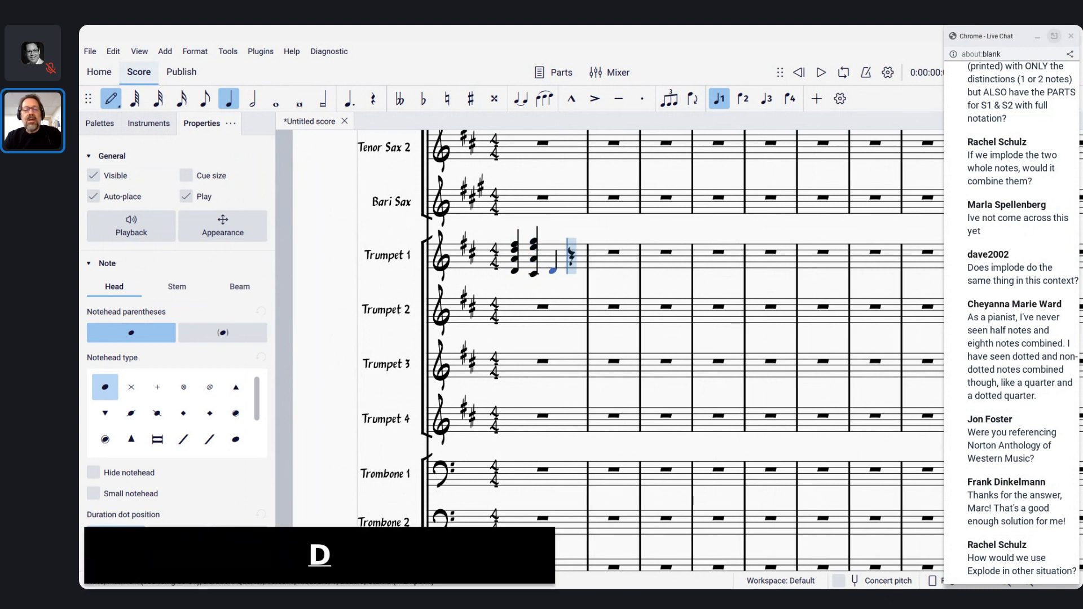
pyautogui.hotkey('shift', 'a')
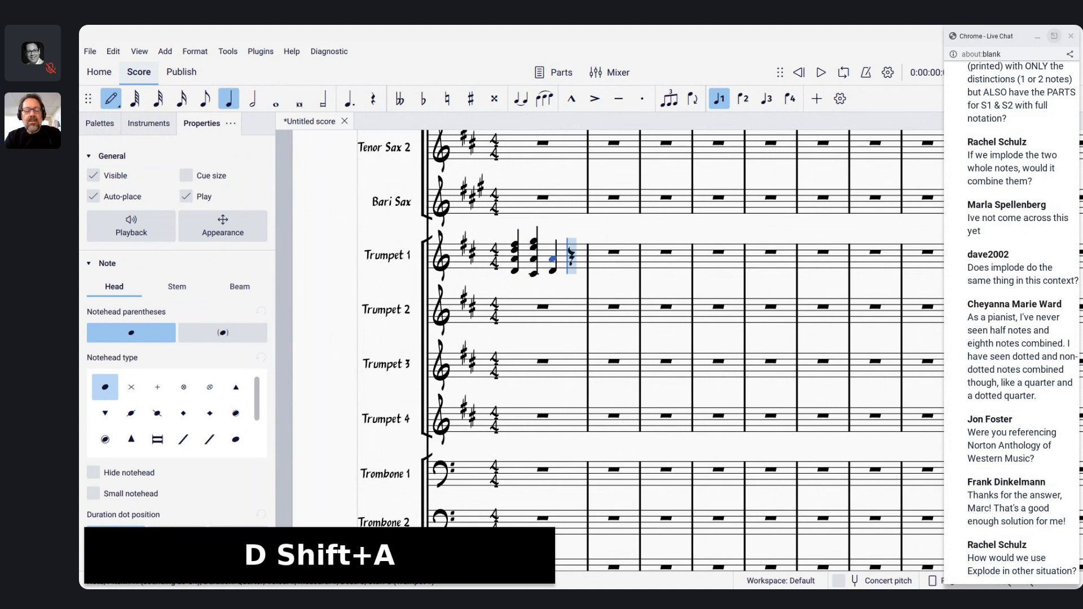
pyautogui.hotkey('shift', 'd')
pyautogui.hotkey('shift', 'f')
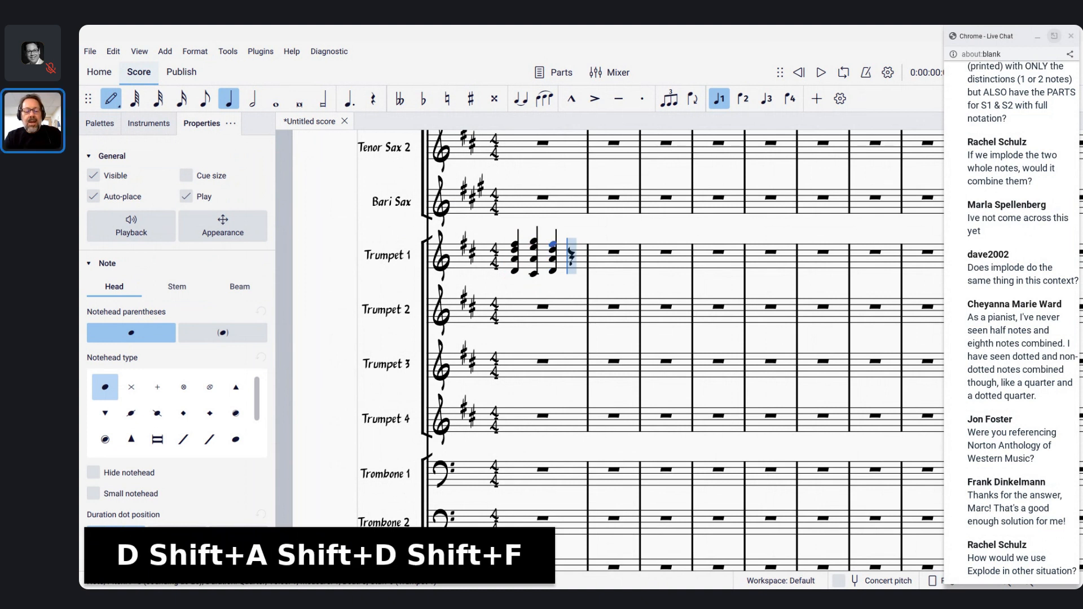
pyautogui.hotkey('shift', 'w')
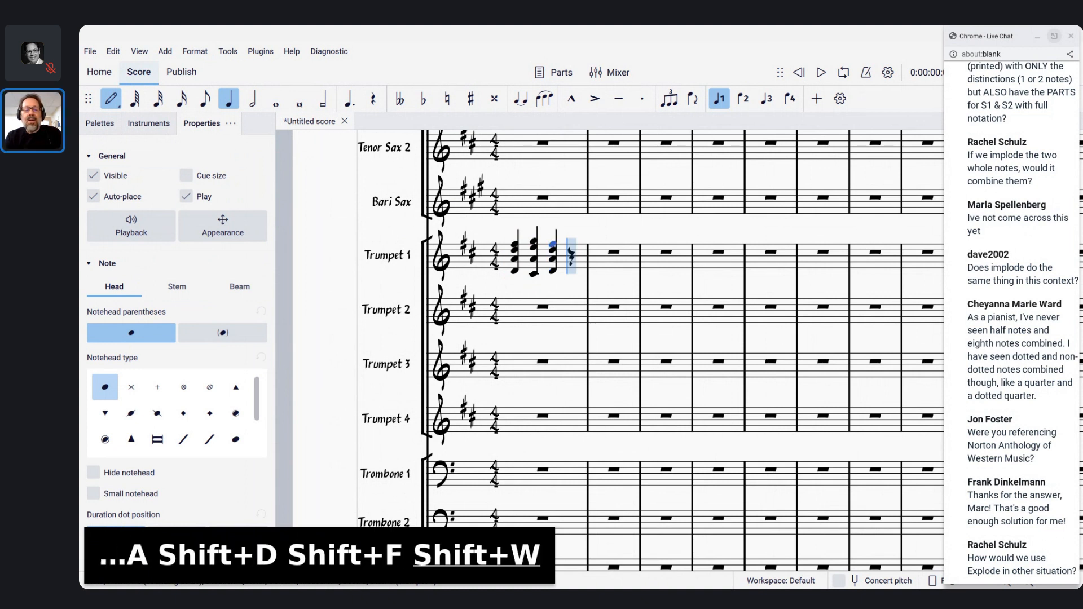
pyautogui.hotkey('shift', 'w')
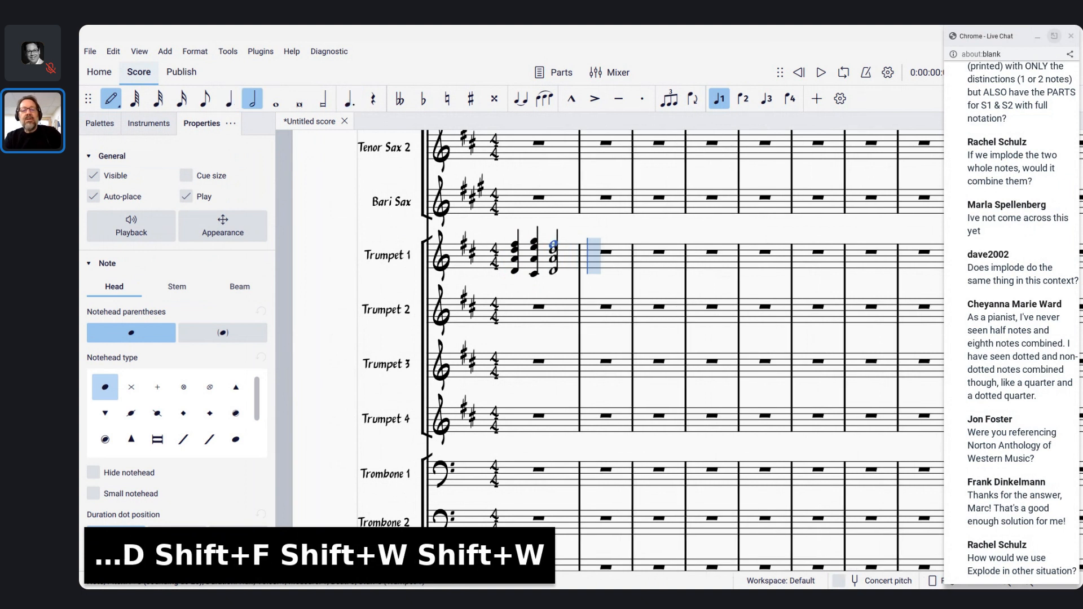
pyautogui.press('Escape')
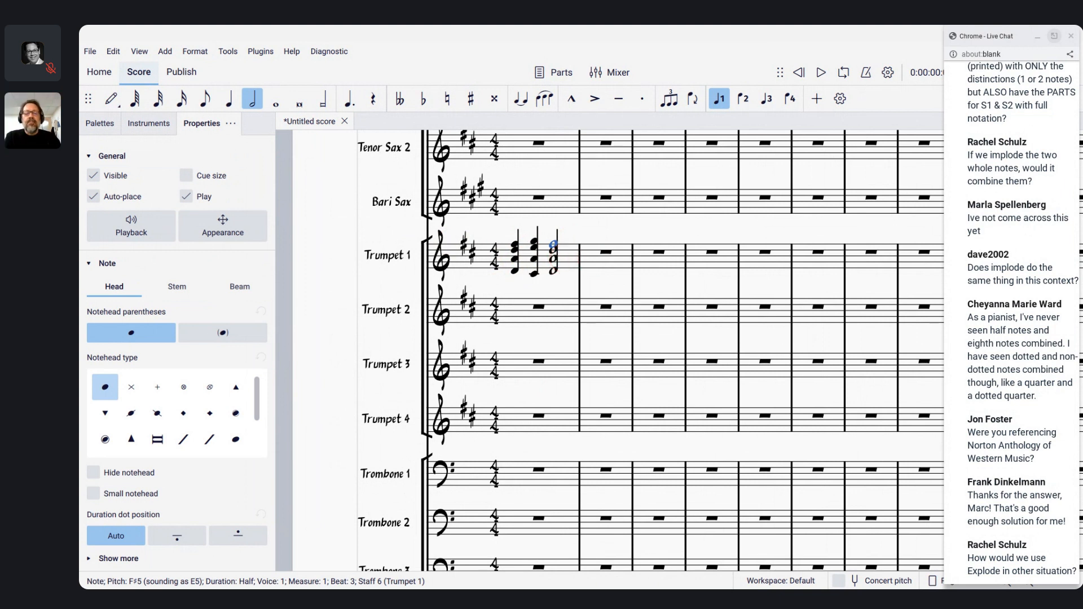
# Explode Trumpet 1's first measure so its four-note chords are distributed across the four trumpet staves.
pyautogui.click(569, 260)
pyautogui.scroll(-3, 569, 260)
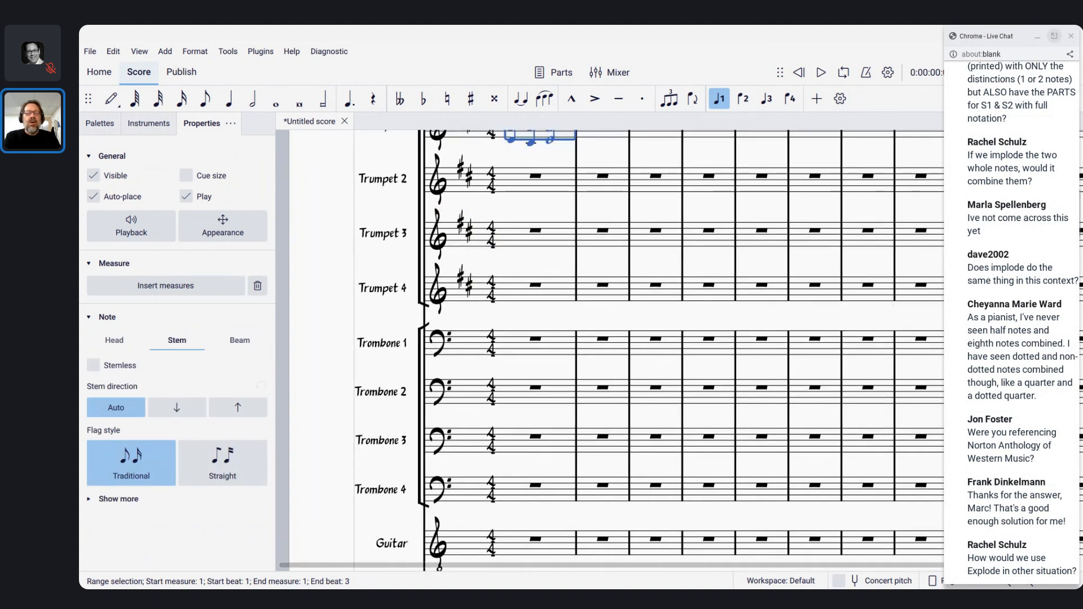
pyautogui.scroll(2, 677, 350)
pyautogui.scroll(3, 677, 350)
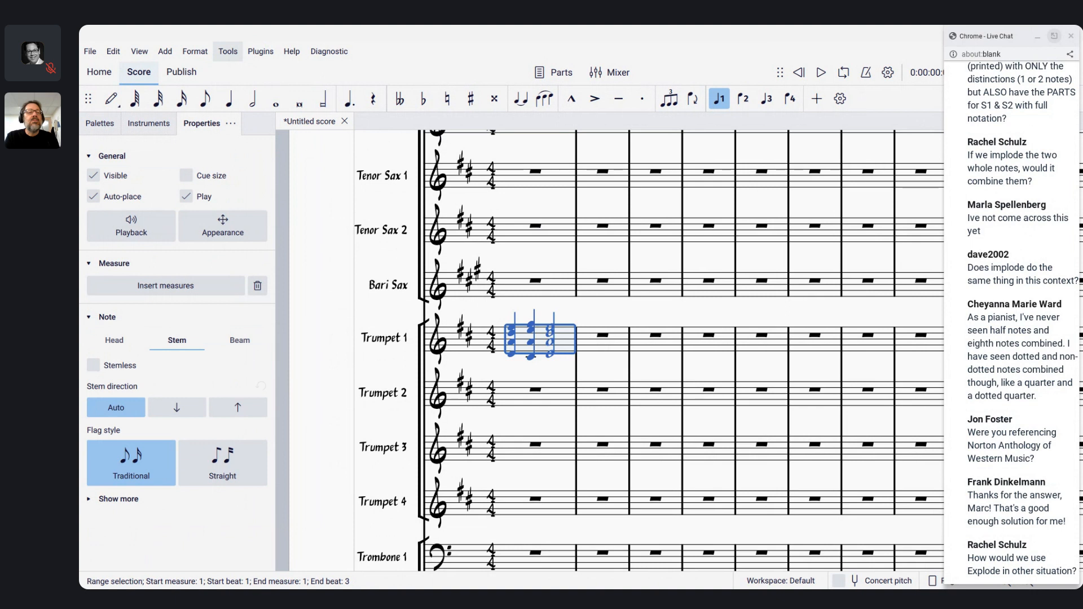
pyautogui.click(231, 65)
pyautogui.click(228, 52)
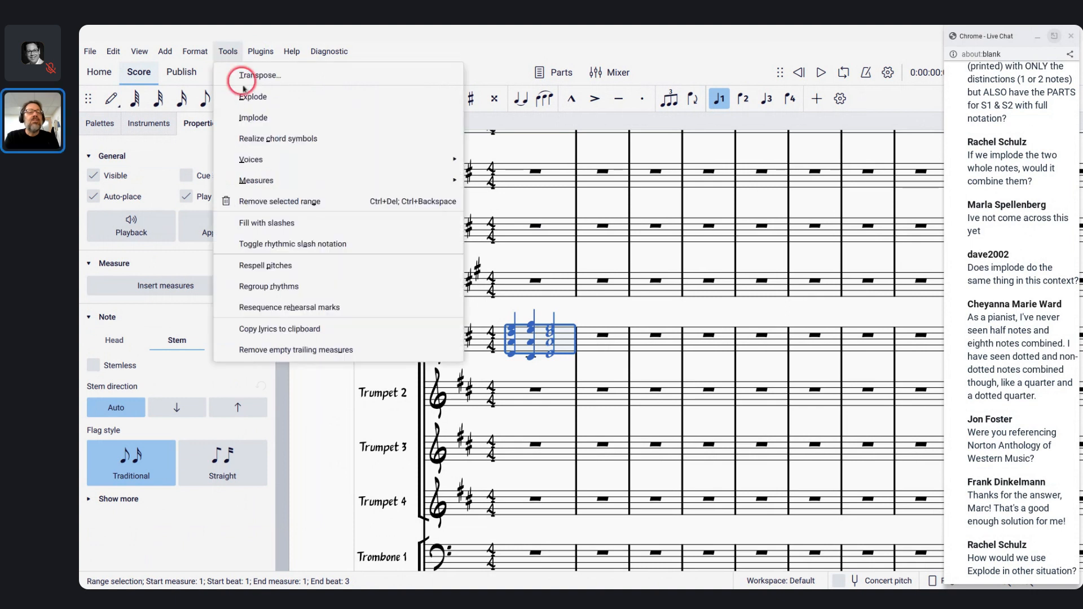
pyautogui.click(244, 100)
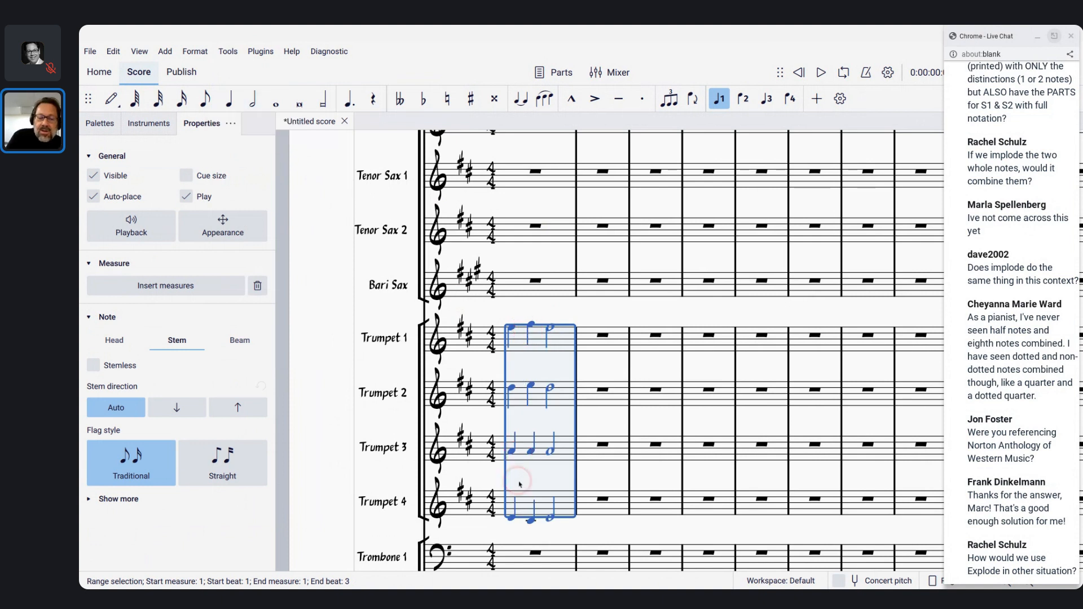
# Implode the first measure of Trumpet 1 and Trumpet 2 onto the Trumpet 1 staff as two voices.
pyautogui.click(538, 376)
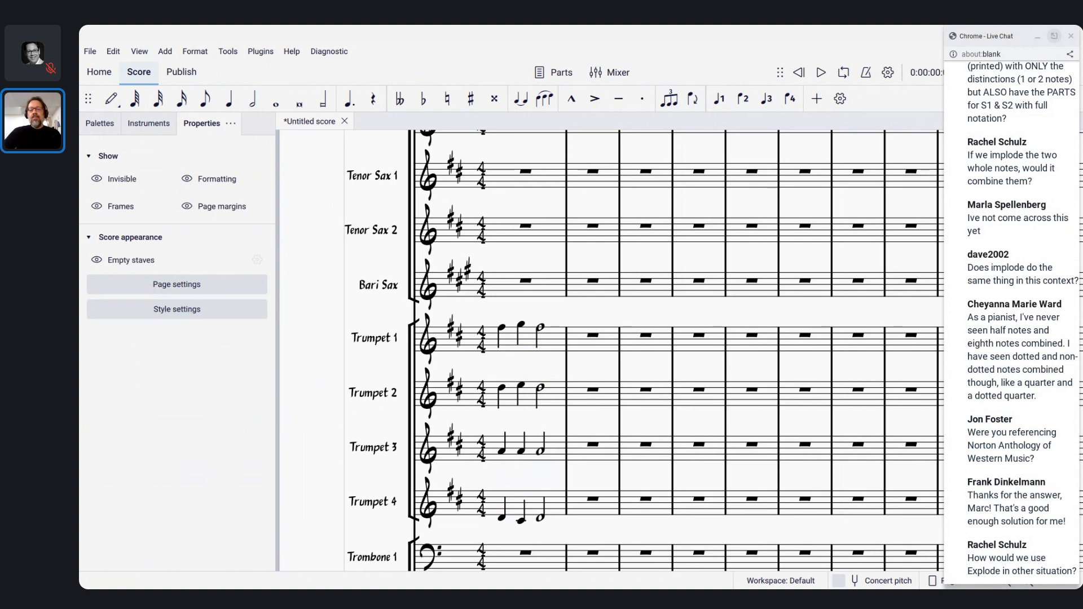
pyautogui.click(523, 337)
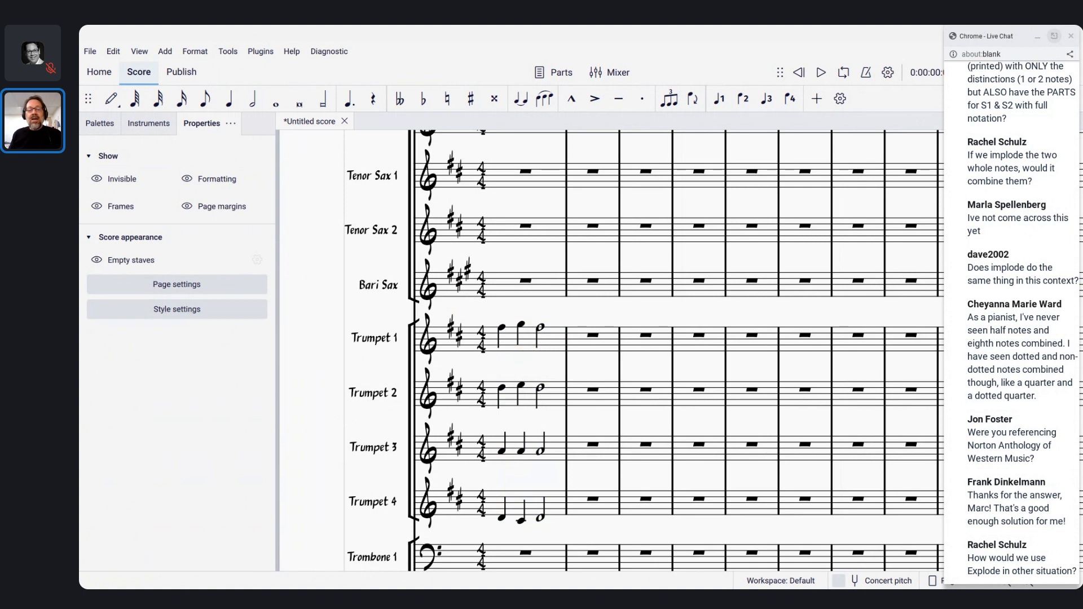
pyautogui.click(554, 341)
pyautogui.press('alt')
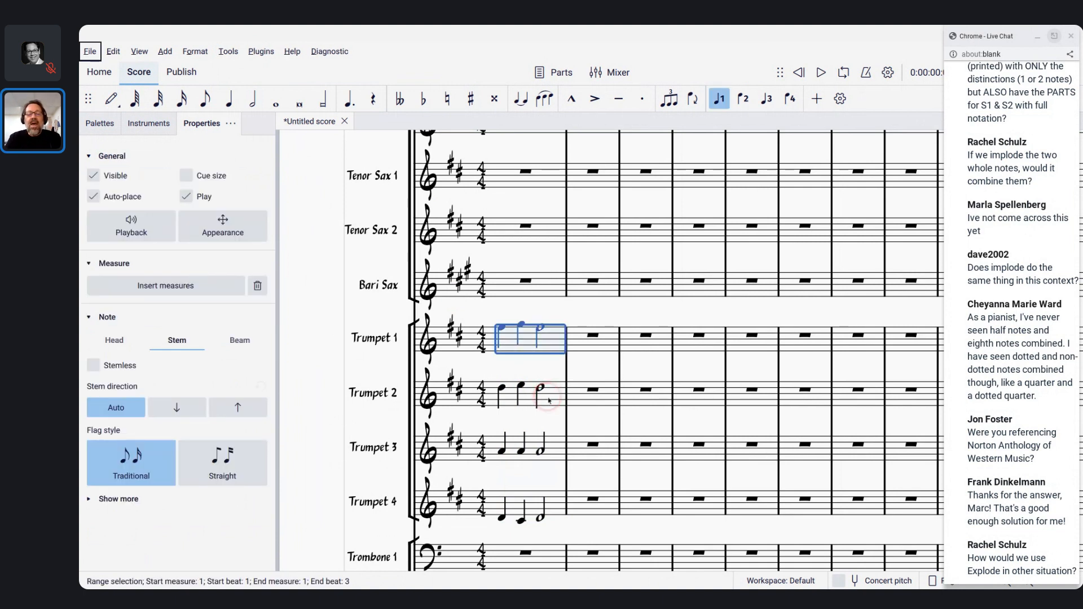
pyautogui.keyDown('shift'); pyautogui.click(510, 361); pyautogui.keyUp('shift')
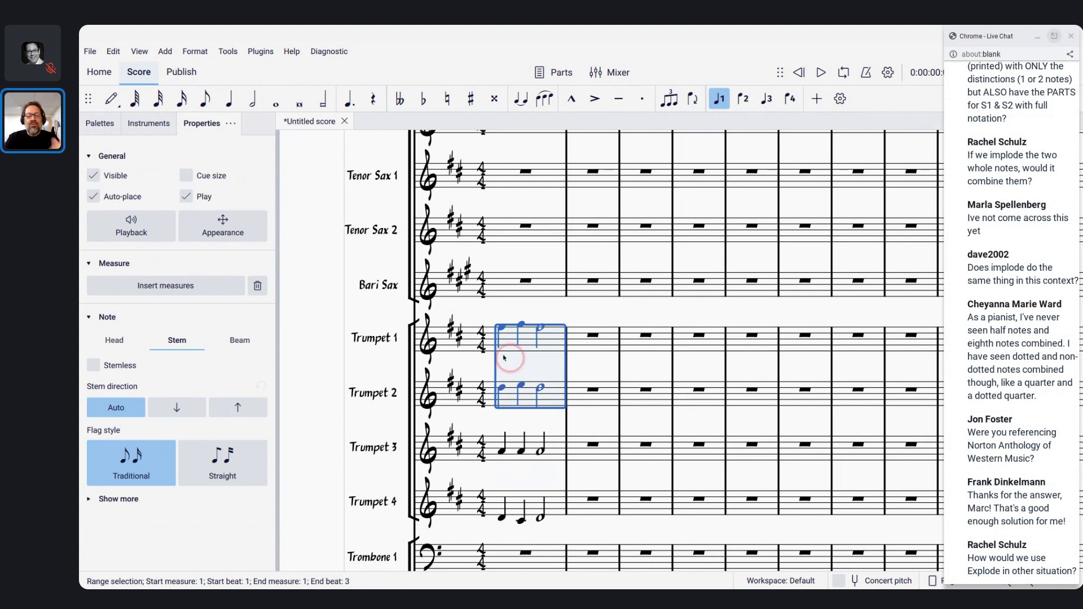
pyautogui.scroll(-2, 482, 341)
pyautogui.scroll(-2, 481, 338)
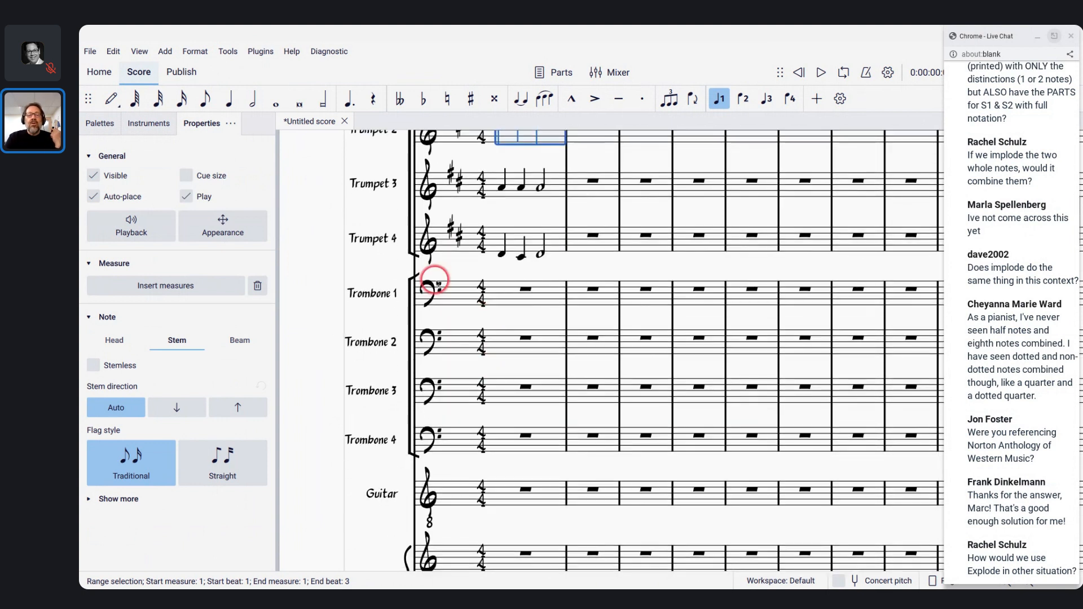
pyautogui.scroll(2, 437, 282)
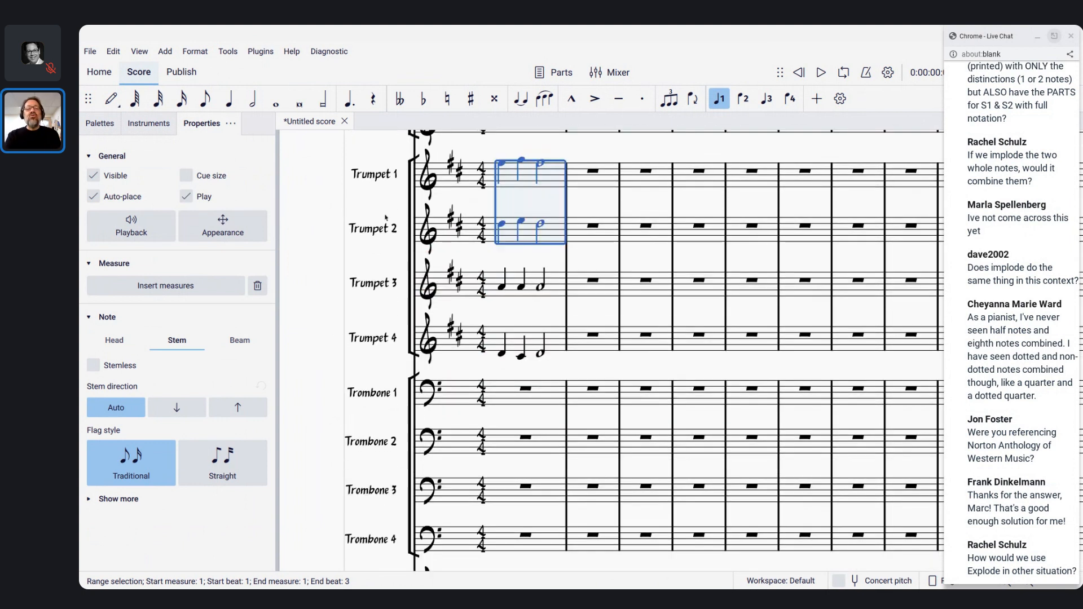
pyautogui.click(509, 177)
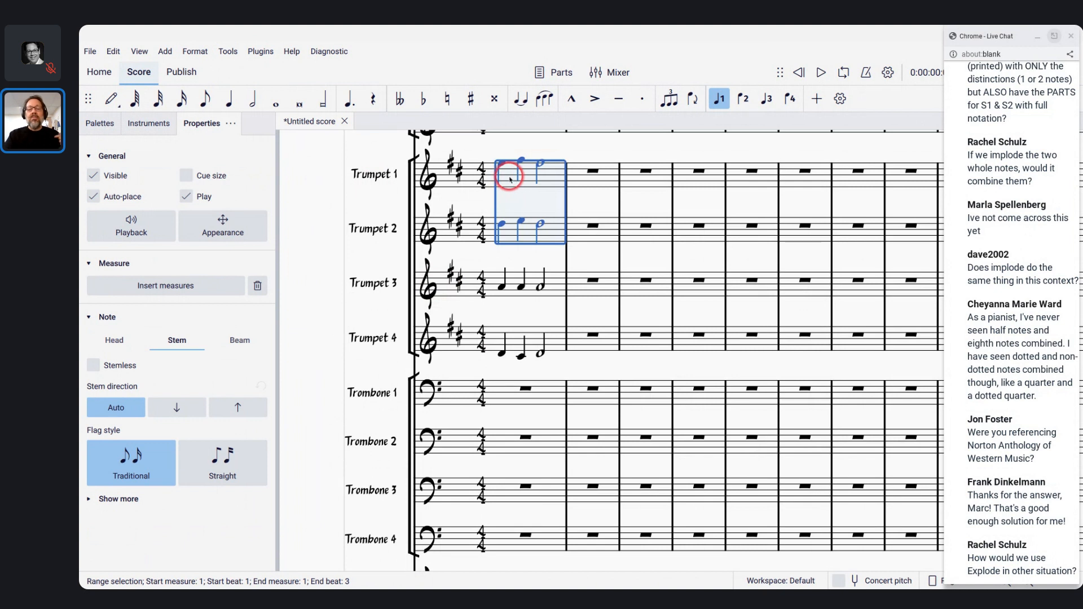
pyautogui.click(511, 231)
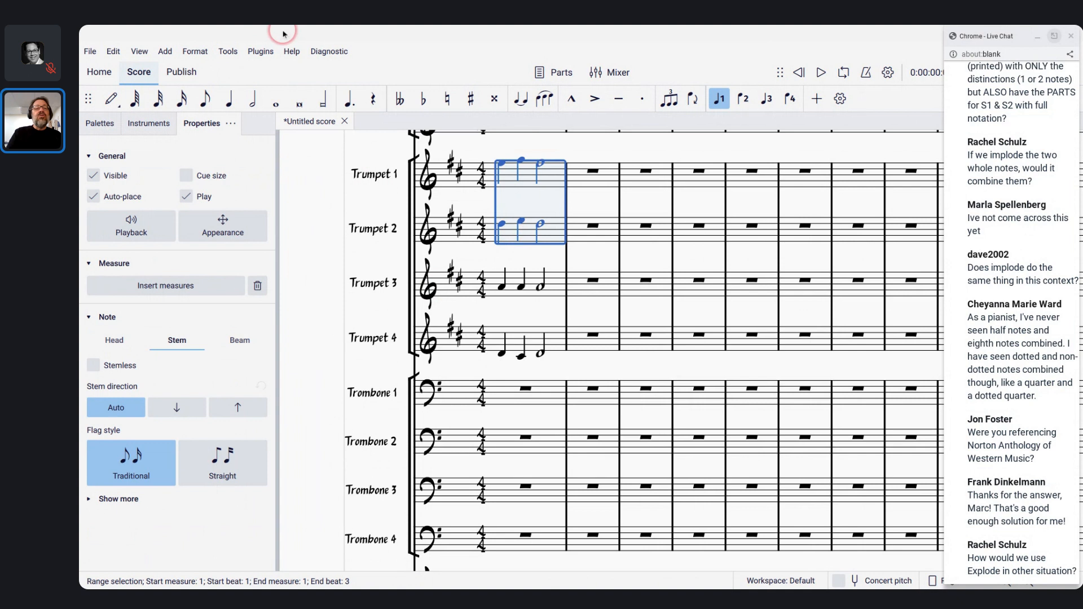
pyautogui.click(229, 52)
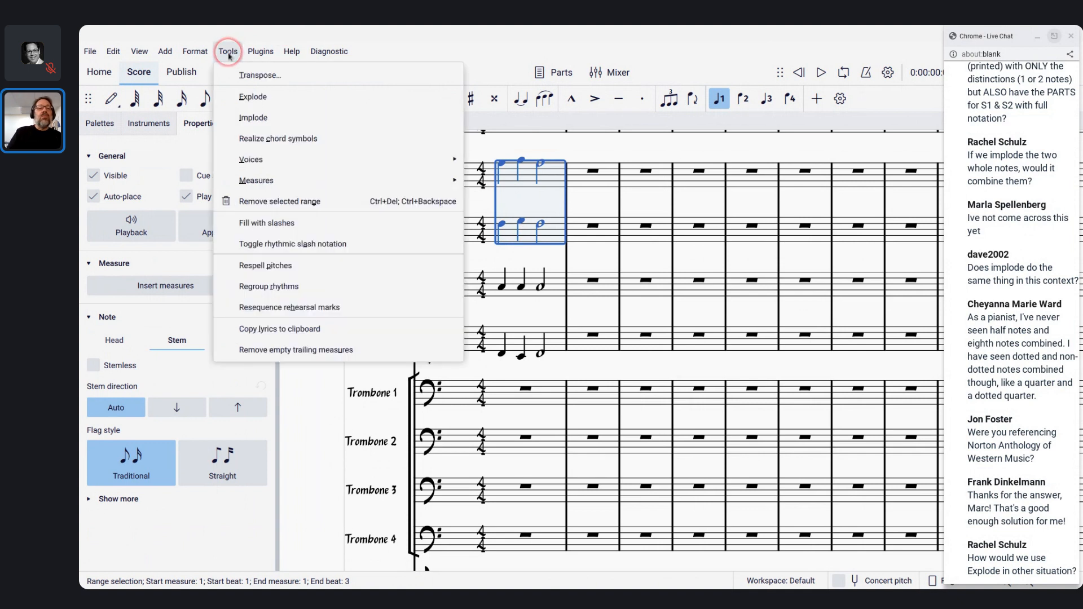
pyautogui.click(254, 117)
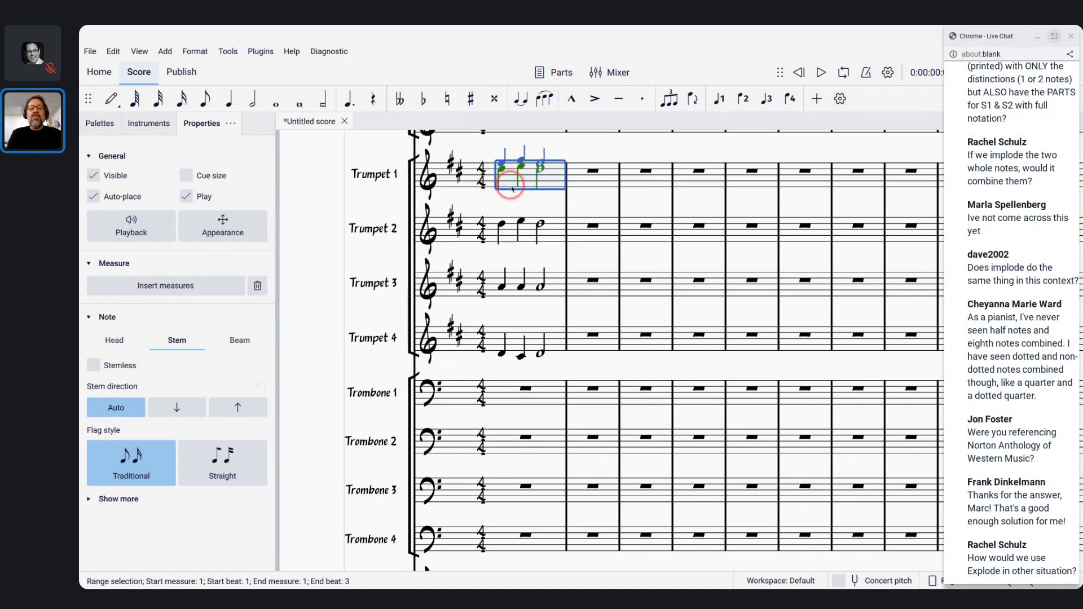
# Implode Trumpet 1's first measure again to merge its two voices into single-voice chords.
pyautogui.scroll(6, 500, 167)
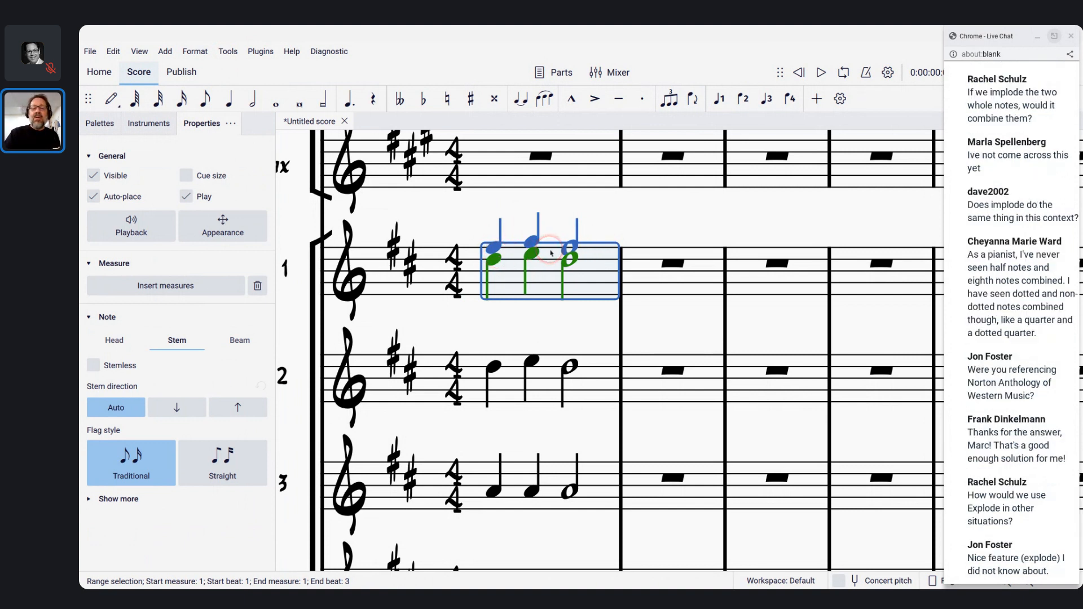
pyautogui.click(231, 56)
pyautogui.click(256, 116)
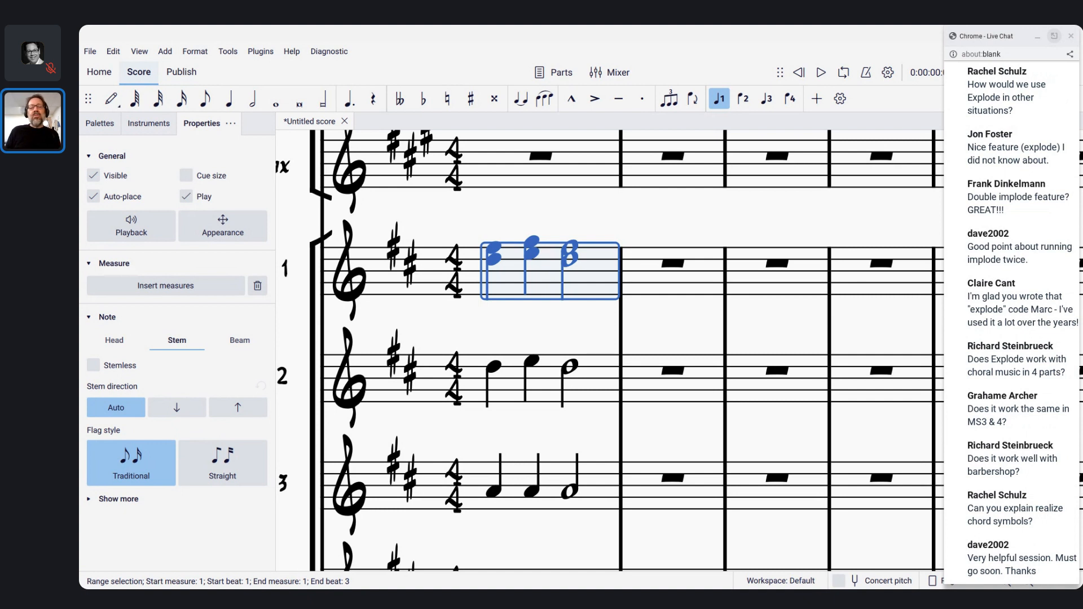
# Add the chord symbol D above measure 2 of Trumpet 1.
pyautogui.click(680, 262)
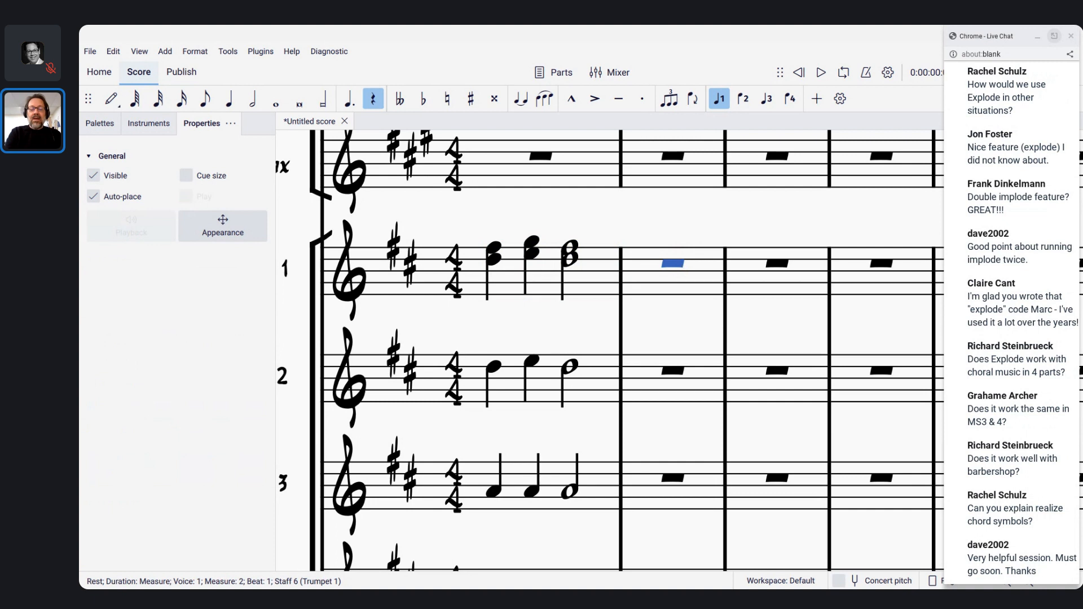
pyautogui.hotkey('ctrl', 'k')
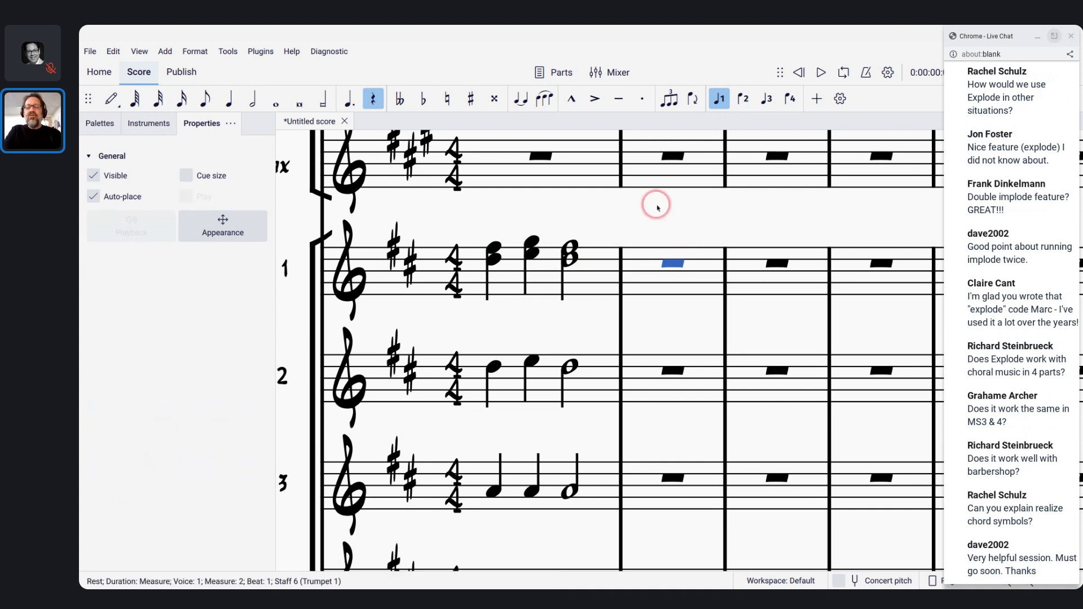
pyautogui.write('D')
pyautogui.press('Escape')
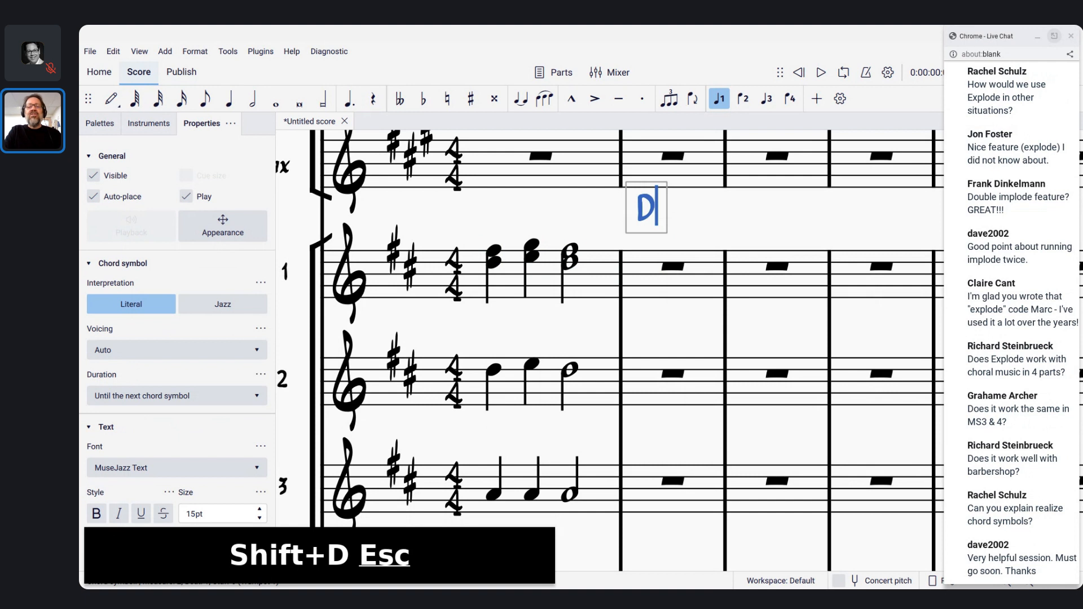
# Realize the D chord symbol into notes on the Trumpet 1 staff without overriding its default options.
pyautogui.rightClick(646, 214)
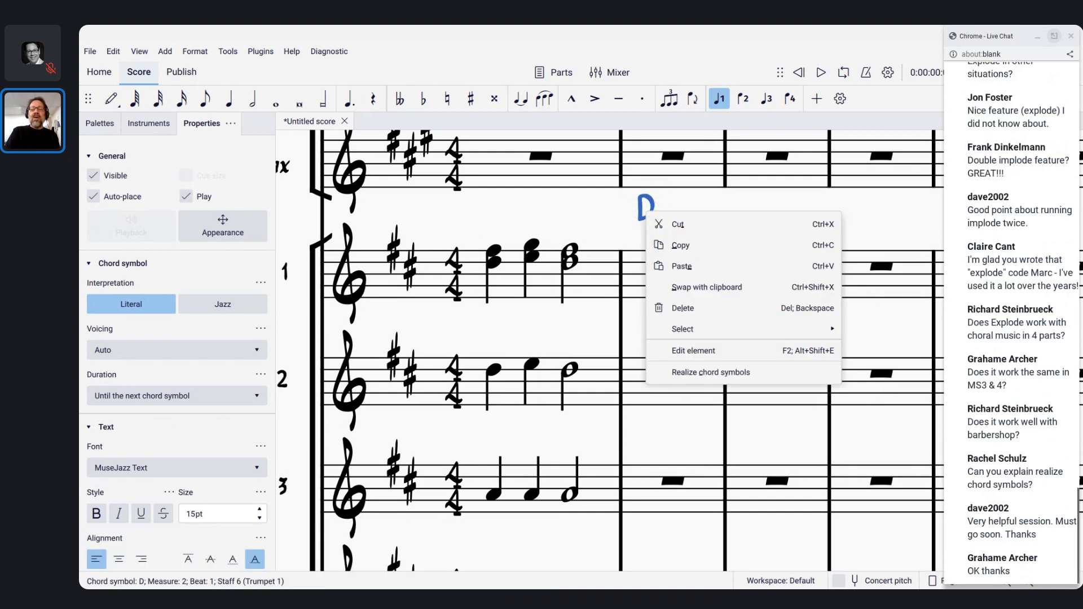
pyautogui.click(701, 374)
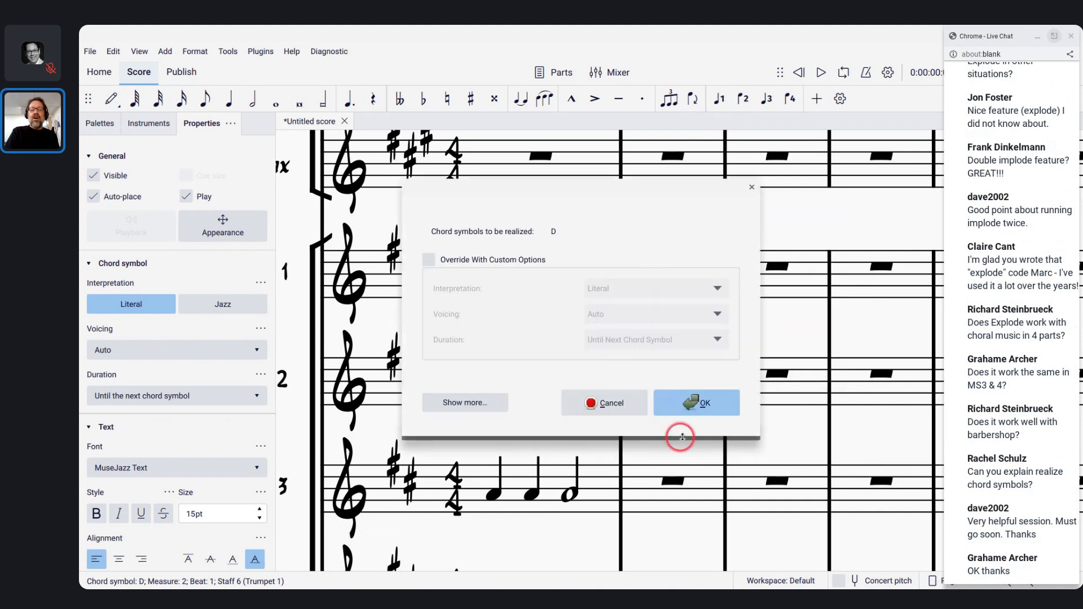
pyautogui.click(685, 403)
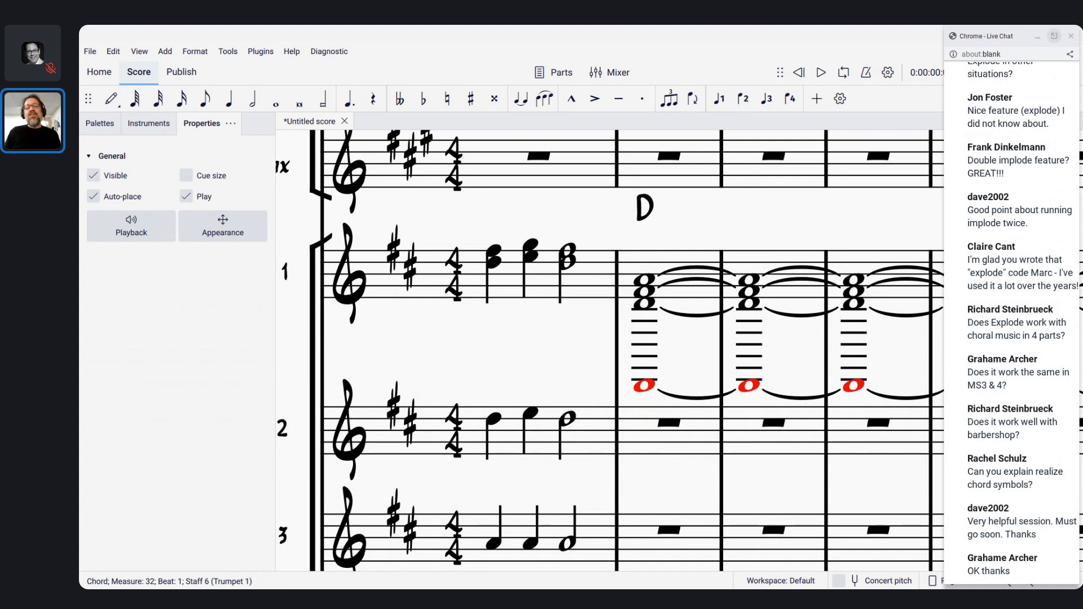
# Look at the top of the untitled piano and soprano score, and switch to the Garden Seasons score.
pyautogui.hotkey('alt', 'Tab')
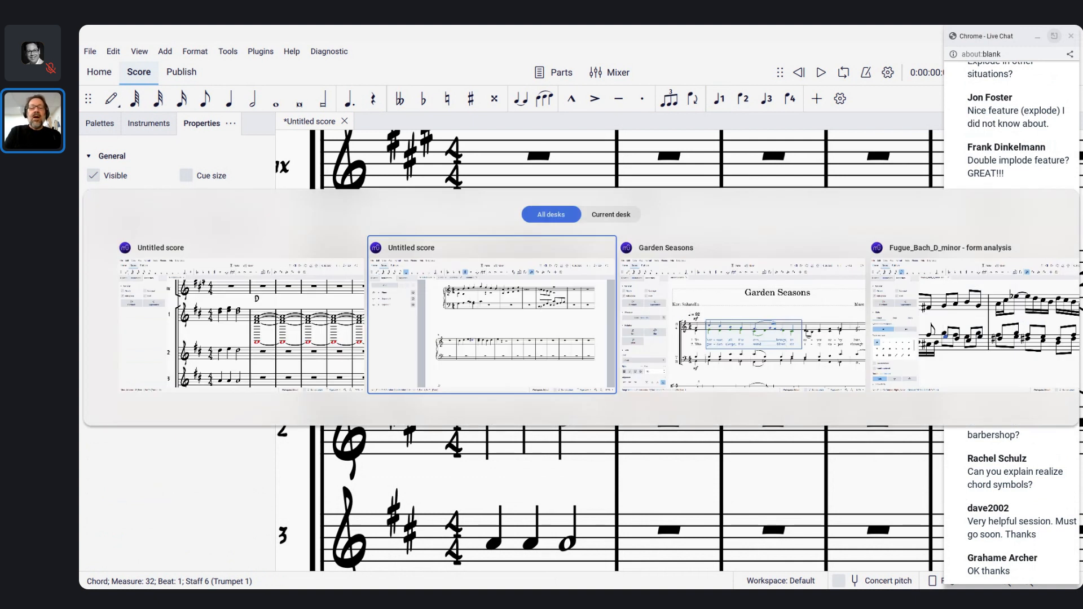
pyautogui.scroll(7, 534, 267)
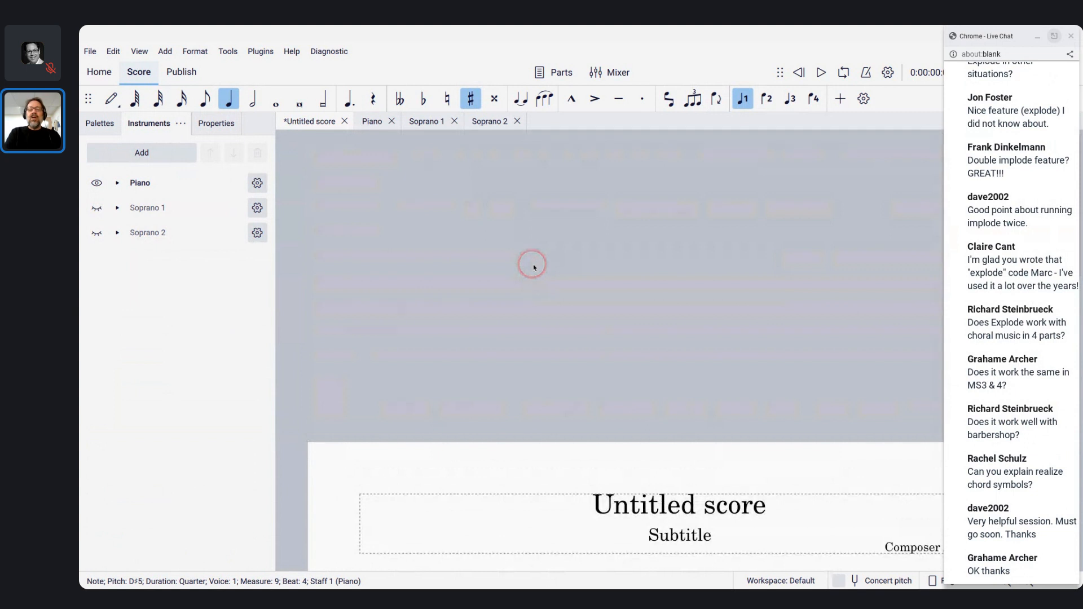
pyautogui.scroll(-2, 534, 267)
pyautogui.hotkey('alt', 'Tab')
pyautogui.hotkey('alt', 'Tab')
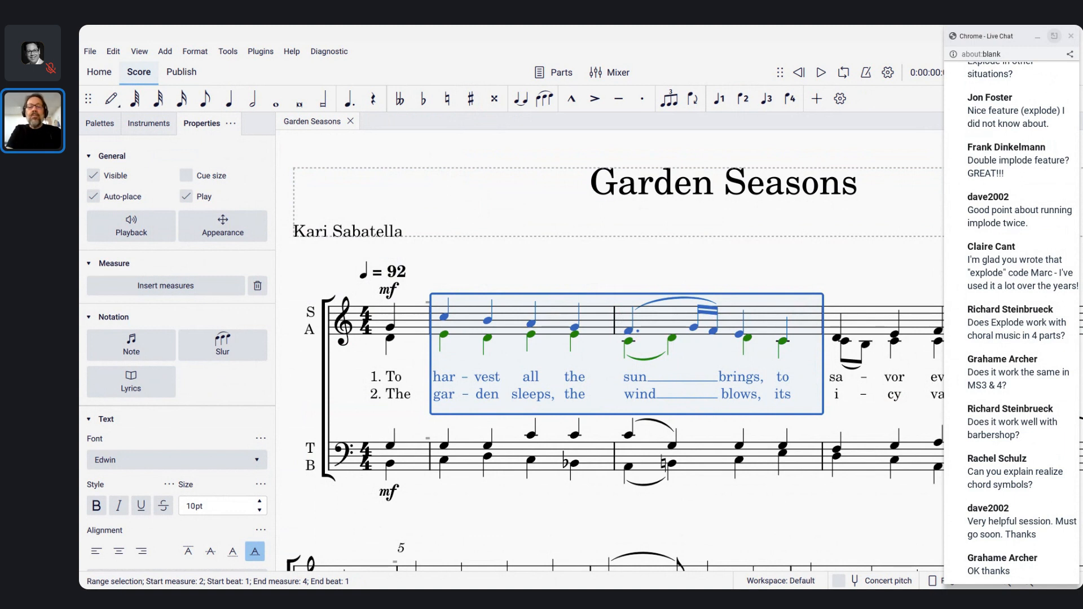
# Switch to the MuseScore Café score, go to the beginning of its Drums part, and open the full score.
pyautogui.hotkey('alt', 'Tab')
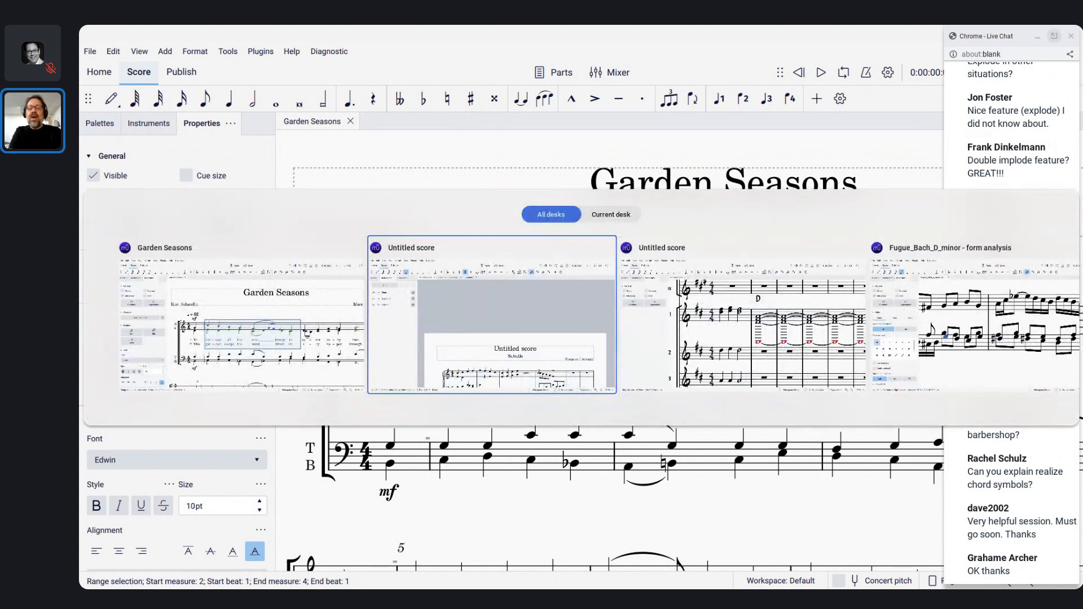
pyautogui.hotkey('alt', 'Tab')
pyautogui.hotkey('alt', 'Tab')
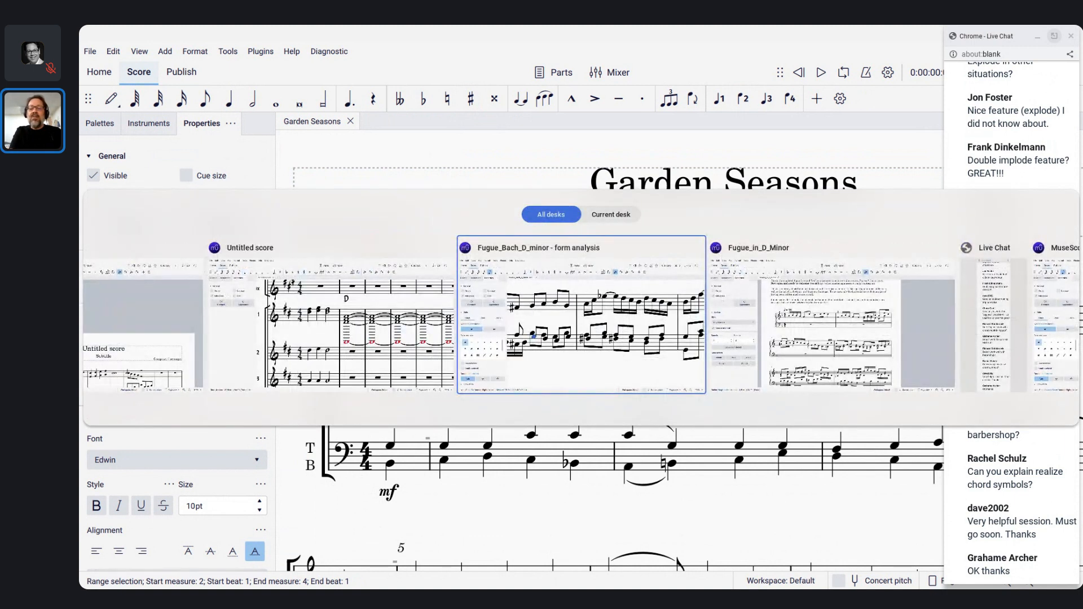
pyautogui.hotkey('alt', 'Tab')
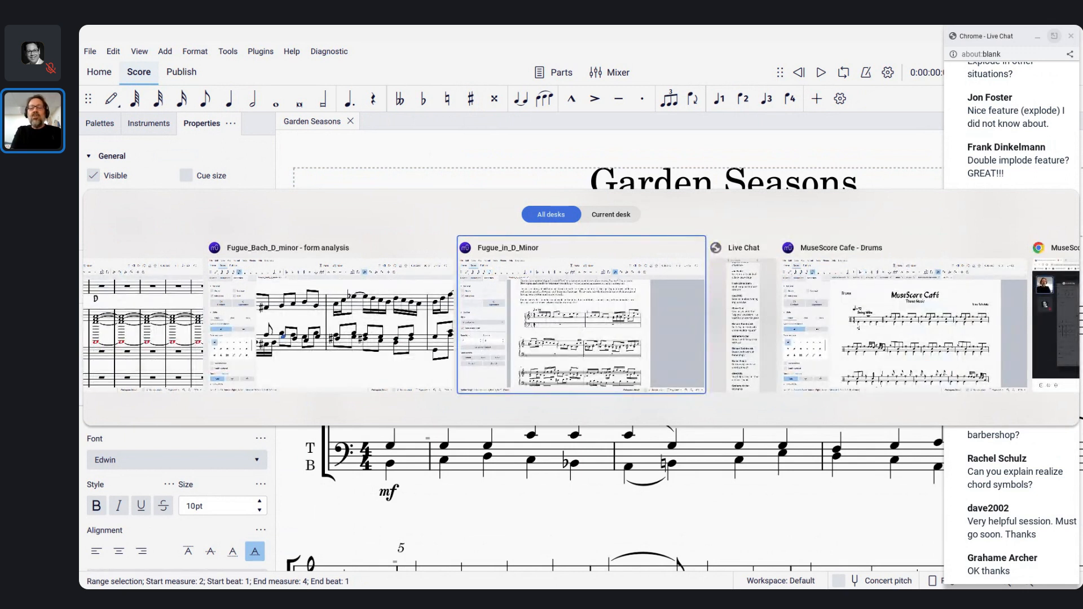
pyautogui.hotkey('alt', 'Tab')
pyautogui.hotkey('alt', 'Tab')
pyautogui.hotkey('ctrl', 'Home')
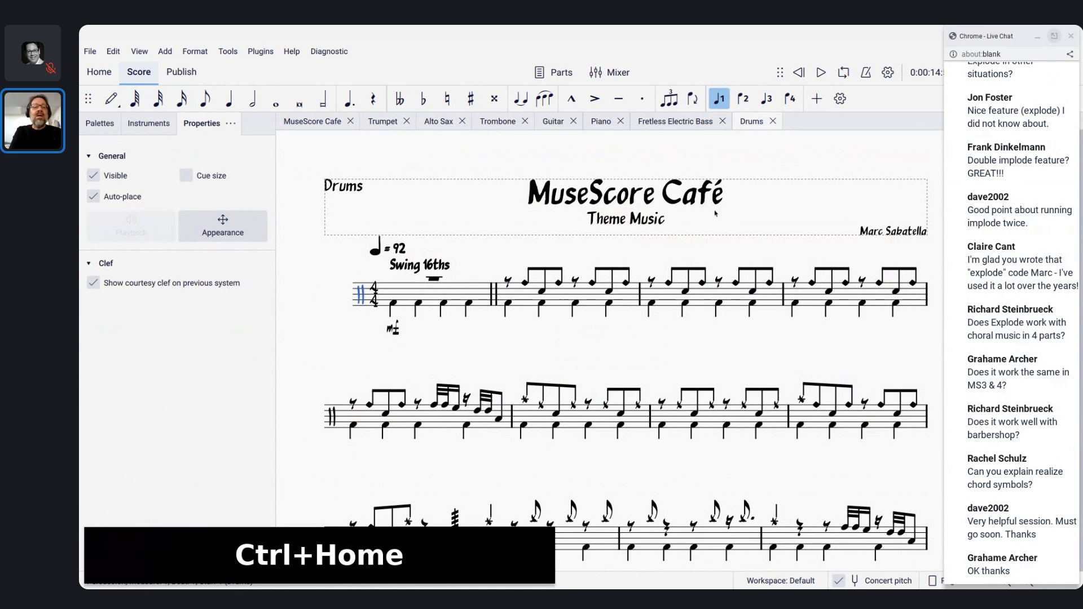
pyautogui.click(289, 133)
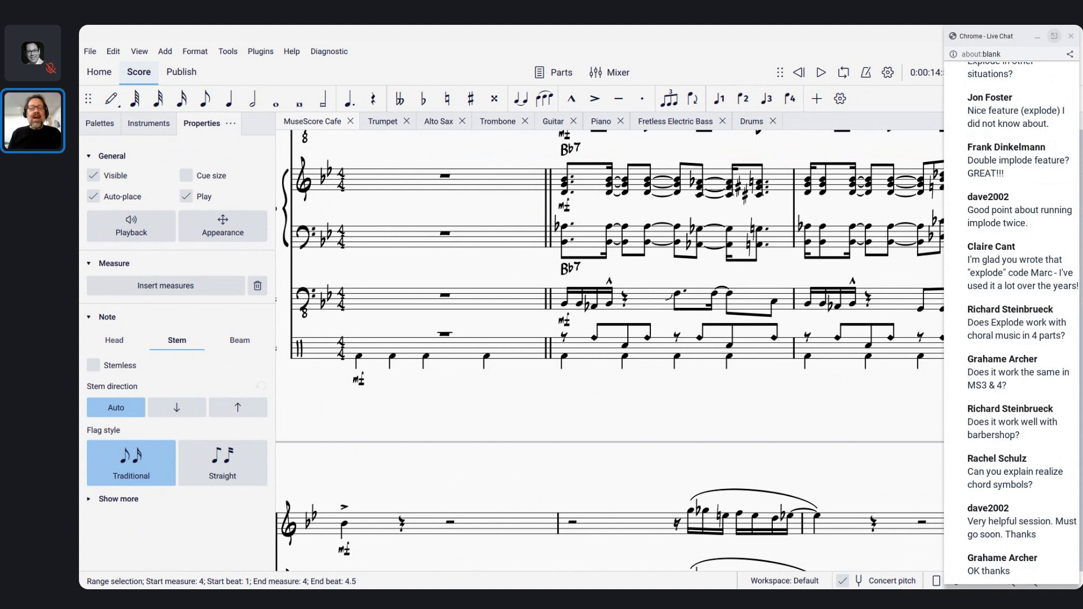
# Return to the Garden Seasons score, and switch to the MuseScore Café live stream window in Chrome.
pyautogui.hotkey('alt', 'Tab')
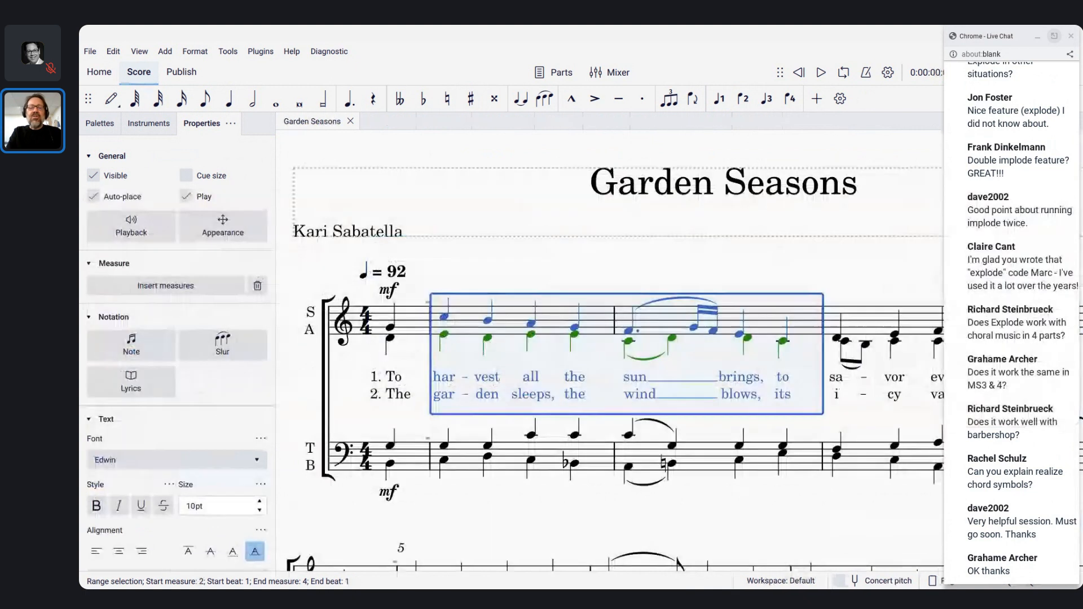
pyautogui.hotkey('alt', 'Tab')
pyautogui.hotkey('alt', 'Tab')
pyautogui.hotkey('alt', 'Tab')
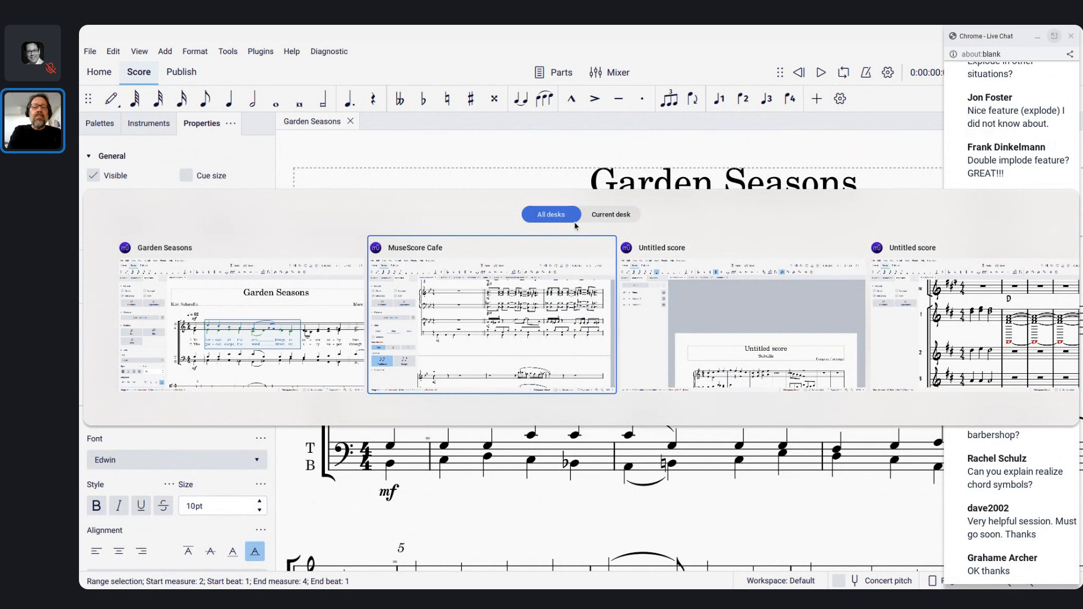
pyautogui.hotkey('alt', 'Tab')
pyautogui.hotkey('alt', 'Tab')
pyautogui.hotkey('alt', 'Tab')
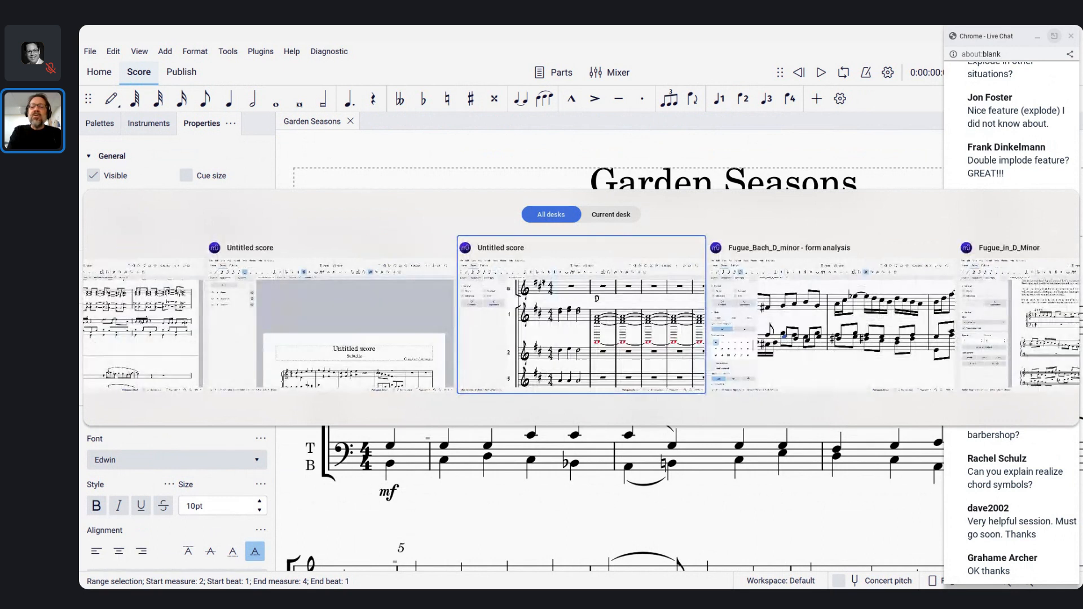
pyautogui.hotkey('alt', 'Tab')
pyautogui.hotkey('alt', 'Tab')
pyautogui.hotkey('alt', 'Tab')
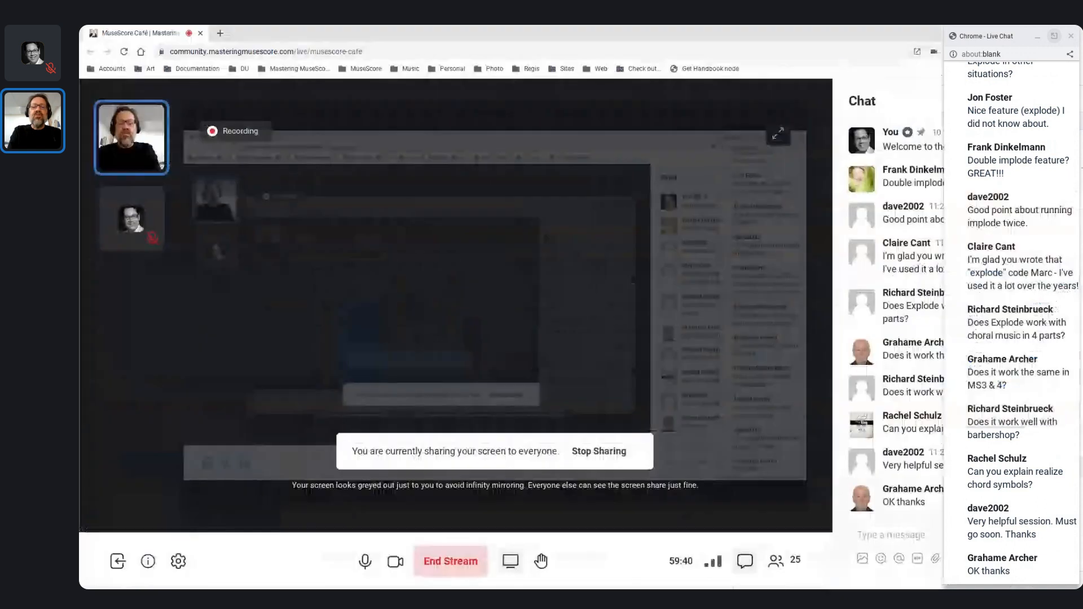
# Open an incognito browser window and load community.masteringmusescore.com/live/musescore-cafe/public.
pyautogui.hotkey('ctrl', 'n')
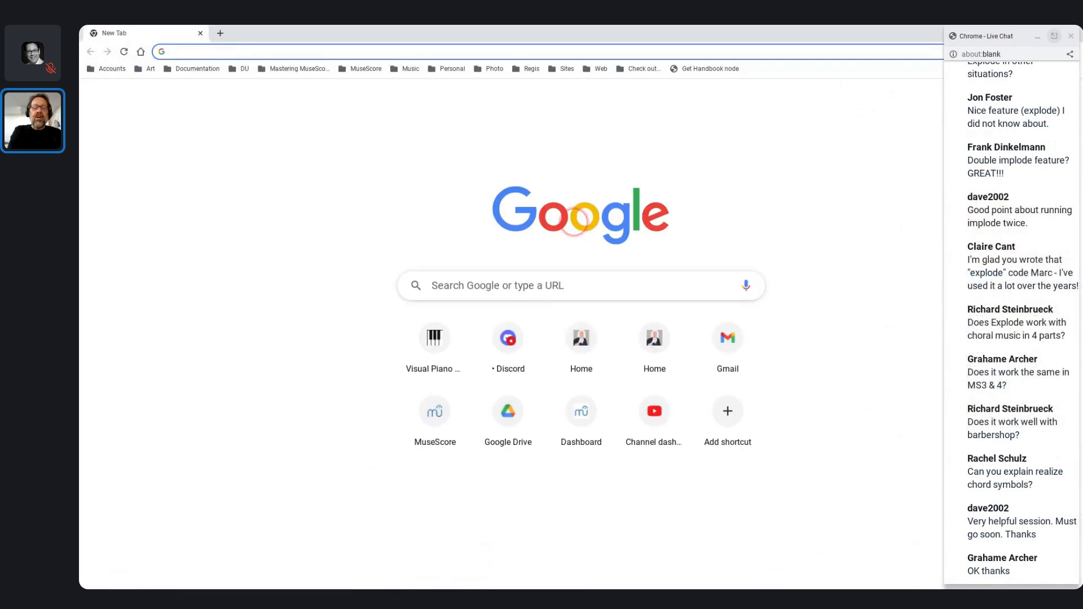
pyautogui.hotkey('ctrl', 'shift', 'n')
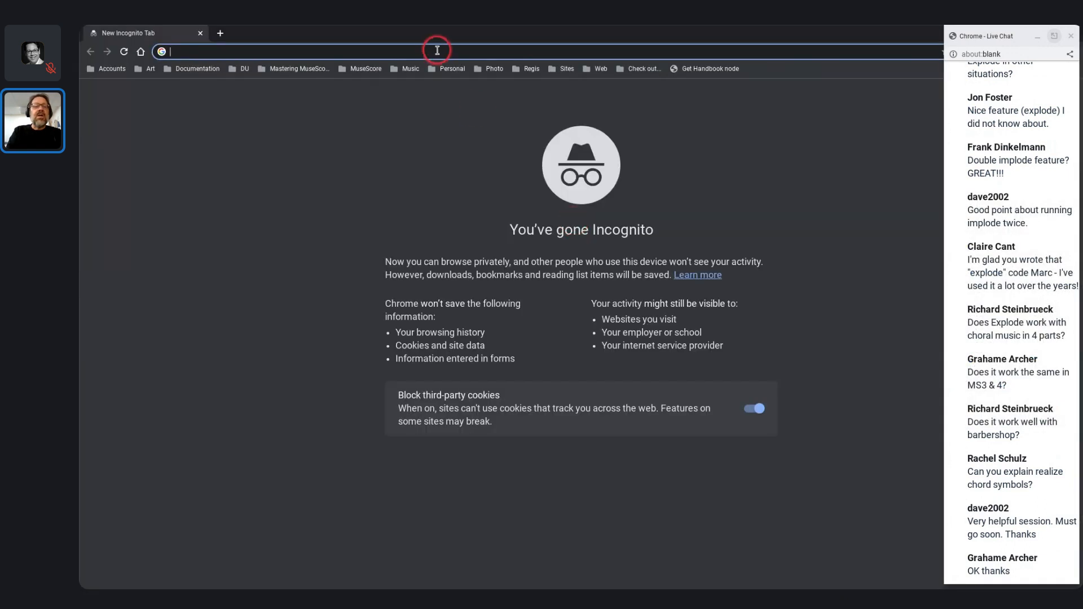
pyautogui.write('community.masteringmusescore.com/')
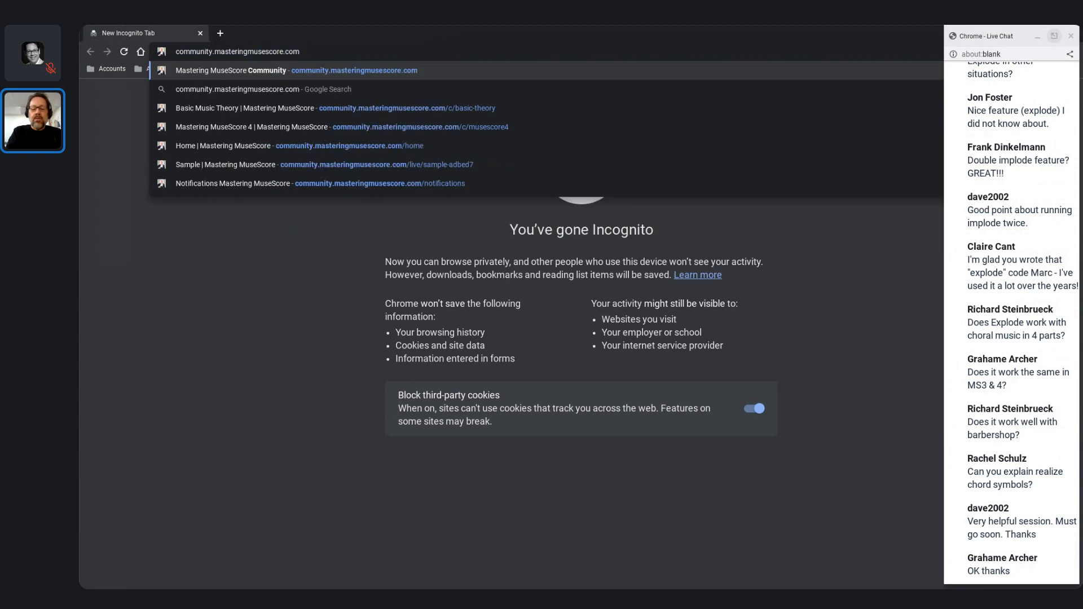
pyautogui.write('live/')
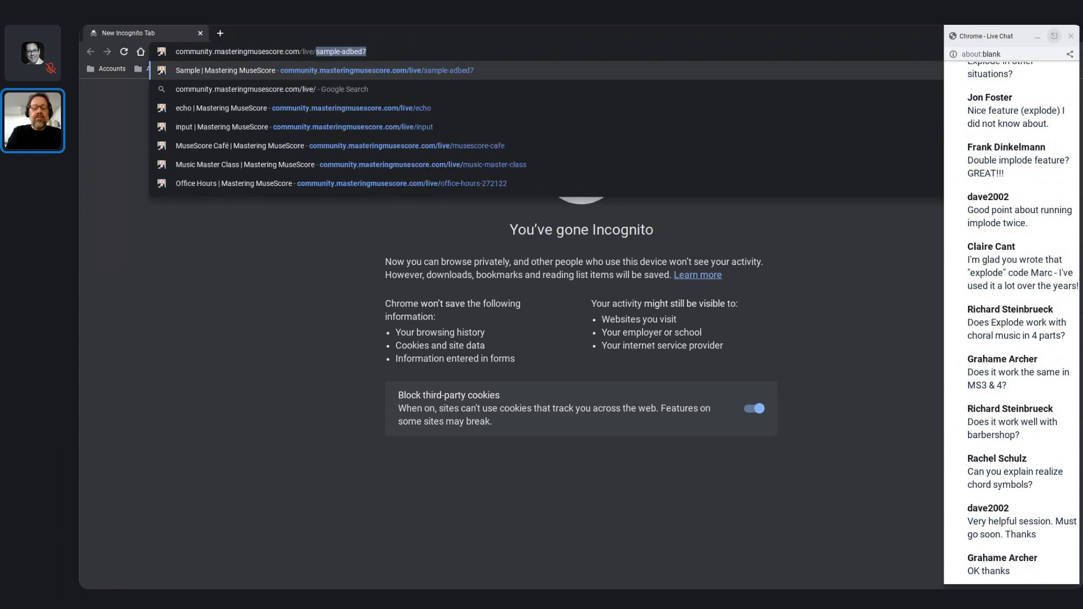
pyautogui.write('muse')
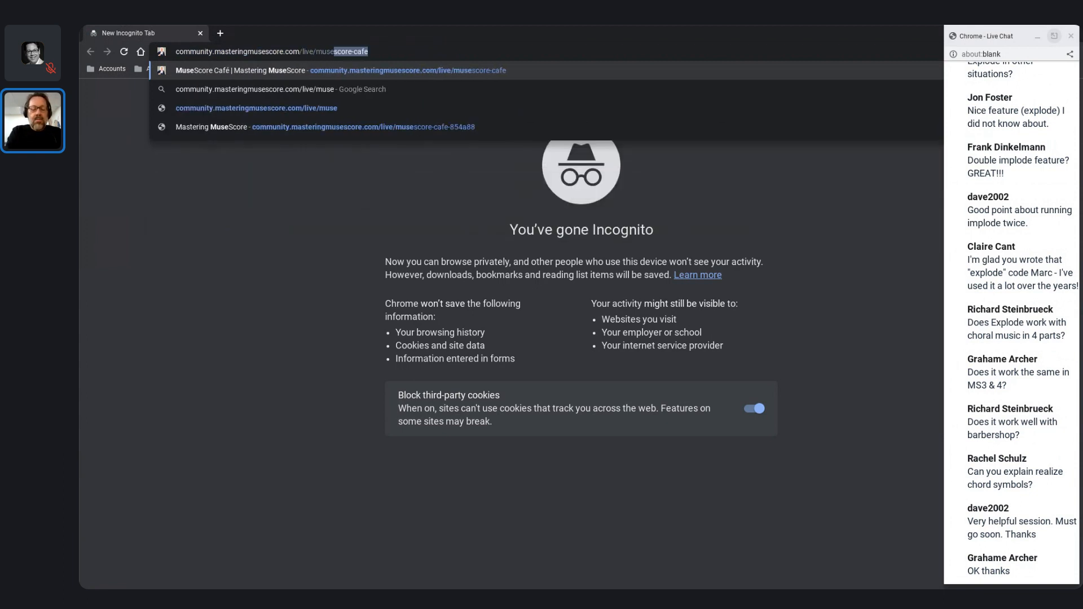
pyautogui.write('score-cafe/')
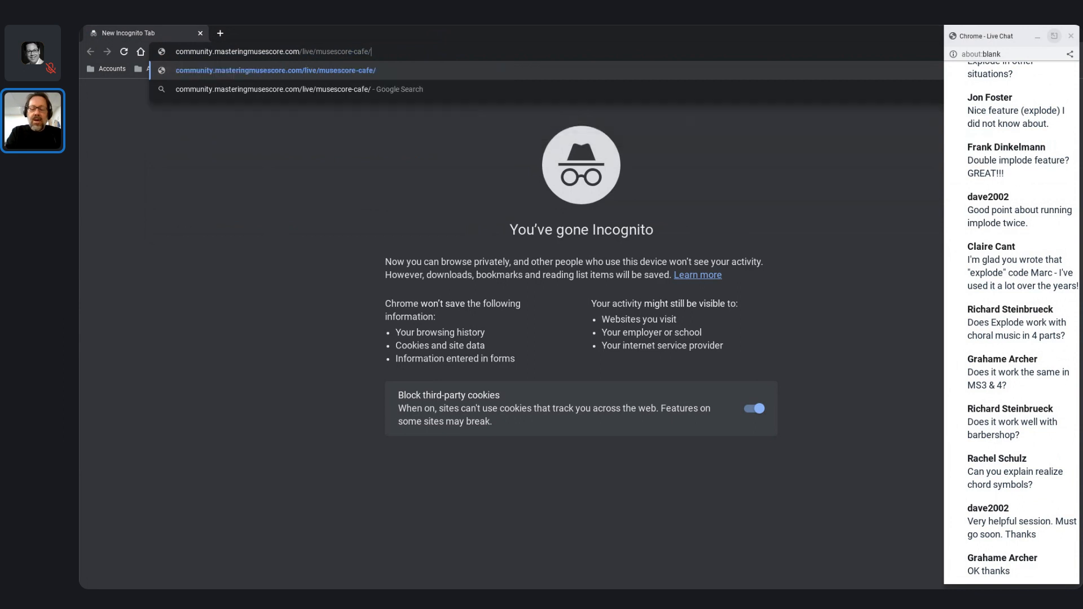
pyautogui.write('public')
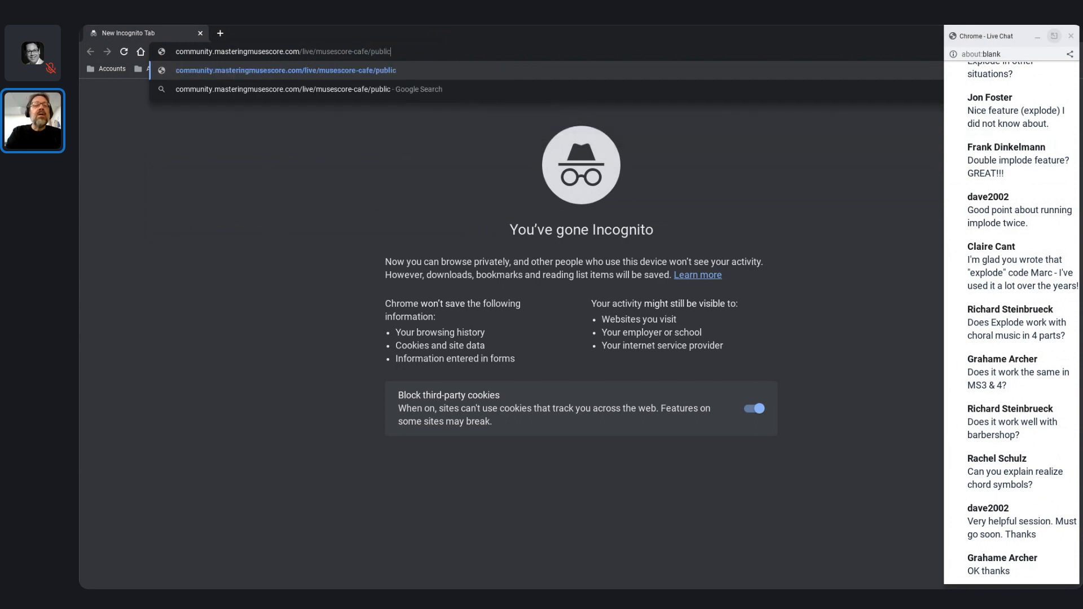
pyautogui.press('Return')
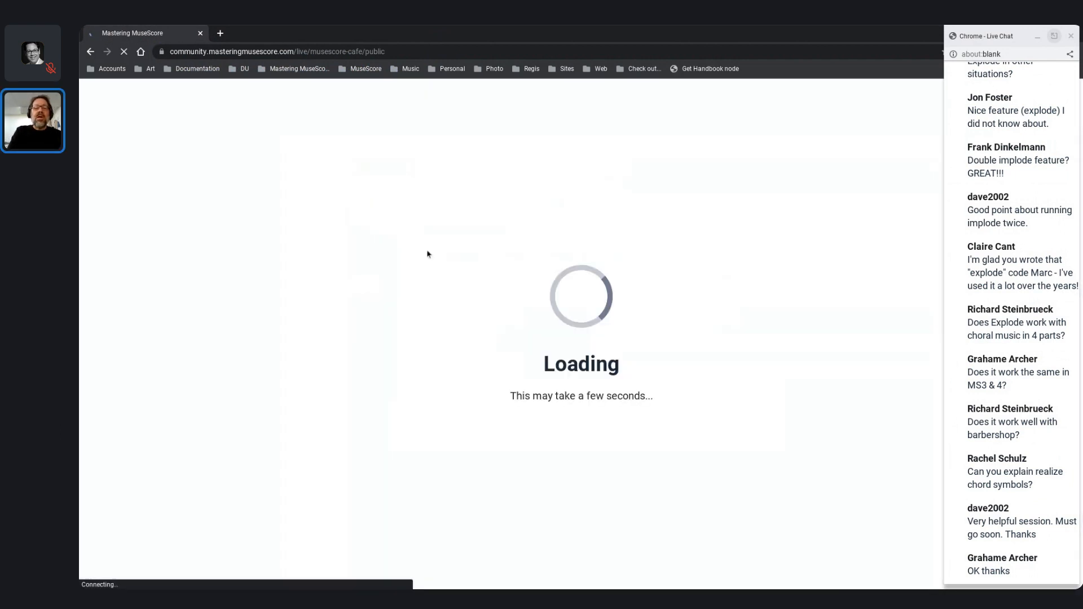
# Enter the attendee's first name and join the public stream as a guest.
pyautogui.click(504, 302)
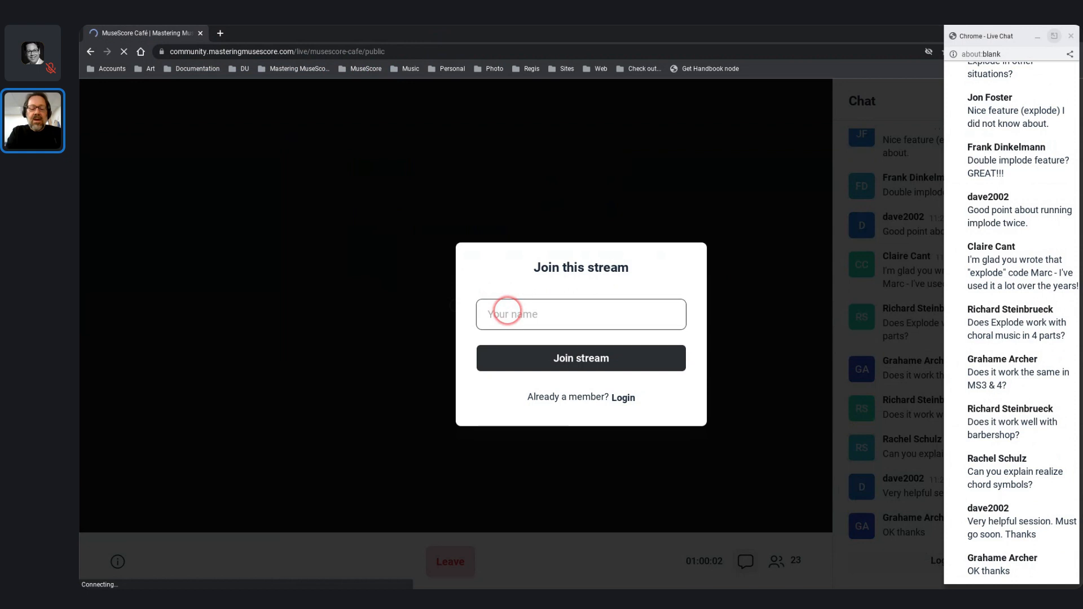
pyautogui.write('Marc')
pyautogui.press('Return')
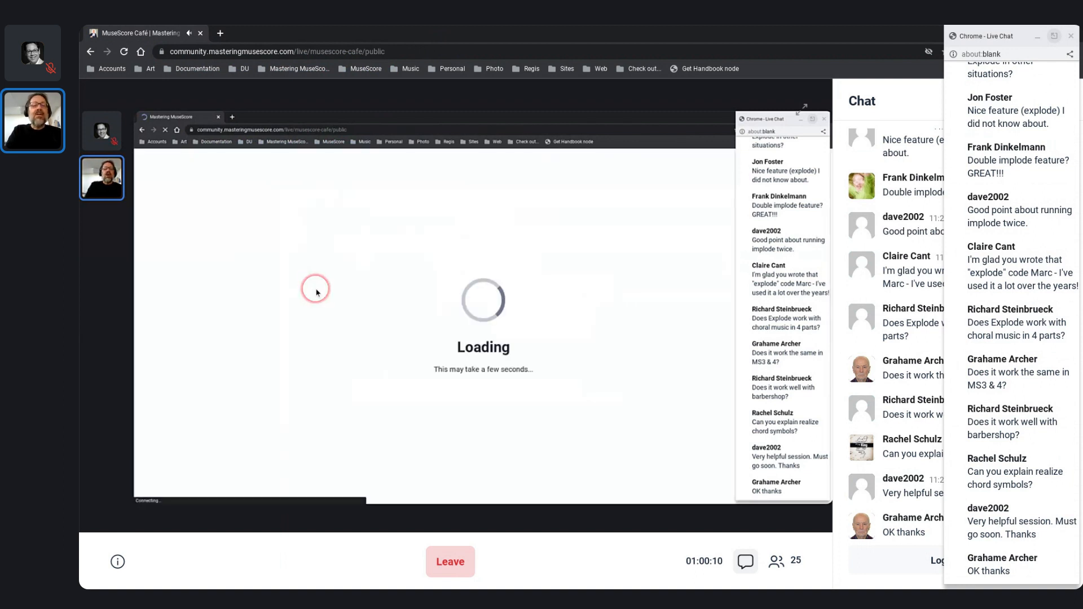
# Close the incognito stream page and return to the MuseScore Café hosting window.
pyautogui.hotkey('ctrl', 'w')
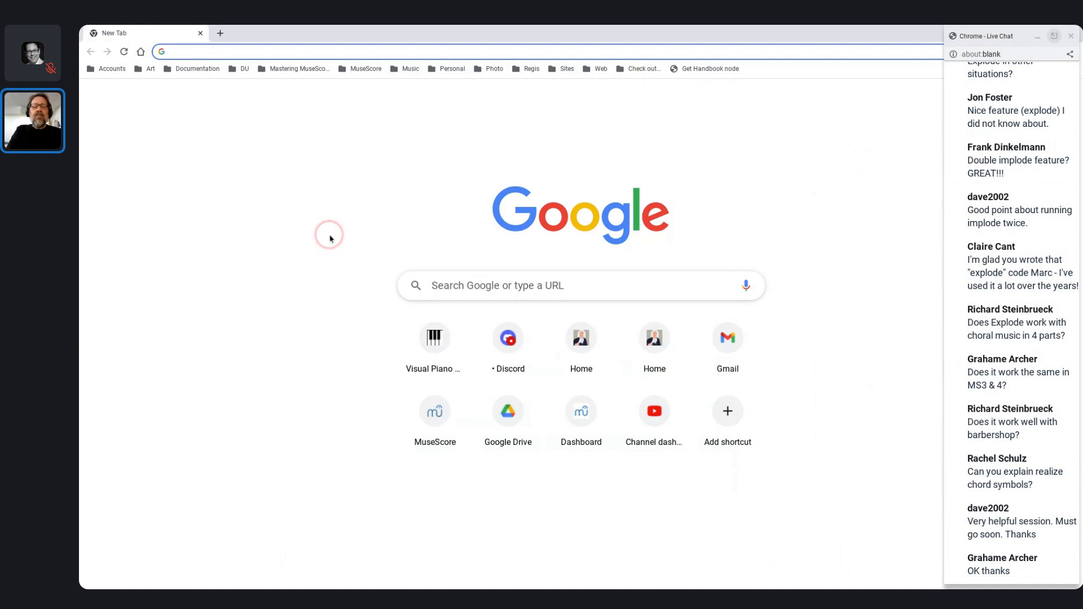
pyautogui.hotkey('alt', 'Tab')
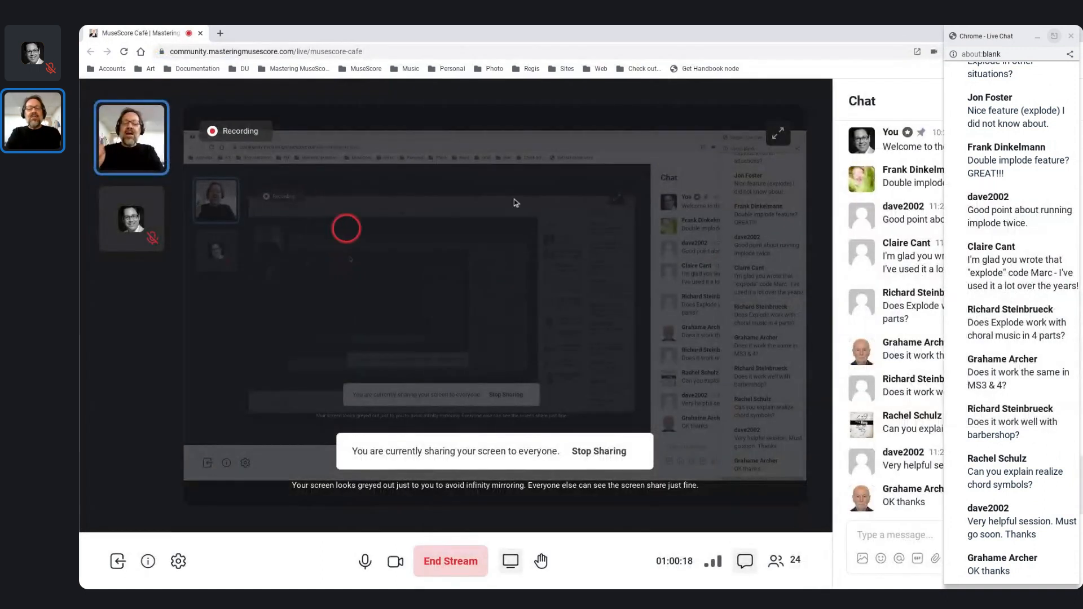